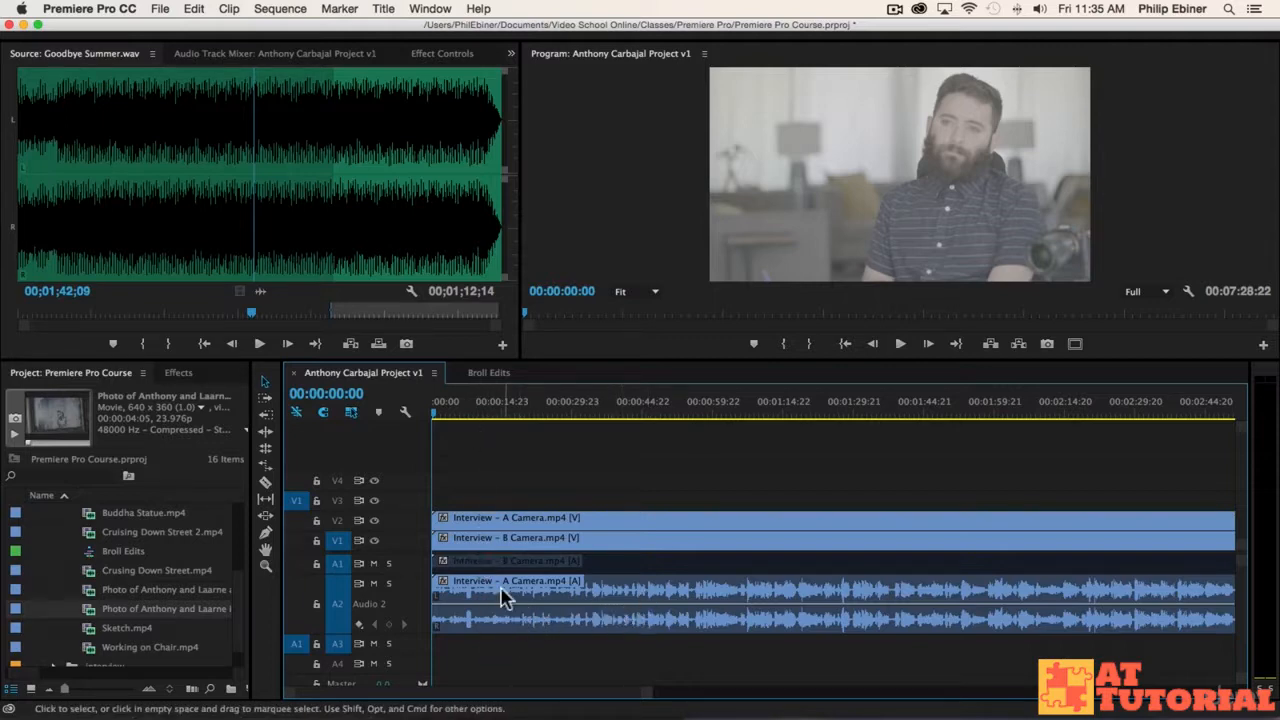
# Increase the height of the Audio 2 track and play back the opening seconds of the interview
pyautogui.moveTo(413, 635); pyautogui.dragTo(423, 657)
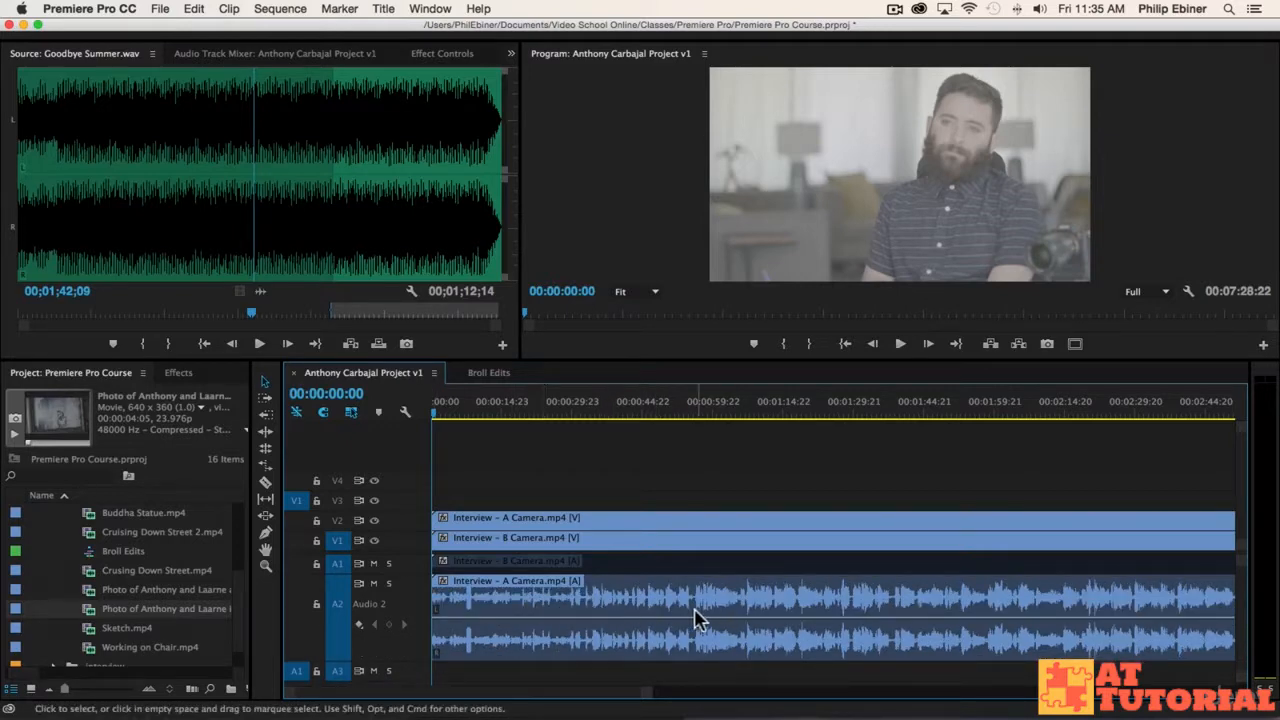
pyautogui.click(457, 412)
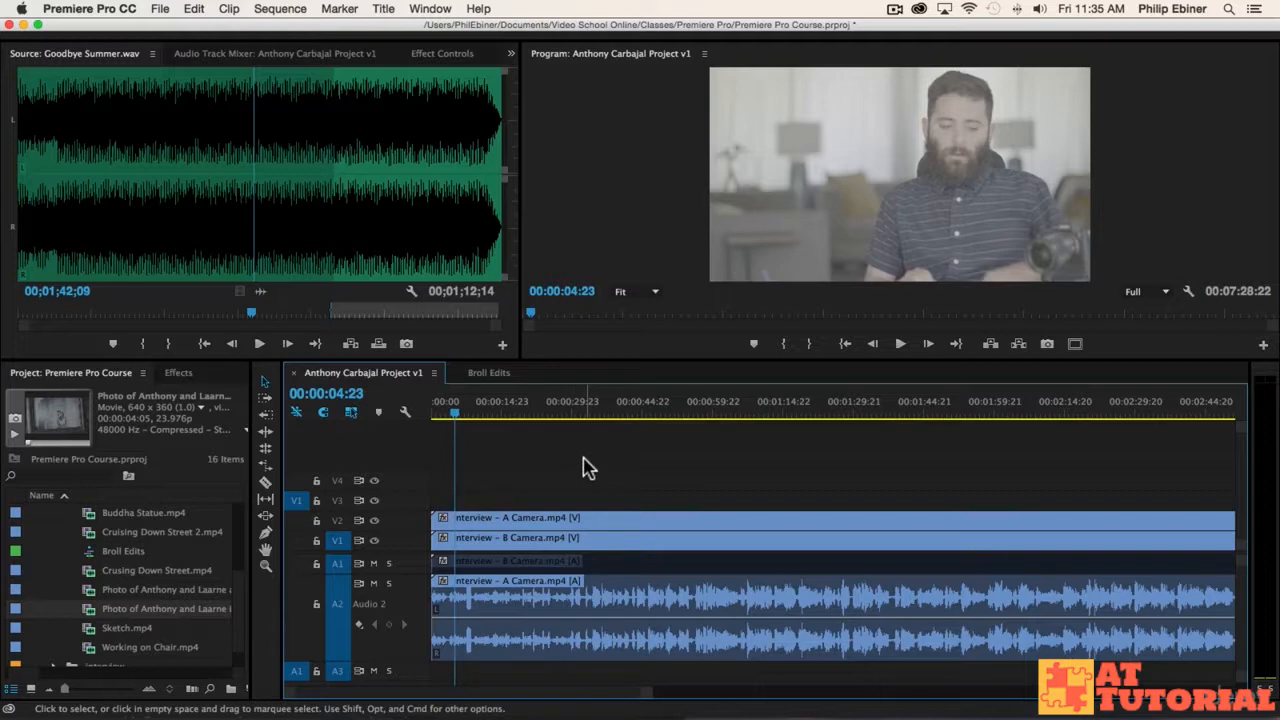
pyautogui.press('space')
pyautogui.press('=')
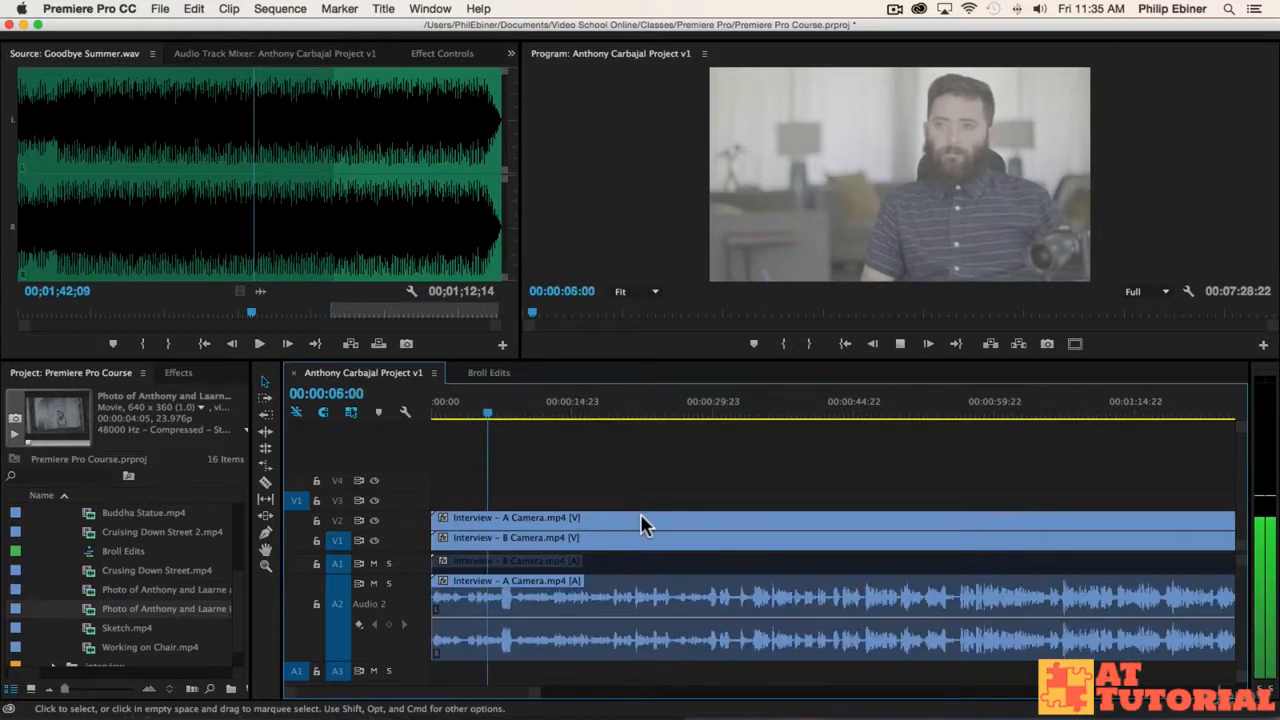
pyautogui.press('space')
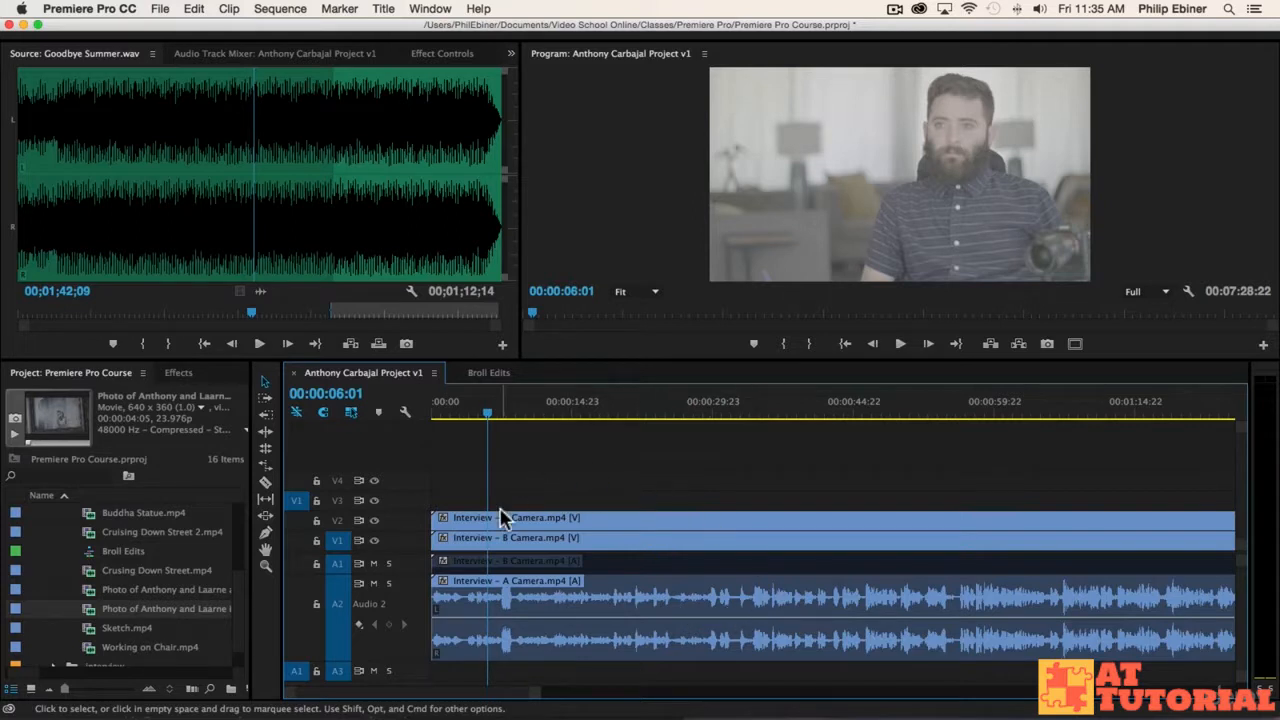
pyautogui.moveTo(480, 414); pyautogui.dragTo(371, 423)
pyautogui.press('space')
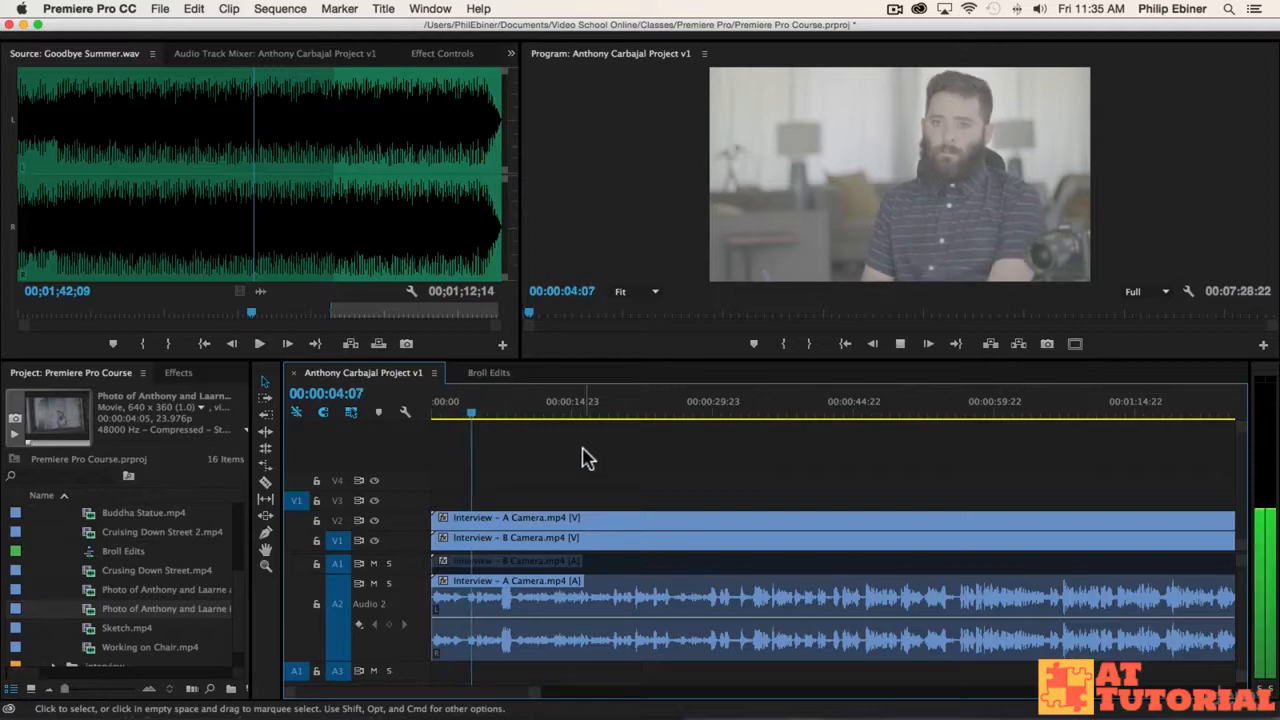
# Split the interview clips on all tracks at 00:00:34:02 with the Razor tool
pyautogui.moveTo(489, 419); pyautogui.dragTo(737, 417)
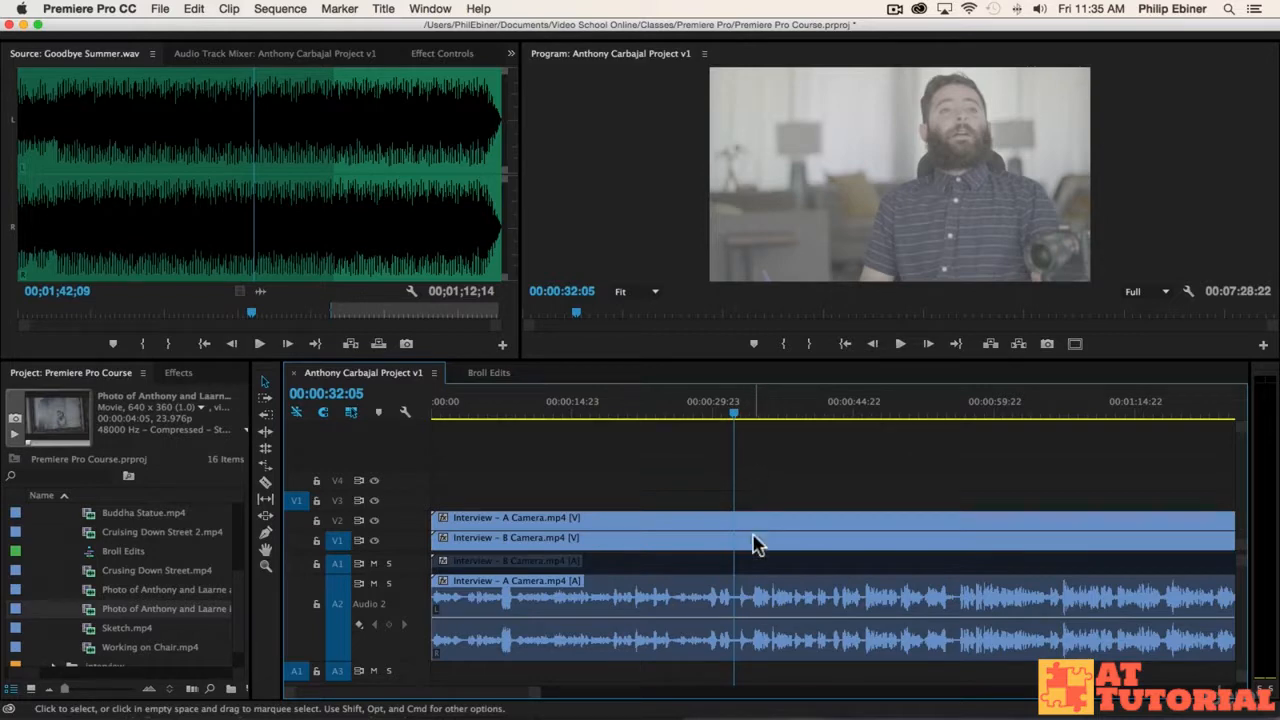
pyautogui.moveTo(748, 400); pyautogui.dragTo(757, 612)
pyautogui.click(750, 420)
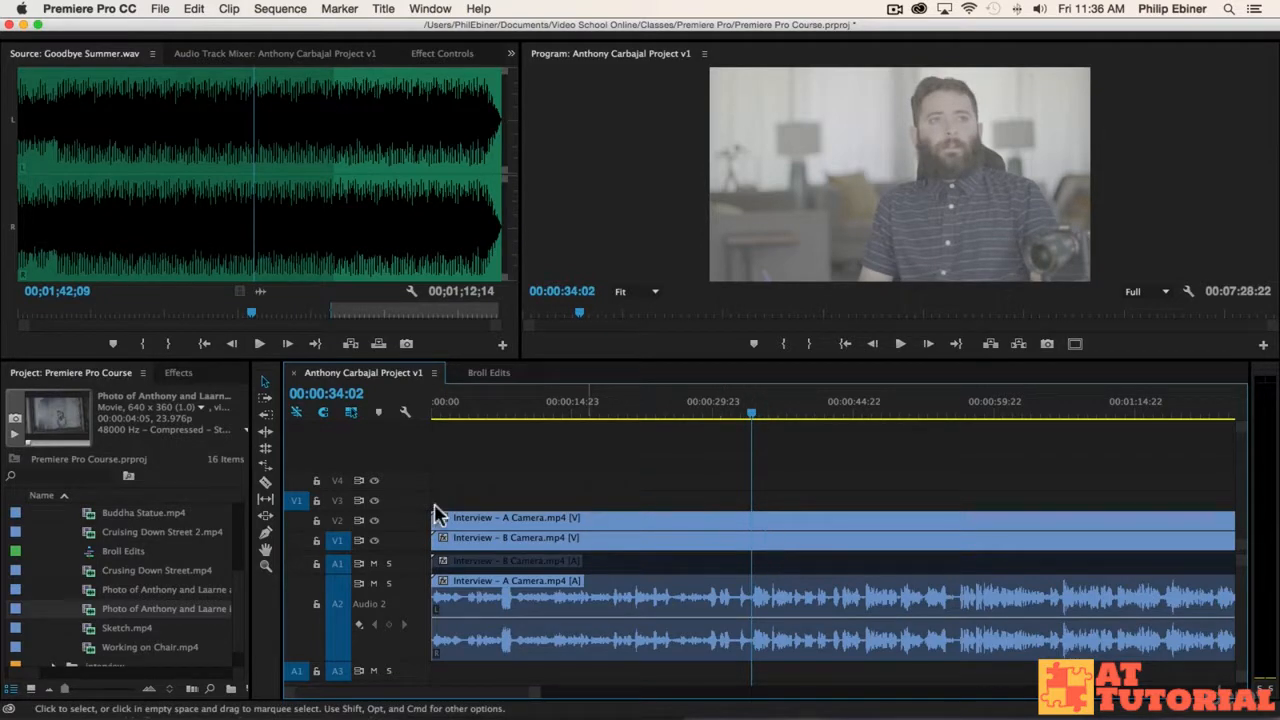
pyautogui.press('c')
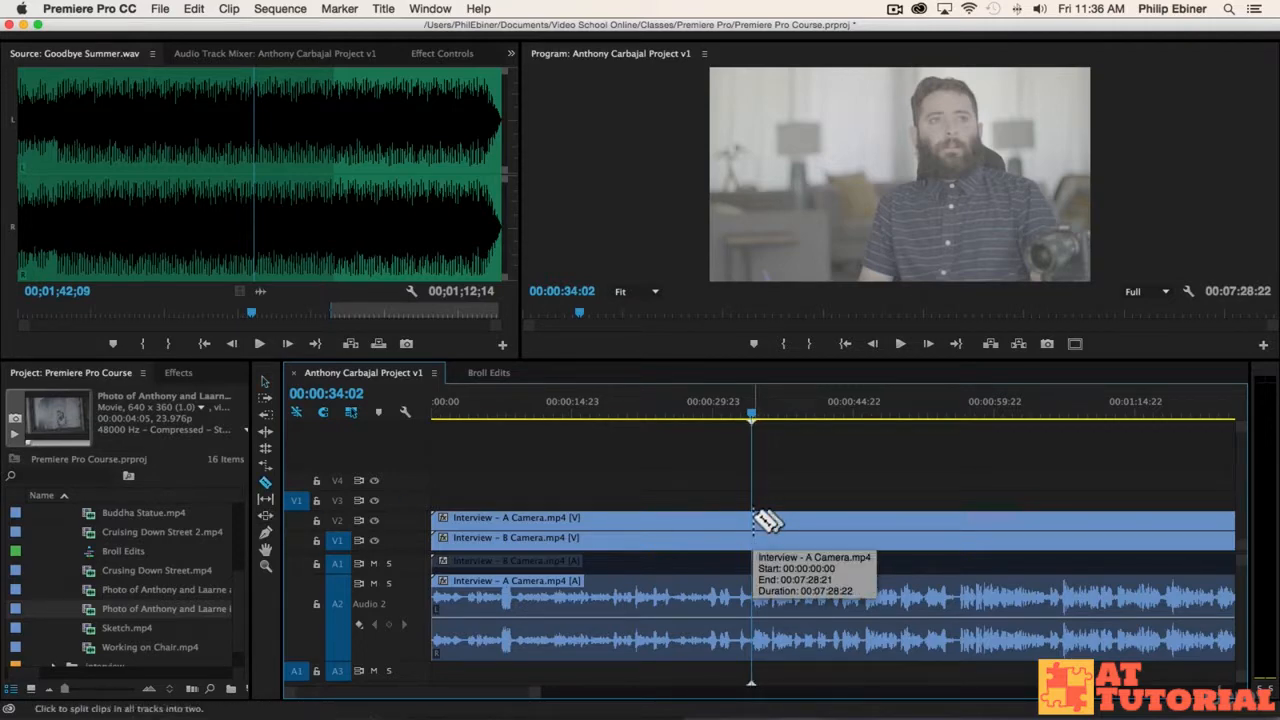
pyautogui.click(760, 519)
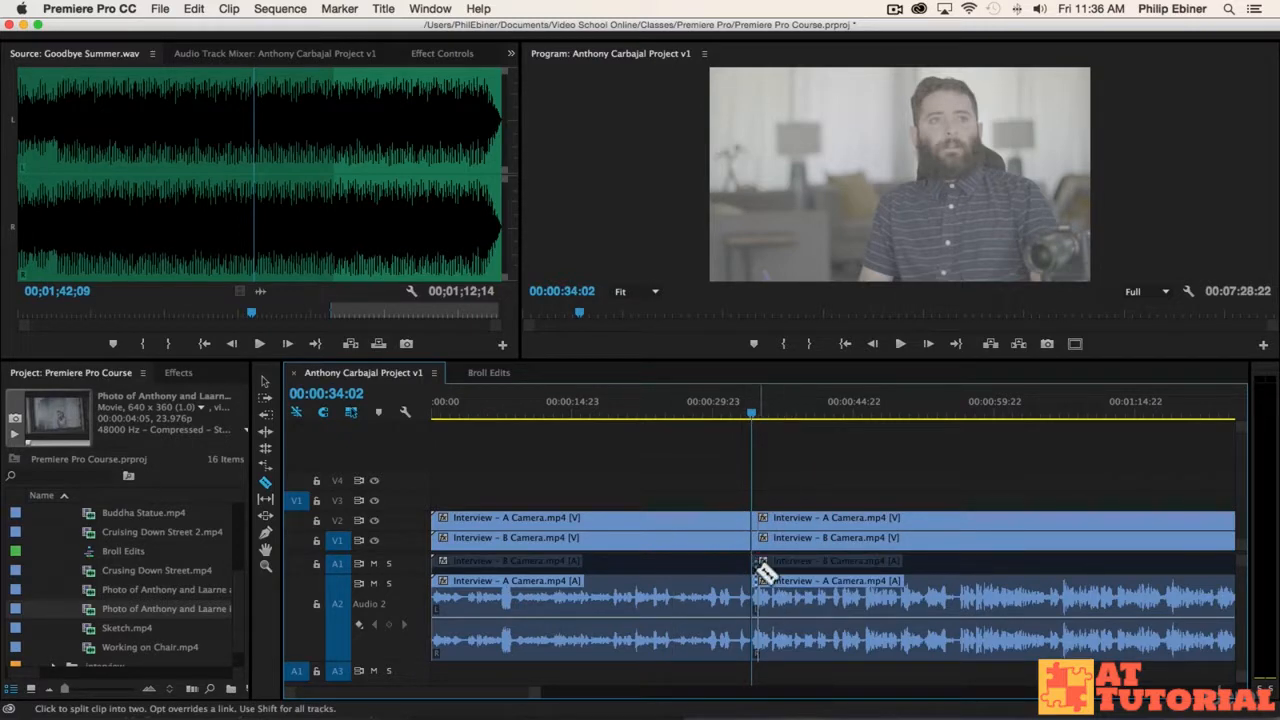
# Delete all clip segments before the cut and close the empty gap at the start of the sequence
pyautogui.press('v')
pyautogui.moveTo(720, 434); pyautogui.dragTo(672, 684)
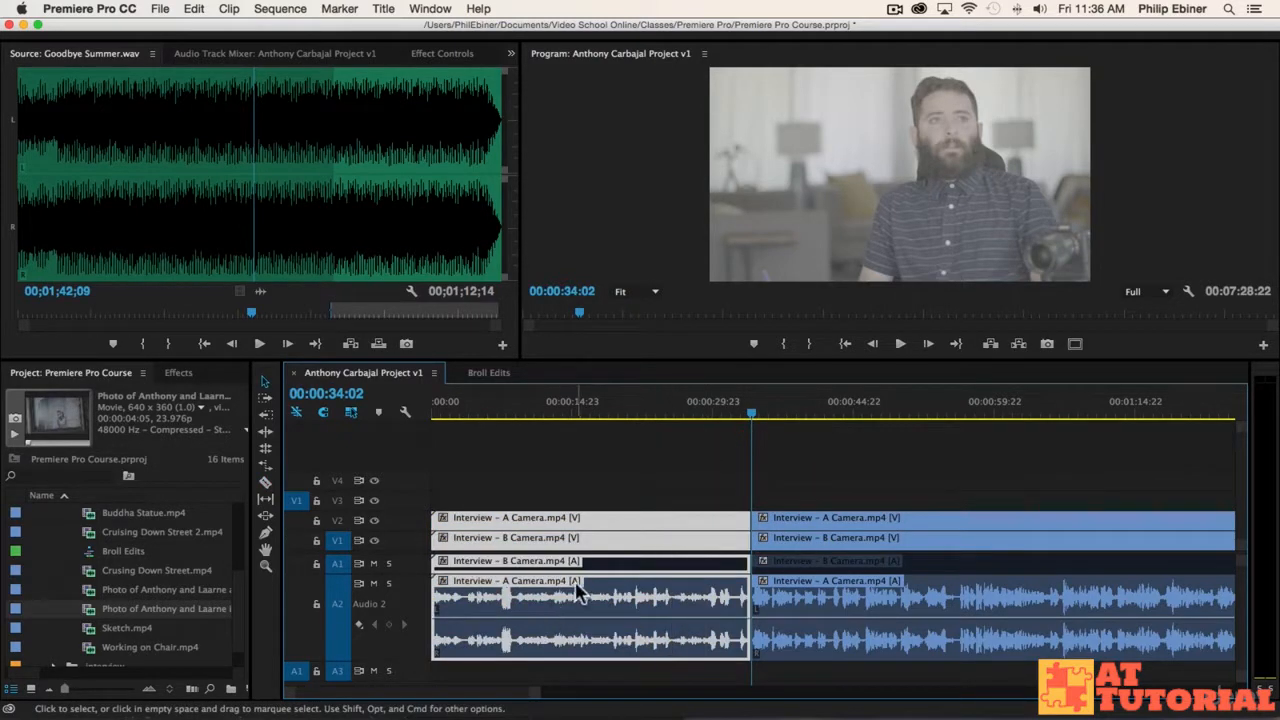
pyautogui.press('Delete')
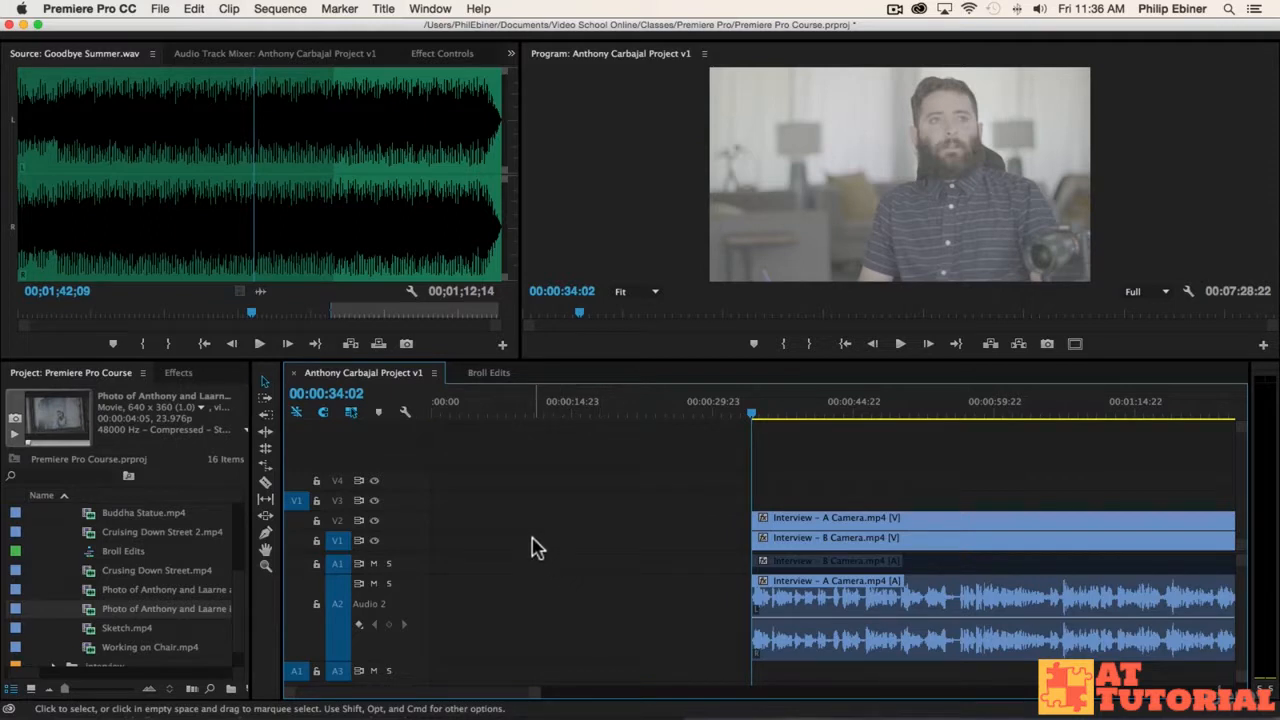
pyautogui.click(537, 541)
pyautogui.press('Delete')
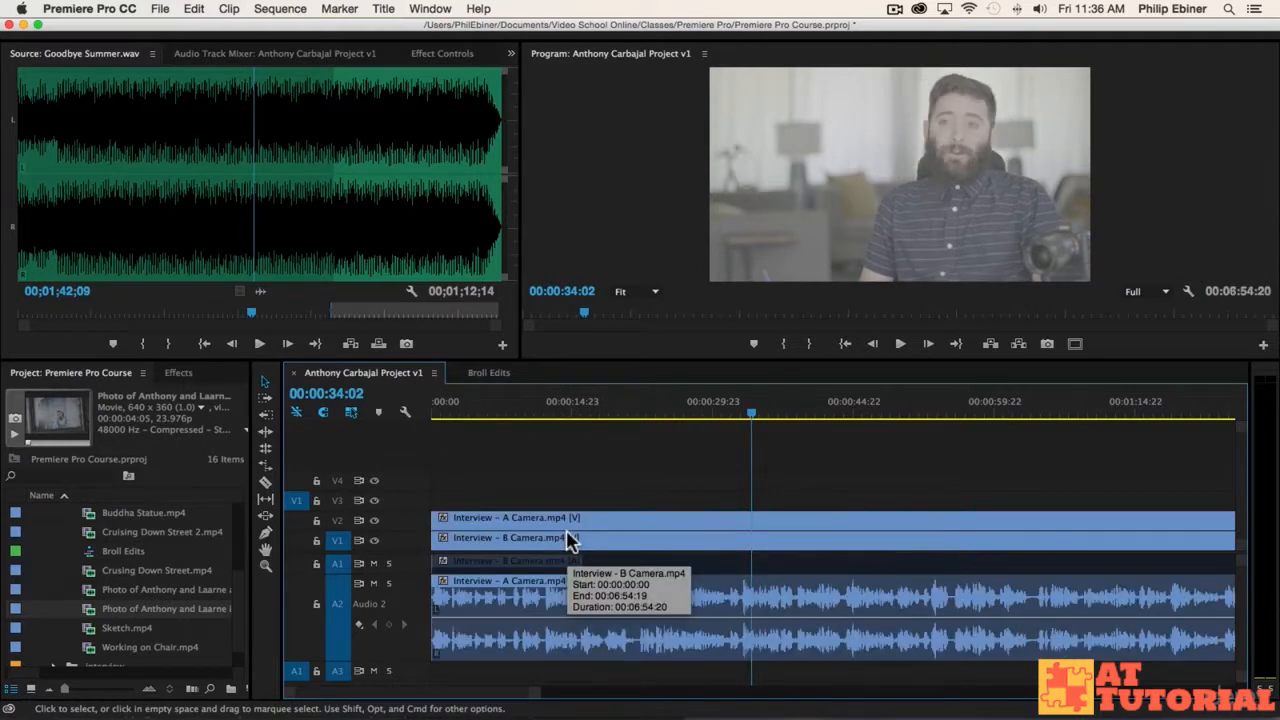
# Raise the system volume and play the trimmed interview from the beginning of the sequence
pyautogui.press('Home')
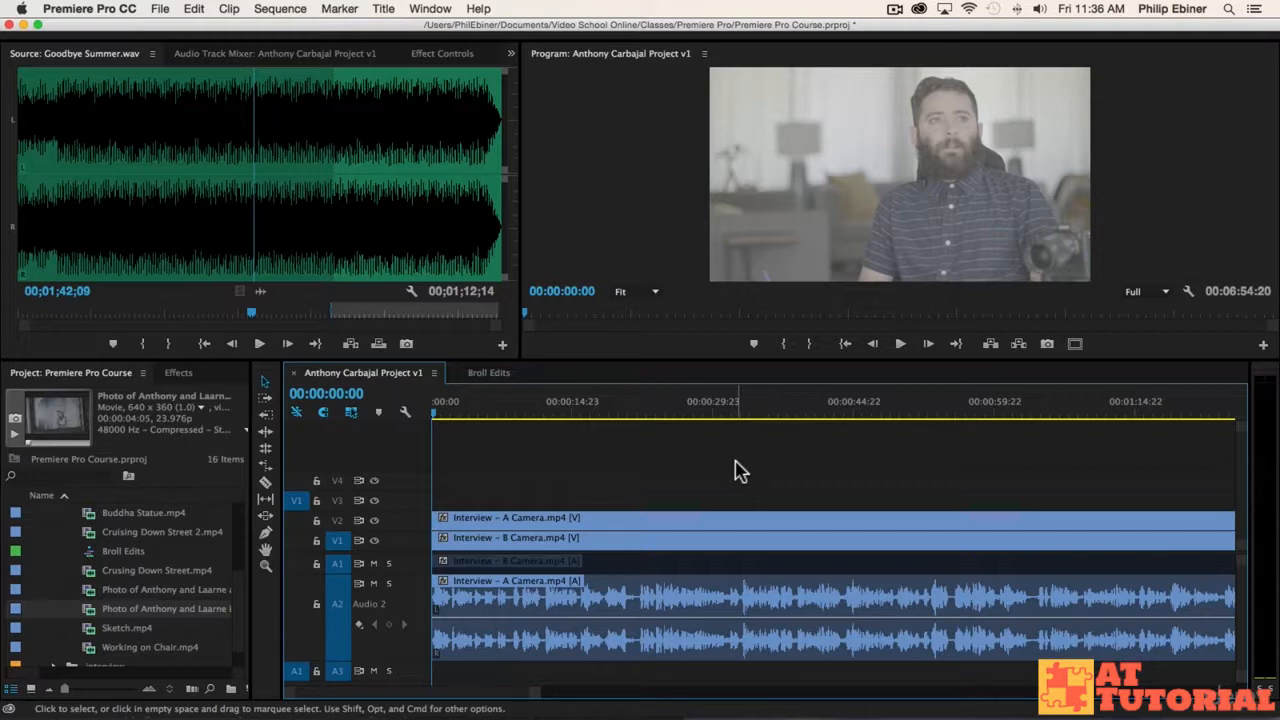
pyautogui.press('XF86AudioRaiseVolume')
pyautogui.press('XF86AudioRaiseVolume')
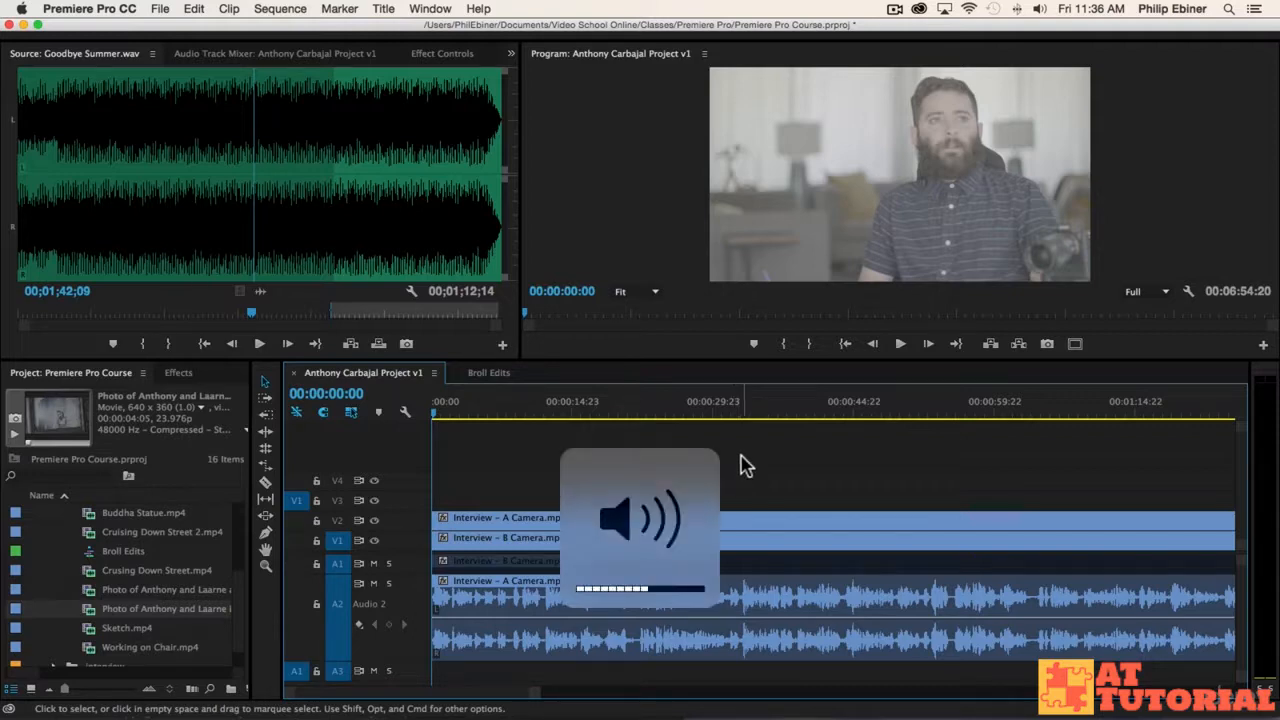
pyautogui.press('XF86AudioRaiseVolume')
pyautogui.press('space')
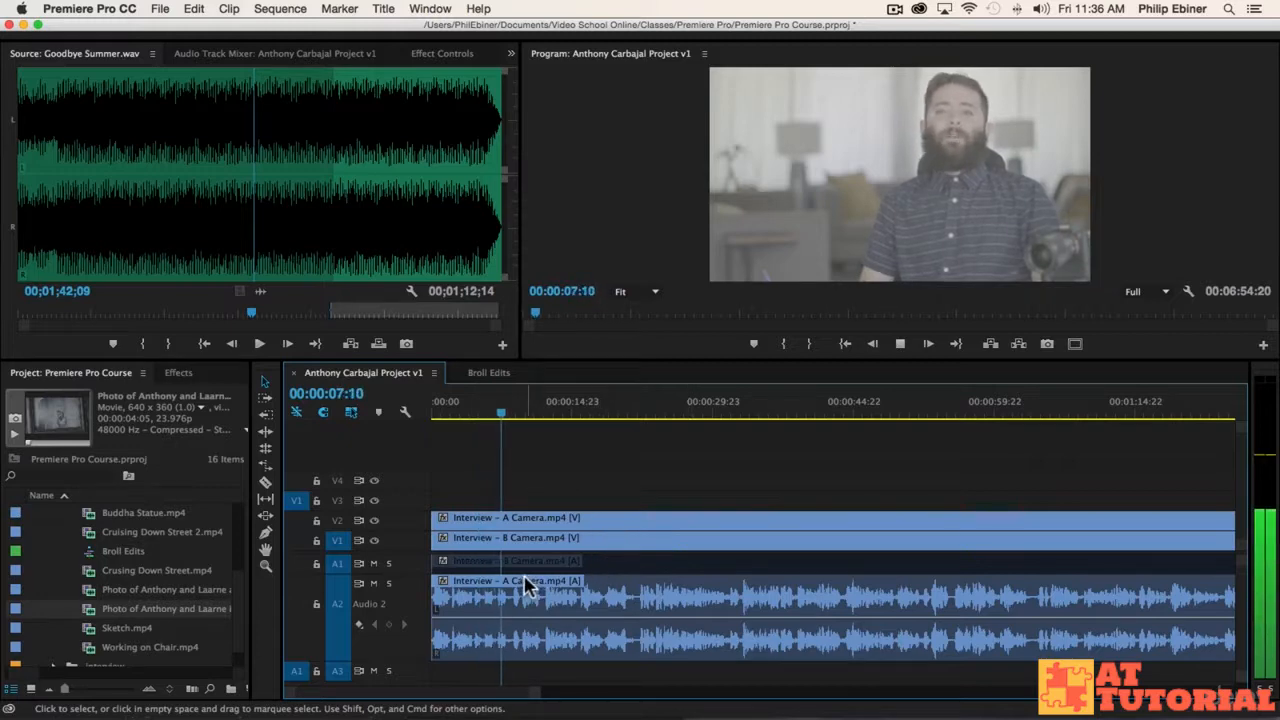
# Stop playback and split the clips on all tracks at 00:00:08:01
pyautogui.press('space')
pyautogui.press('c')
pyautogui.keyDown('shift'); pyautogui.click(510, 535); pyautogui.keyUp('shift')
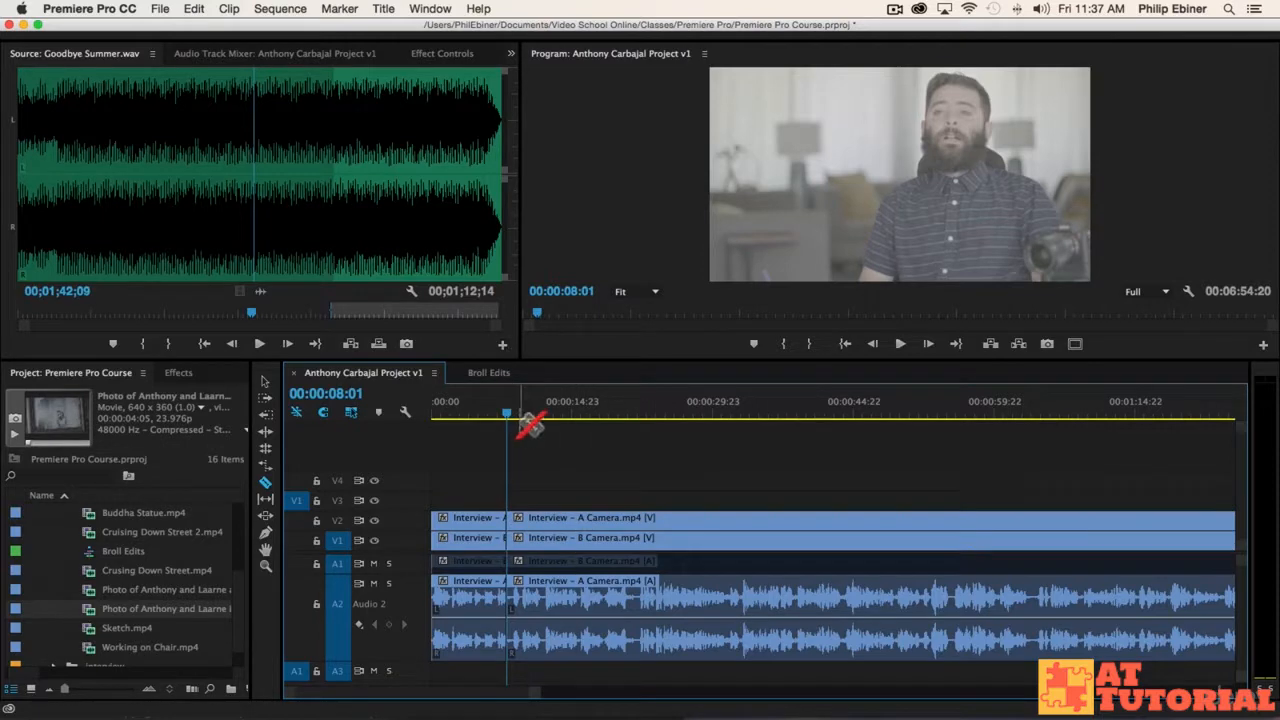
# Move the first A Camera video segment up to track V3 to mark it as a selected answer
pyautogui.moveTo(508, 422); pyautogui.dragTo(540, 424)
pyautogui.press('v')
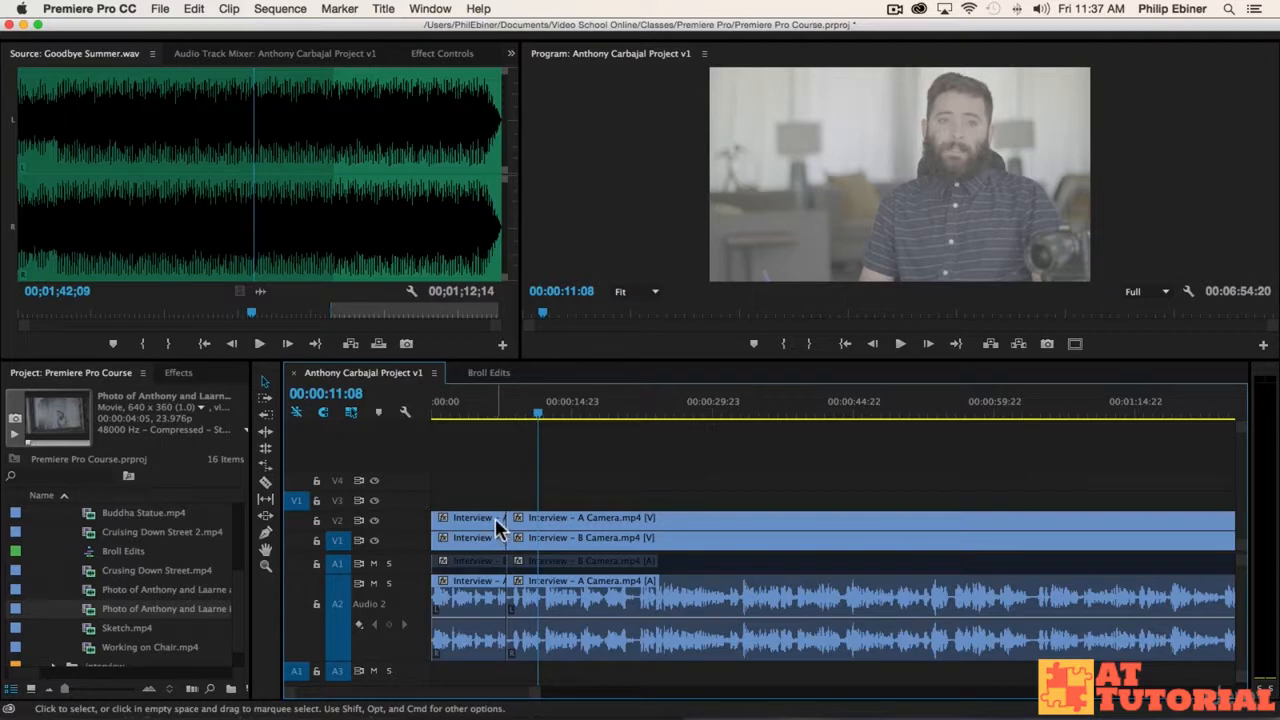
pyautogui.click(466, 410)
pyautogui.moveTo(481, 518); pyautogui.dragTo(478, 500)
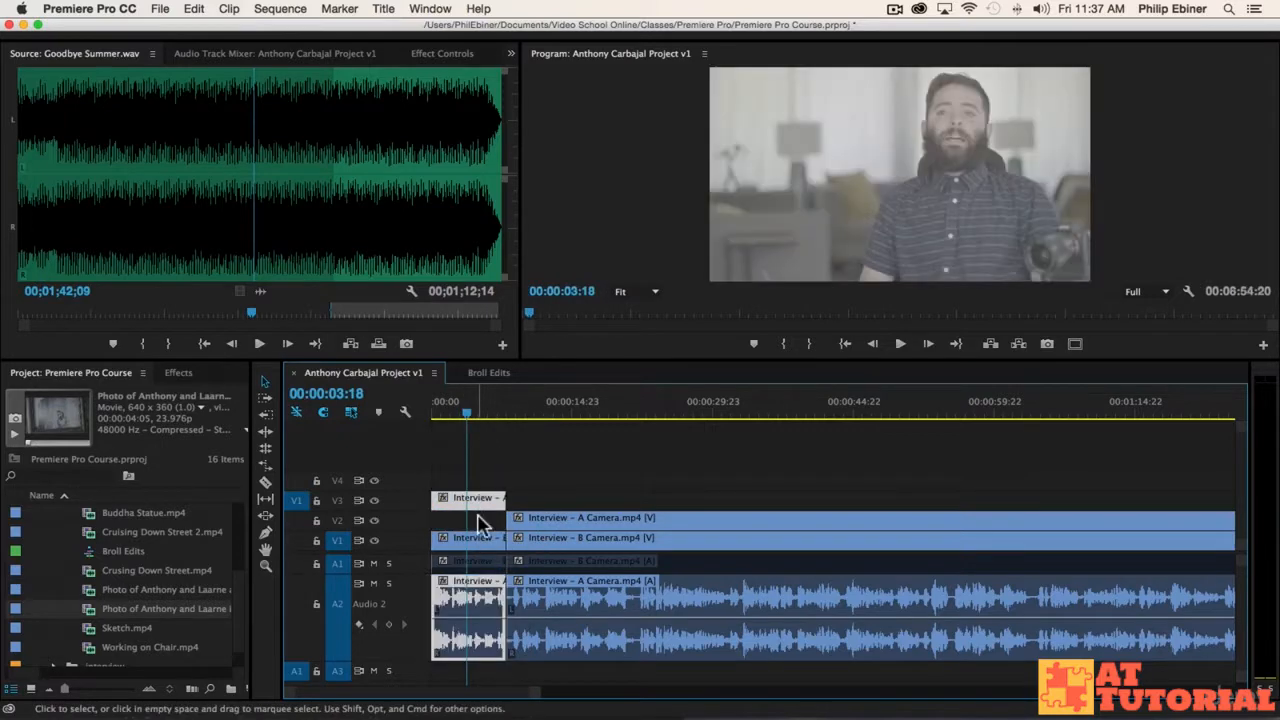
pyautogui.scroll(-1, 538, 634)
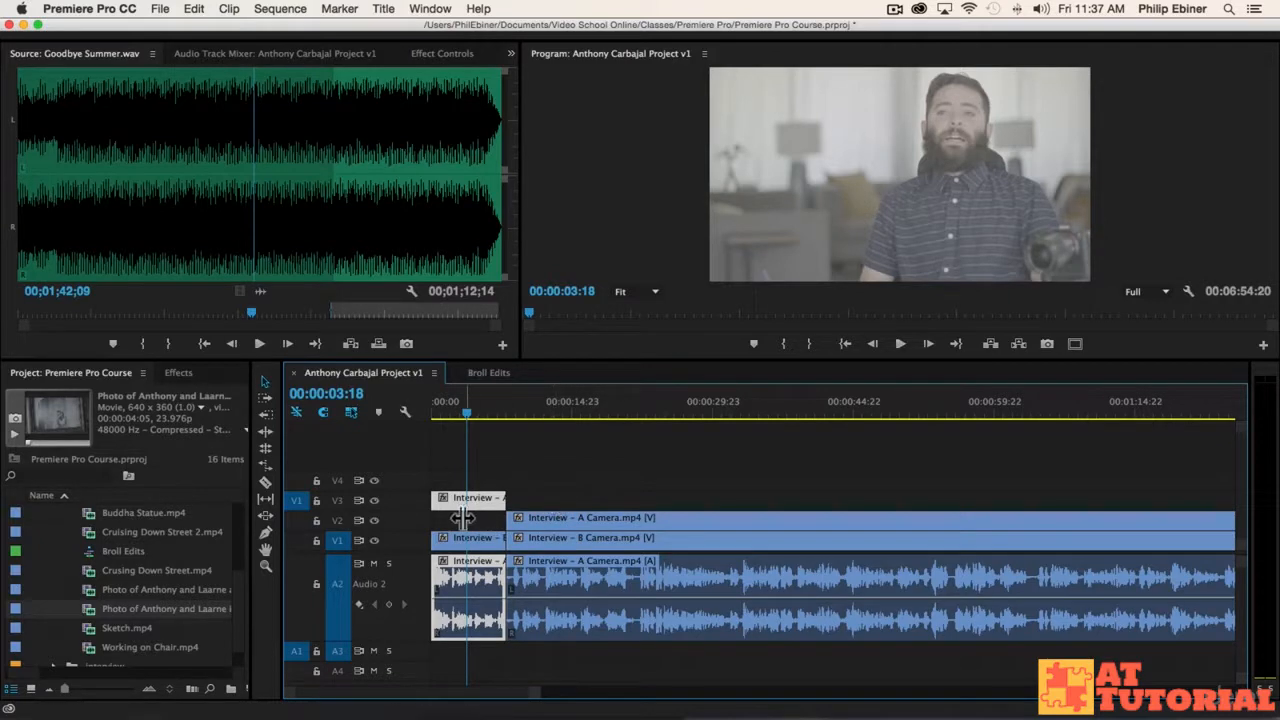
# Listen to the interview from 00:00:07:04 onward and replay the passage starting at 00:00:22:12
pyautogui.click(498, 410)
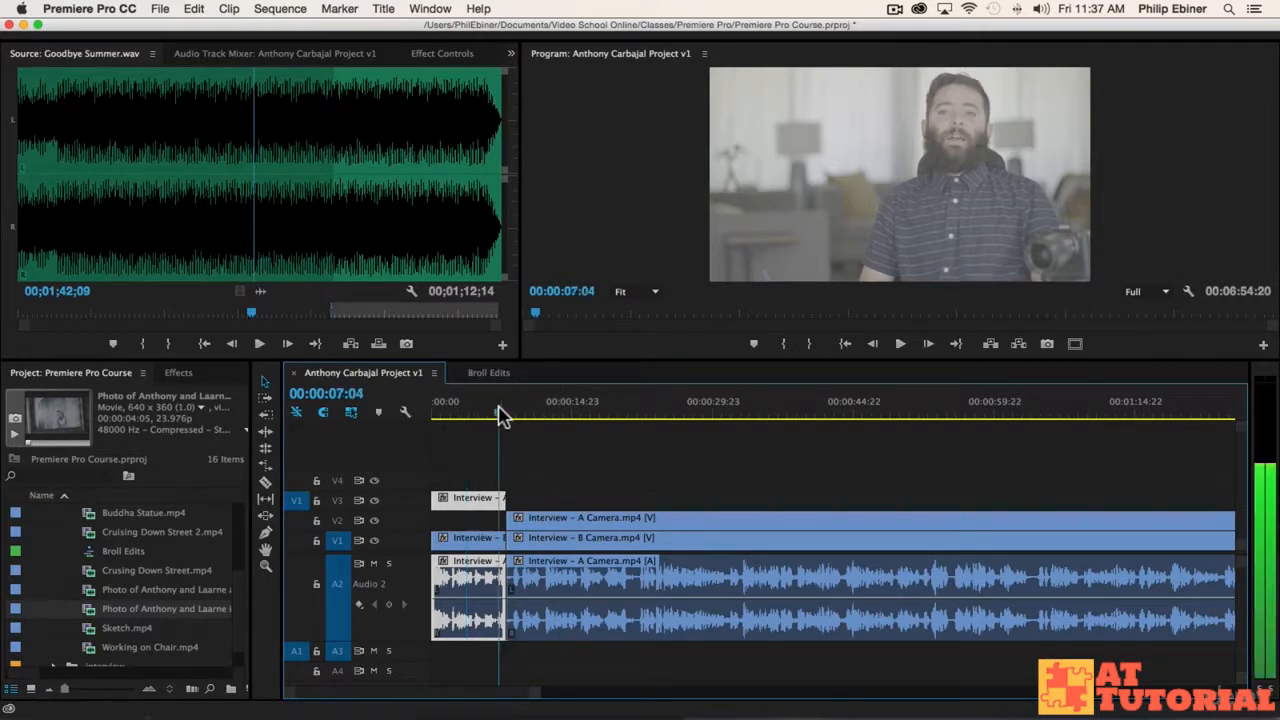
pyautogui.press('space')
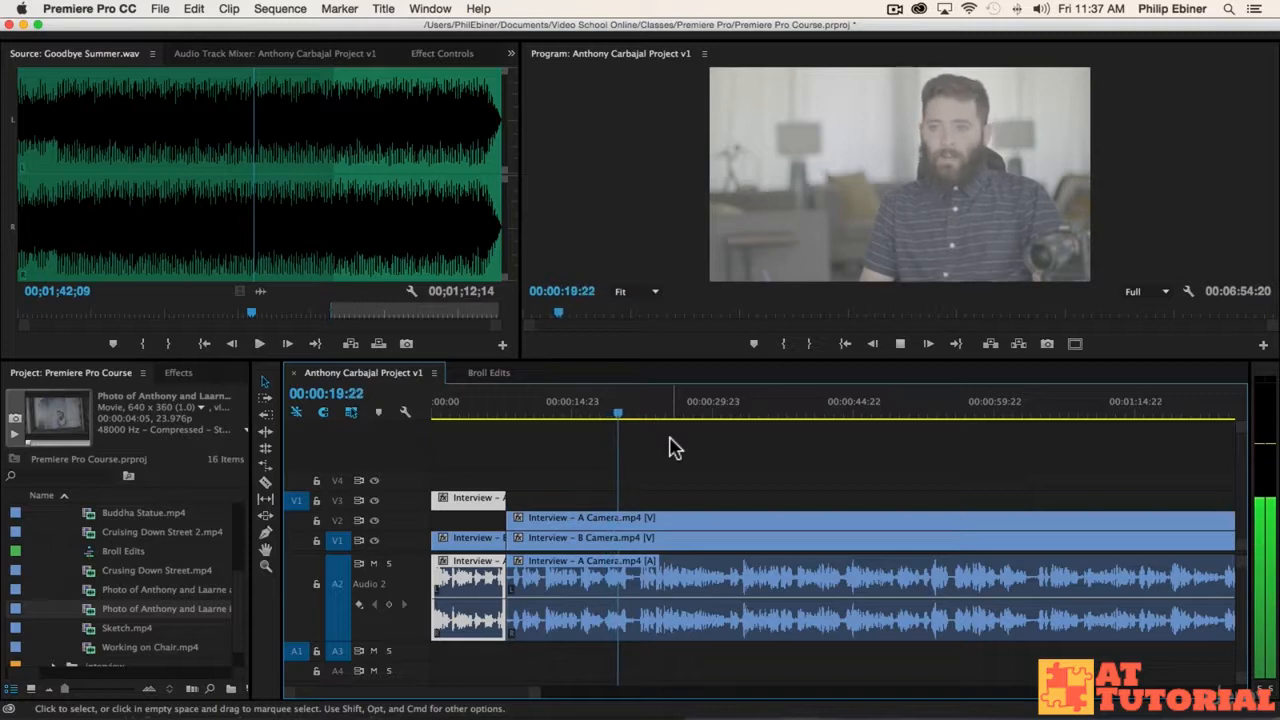
pyautogui.press('space')
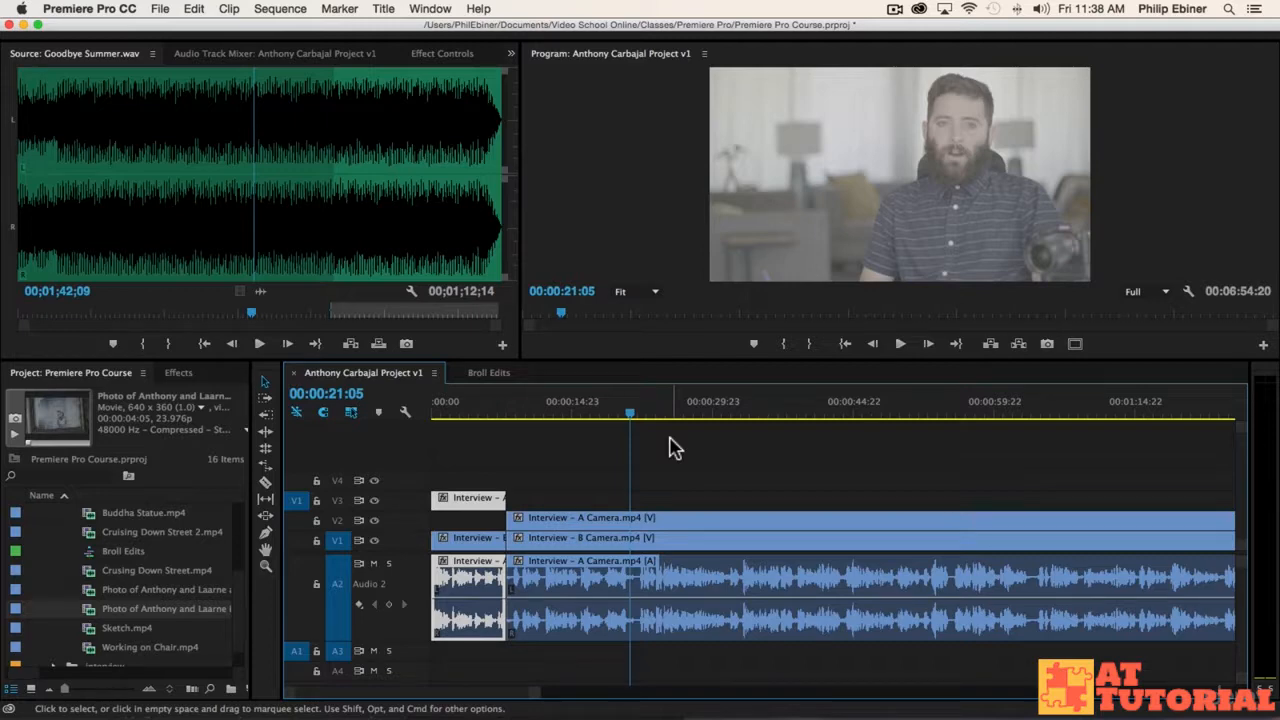
pyautogui.press('space')
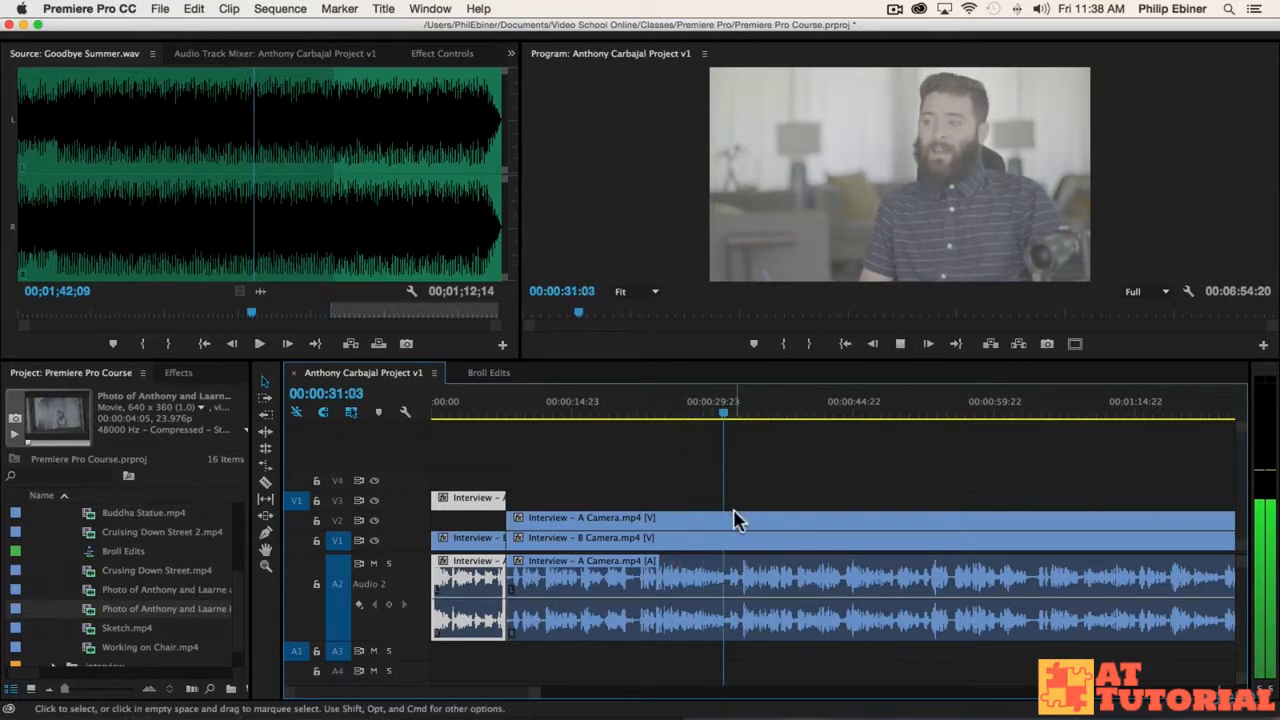
pyautogui.press('space')
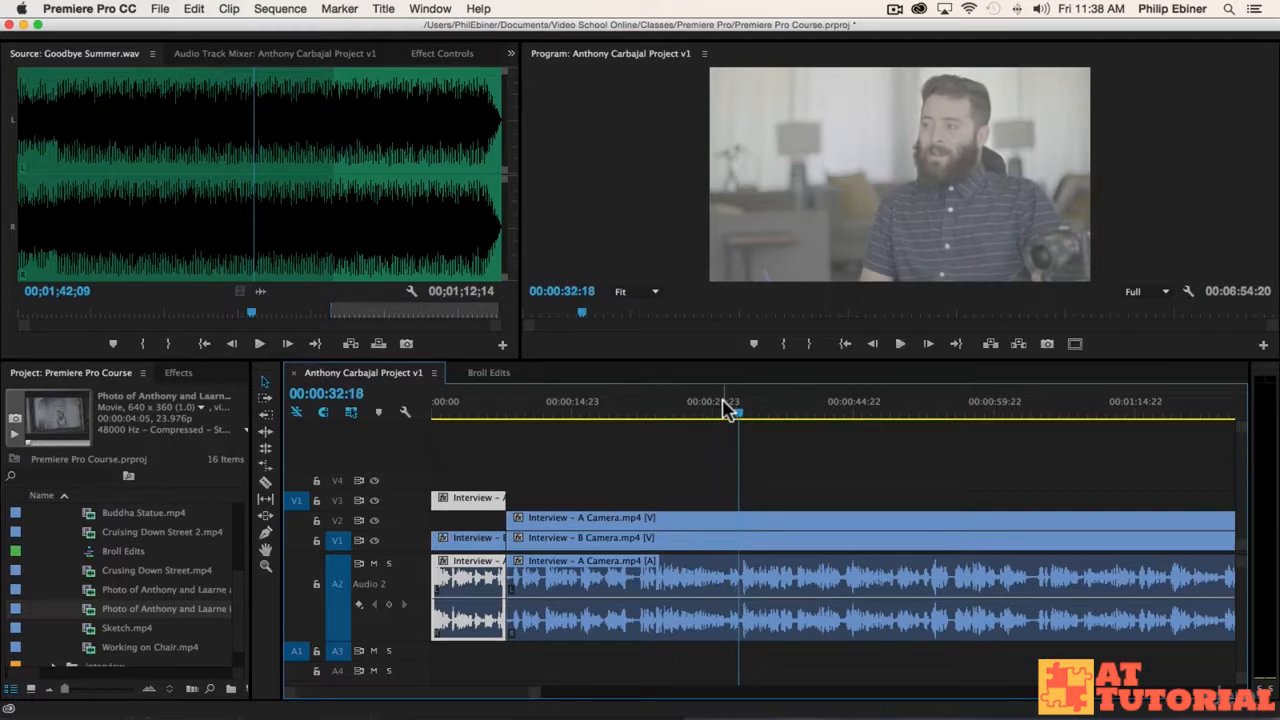
pyautogui.click(642, 410)
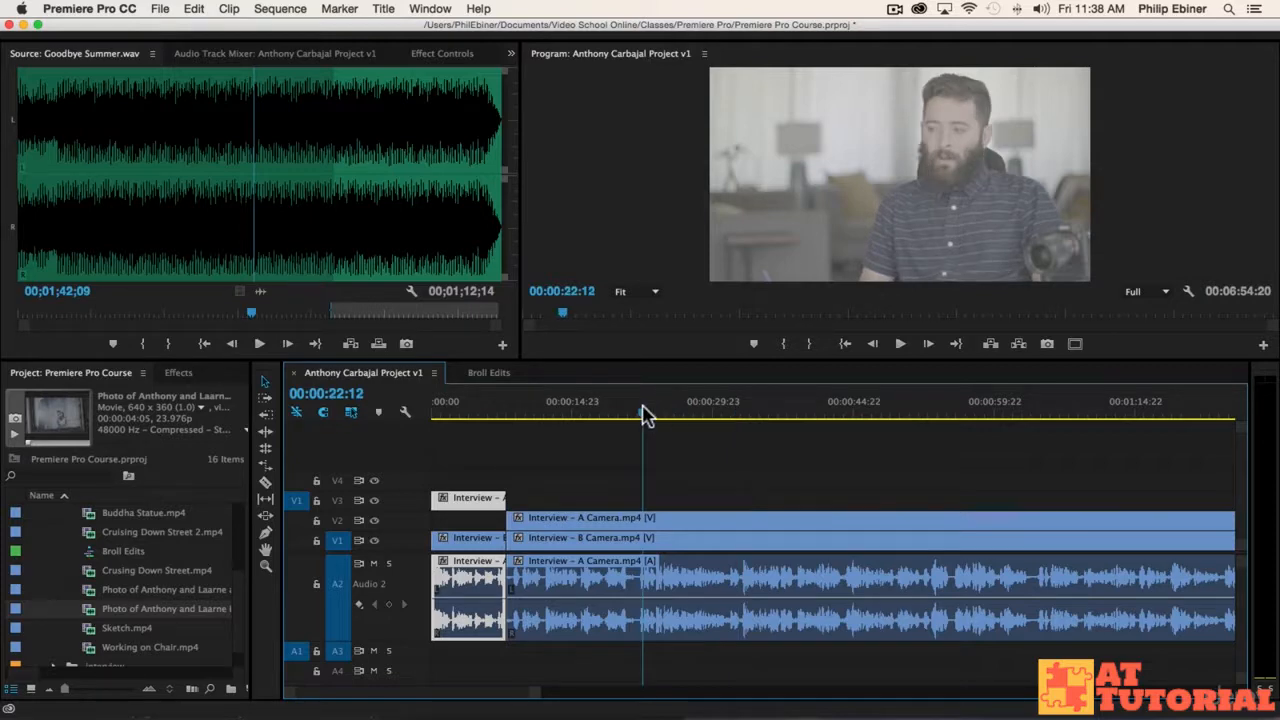
pyautogui.press('space')
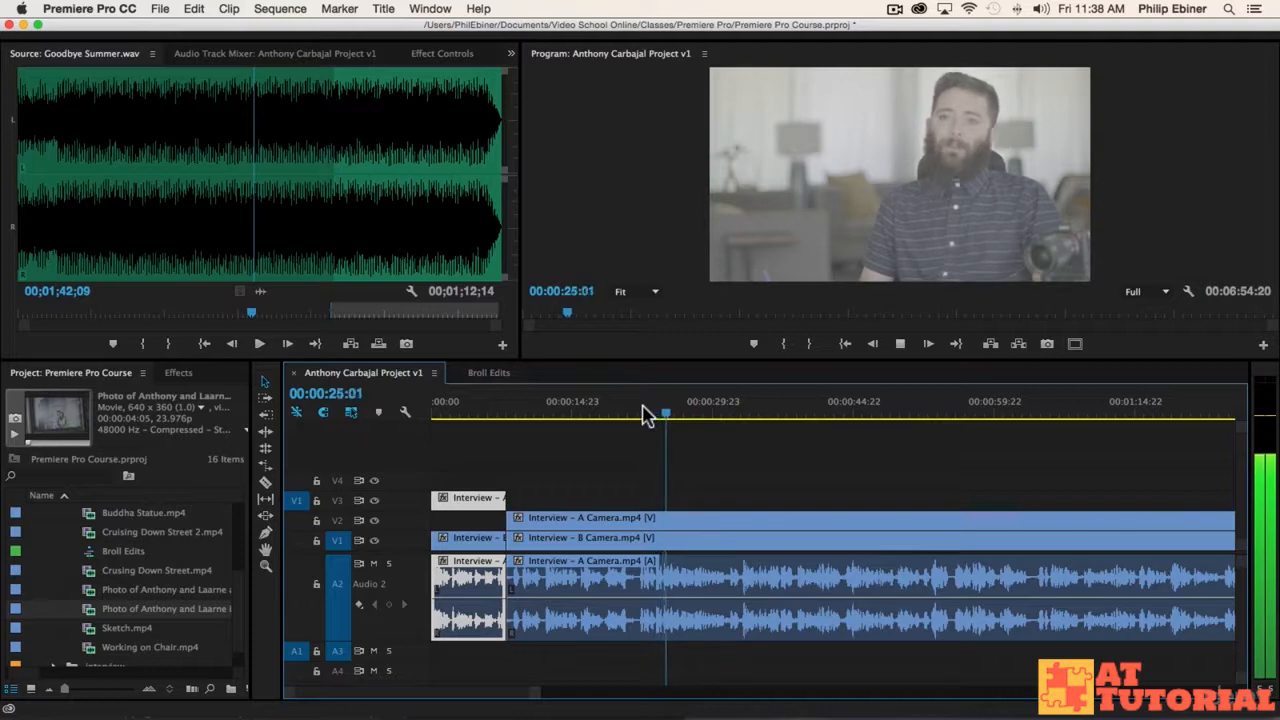
pyautogui.press('space')
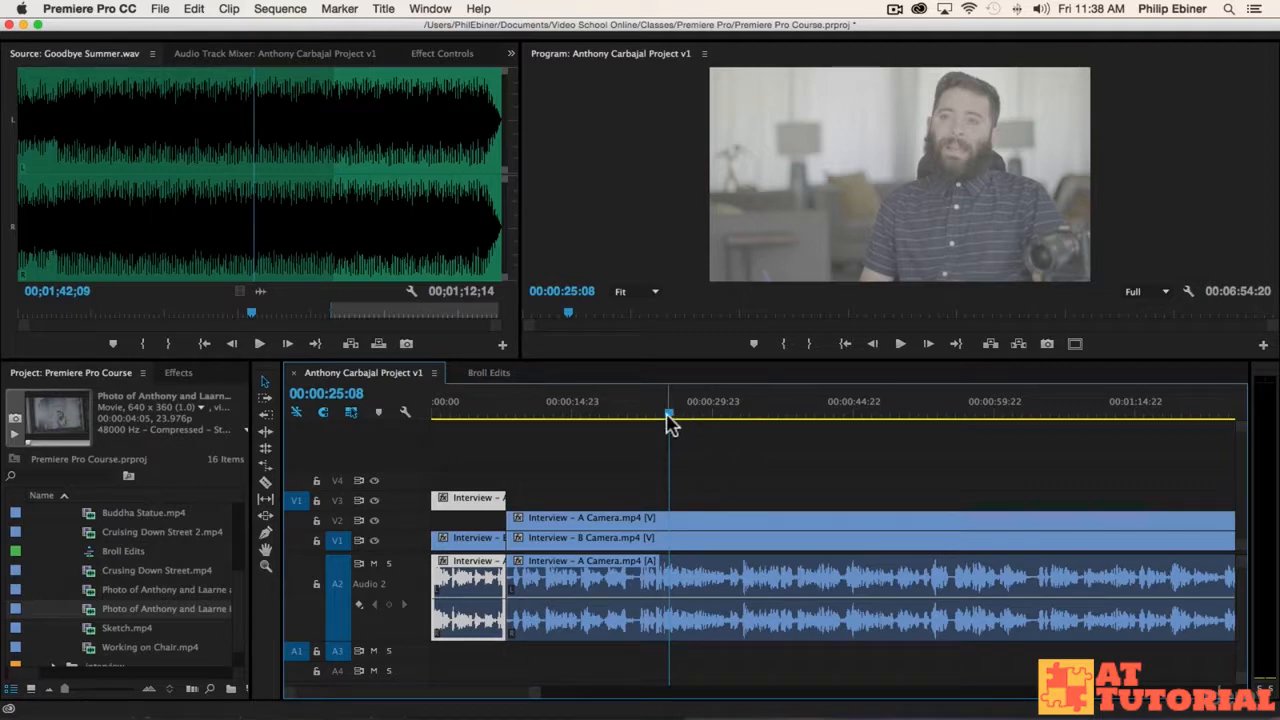
# Zoom in on the timeline and shuttle through the interview between about 22 and 29 seconds to locate the next cut point
pyautogui.moveTo(668, 418); pyautogui.dragTo(658, 418)
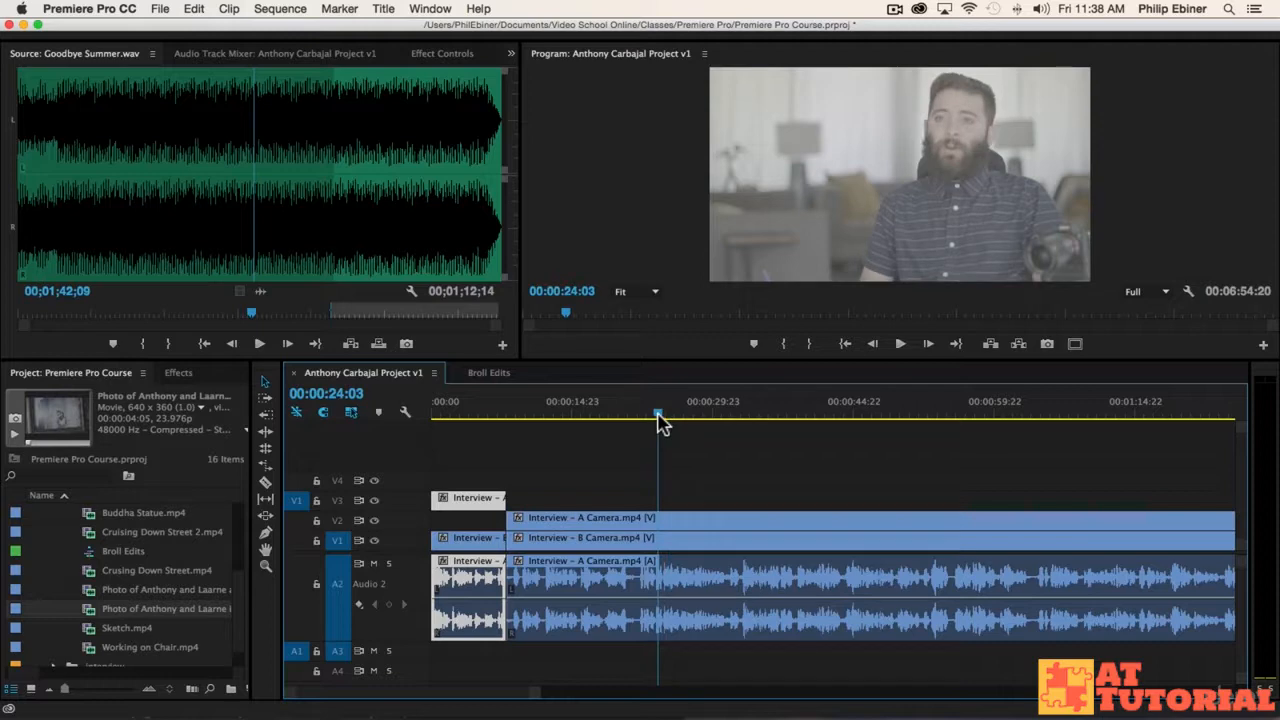
pyautogui.moveTo(658, 416); pyautogui.dragTo(661, 418)
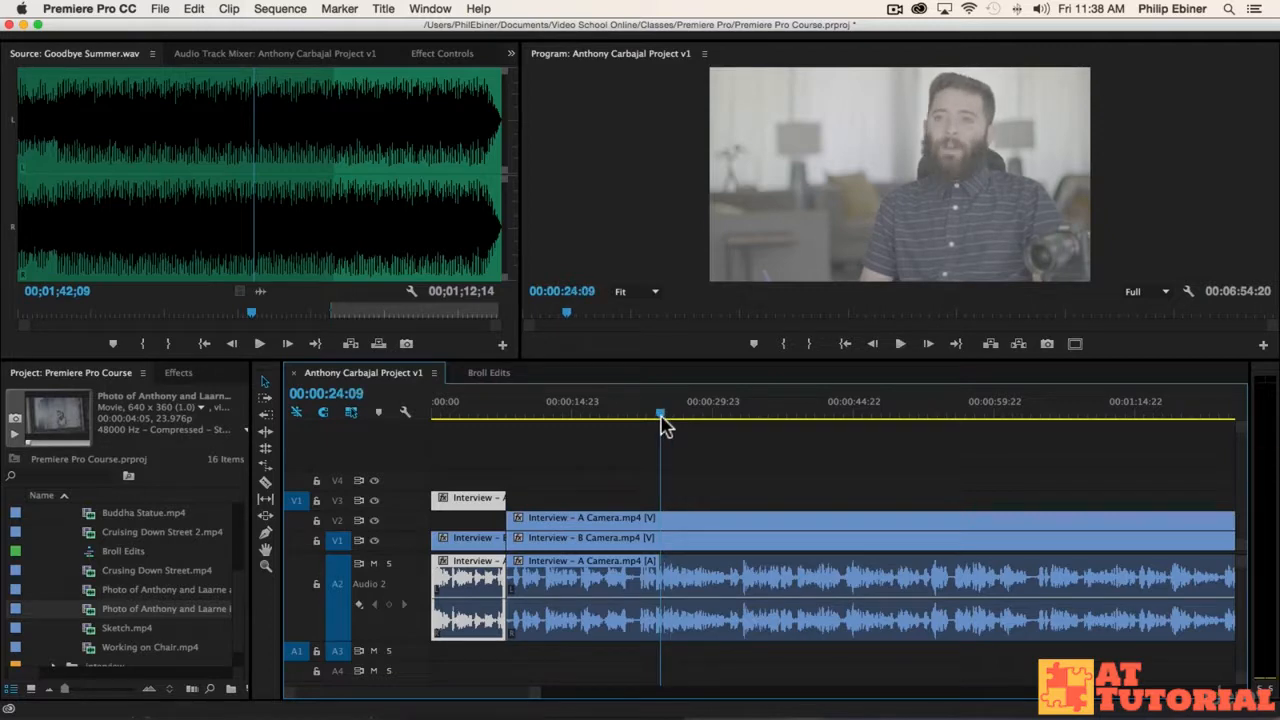
pyautogui.press('=')
pyautogui.press('=')
pyautogui.hscroll(2, 857, 459)
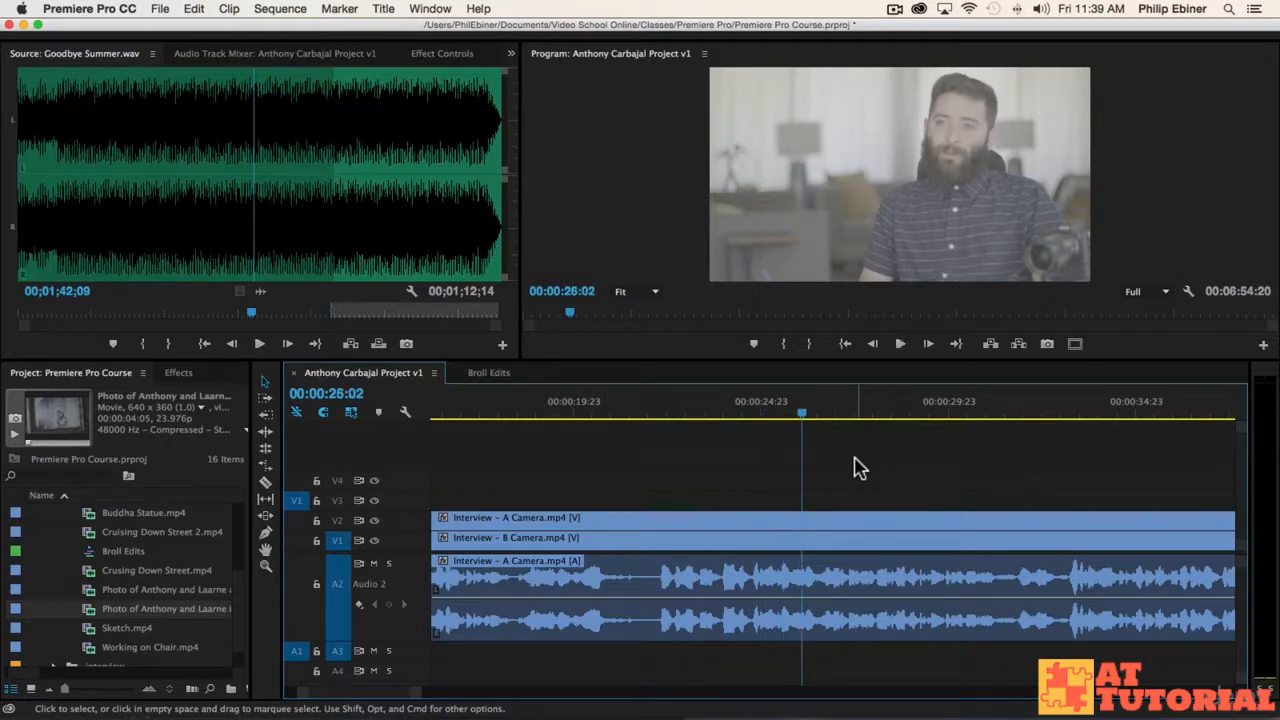
pyautogui.press('j')
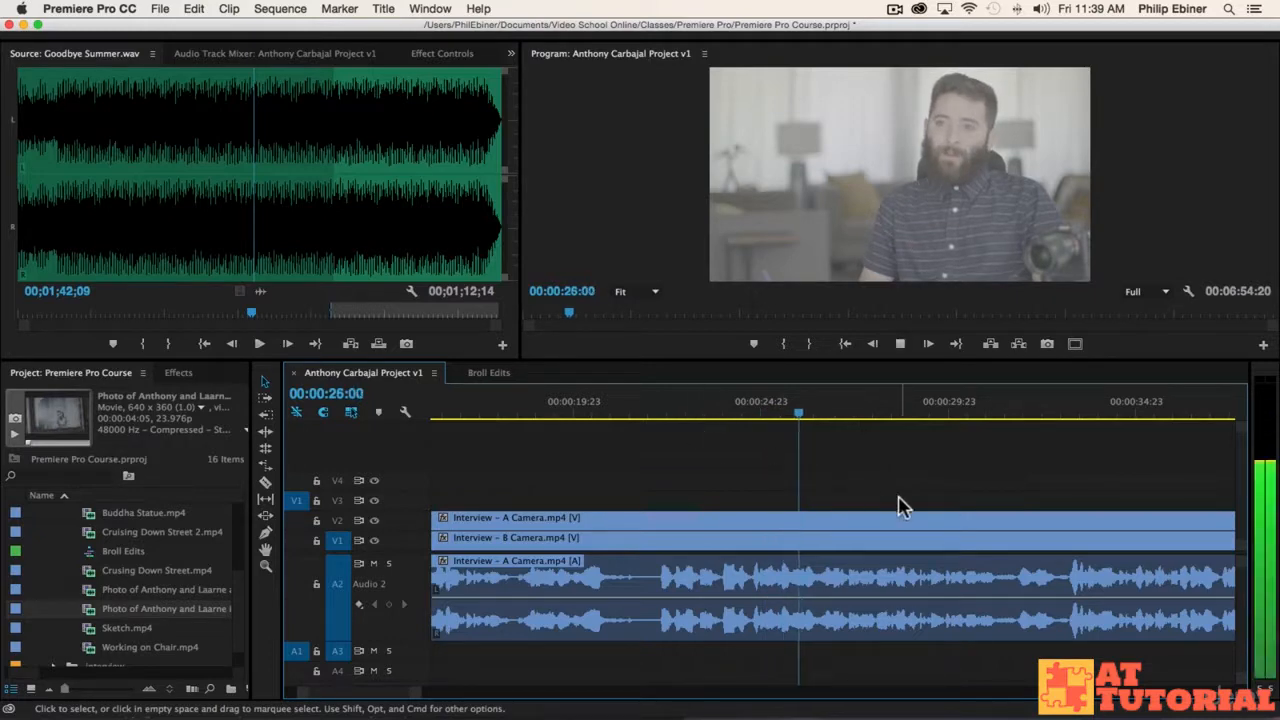
pyautogui.press('k')
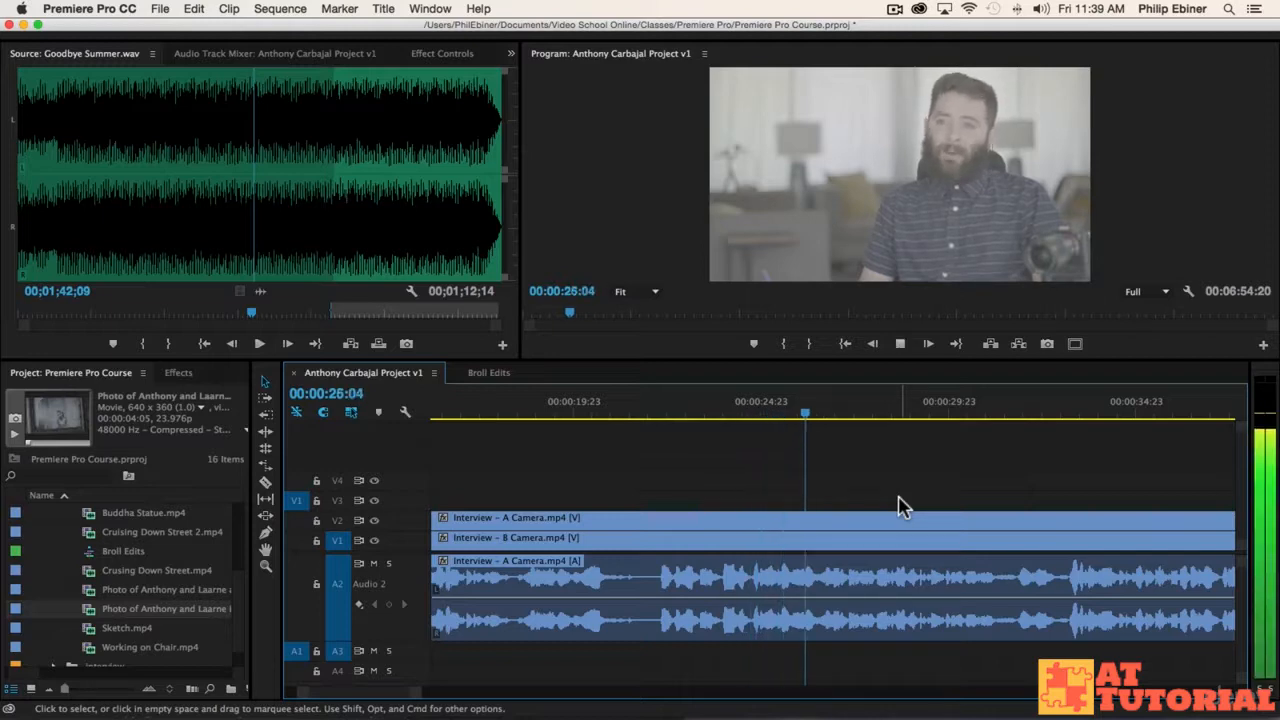
pyautogui.press('k')
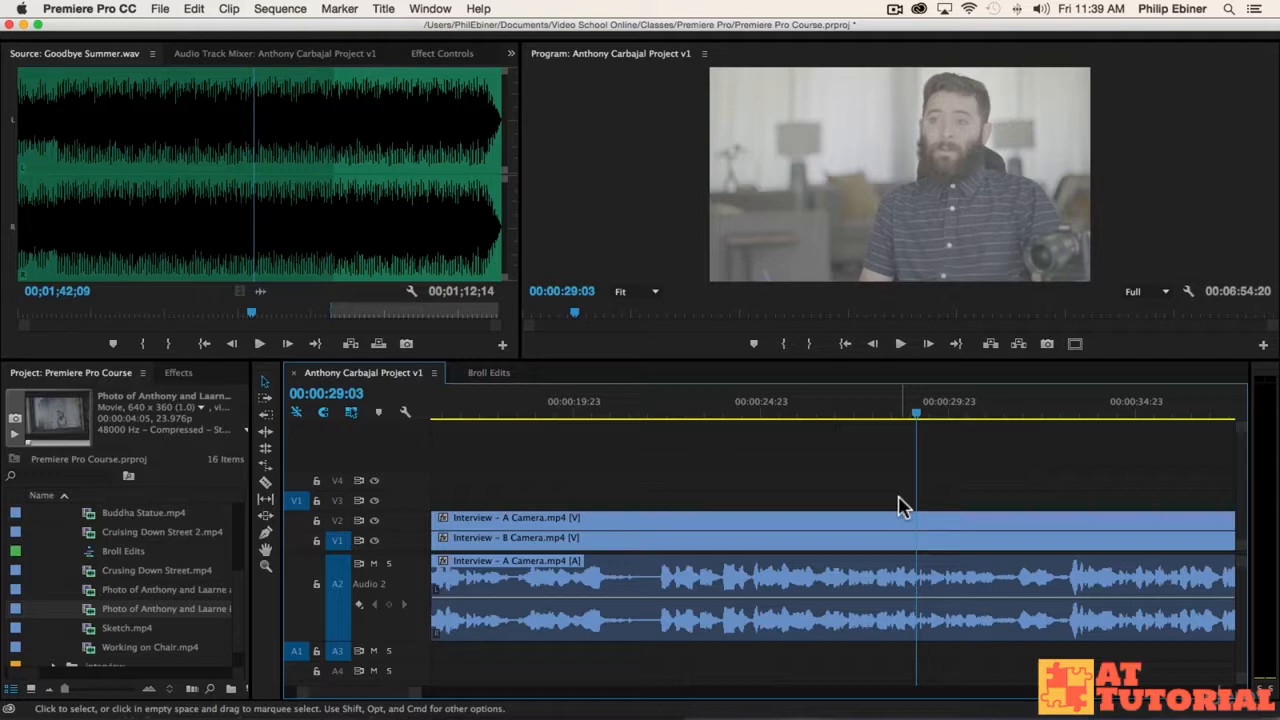
pyautogui.press('j')
pyautogui.press('k')
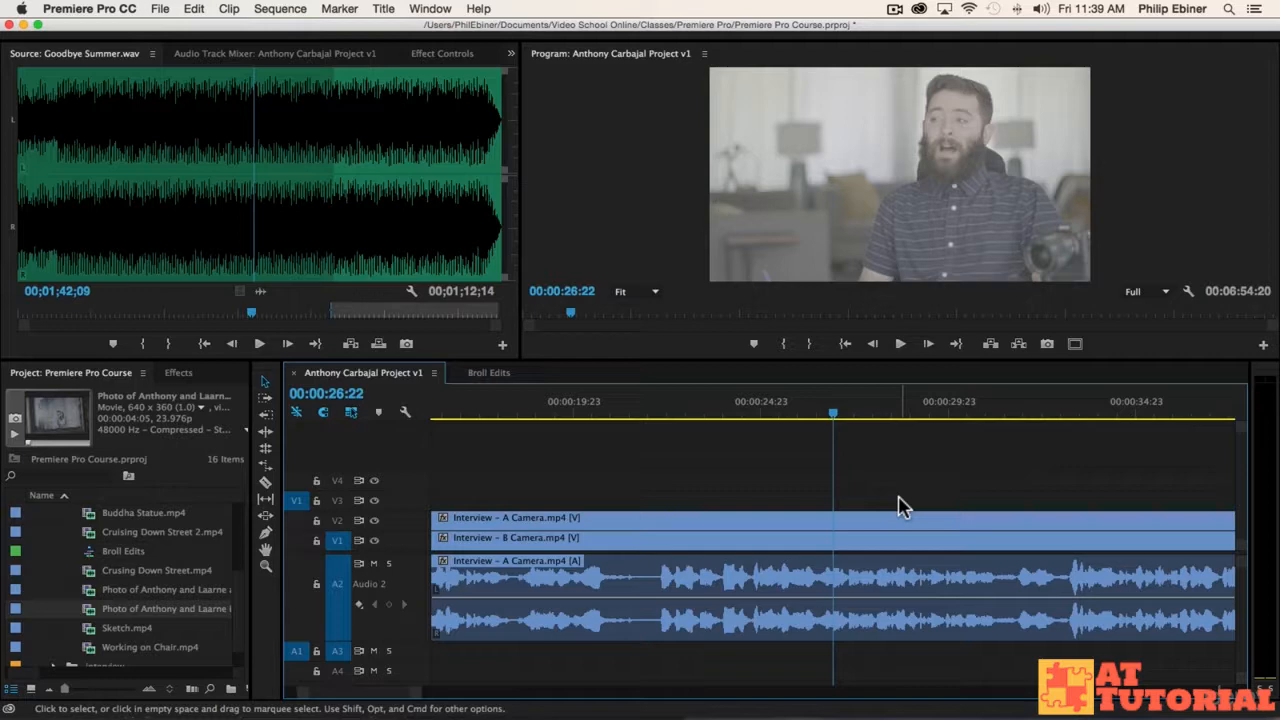
pyautogui.click(685, 410)
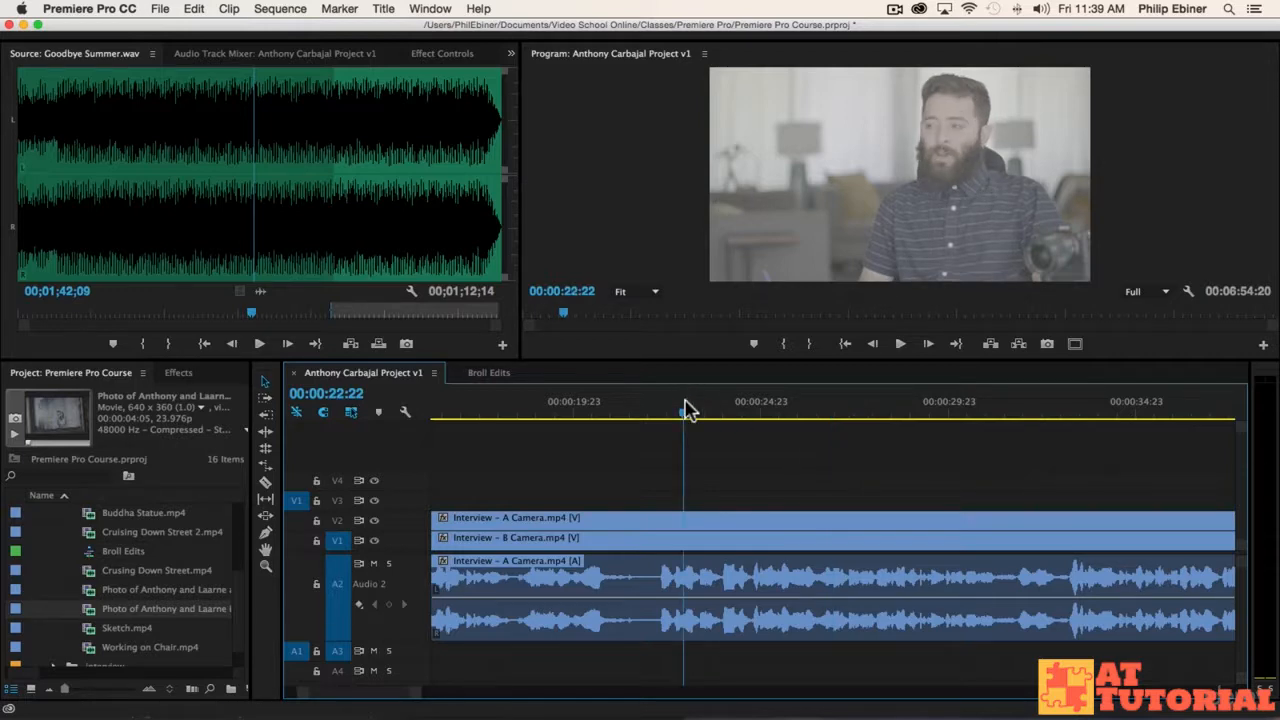
# Replay the interview around 00:00:22 to 00:00:25 and split the clips on all tracks at 00:00:24:17
pyautogui.press('l')
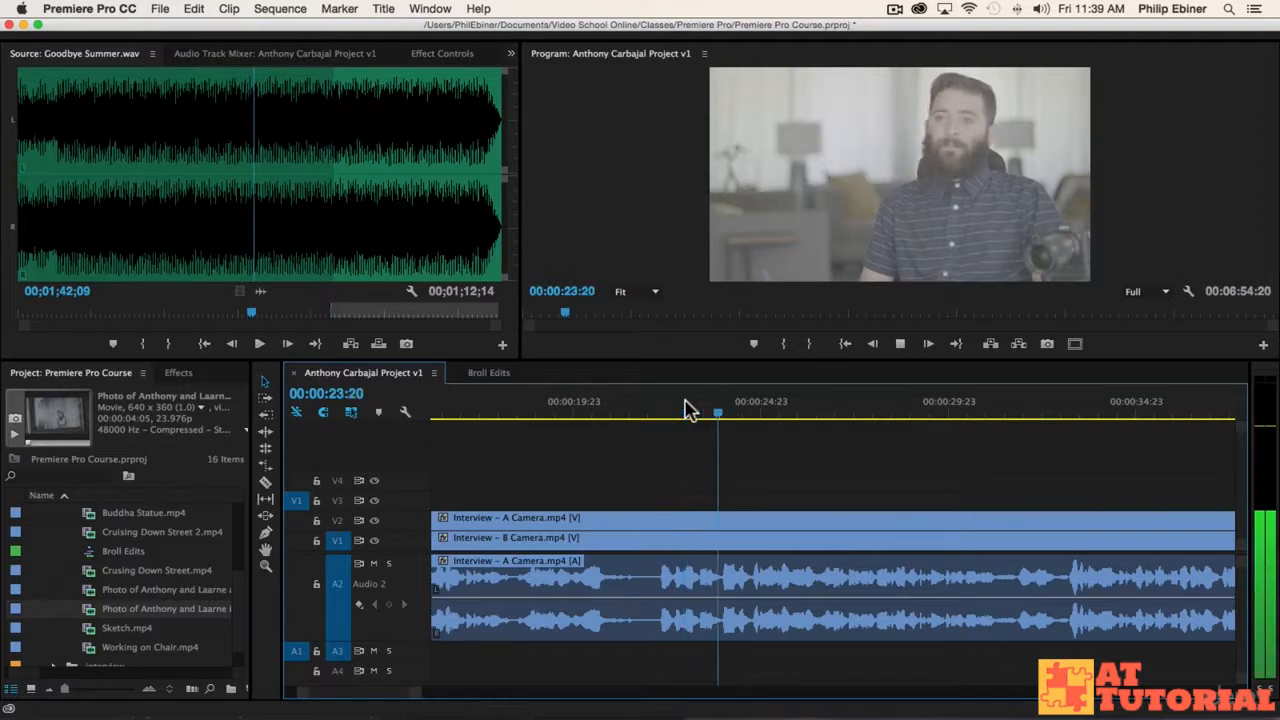
pyautogui.press('space')
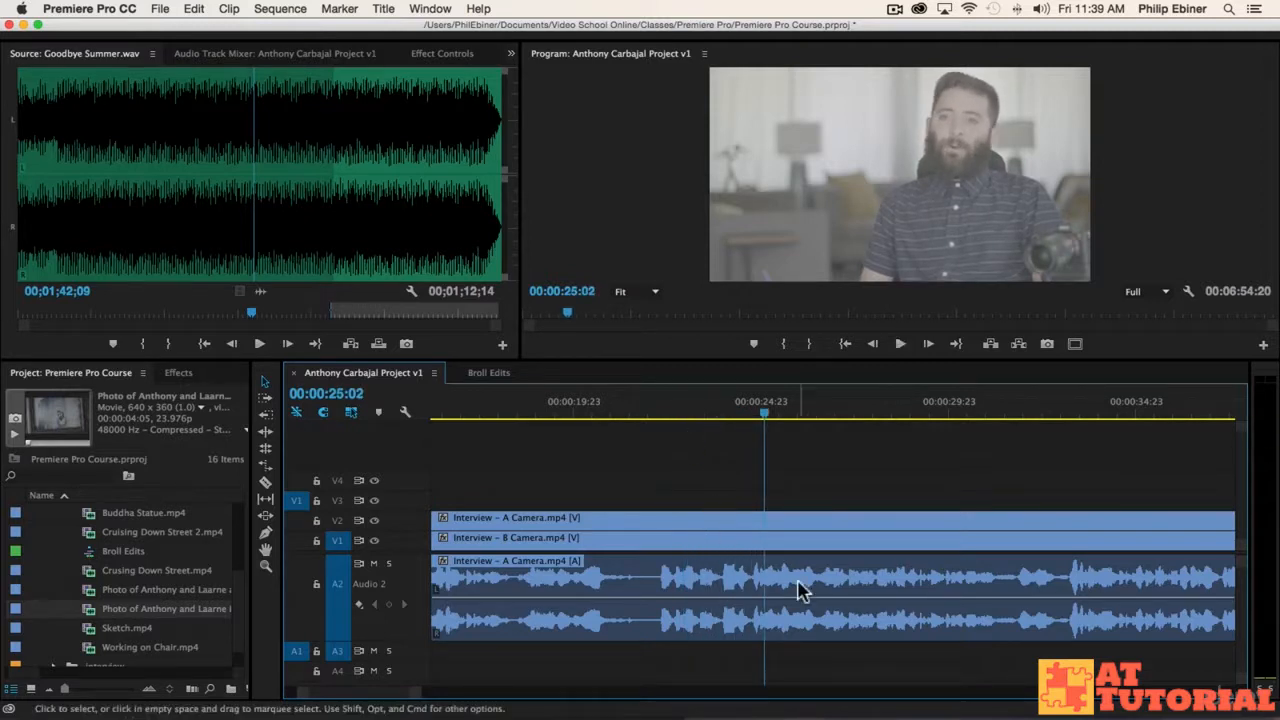
pyautogui.click(753, 414)
pyautogui.press('l')
pyautogui.press('k')
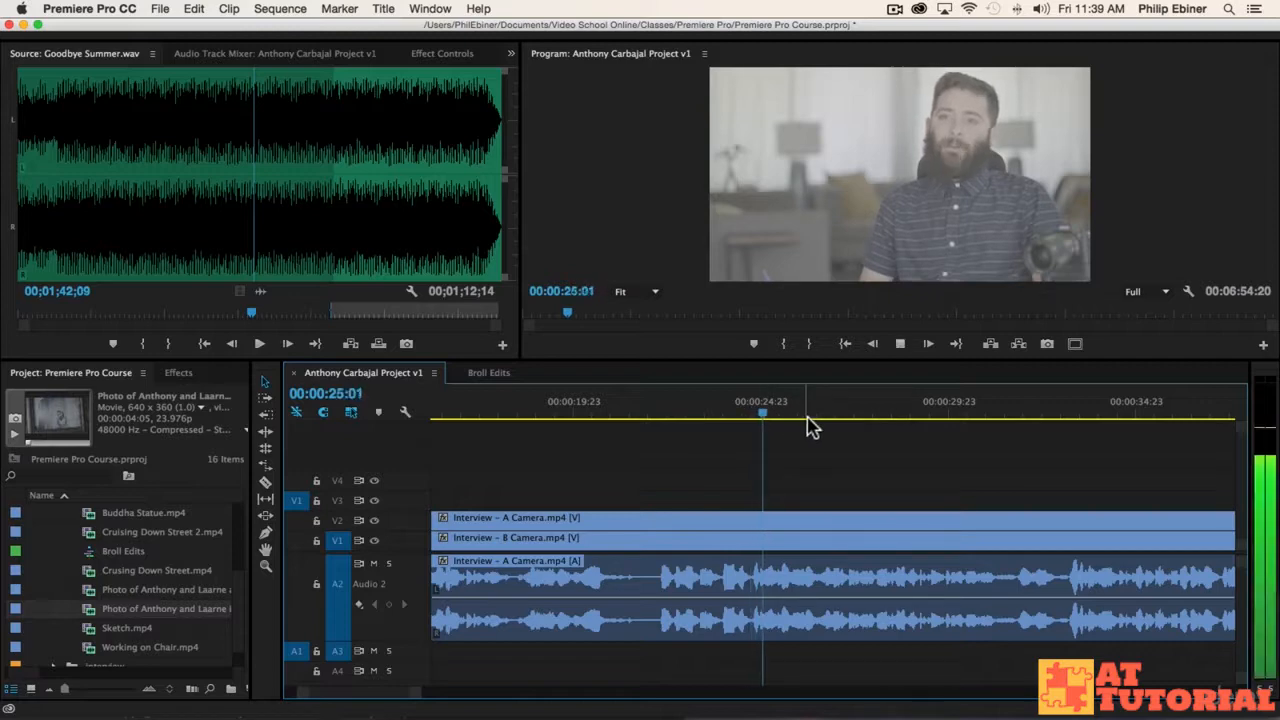
pyautogui.press('j')
pyautogui.press('k')
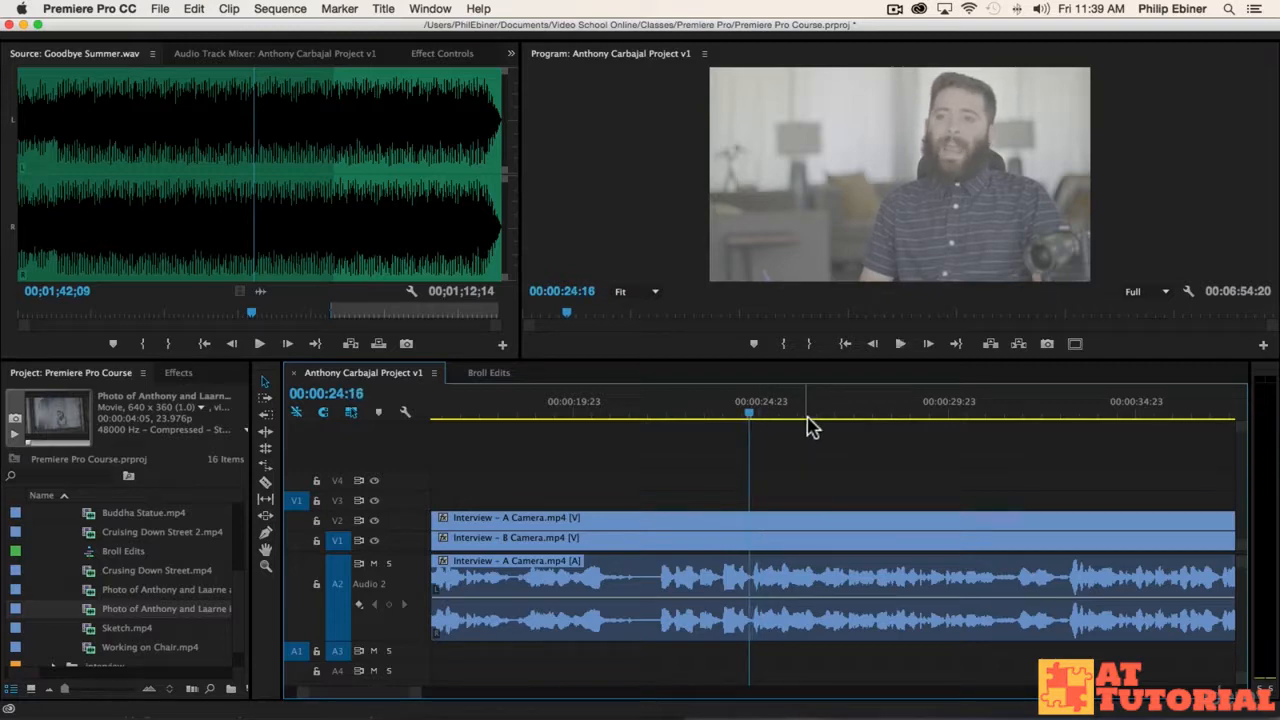
pyautogui.press('Right')
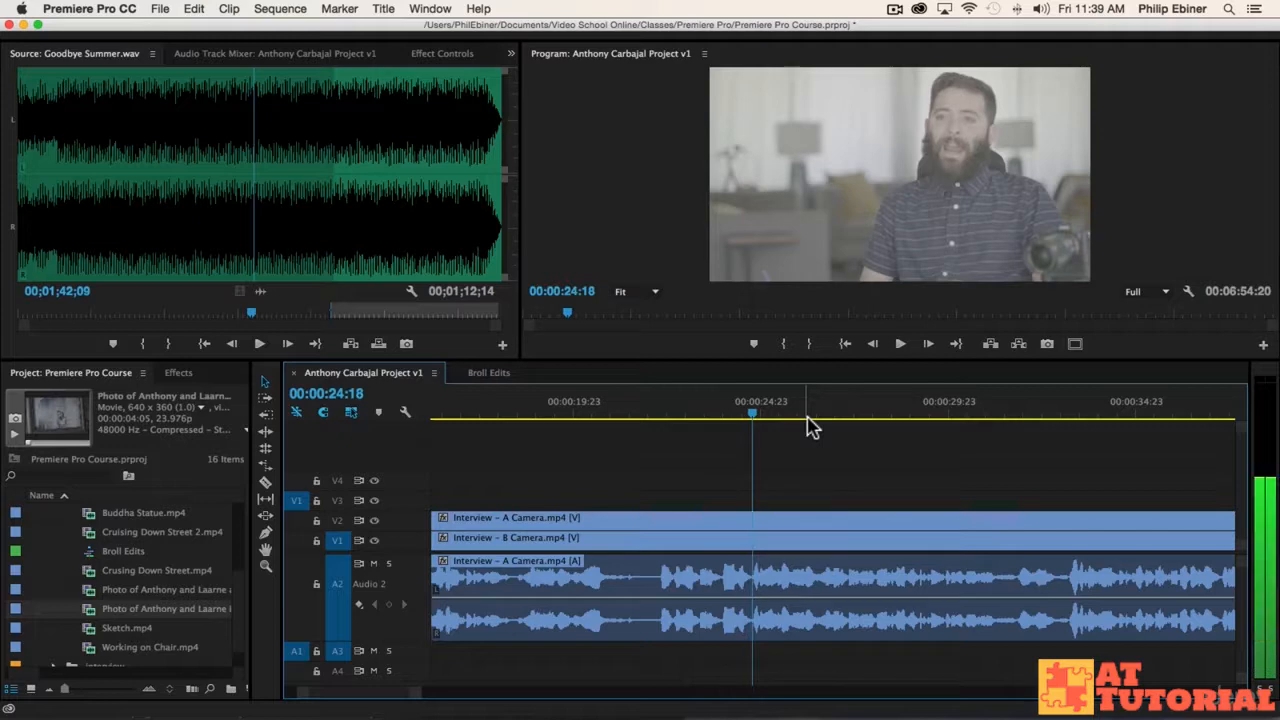
pyautogui.press('Left')
pyautogui.press('Right')
pyautogui.press('Right')
pyautogui.press('Left')
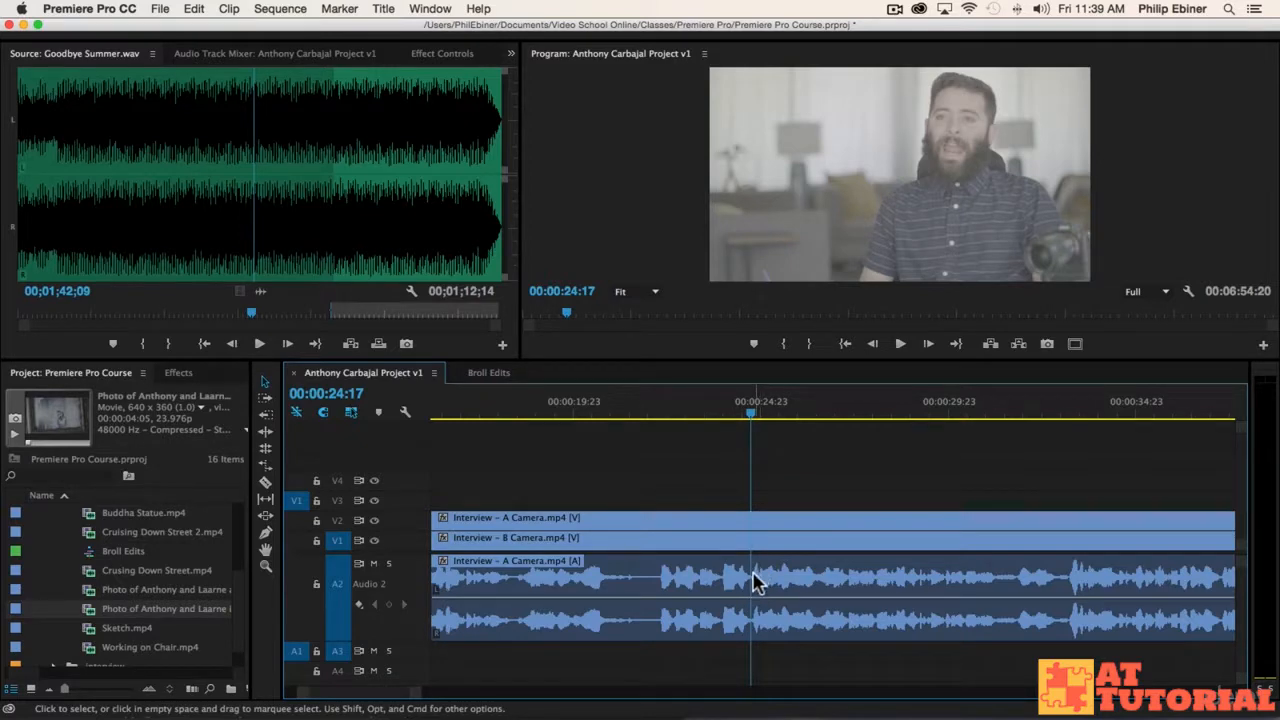
pyautogui.press('c')
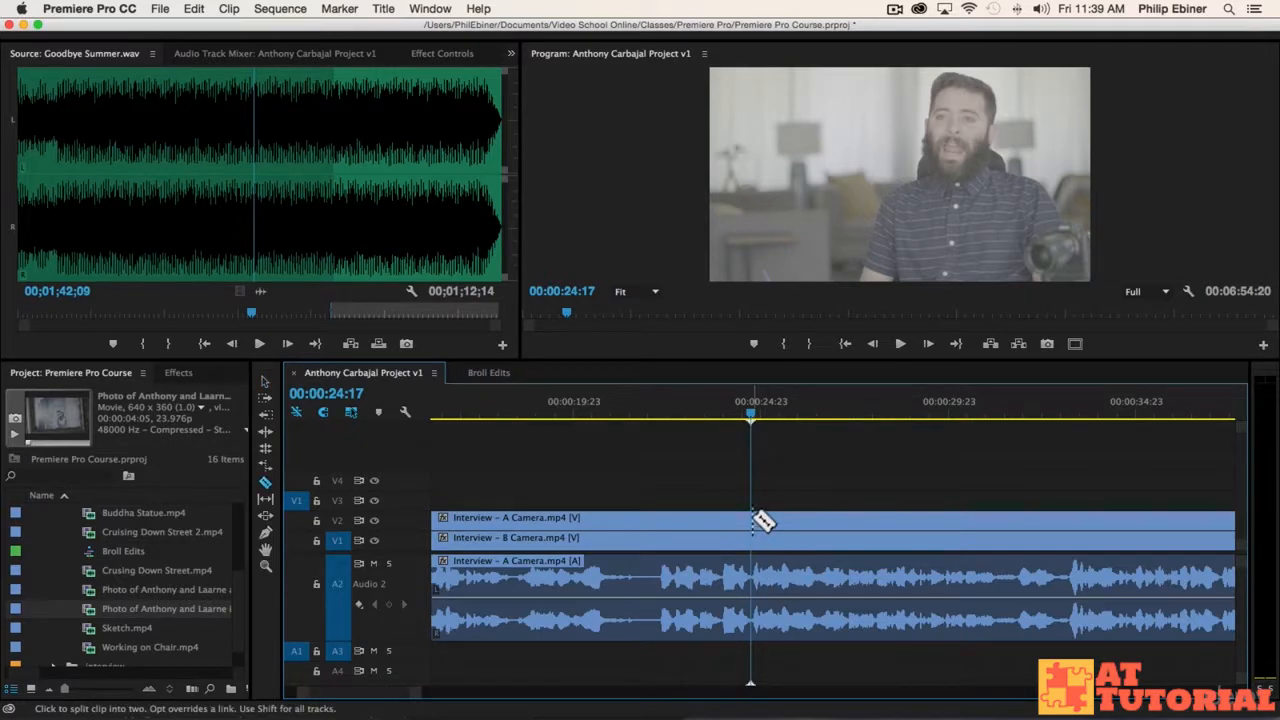
pyautogui.keyDown('shift'); pyautogui.click(763, 520); pyautogui.keyUp('shift')
pyautogui.press('v')
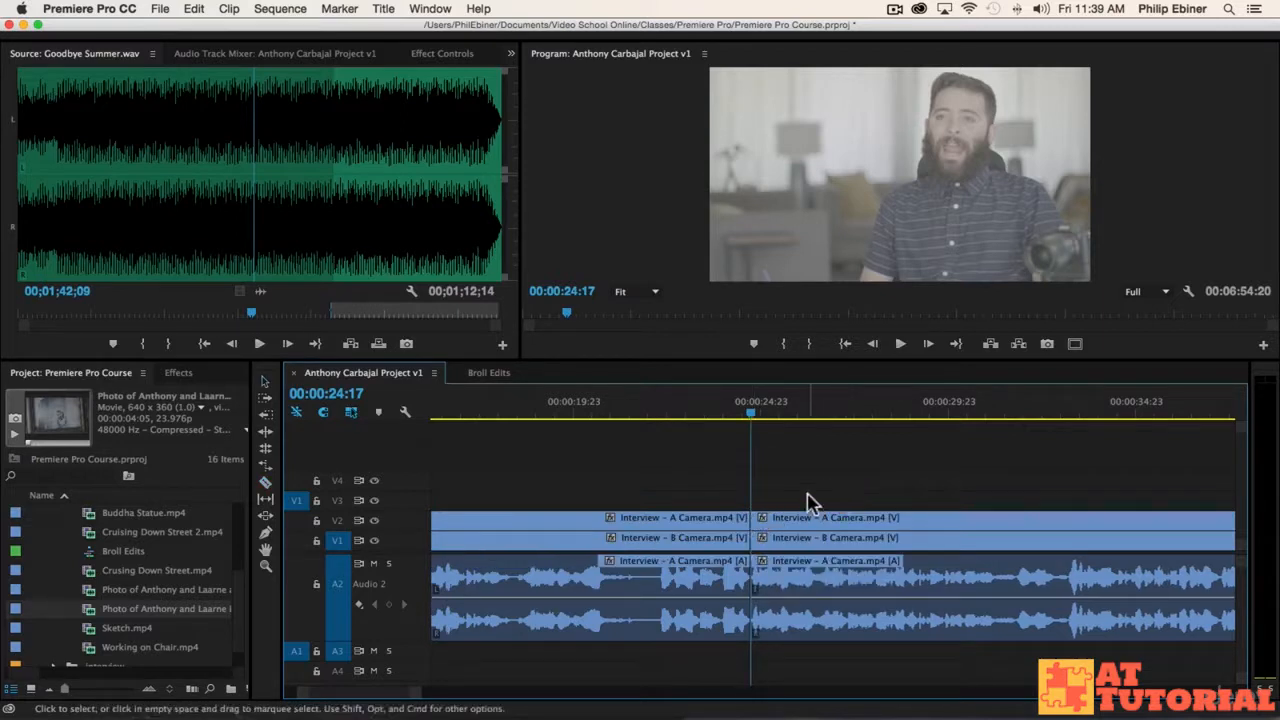
# Listen to the answer from the new cut onward and split the clips on all tracks at 00:00:31:05
pyautogui.press('space')
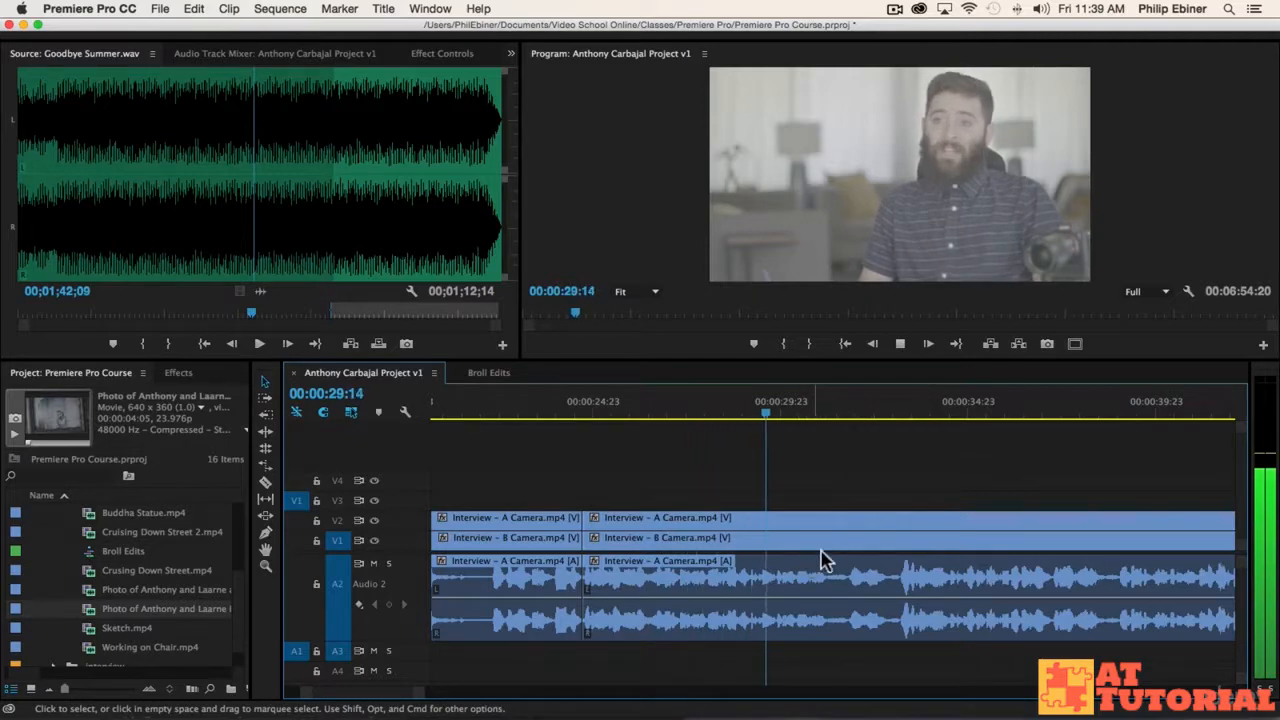
pyautogui.press('space')
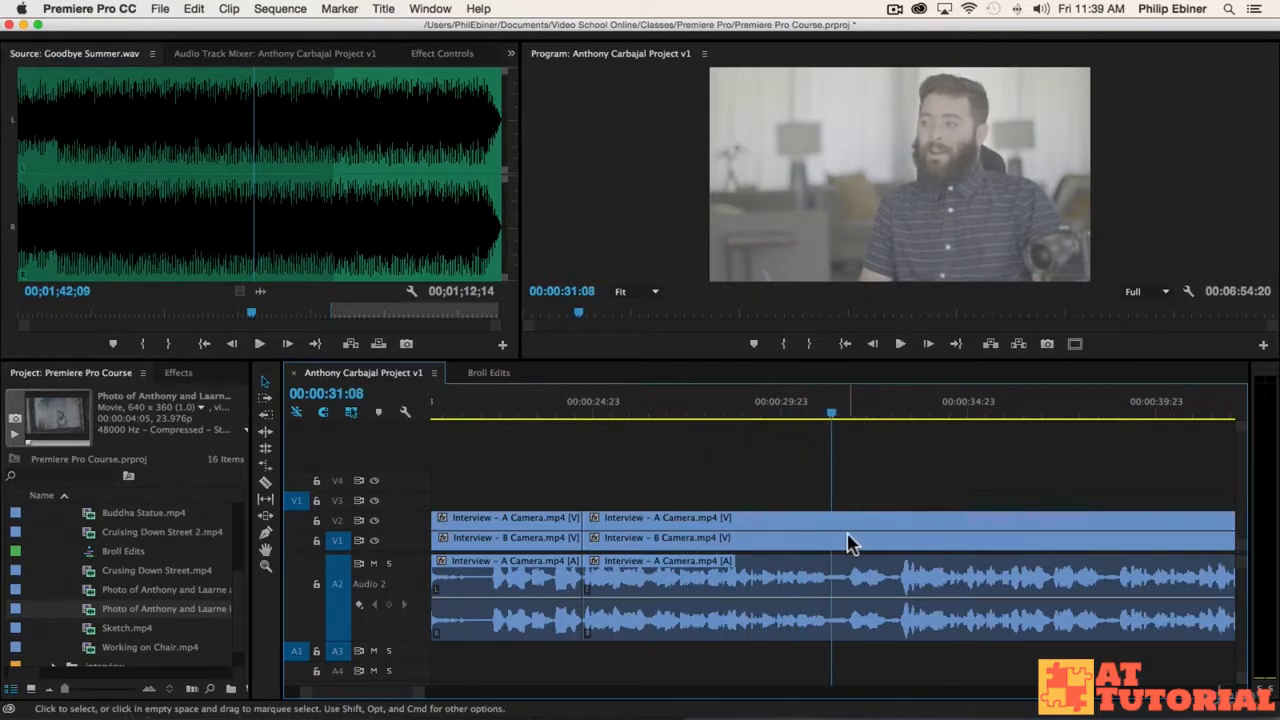
pyautogui.press('Left')
pyautogui.press('Left')
pyautogui.press('Left')
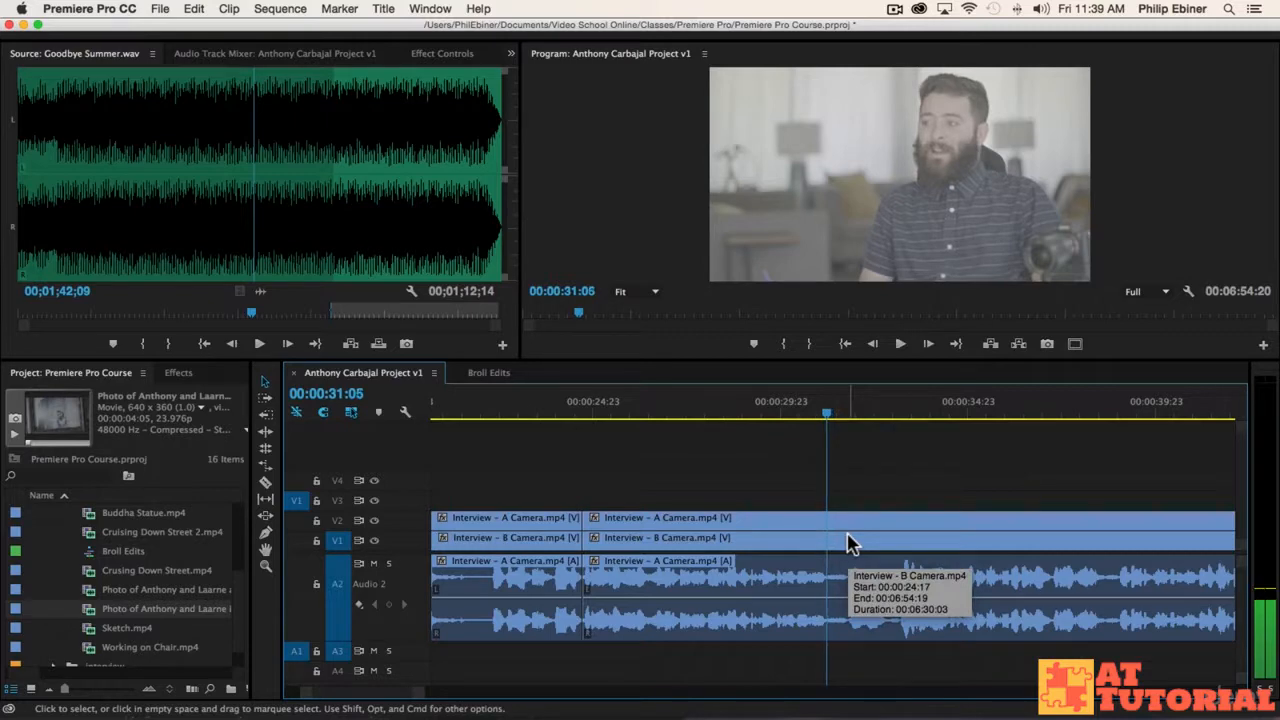
pyautogui.press('c')
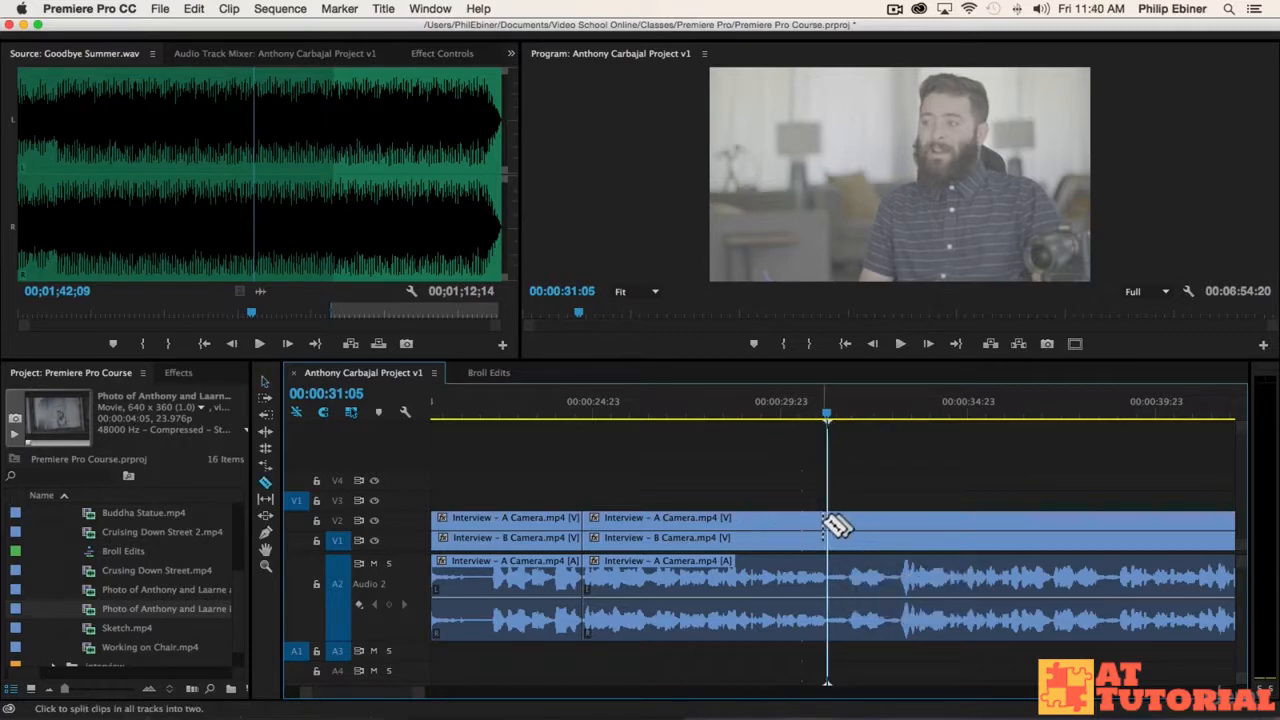
pyautogui.click(828, 530)
pyautogui.press('v')
# Move the A Camera segment between 00:00:24:17 and 00:00:31:05 up to track V3 to mark it as selected
pyautogui.moveTo(732, 519); pyautogui.dragTo(745, 498)
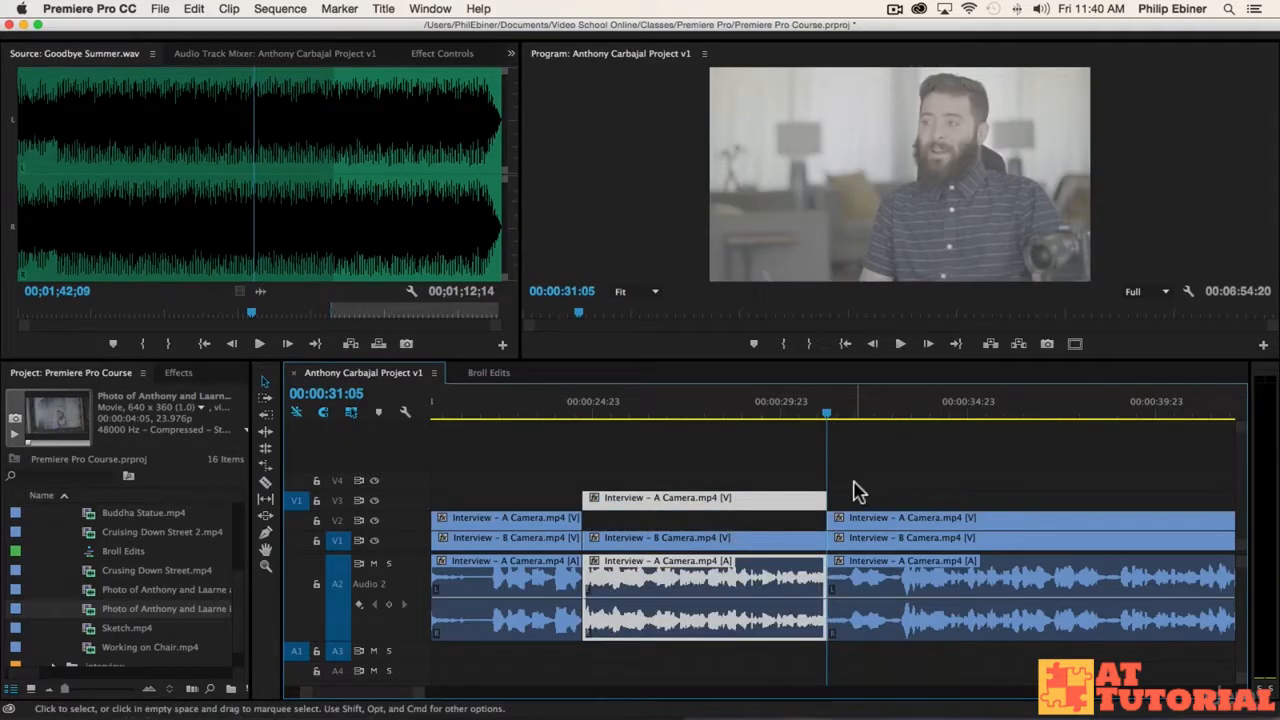
pyautogui.press('-')
pyautogui.press('-')
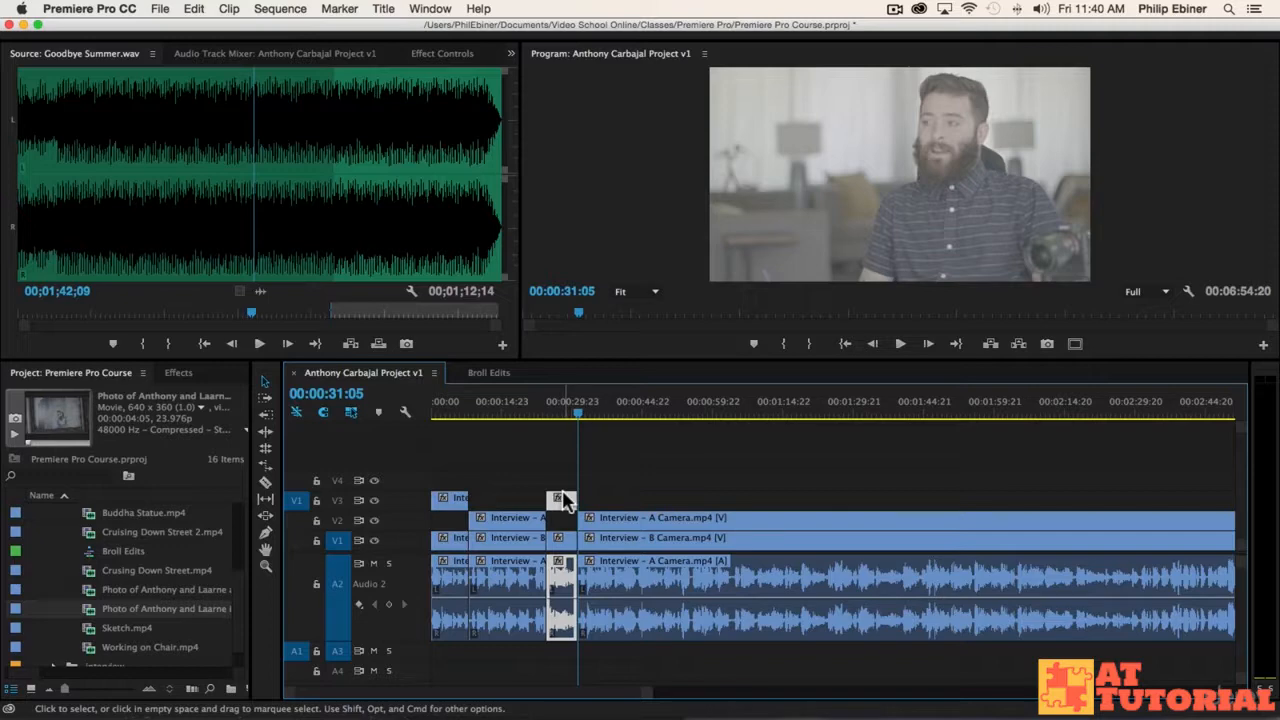
# Listen to the interview from 00:00:31:05 to about 00:02:06 for the next usable answer
pyautogui.press('space')
pyautogui.press('=')
pyautogui.press('=')
pyautogui.hscroll(4, 914, 500)
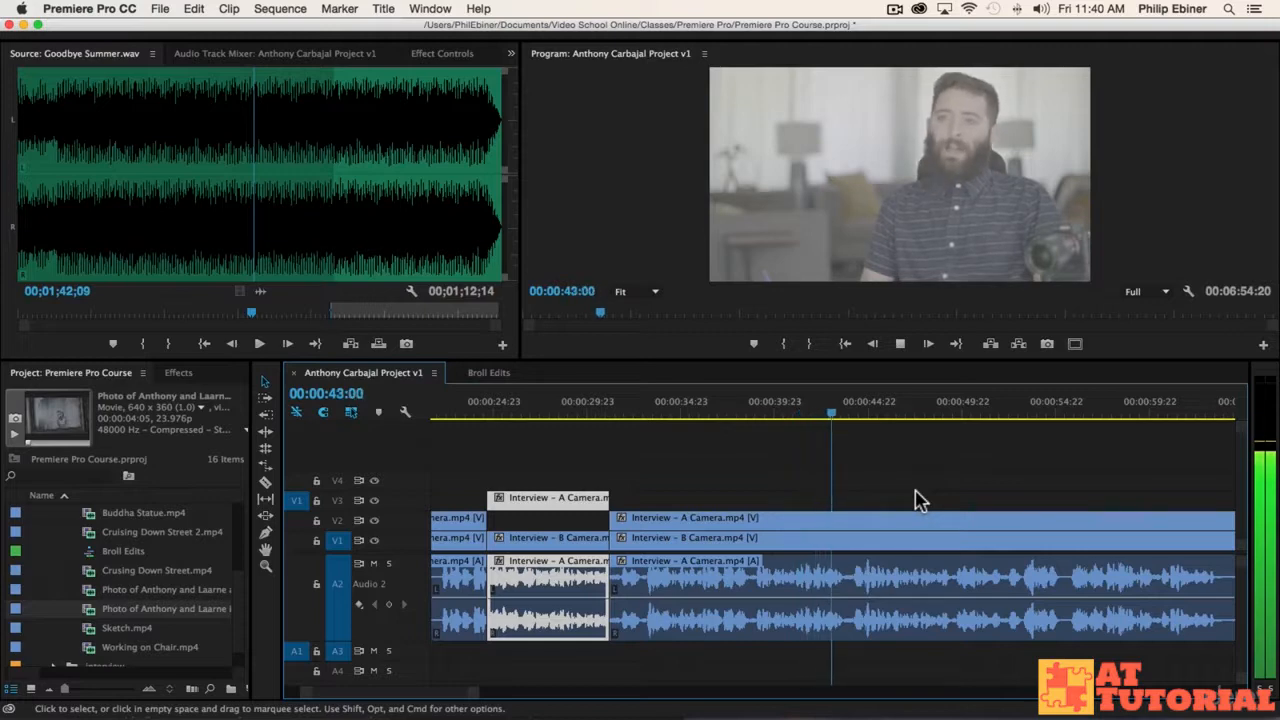
pyautogui.press('space')
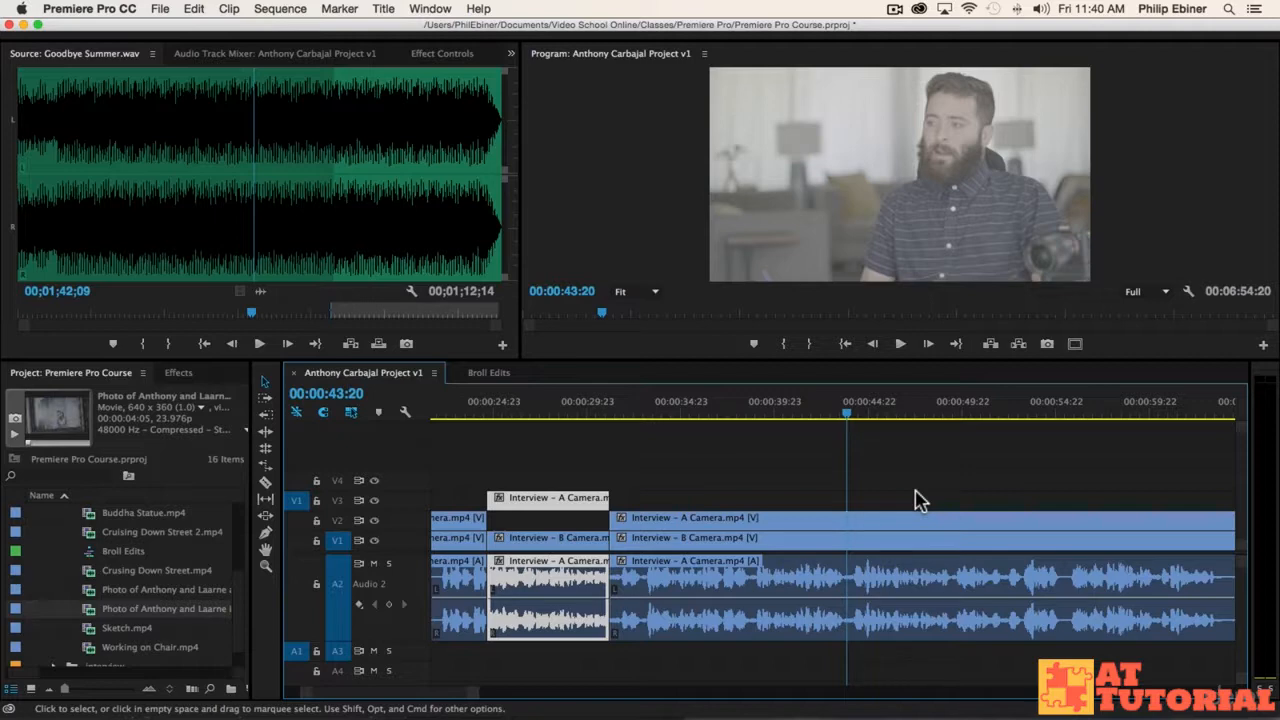
pyautogui.press('space')
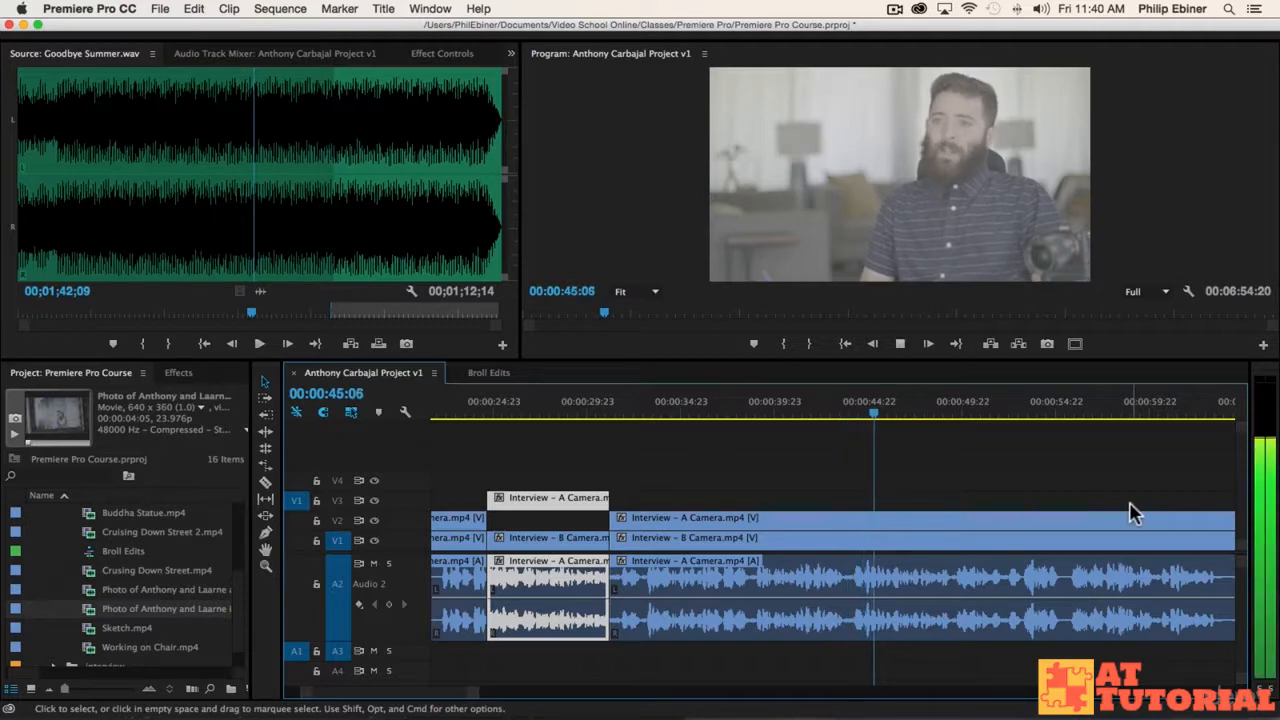
pyautogui.hscroll(1, 1030, 500)
pyautogui.hscroll(2, 963, 505)
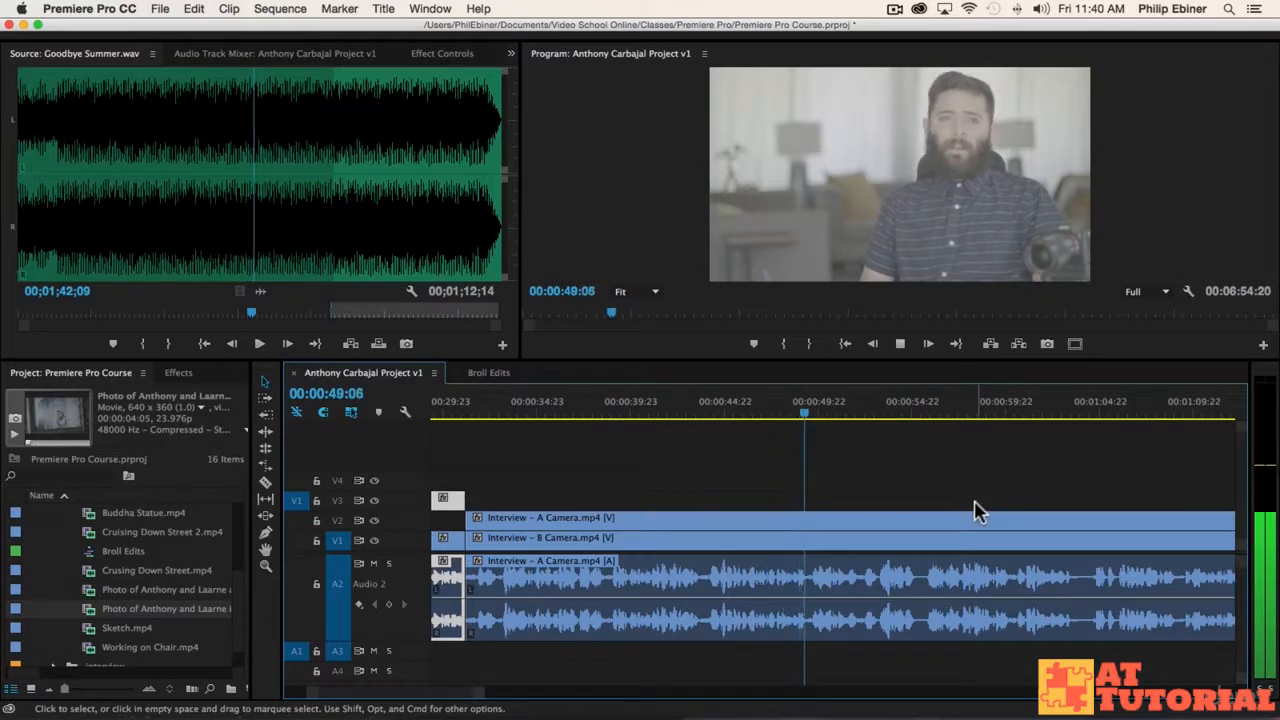
pyautogui.press('space')
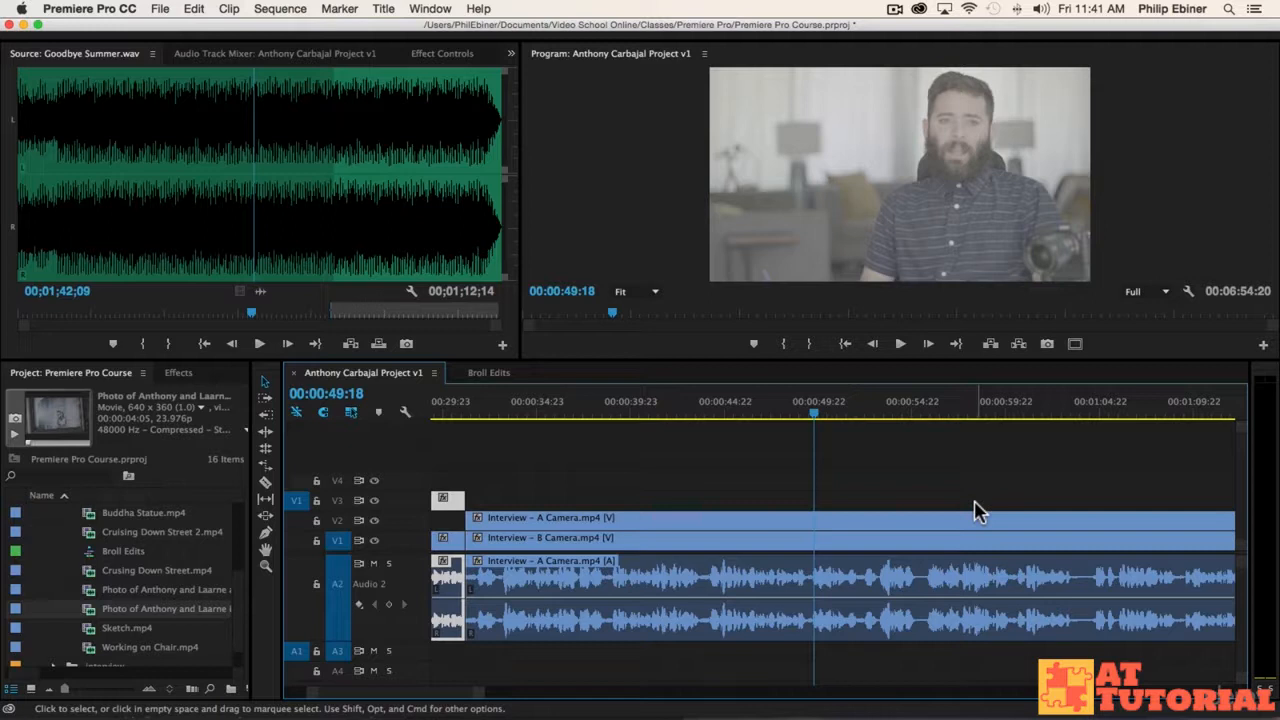
pyautogui.press('space')
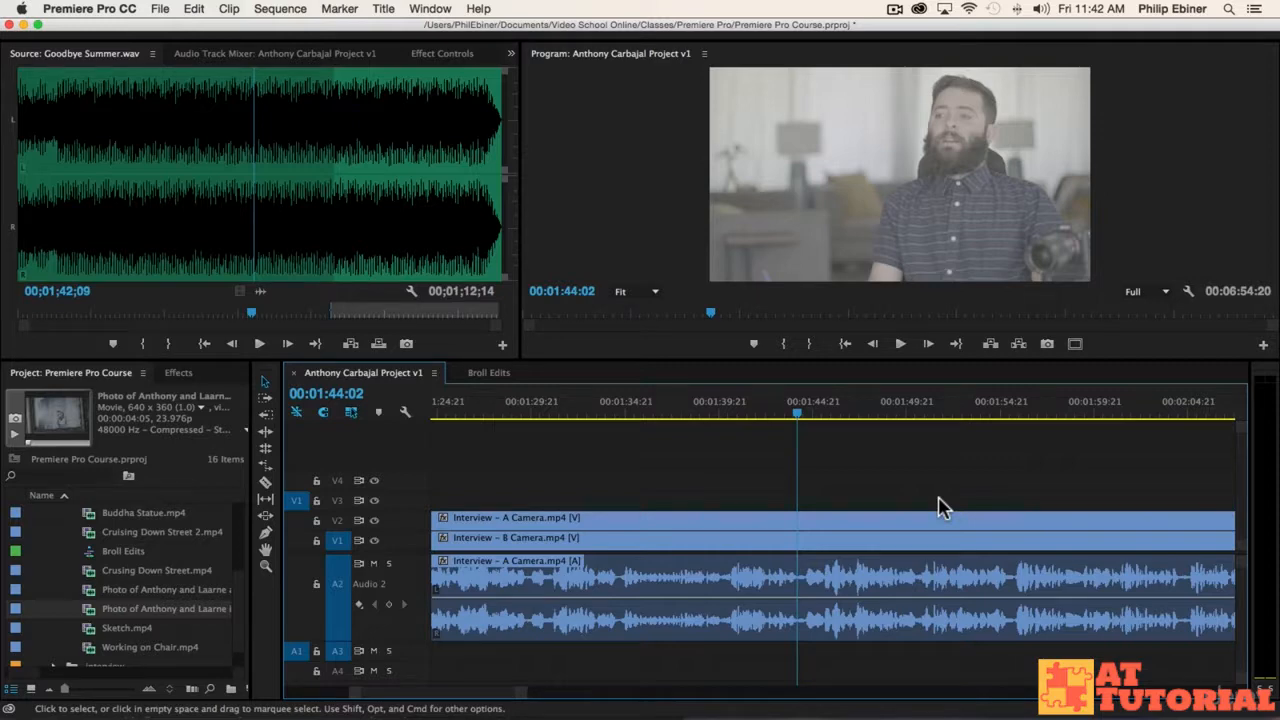
pyautogui.press('space')
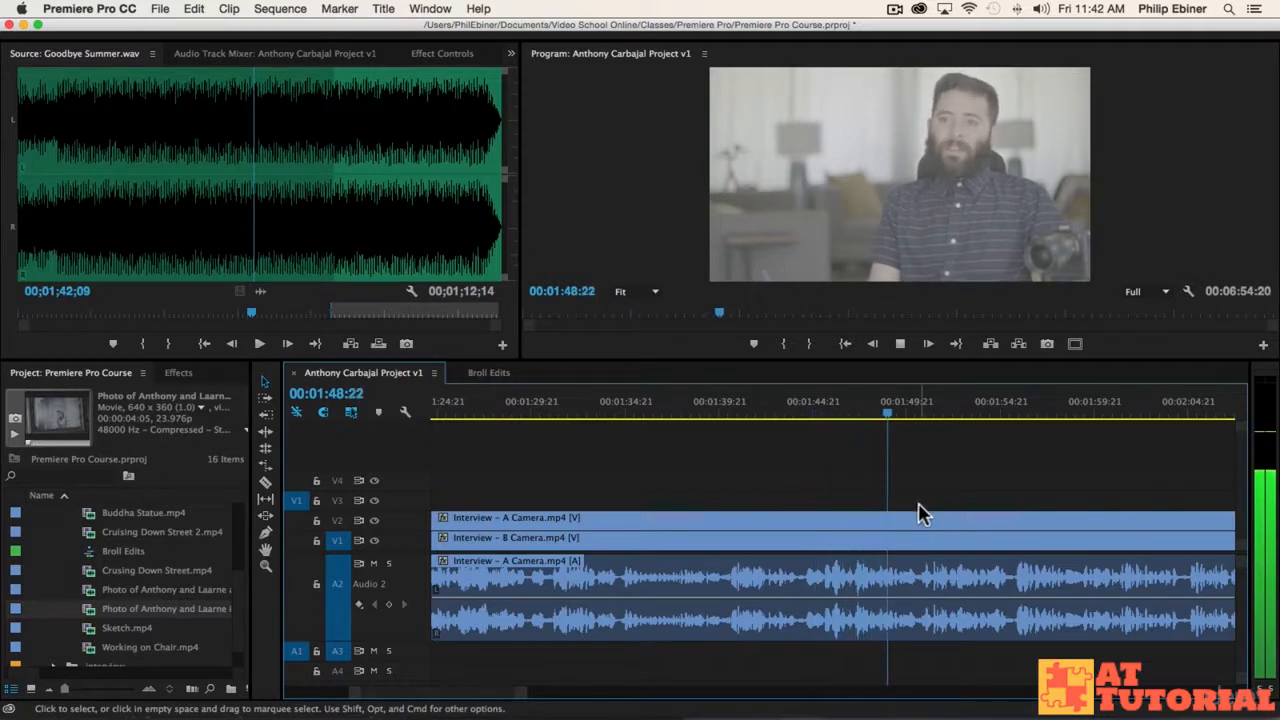
pyautogui.scroll(-3, 1088, 474)
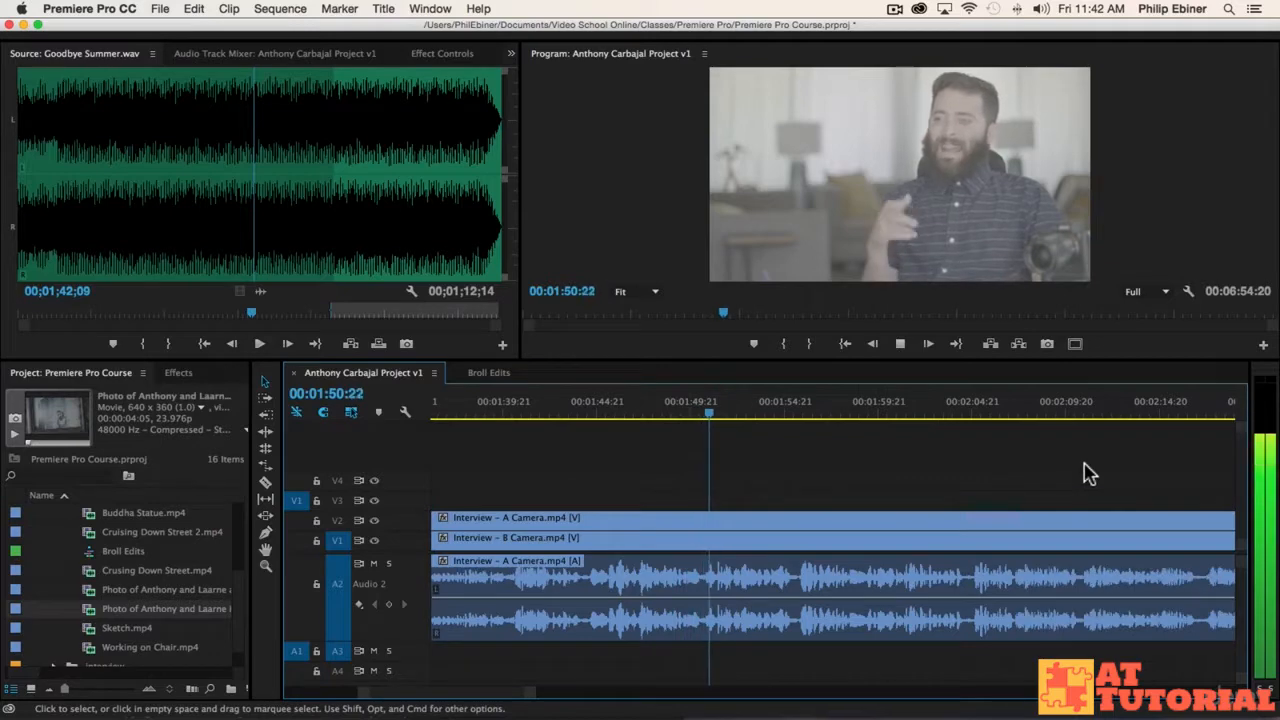
pyautogui.scroll(-2, 992, 478)
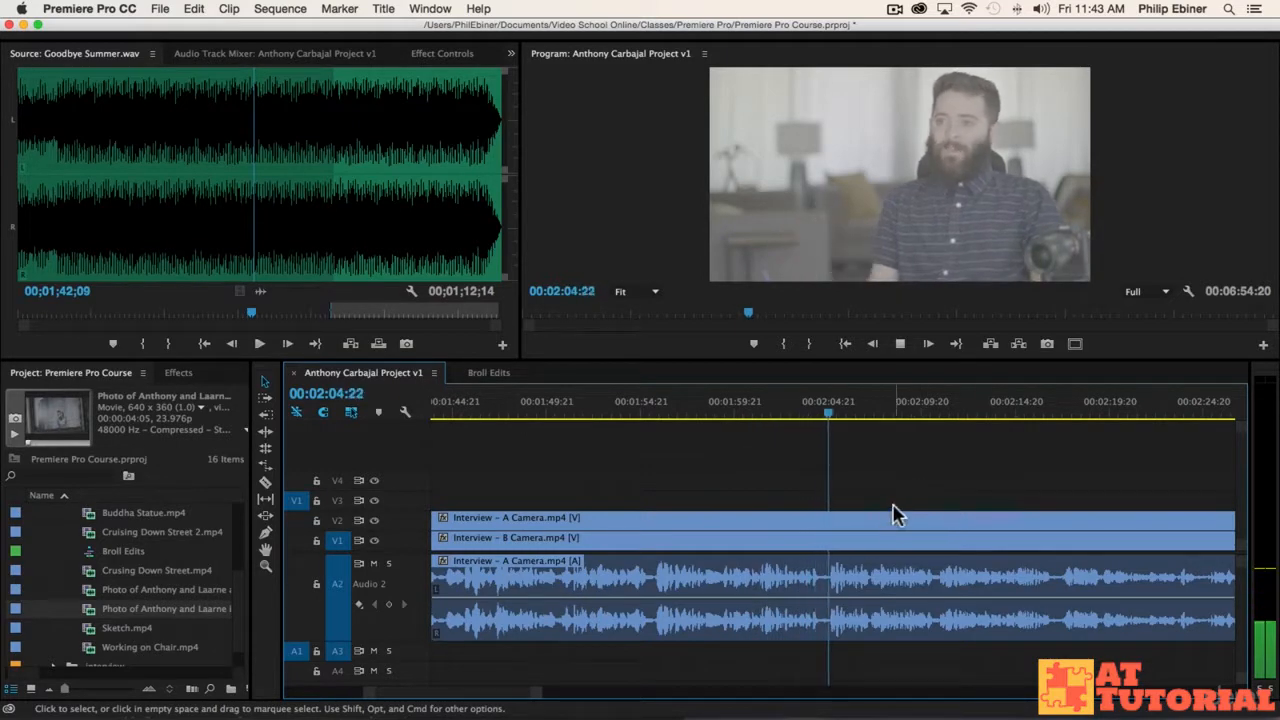
pyautogui.press('space')
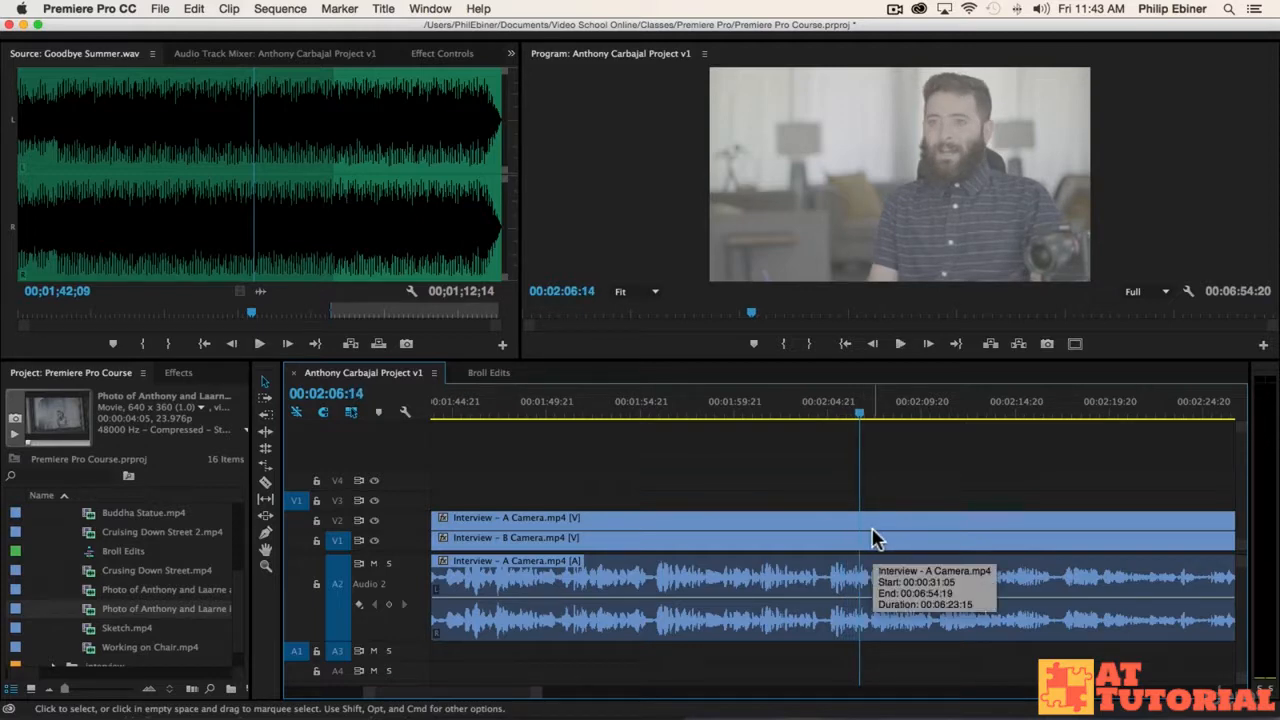
# Go back to the start of the chosen answer and split the clips on all tracks near 00:01:55
pyautogui.click(655, 418)
pyautogui.press('space')
pyautogui.press('c')
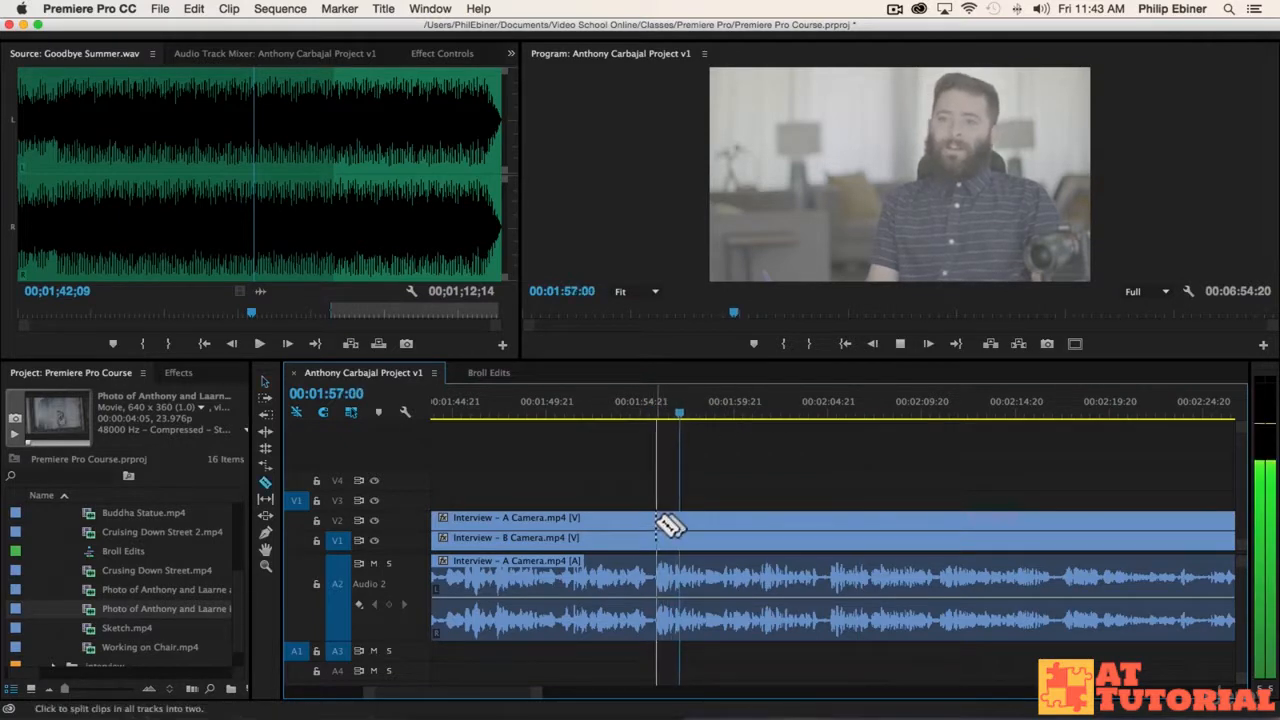
pyautogui.keyDown('shift'); pyautogui.click(658, 522); pyautogui.keyUp('shift')
# Replay the answer from the new cut, raise the system volume and listen on to about 00:02:15
pyautogui.press('space')
pyautogui.click(657, 416)
pyautogui.press('space')
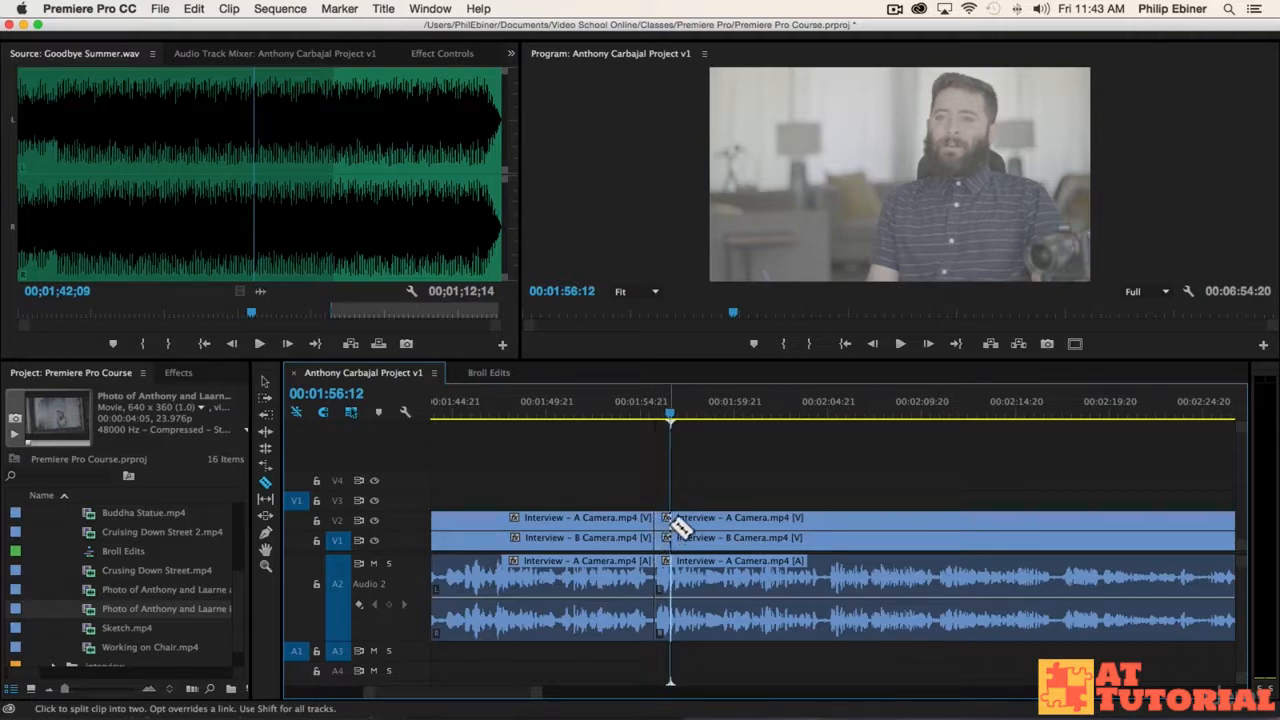
pyautogui.press('F12')
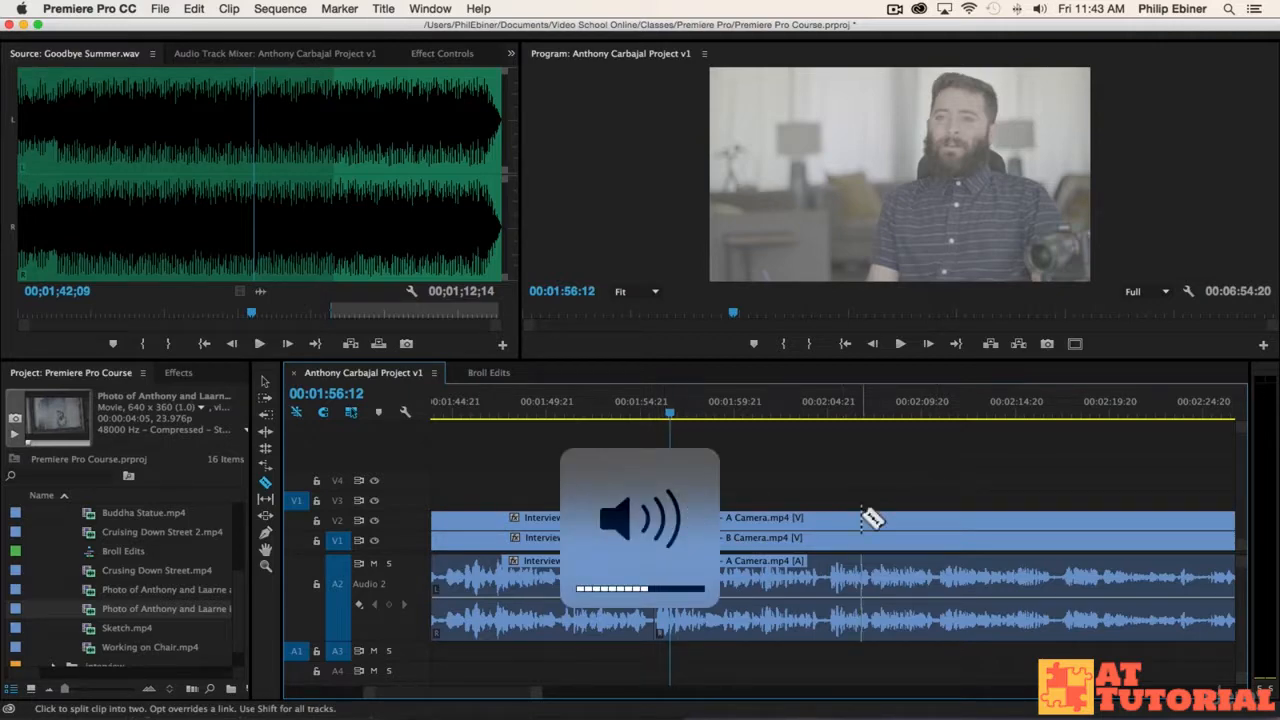
pyautogui.press('space')
pyautogui.press('space')
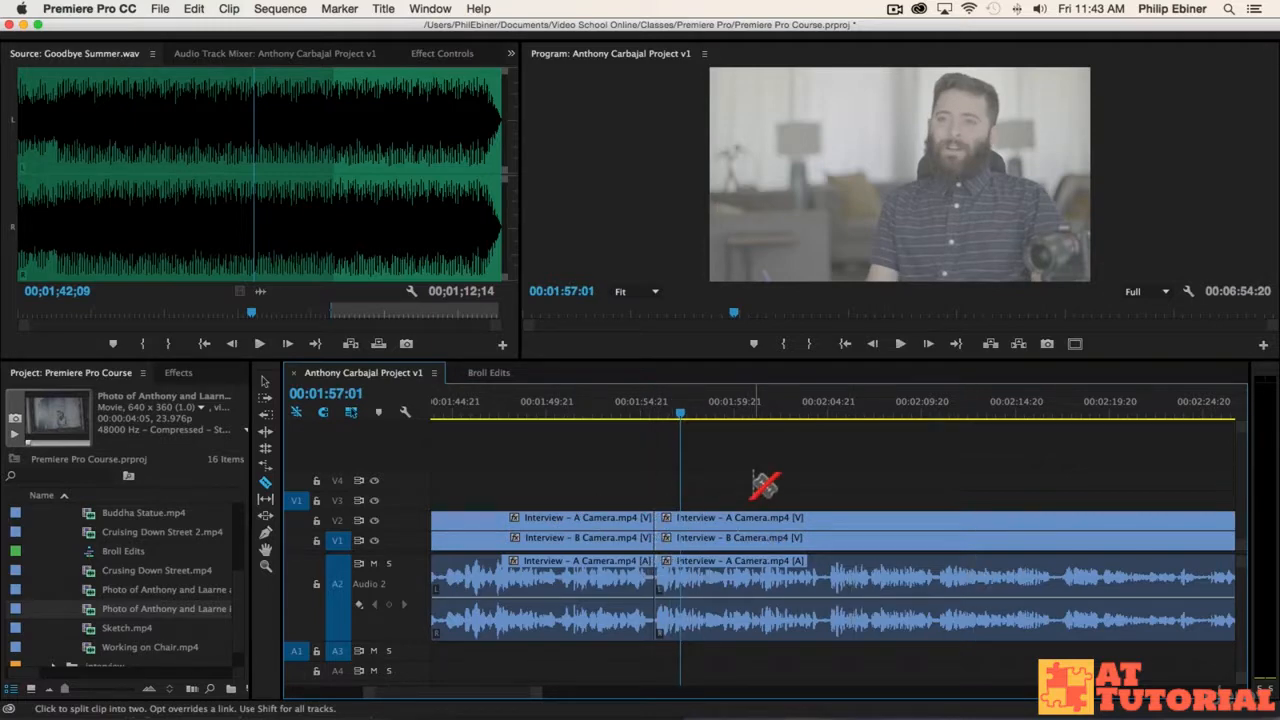
pyautogui.press('space')
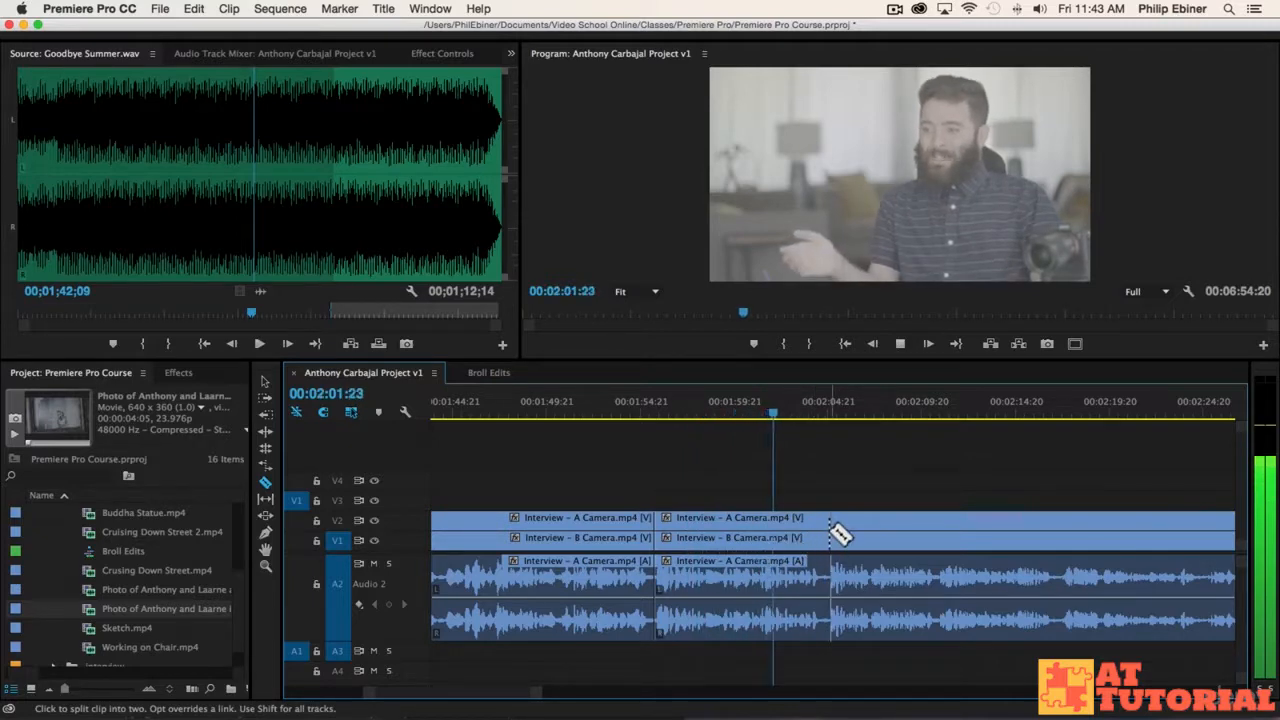
pyautogui.hscroll(1, 829, 536)
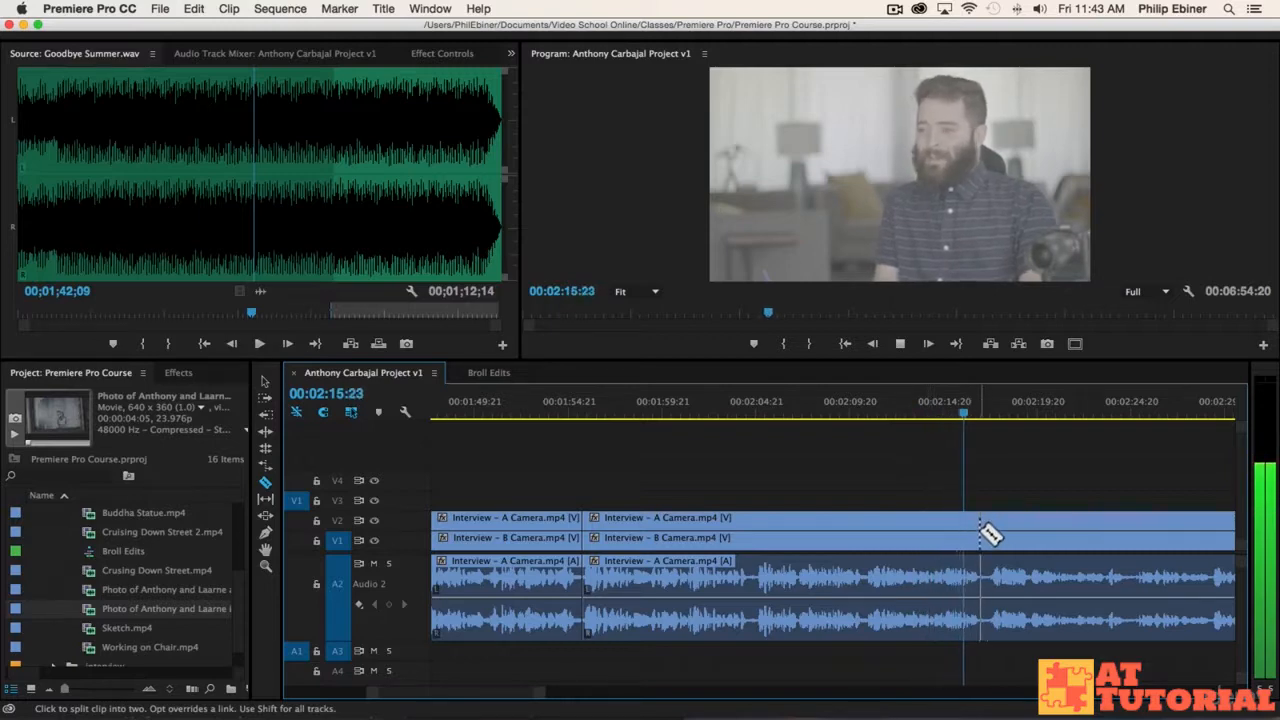
# Review the end of the answer from about 00:02:12 and split the clips on all tracks at 00:02:14:04
pyautogui.click(912, 412)
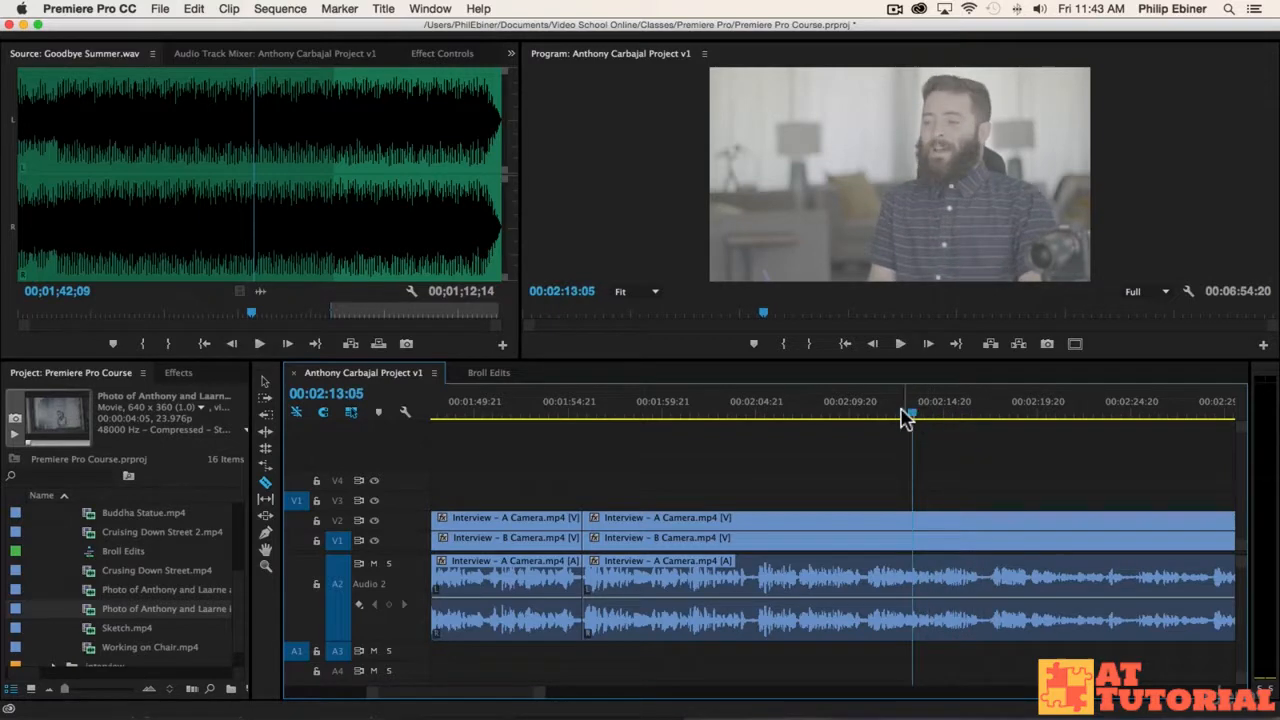
pyautogui.moveTo(901, 408); pyautogui.dragTo(895, 408)
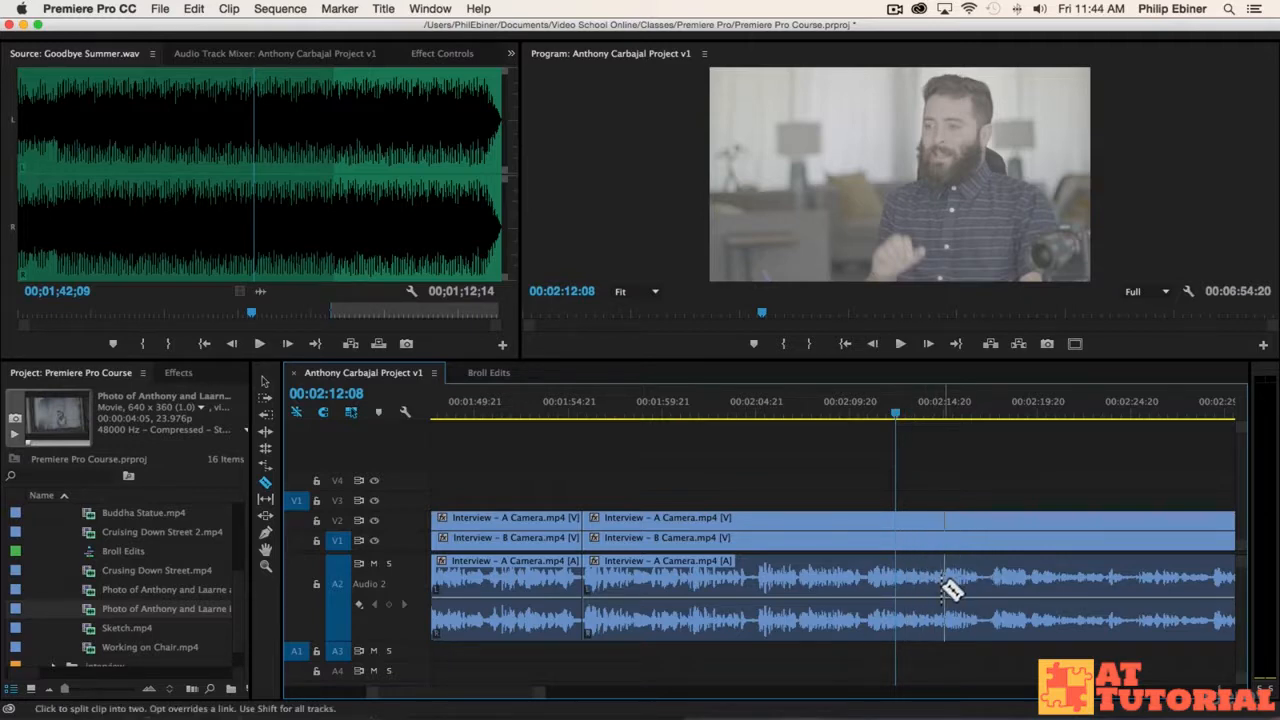
pyautogui.press('space')
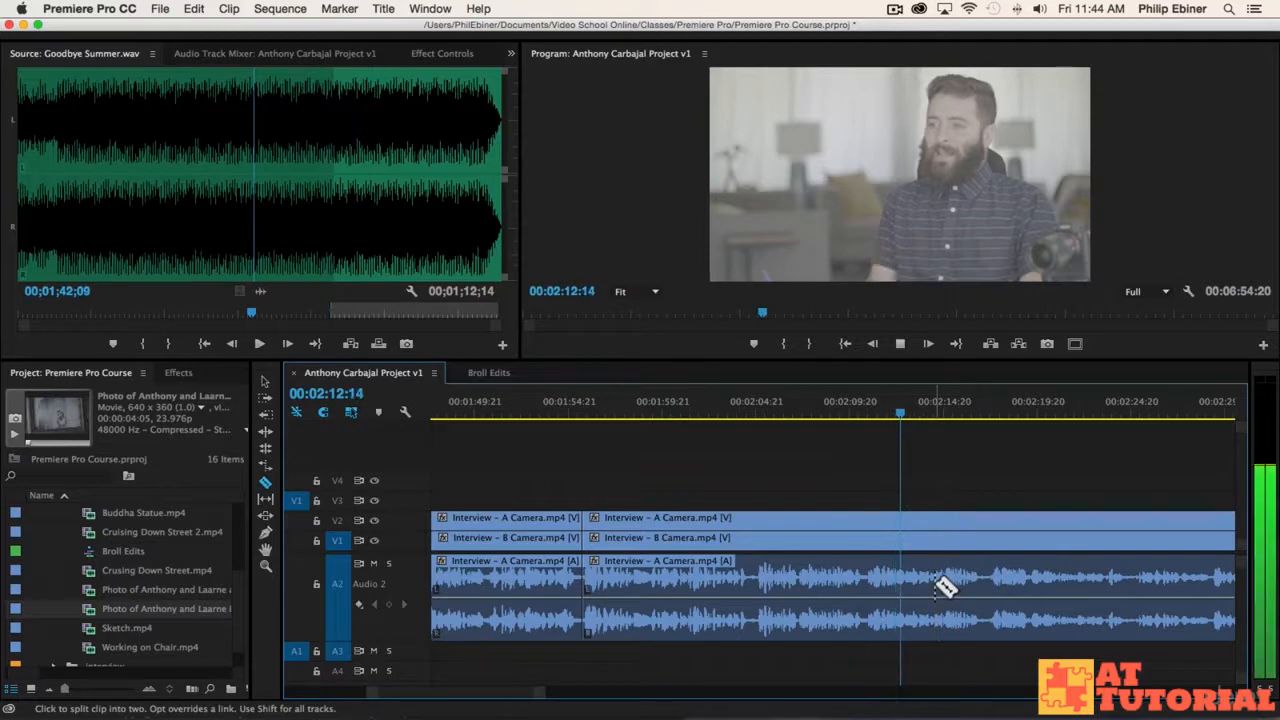
pyautogui.press('space')
pyautogui.click(933, 530)
pyautogui.press('v')
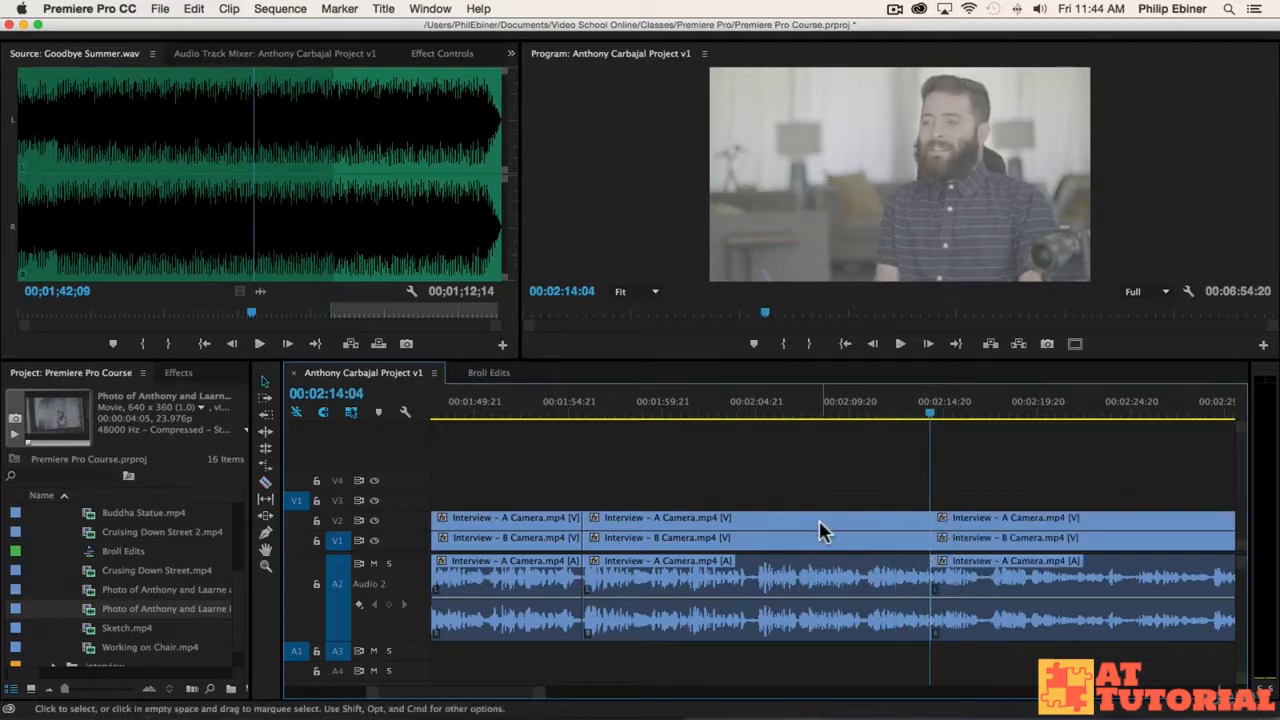
# Move the A Camera segment ending at 00:02:14:04 up to track V3 and resume playback
pyautogui.click(819, 530)
pyautogui.moveTo(819, 522); pyautogui.dragTo(822, 500)
pyautogui.press('space')
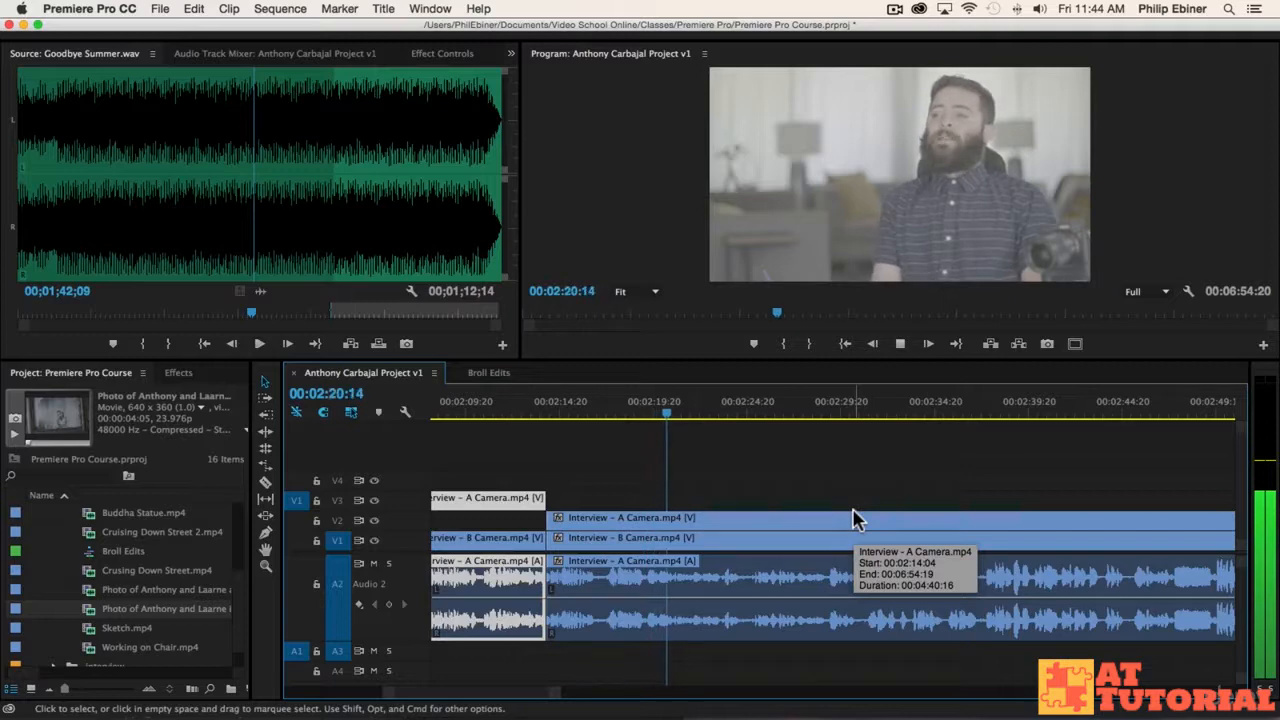
# Raise the system volume, listen to about 00:02:35, go back and split the clips on all tracks at 00:02:31:03
pyautogui.press('XF86AudioRaiseVolume')
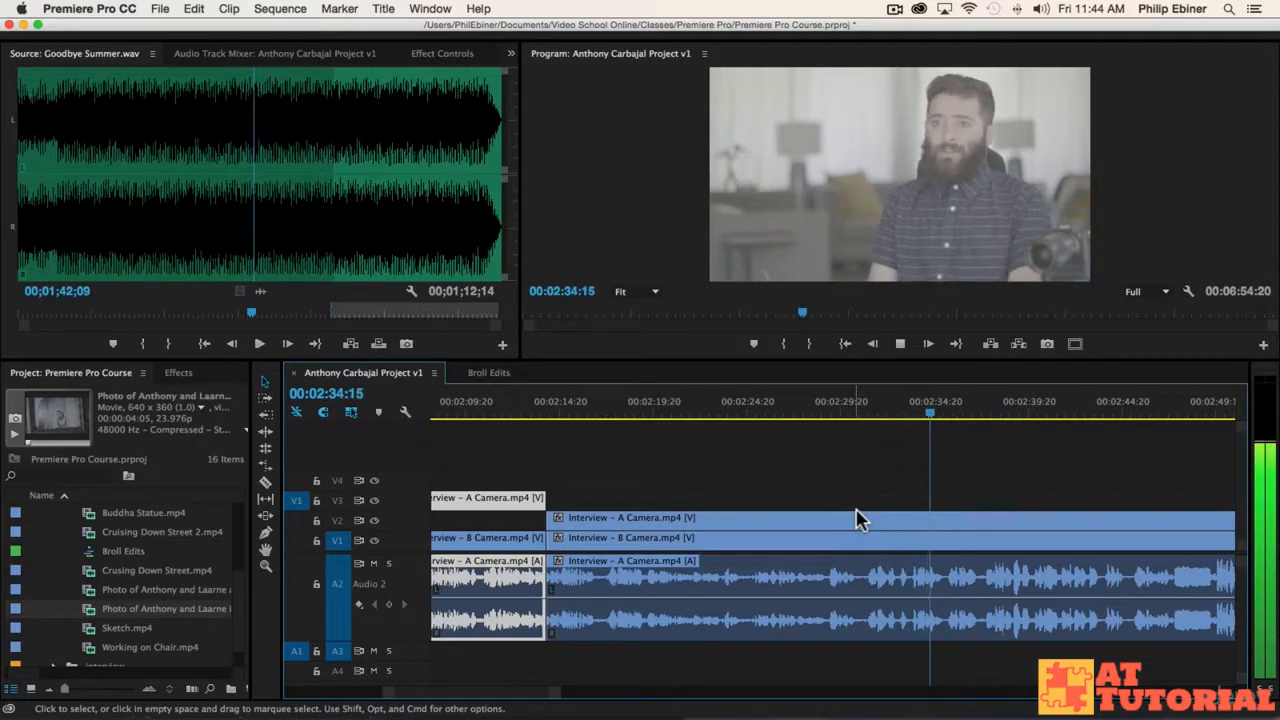
pyautogui.press('space')
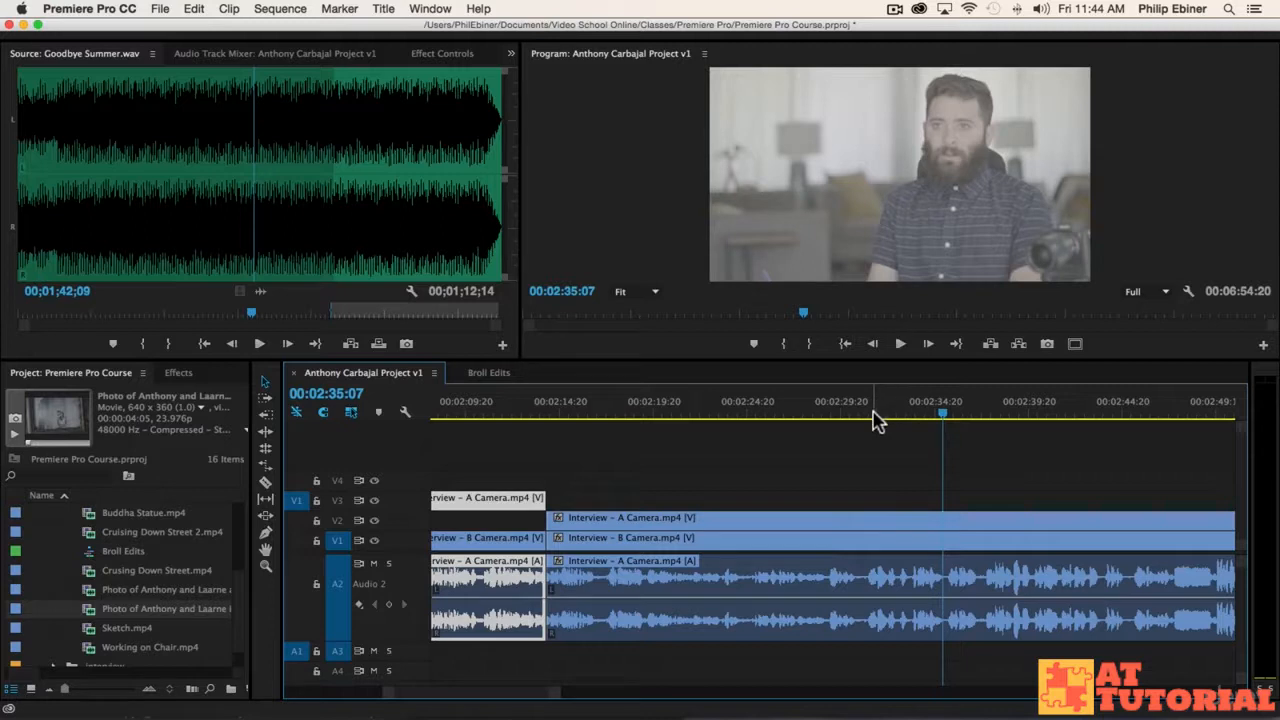
pyautogui.click(868, 418)
pyautogui.press('c')
pyautogui.keyDown('shift'); pyautogui.click(866, 527); pyautogui.keyUp('shift')
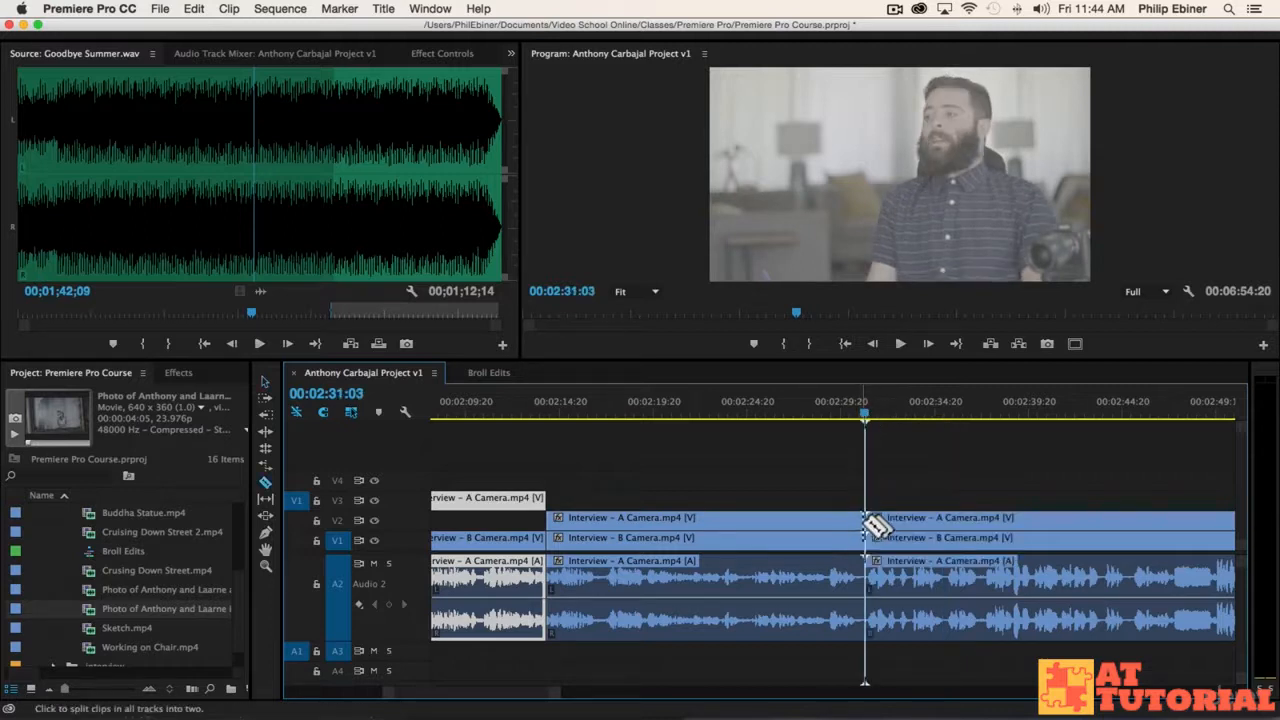
# Play the answer from the new cut and split the clips on all tracks at its end at 00:02:37:05
pyautogui.press('space')
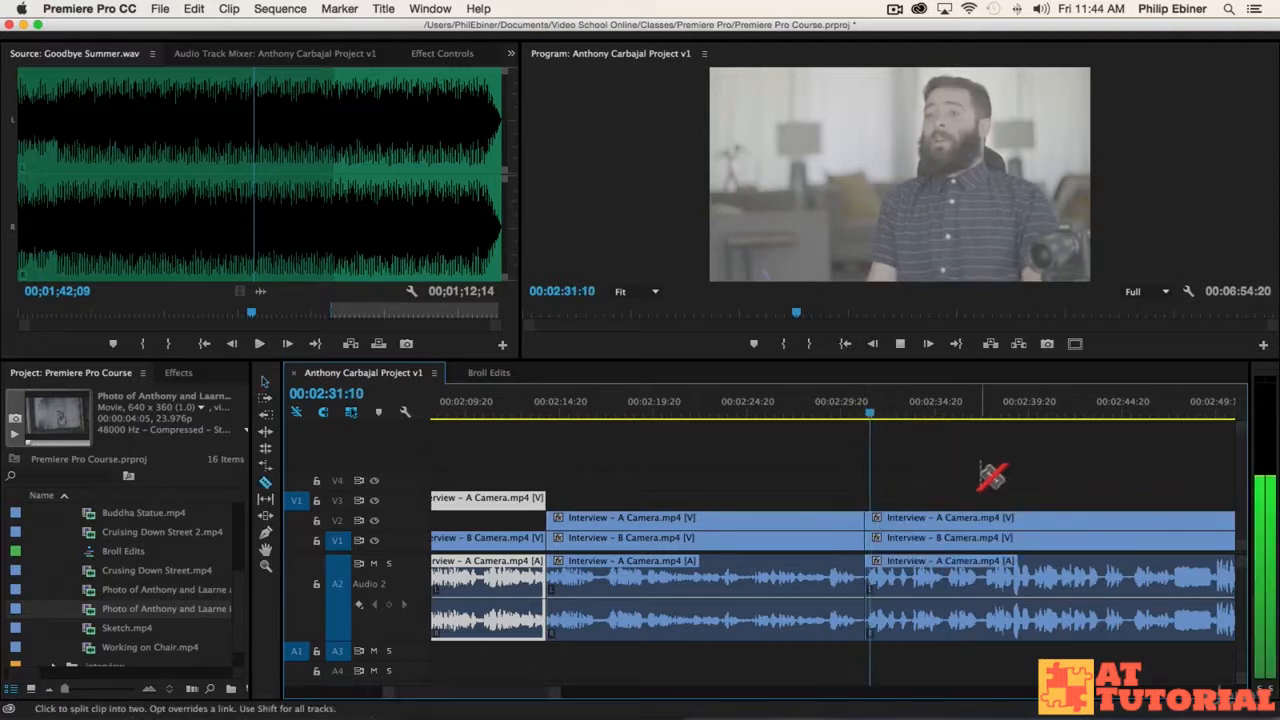
pyautogui.press('space')
pyautogui.keyDown('shift'); pyautogui.click(976, 537); pyautogui.keyUp('shift')
# Move the A Camera segment between 00:02:31:03 and 00:02:37:05 up to track V3 and resume playback
pyautogui.hscroll(3, 937, 499)
pyautogui.press('v')
pyautogui.moveTo(737, 521); pyautogui.dragTo(738, 503)
pyautogui.press('space')
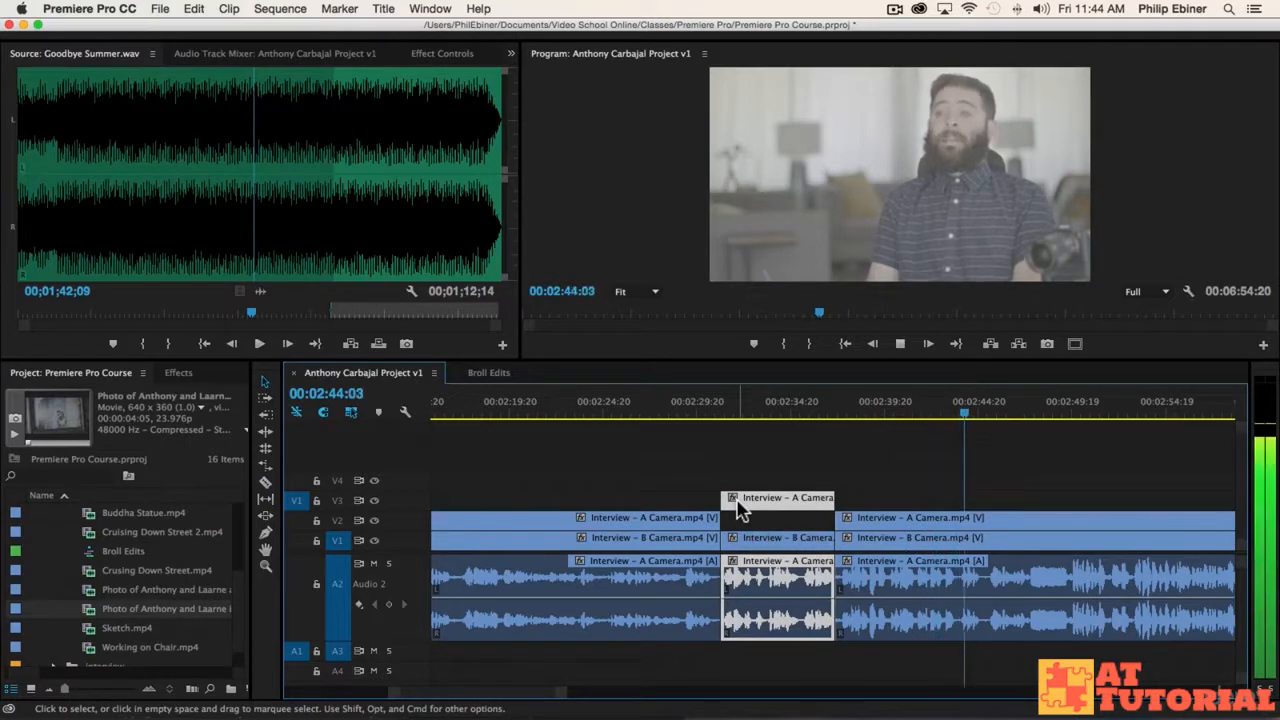
# Pause near 00:02:46, save the project, deselect the clip and listen on to about 00:03:08
pyautogui.press('space')
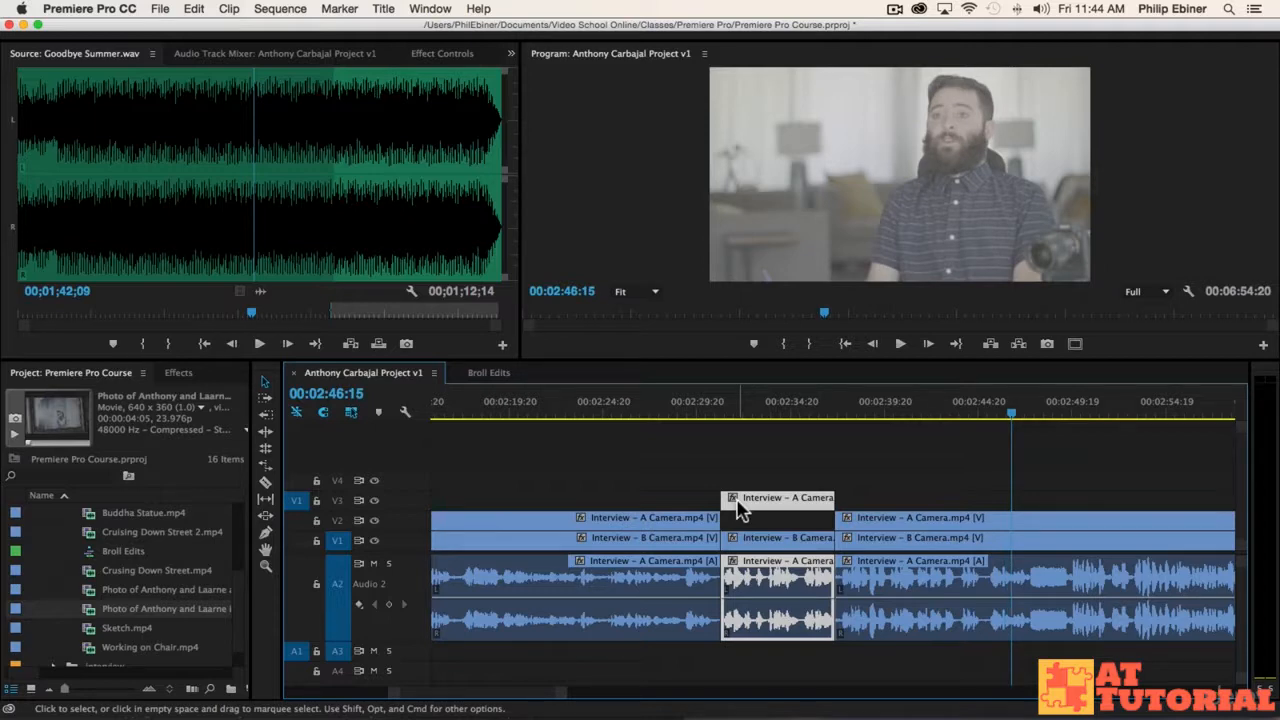
pyautogui.press('cmd+s')
pyautogui.click(980, 498)
pyautogui.press('space')
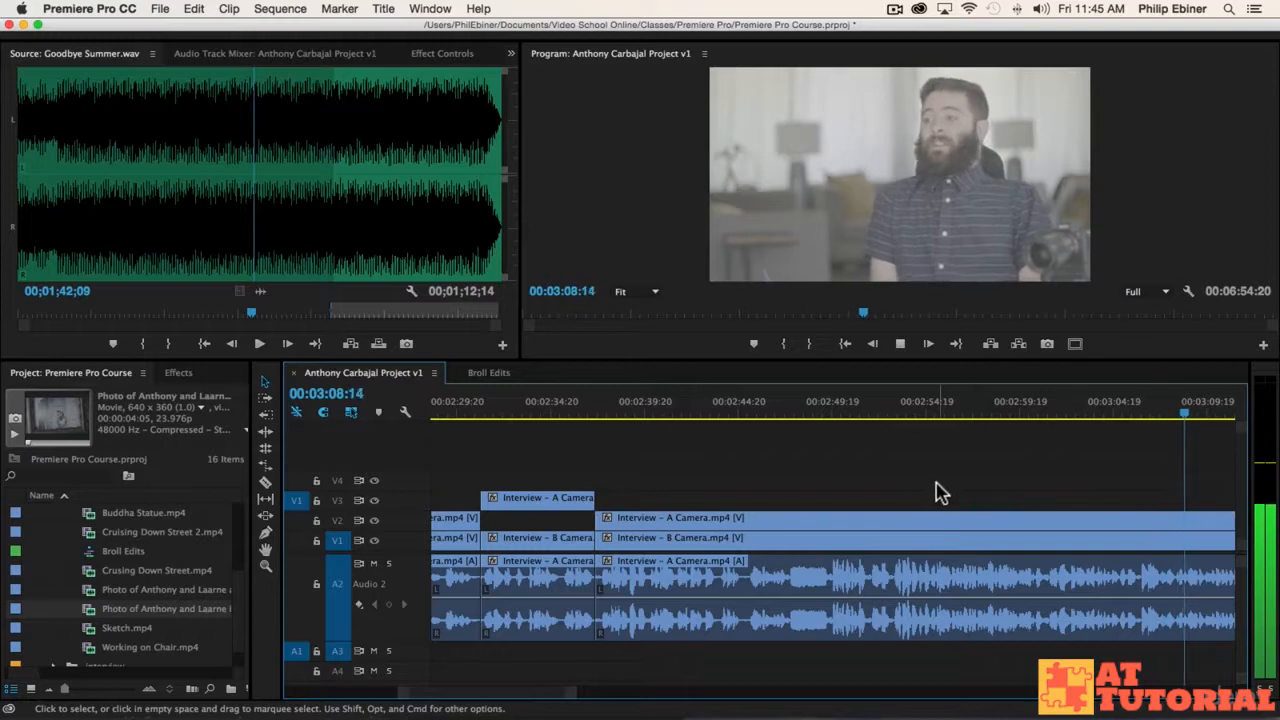
# Go back to the start of the next good answer and split the clips on all tracks at 00:03:01:05
pyautogui.press('space')
pyautogui.click(1068, 414)
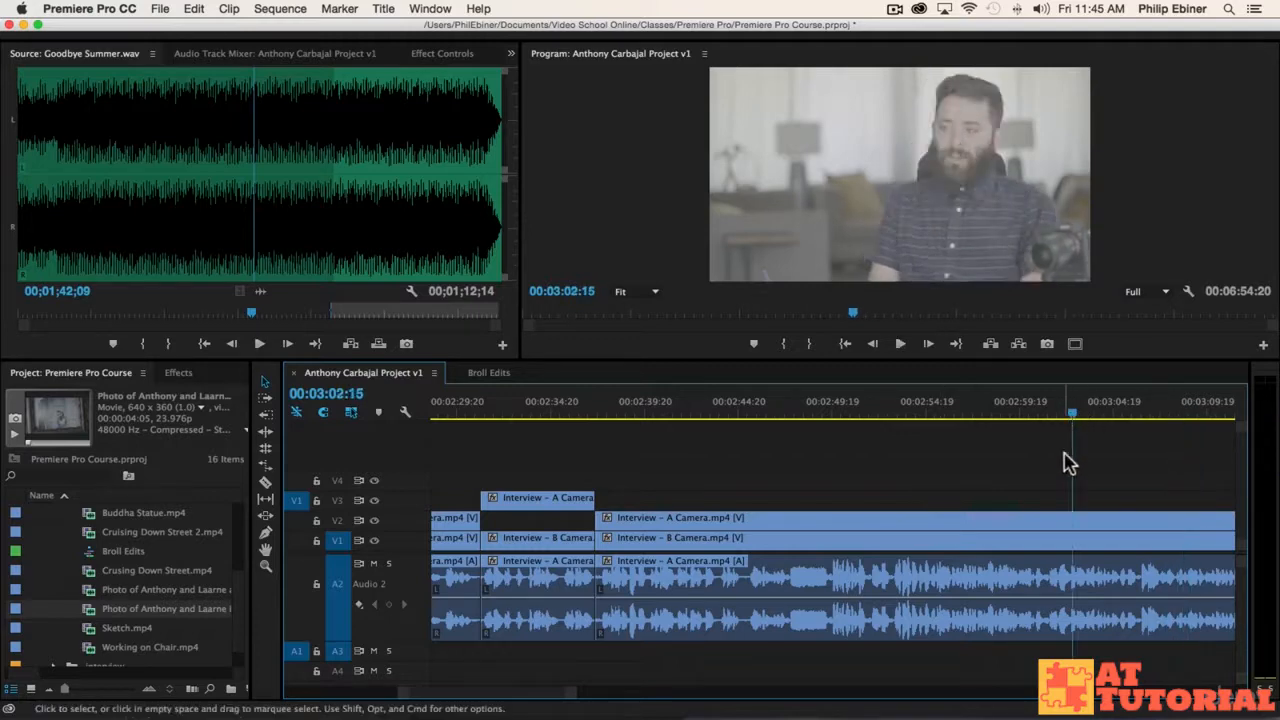
pyautogui.scroll(-3, 1143, 491)
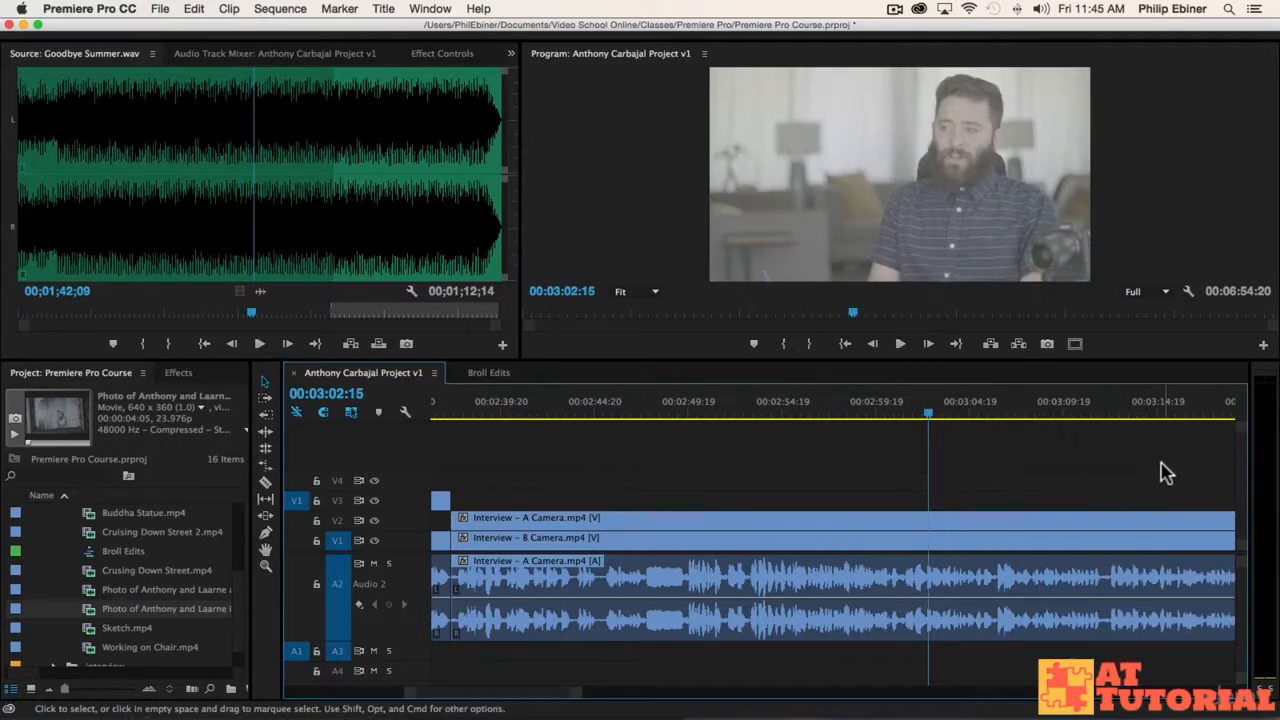
pyautogui.click(903, 414)
pyautogui.press('space')
pyautogui.press('c')
pyautogui.keyDown('shift'); pyautogui.click(904, 520); pyautogui.keyUp('shift')
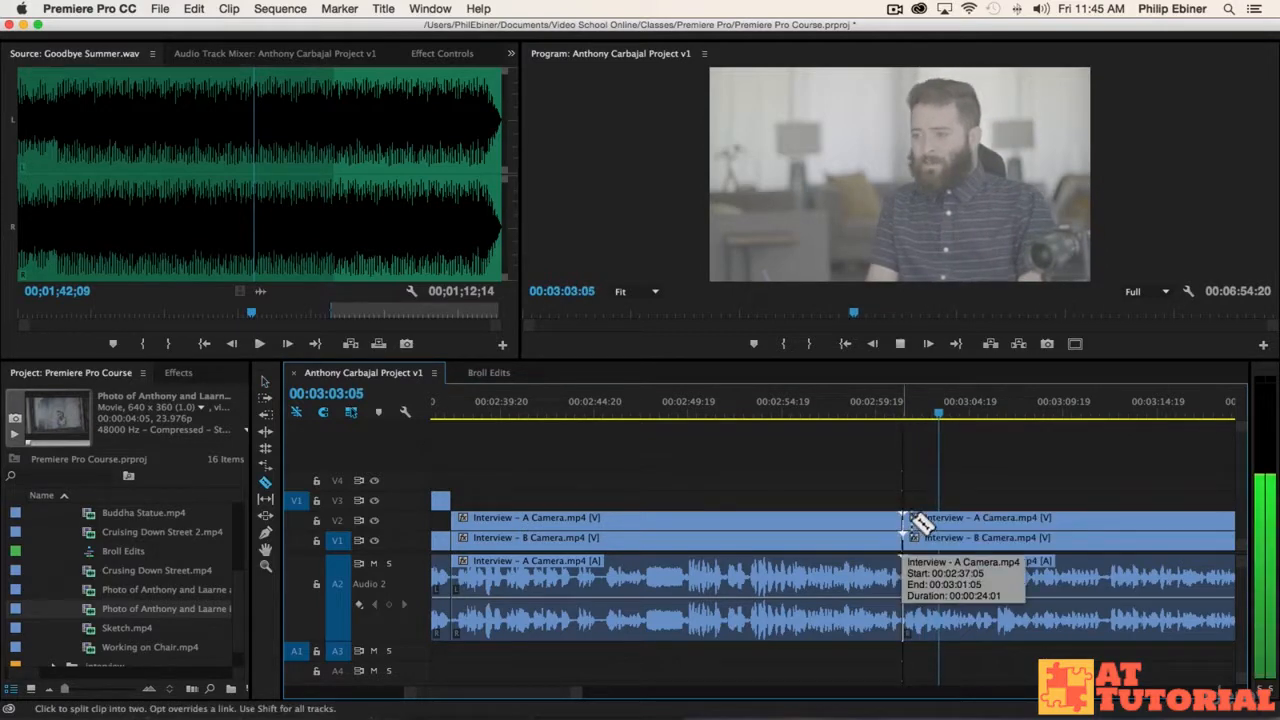
# Split the clips on all tracks at 00:03:05:02 and move the resulting short A Camera segment up to track V3
pyautogui.press('space')
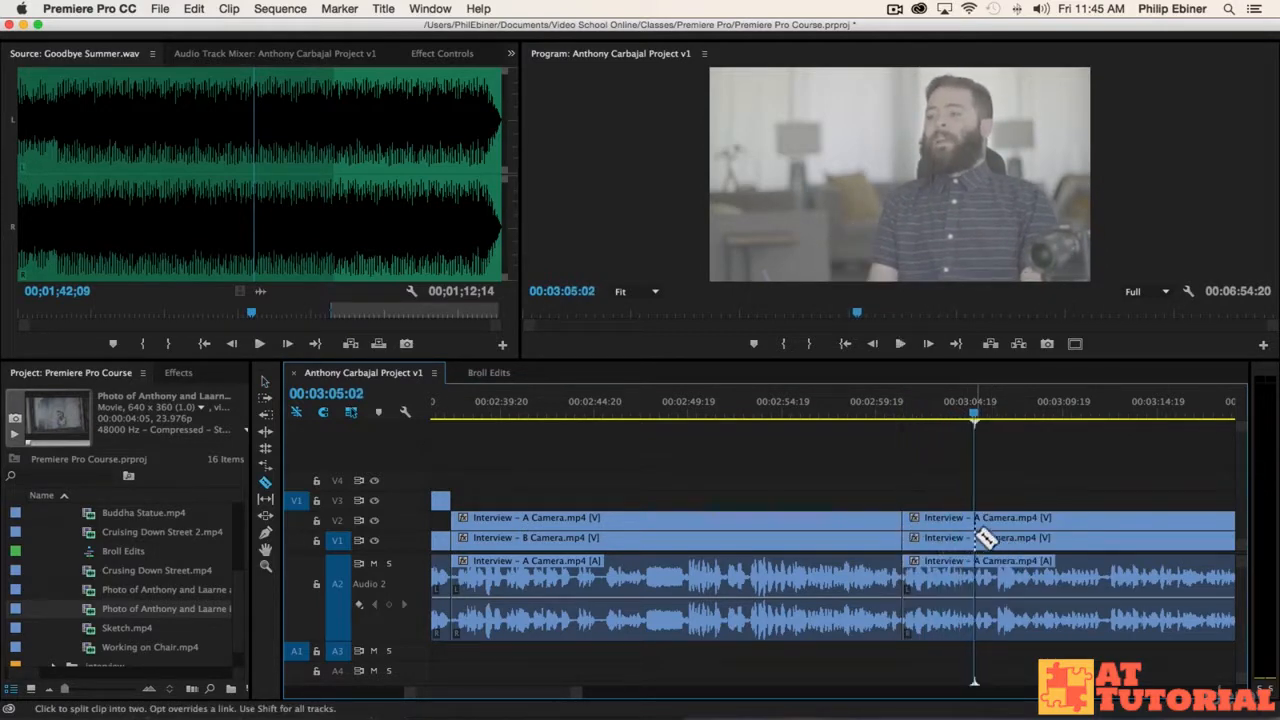
pyautogui.keyDown('shift'); pyautogui.click(985, 540); pyautogui.keyUp('shift')
pyautogui.press('v')
pyautogui.moveTo(929, 517); pyautogui.dragTo(922, 505)
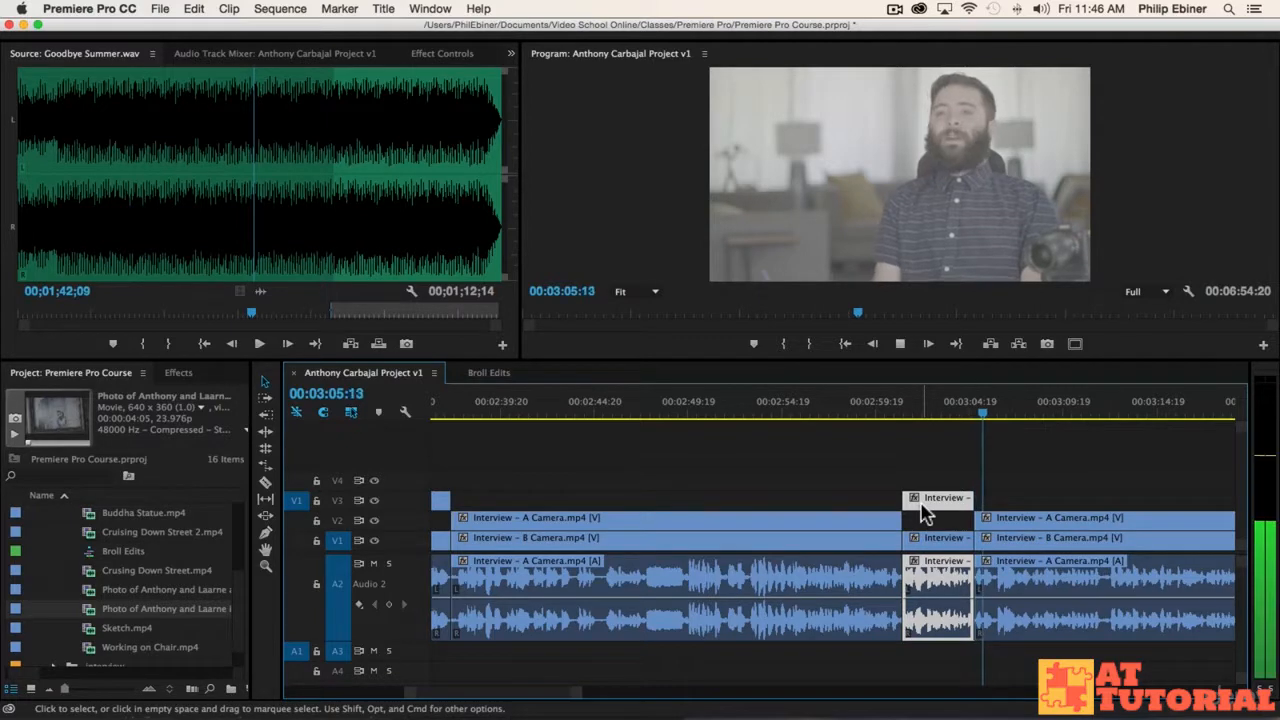
# Listen to the interview after the raised segment up to about 00:03:19
pyautogui.hscroll(5, 1003, 506)
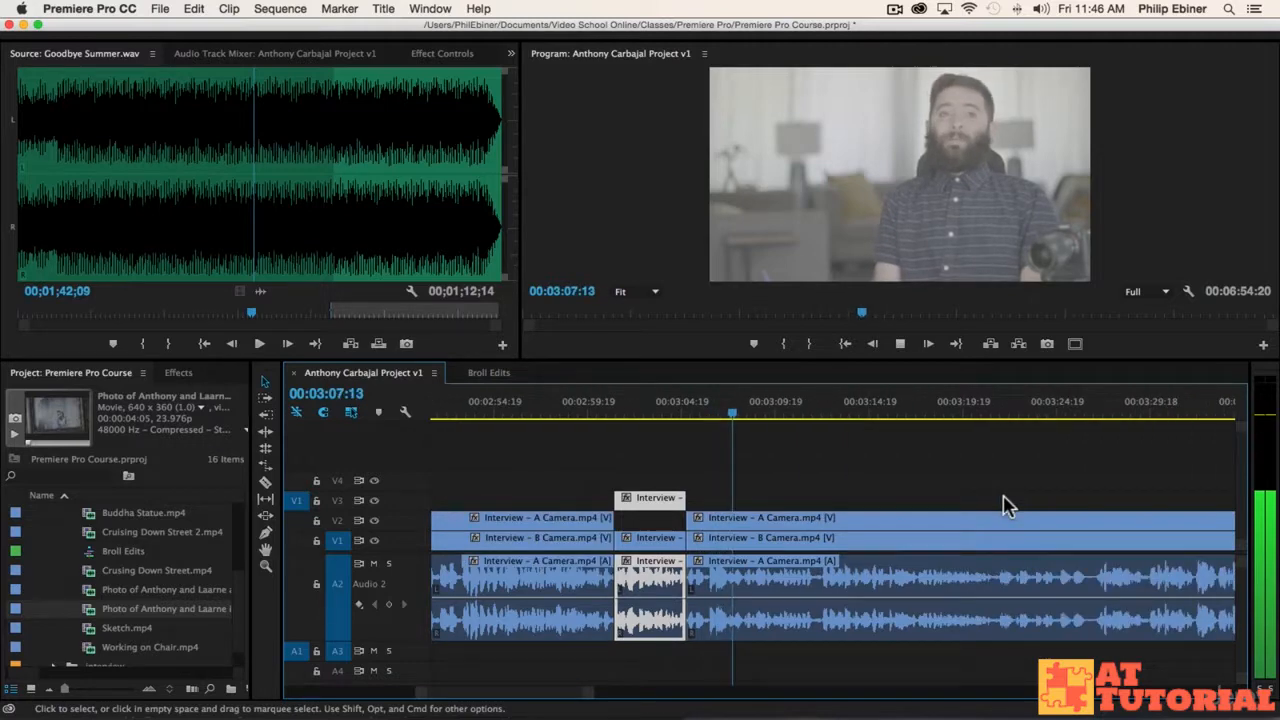
pyautogui.hscroll(2, 1003, 506)
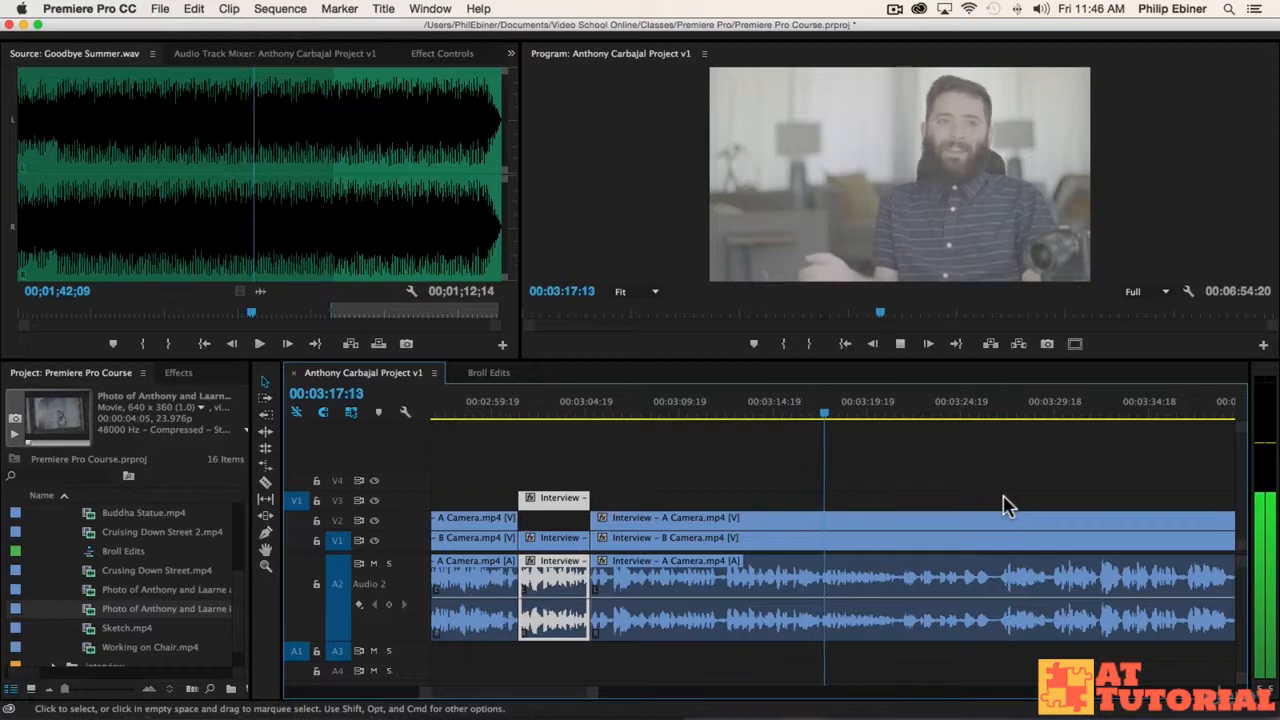
pyautogui.press('space')
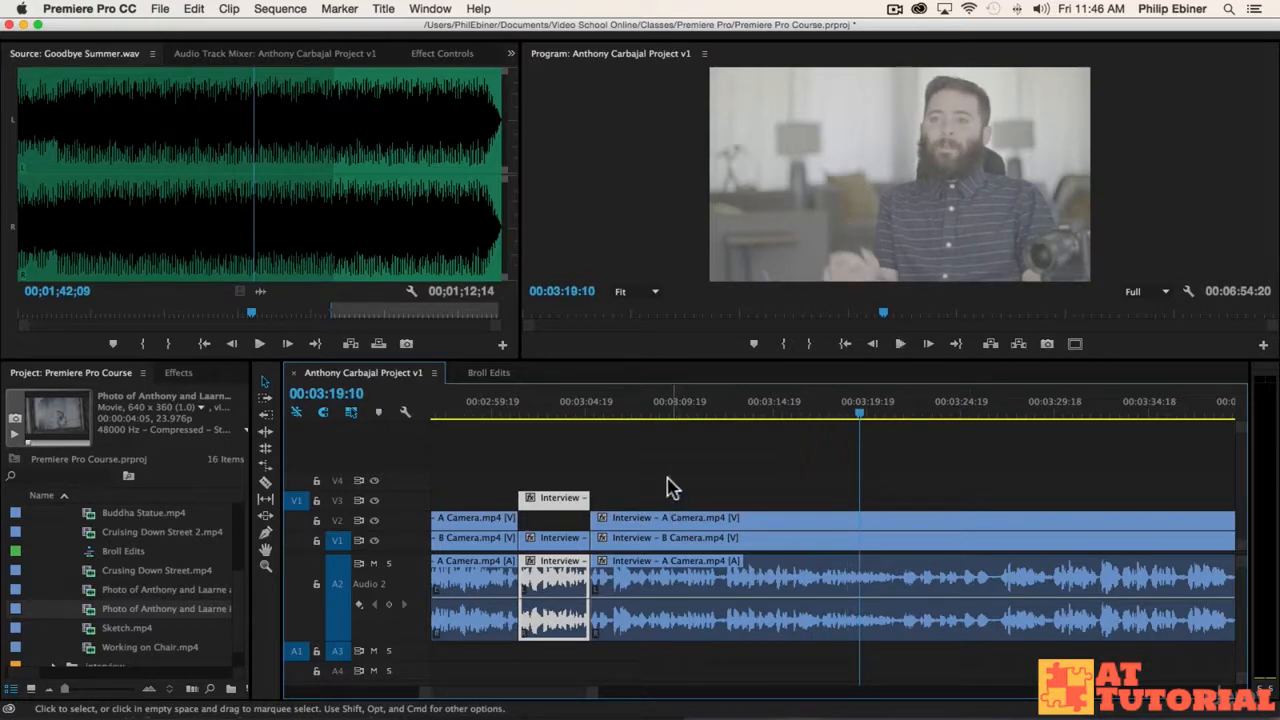
# Collapse the broll bin, expand the Photos bin and preview the stills Ellen Show 1.png, Ellen Show 2.png and Ellen Show 3.png
pyautogui.scroll(3, 130, 556)
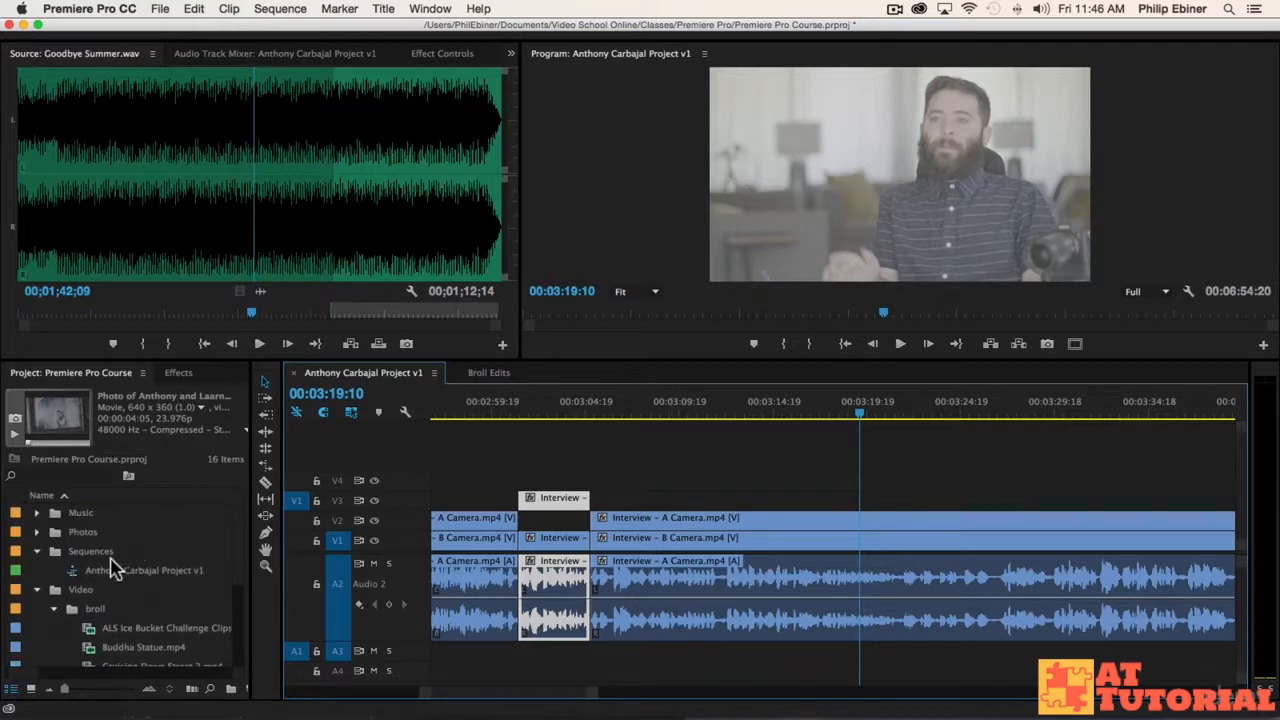
pyautogui.click(56, 609)
pyautogui.click(38, 532)
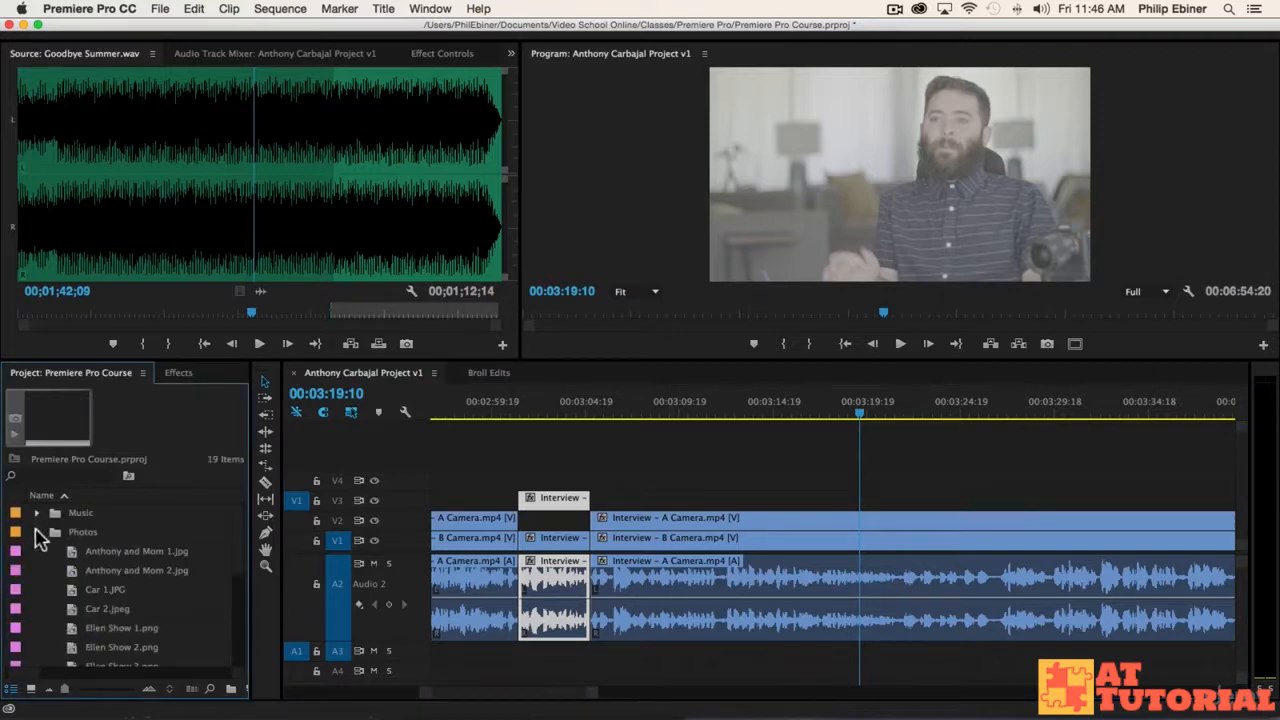
pyautogui.scroll(-1, 150, 573)
pyautogui.doubleClick(118, 592)
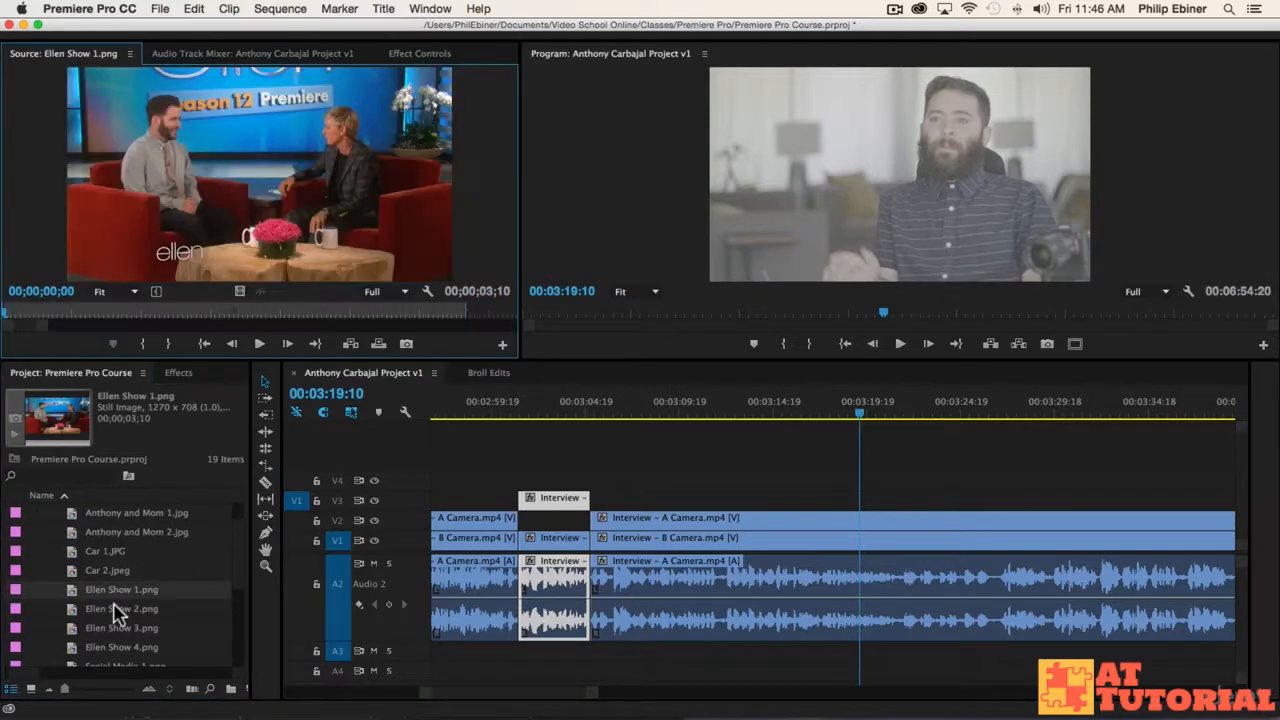
pyautogui.doubleClick(114, 610)
pyautogui.doubleClick(118, 628)
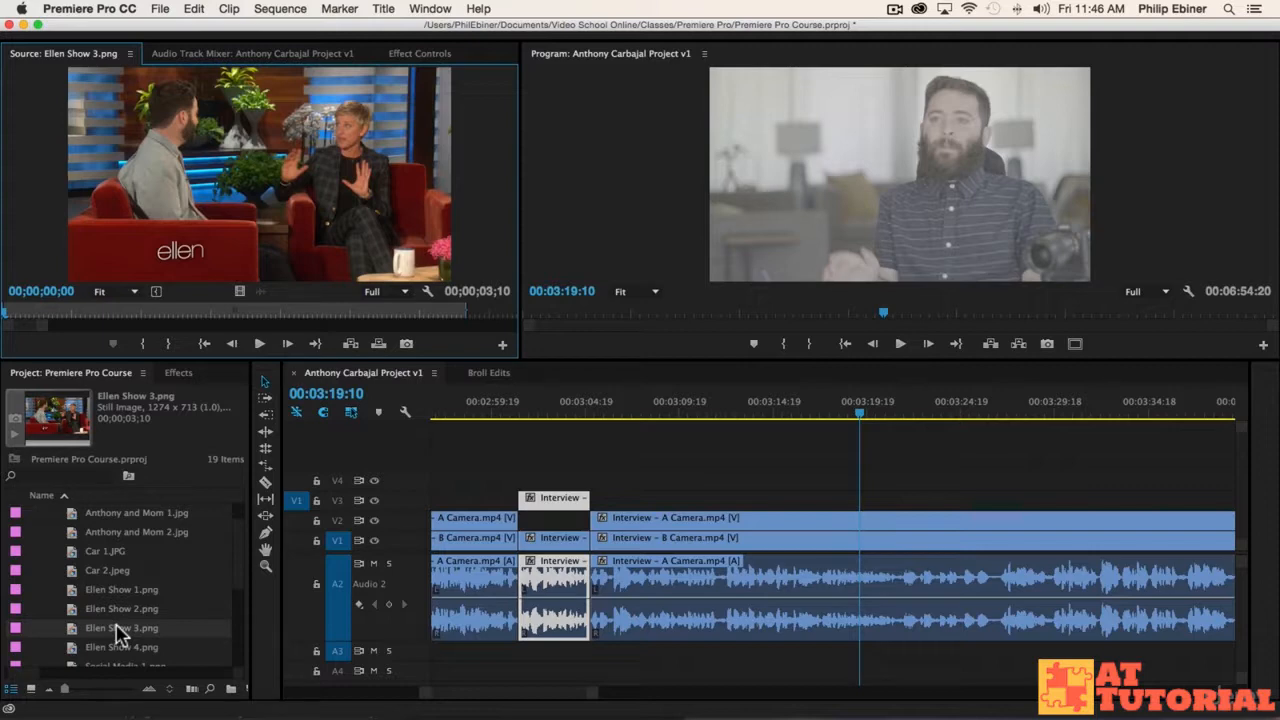
# Preview Ellen Show 4.png, return to Ellen Show 3.png and collapse the Photos bin
pyautogui.scroll(-2, 130, 648)
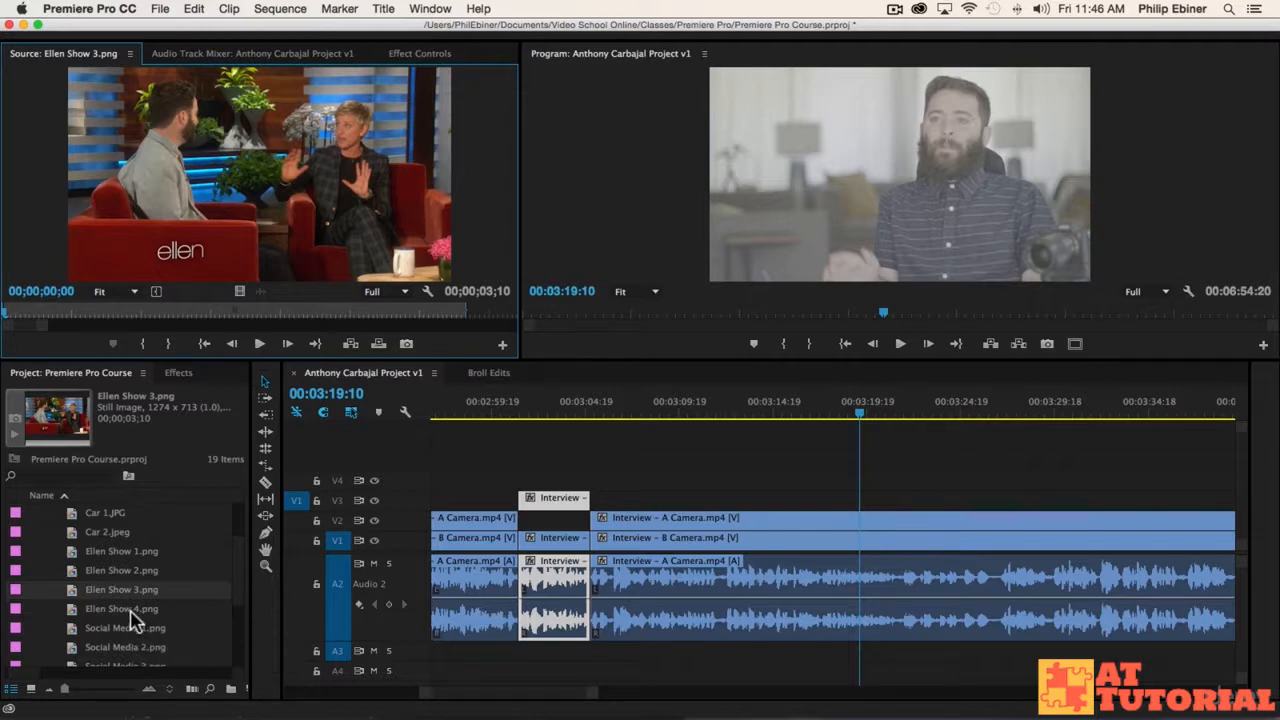
pyautogui.doubleClick(136, 610)
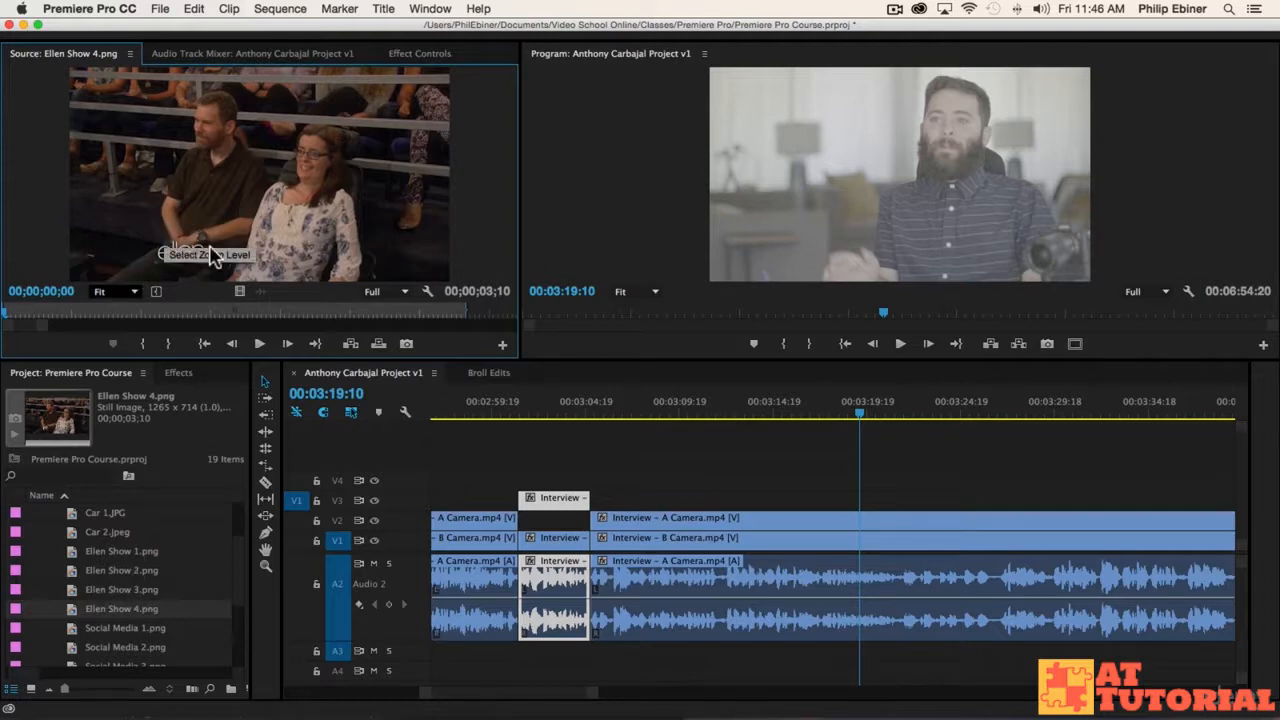
pyautogui.doubleClick(135, 590)
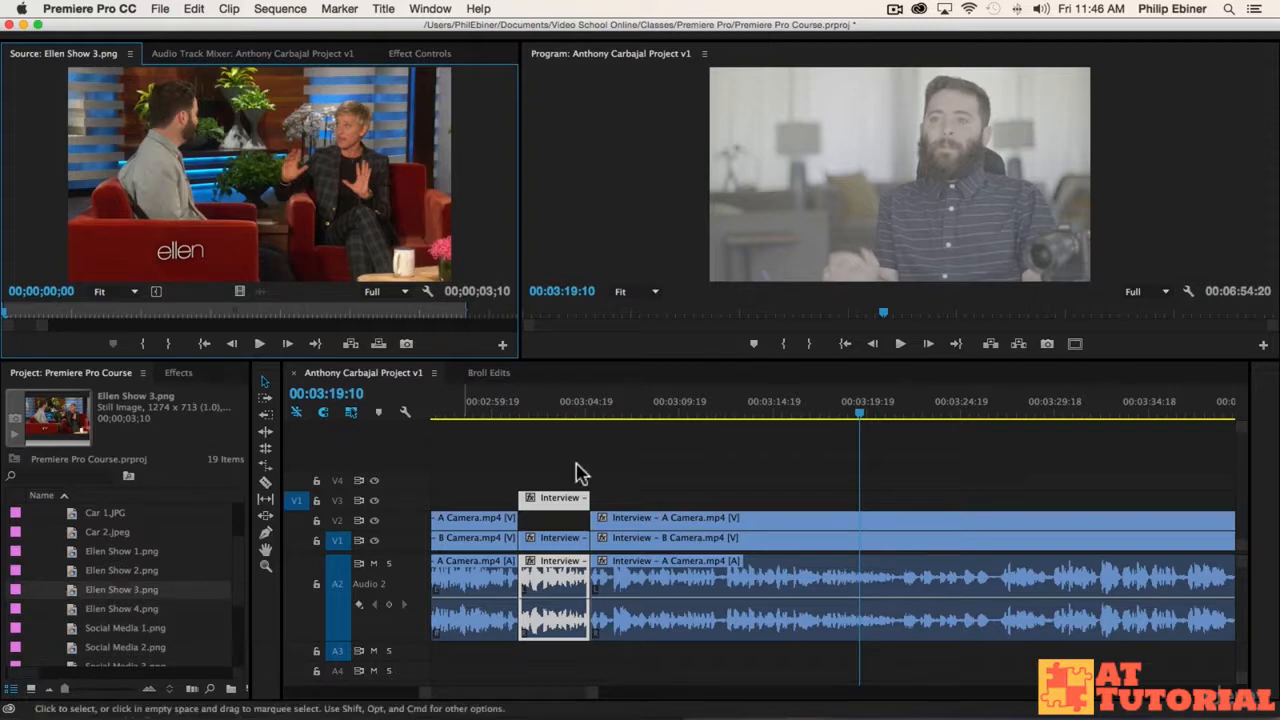
pyautogui.scroll(2, 128, 545)
pyautogui.click(38, 533)
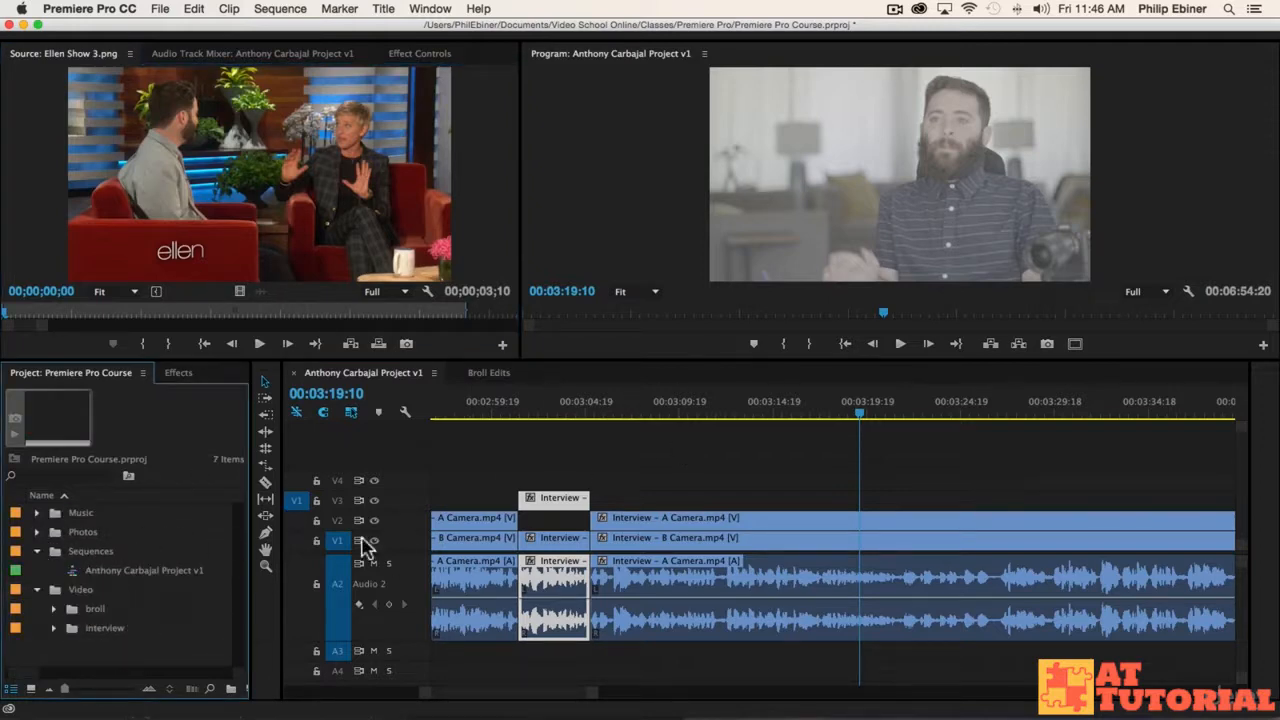
# Listen to the interview from 00:03:17:14 to about 00:03:45, and replay it from 00:03:42:06 to about 00:03:48
pyautogui.click(826, 414)
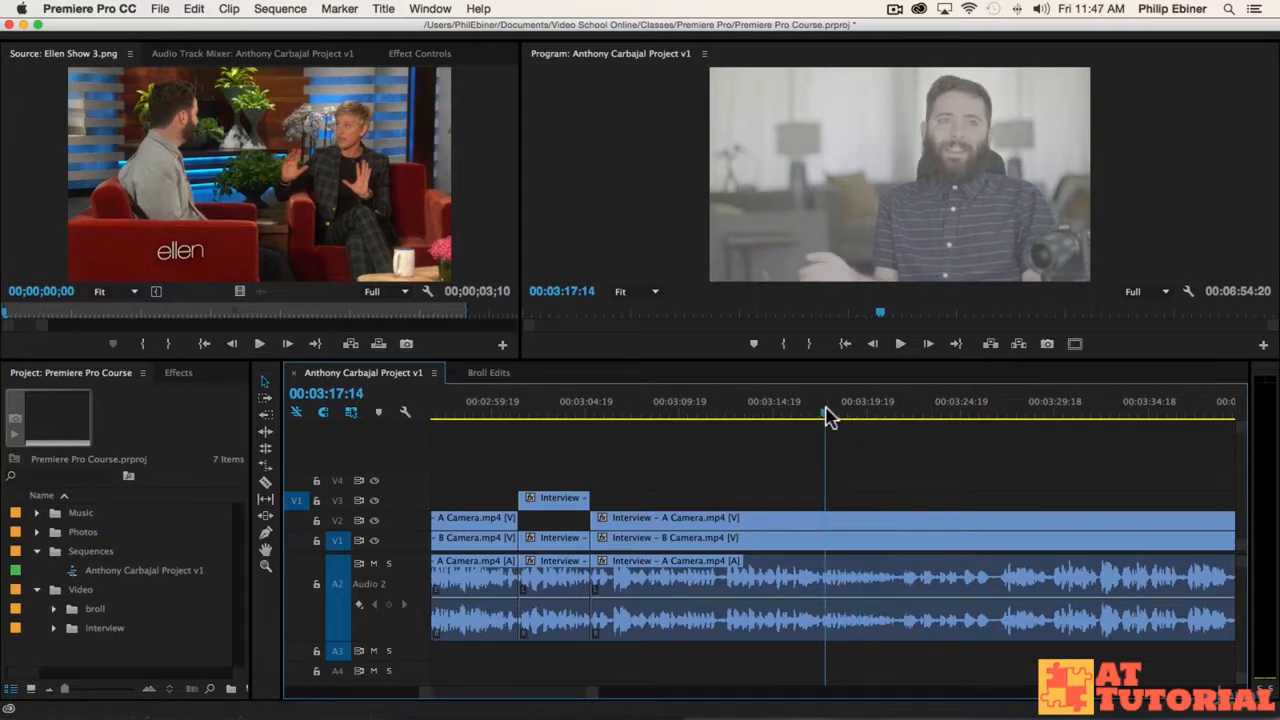
pyautogui.press('space')
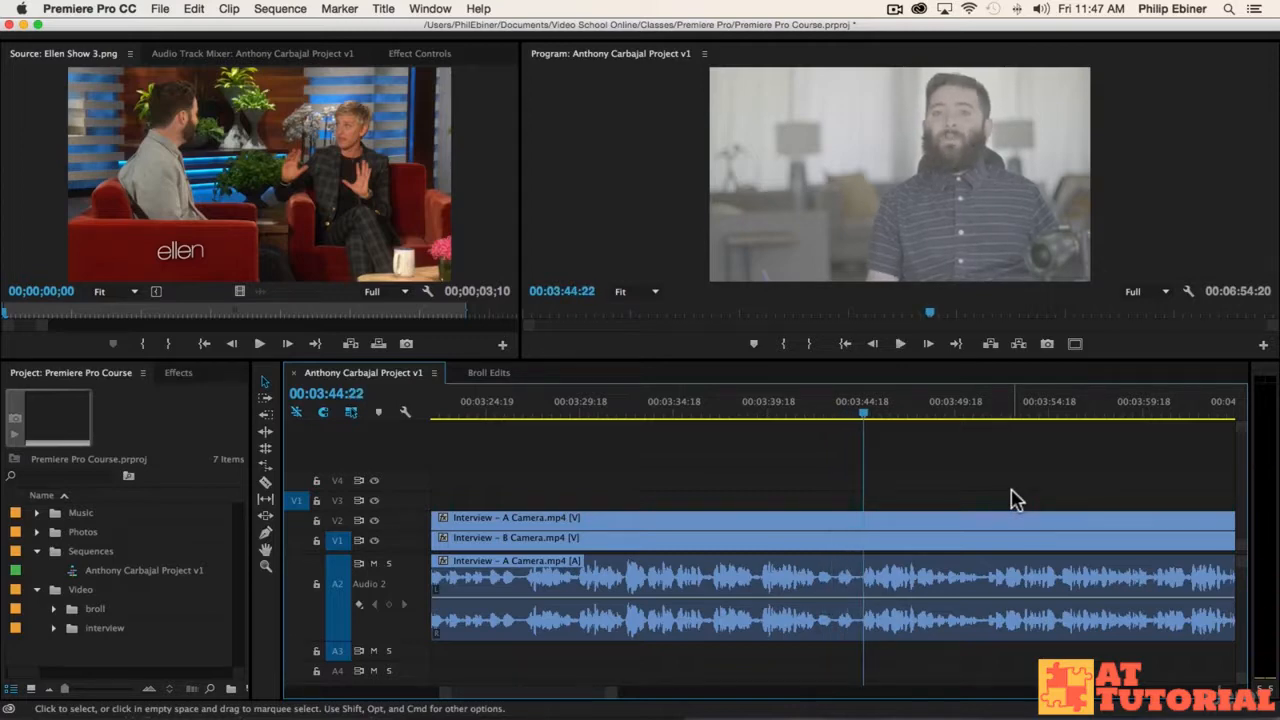
pyautogui.click(814, 410)
pyautogui.press('space')
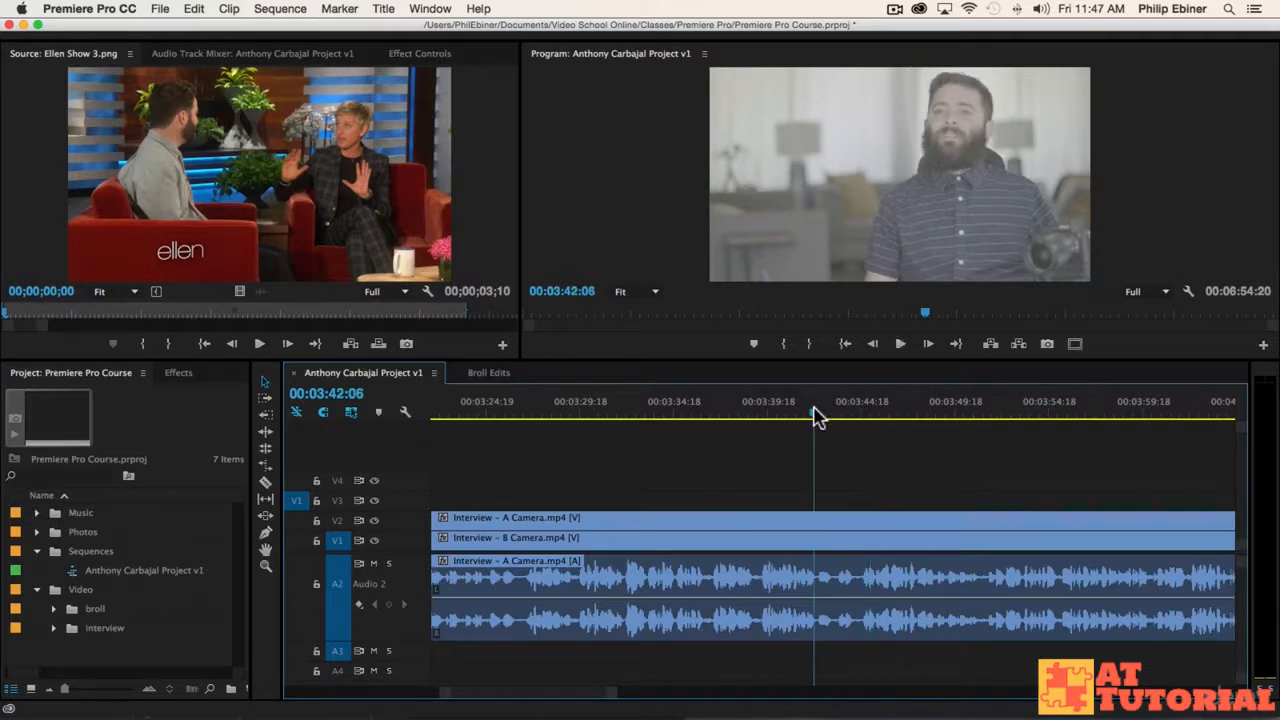
pyautogui.press('space')
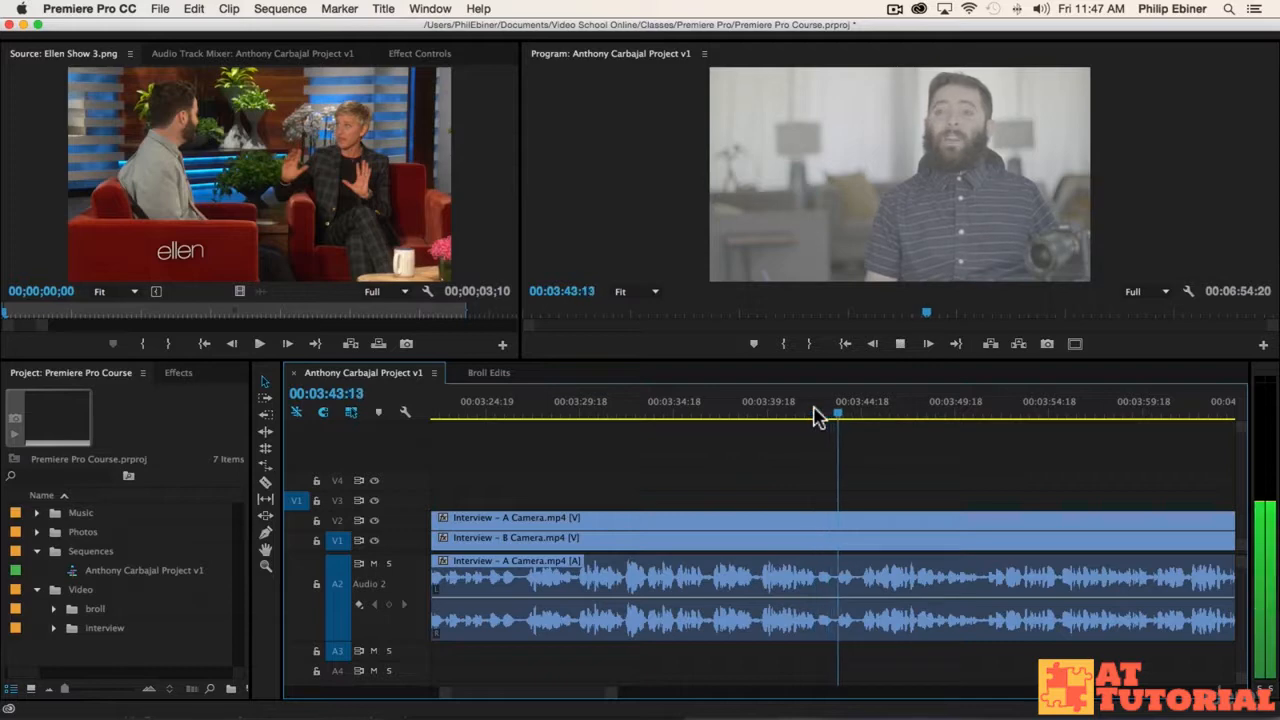
pyautogui.hscroll(1, 999, 446)
pyautogui.press('space')
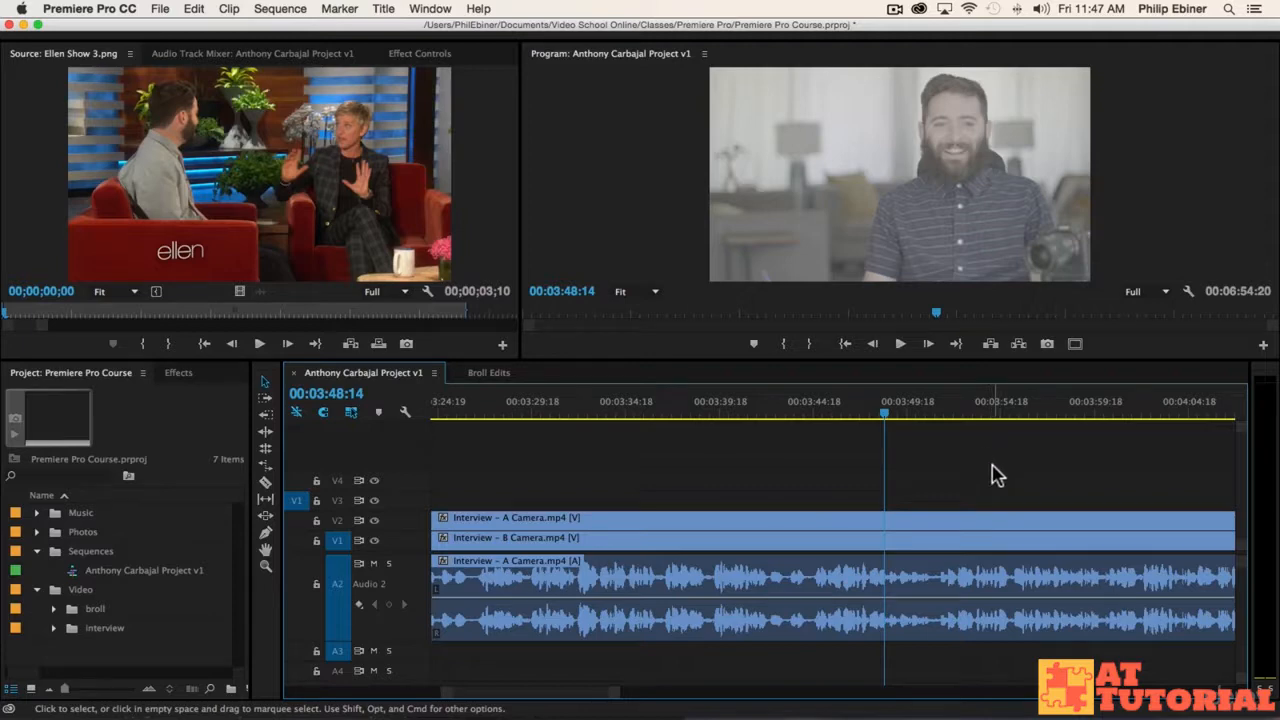
# Listen on to about 00:04:22 and split the clips on all tracks at 00:04:22:06
pyautogui.press('space')
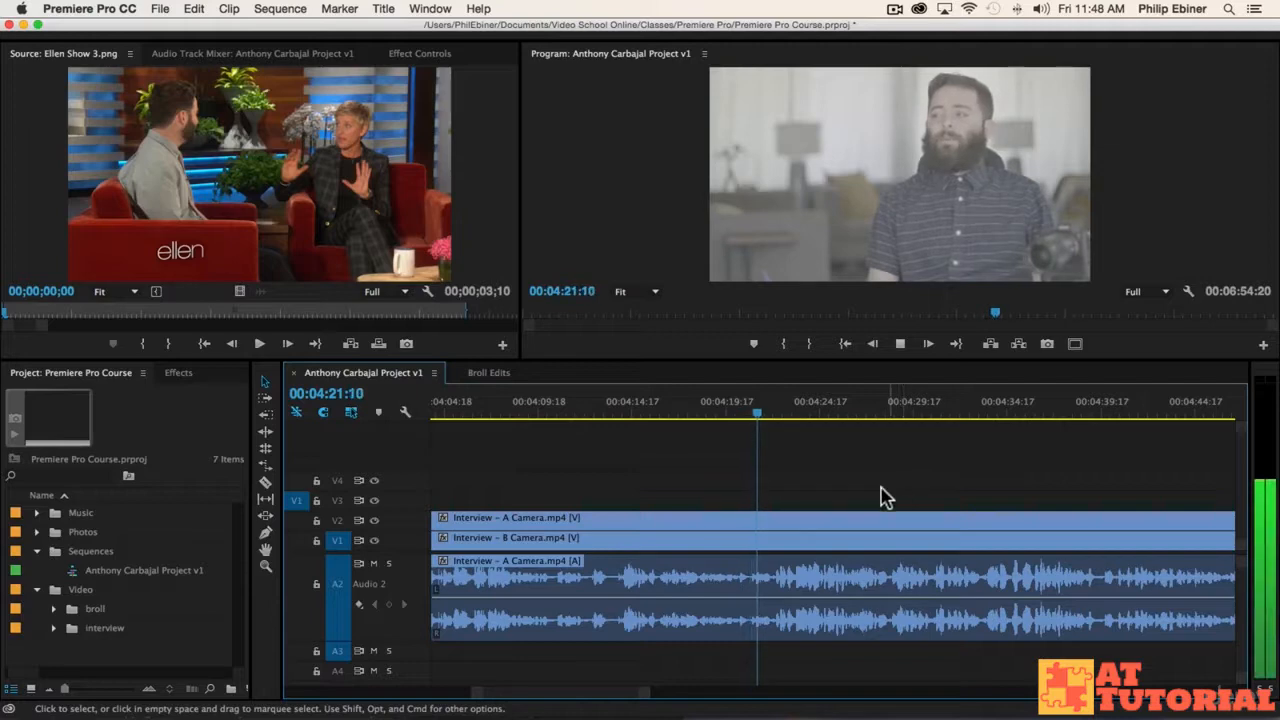
pyautogui.press('space')
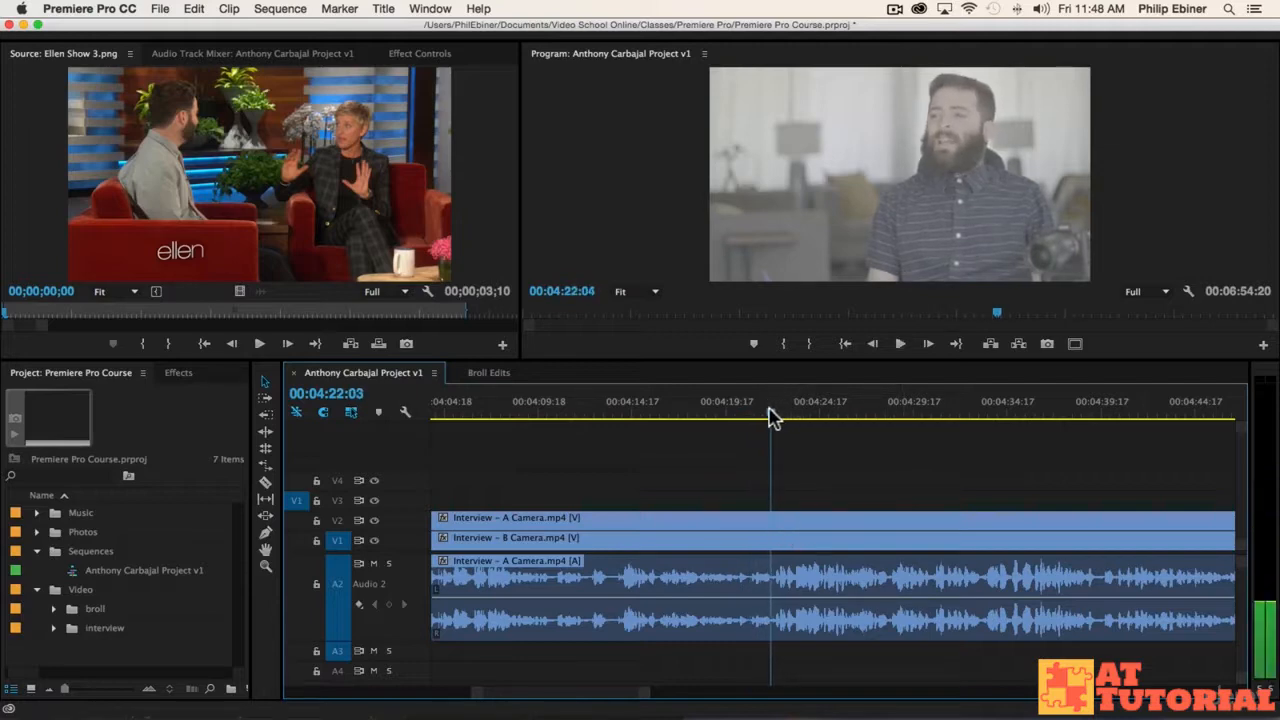
pyautogui.press('Right')
pyautogui.press('Right')
pyautogui.press('Right')
pyautogui.press('c')
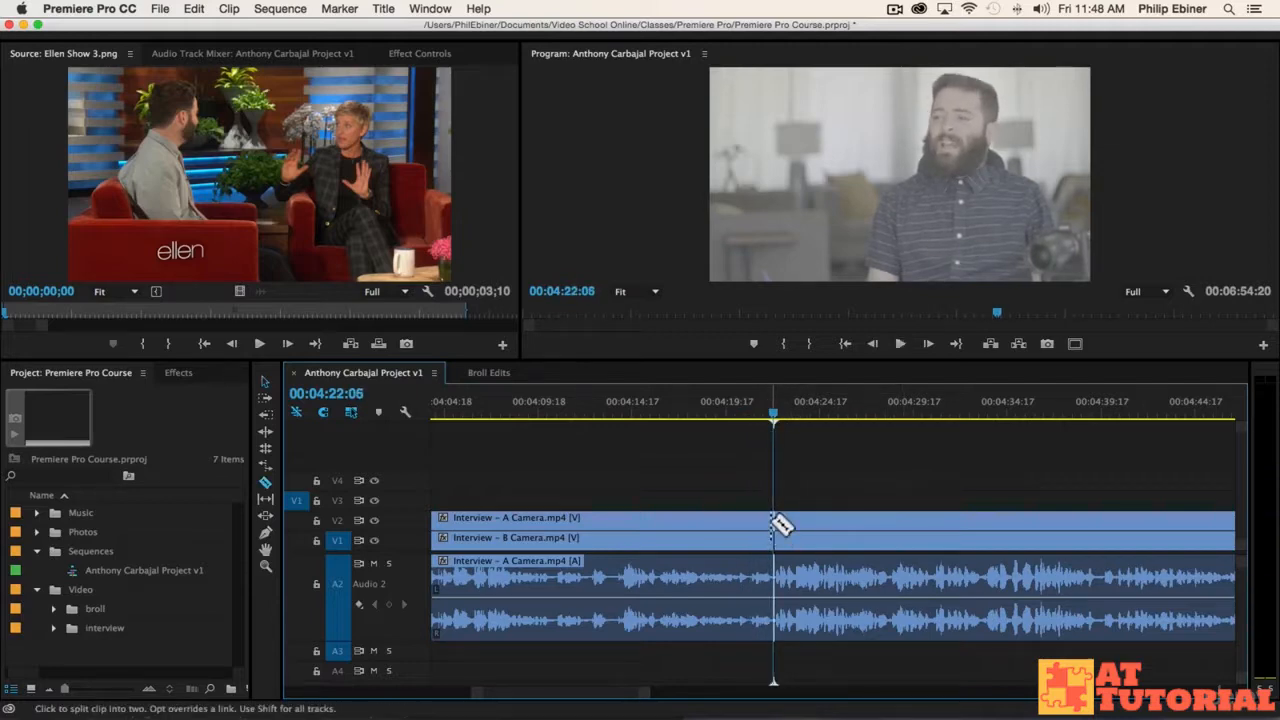
pyautogui.click(775, 519)
# Replay the answer before the new cut and split the clips on all tracks at its start near 00:04:16
pyautogui.click(613, 410)
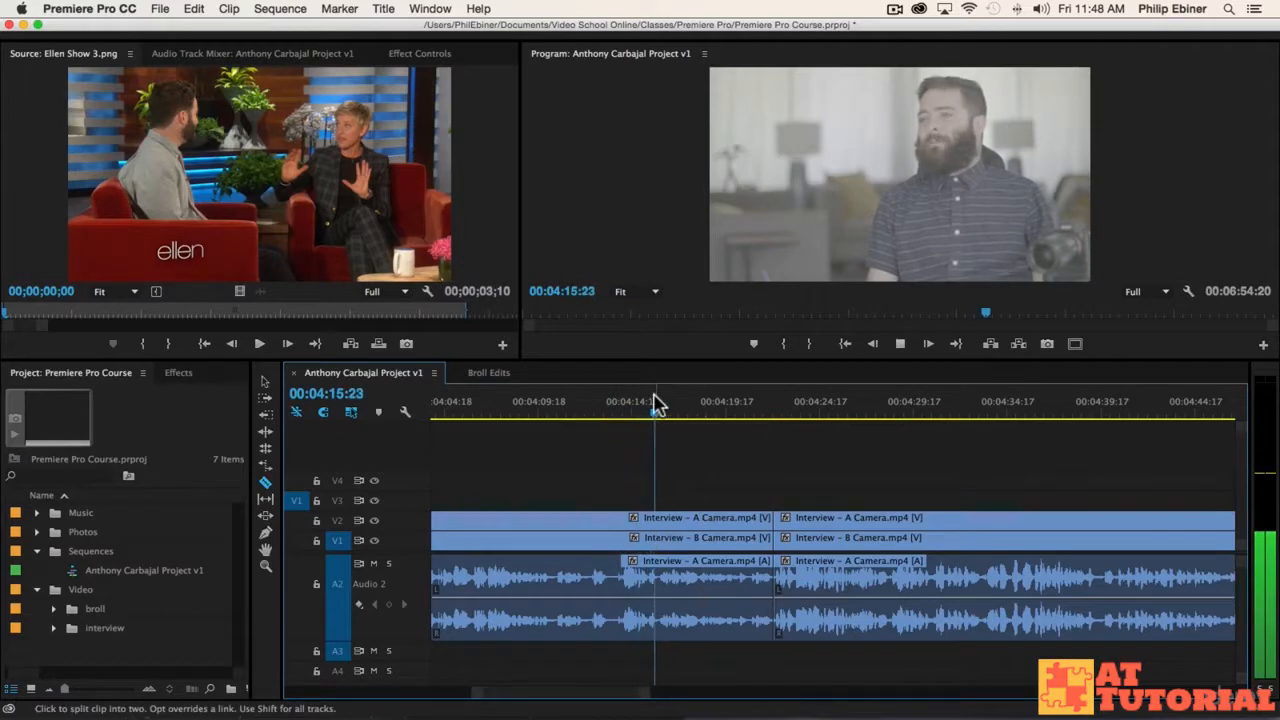
pyautogui.press('space')
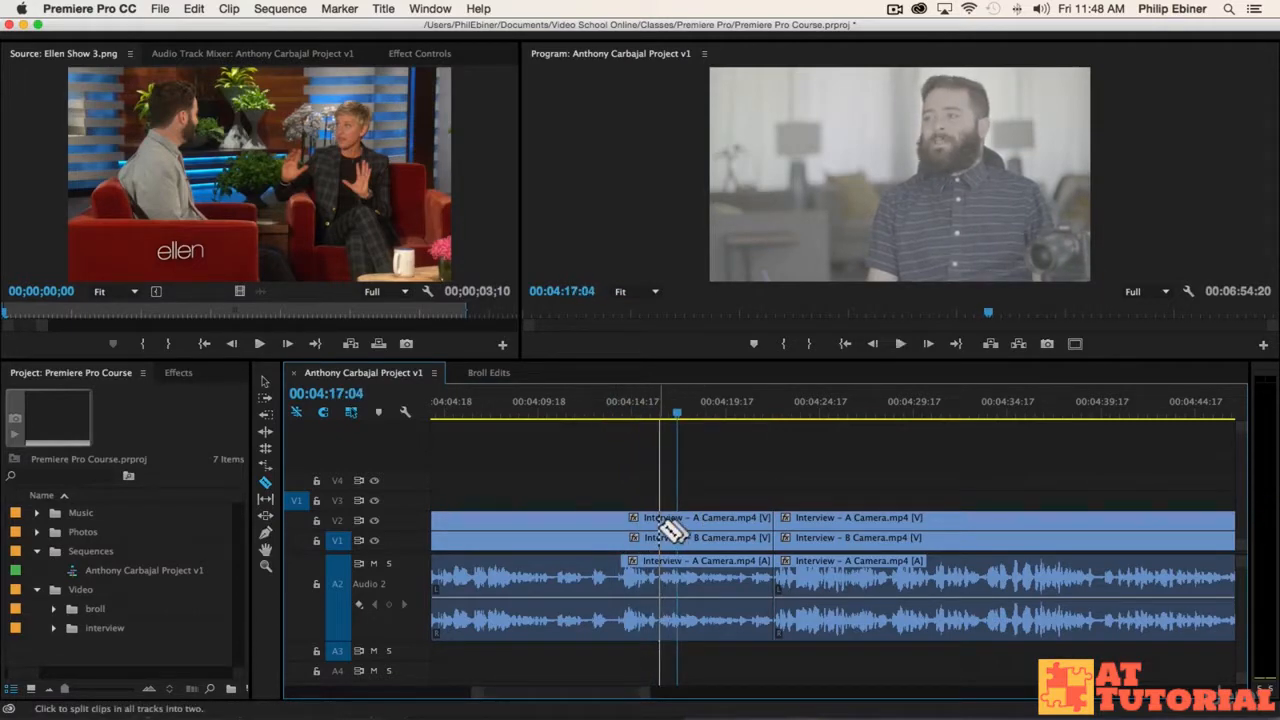
pyautogui.click(658, 530)
# Move the A Camera segment ending at 00:04:22:06 up to track V3 and listen on from its end to about 00:05:11
pyautogui.press('v')
pyautogui.moveTo(689, 529); pyautogui.dragTo(700, 500)
pyautogui.click(771, 416)
pyautogui.press('space')
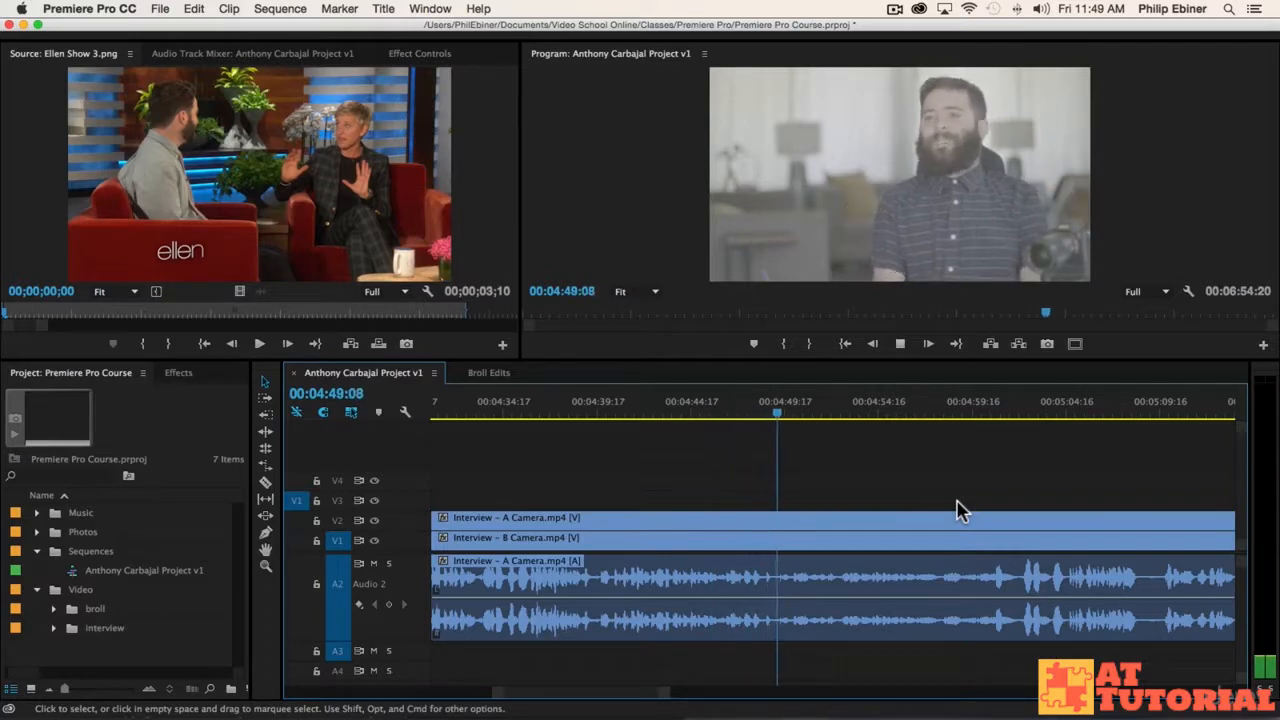
pyautogui.press('space')
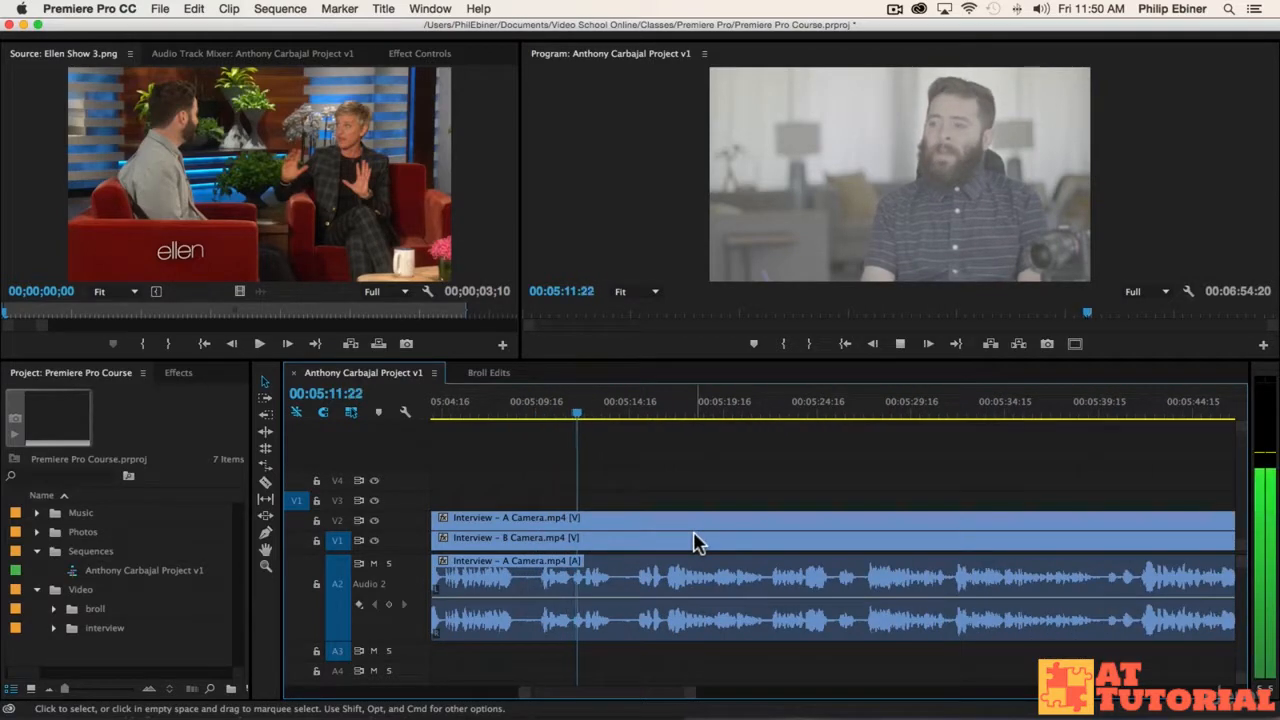
# Split the clips on all tracks at 00:05:09:16 and 00:05:13:19 and raise the A Camera segment between the cuts to track V3
pyautogui.press('space')
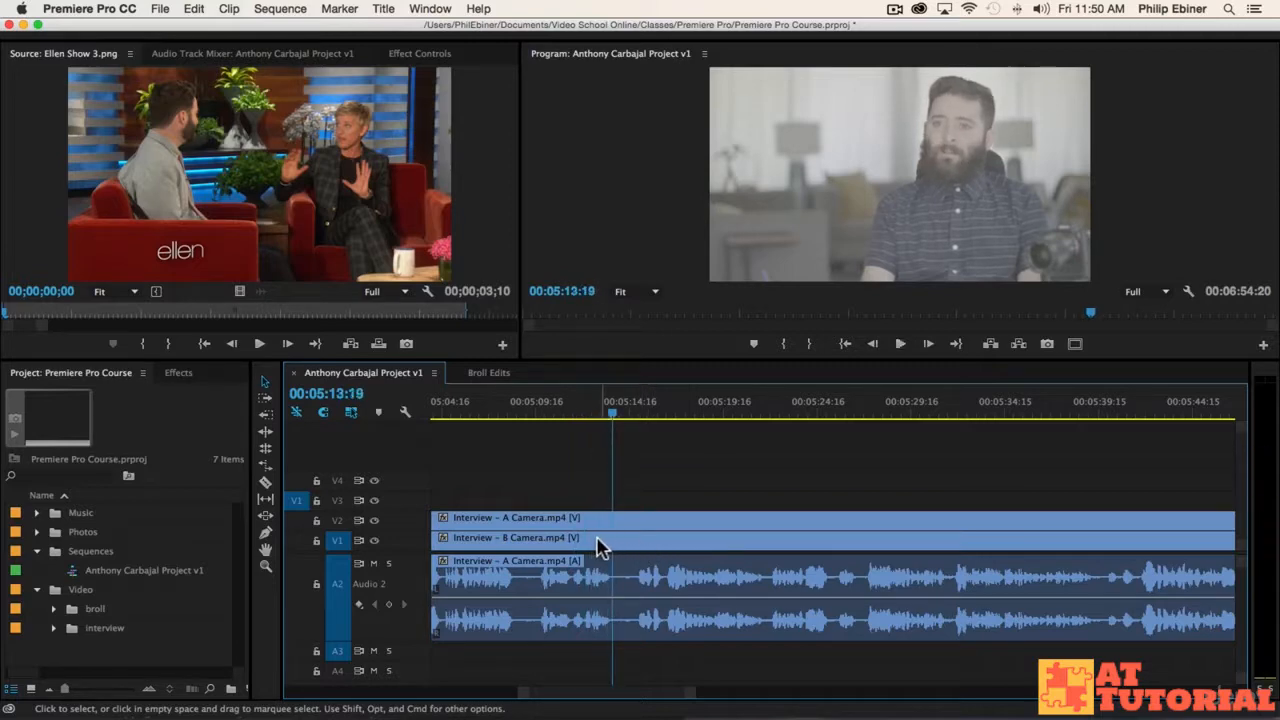
pyautogui.press('c')
pyautogui.click(537, 528)
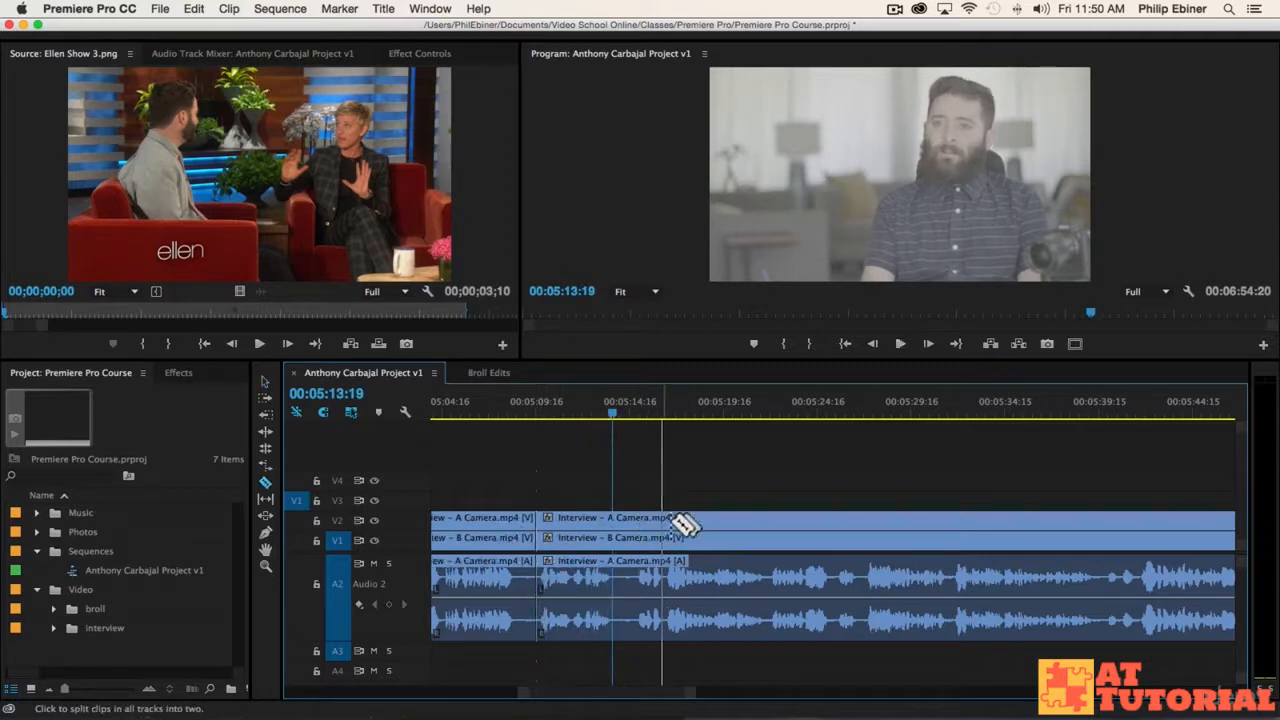
pyautogui.click(617, 528)
pyautogui.press('v')
pyautogui.press('space')
pyautogui.press('space')
pyautogui.moveTo(550, 523); pyautogui.dragTo(551, 514)
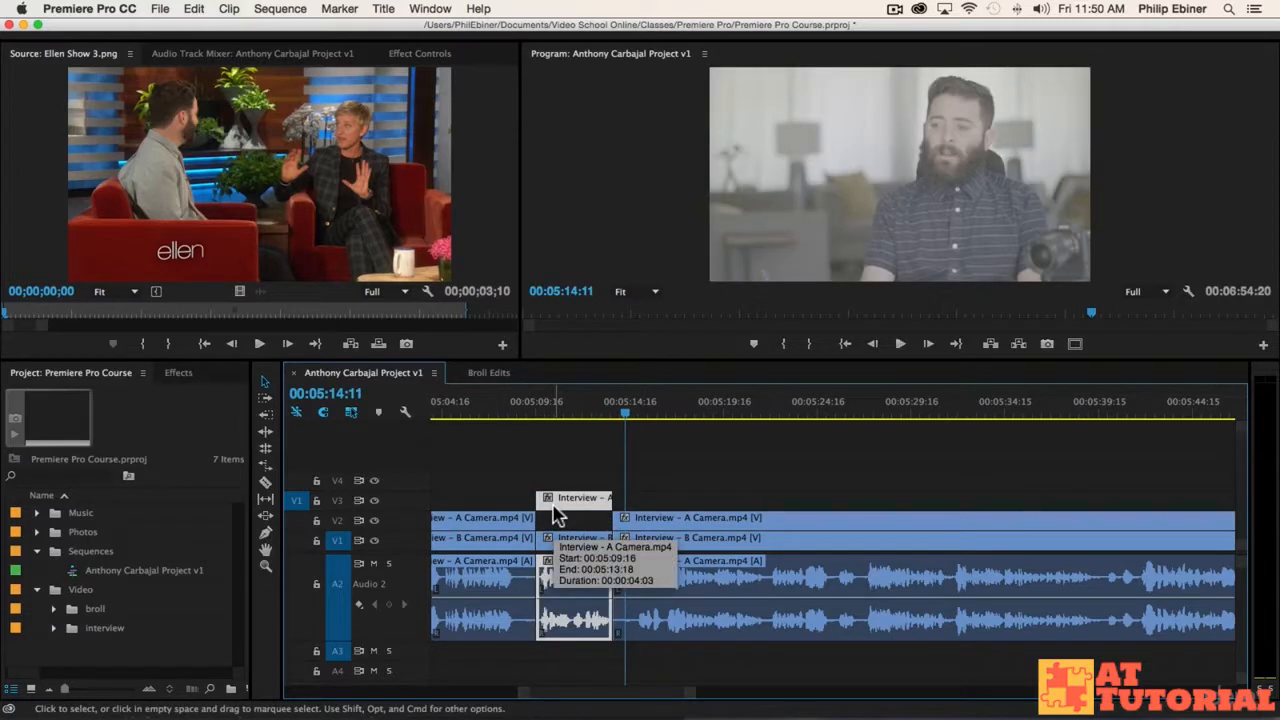
pyautogui.click(727, 490)
# Listen to the interview from 00:05:14:11 to about 00:06:00 to find the start of the next usable answer
pyautogui.press('space')
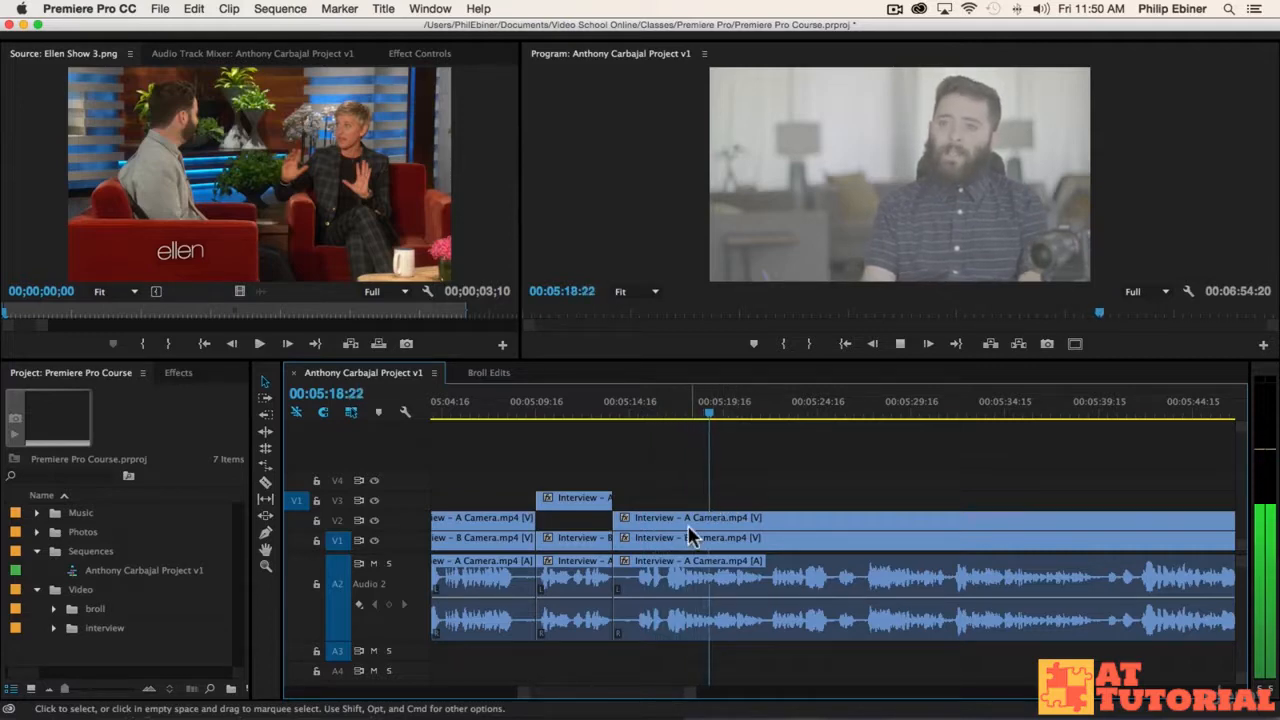
pyautogui.hscroll(2, 779, 508)
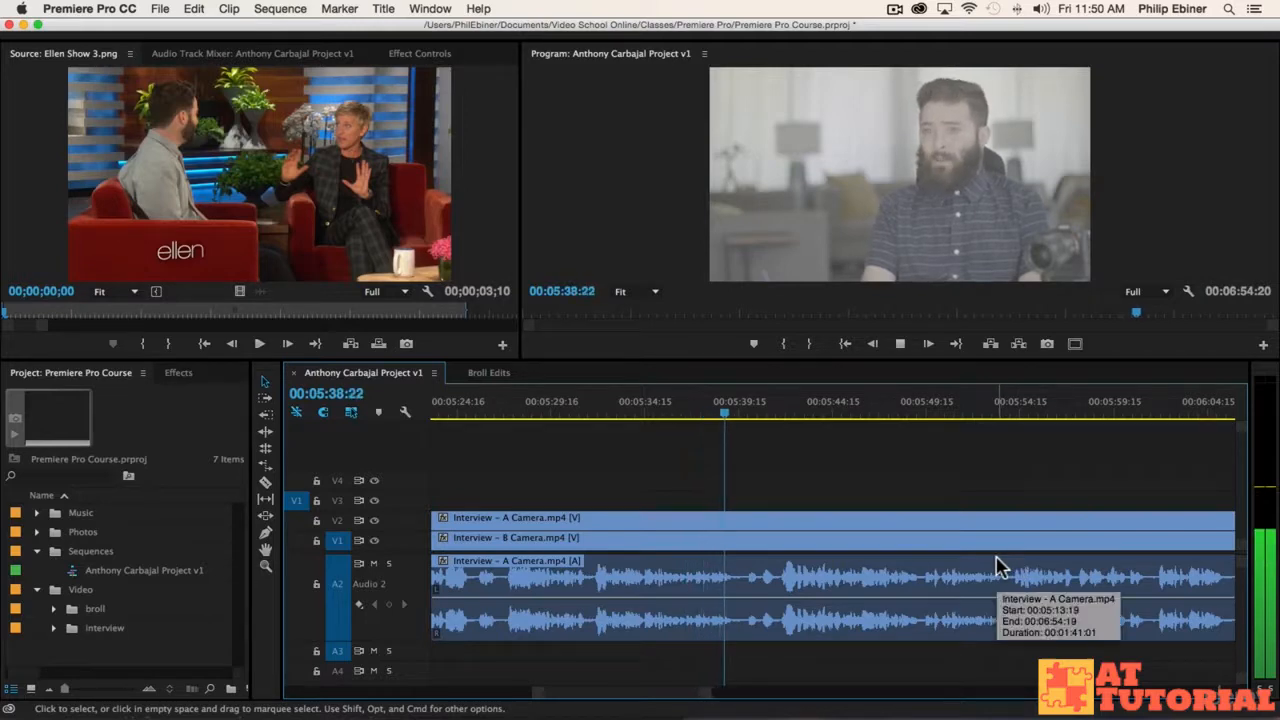
pyautogui.press('space')
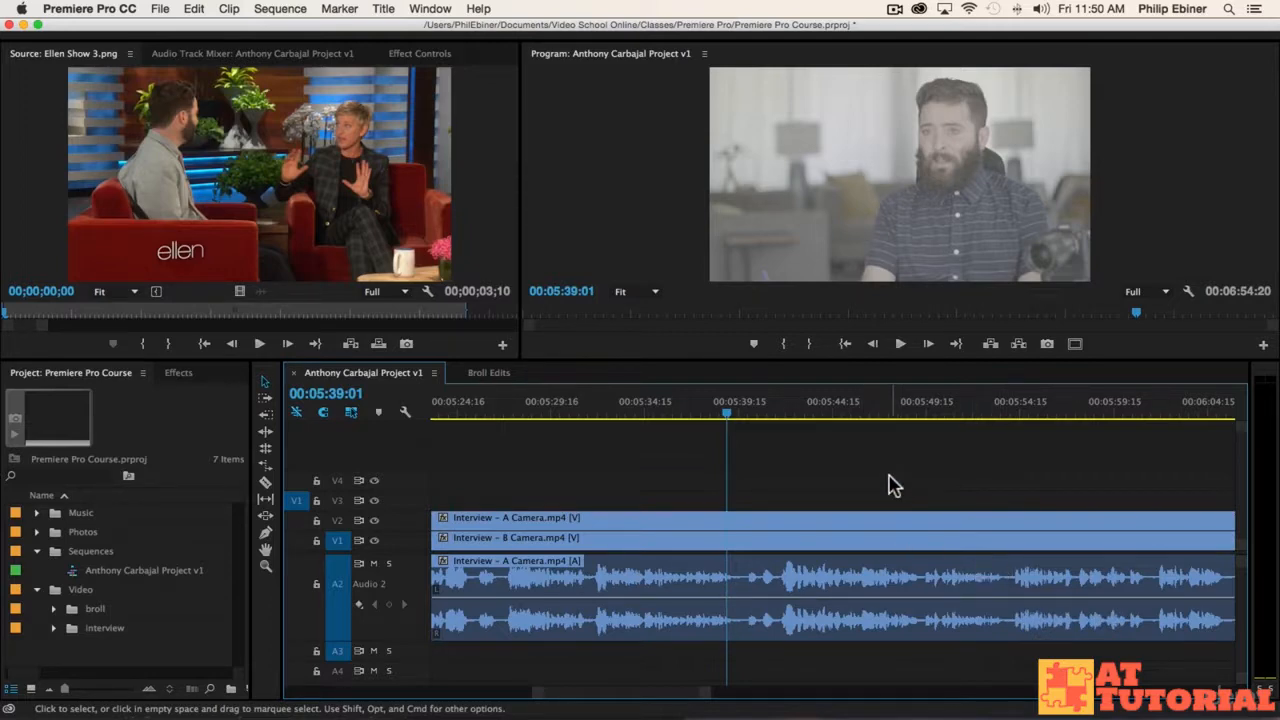
pyautogui.press('space')
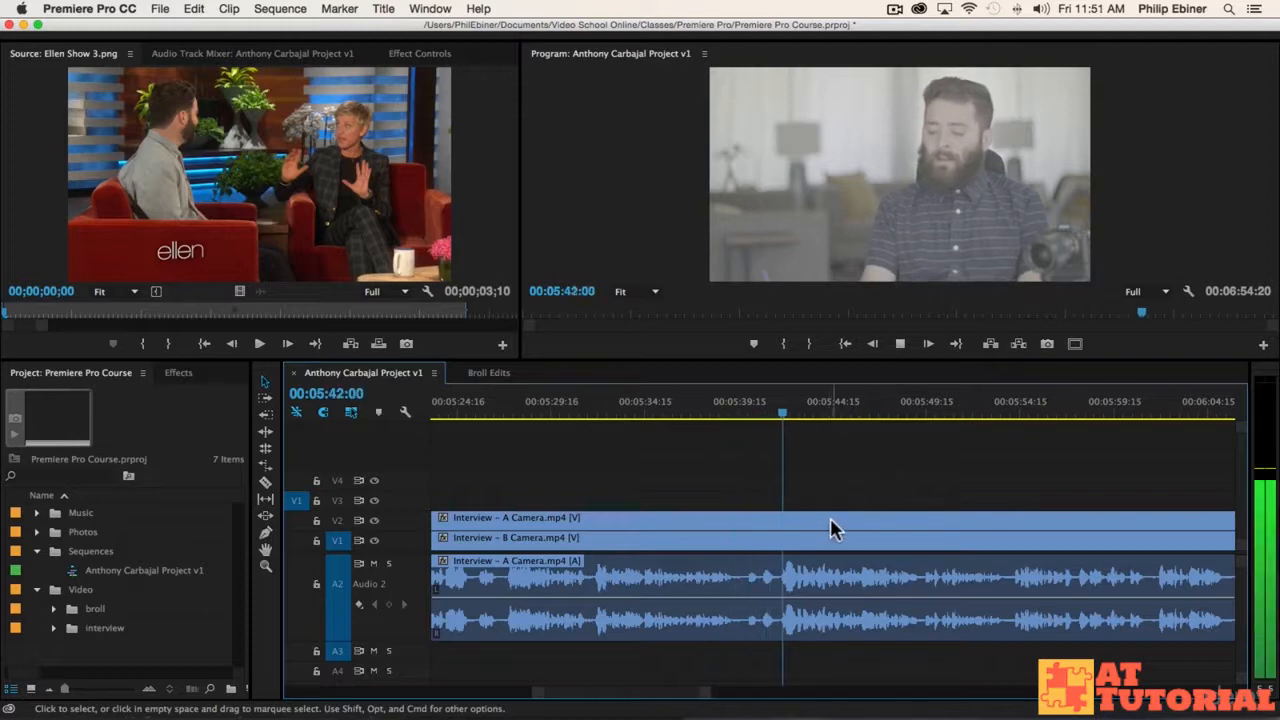
pyautogui.scroll(-1, 830, 519)
pyautogui.scroll(-3, 830, 528)
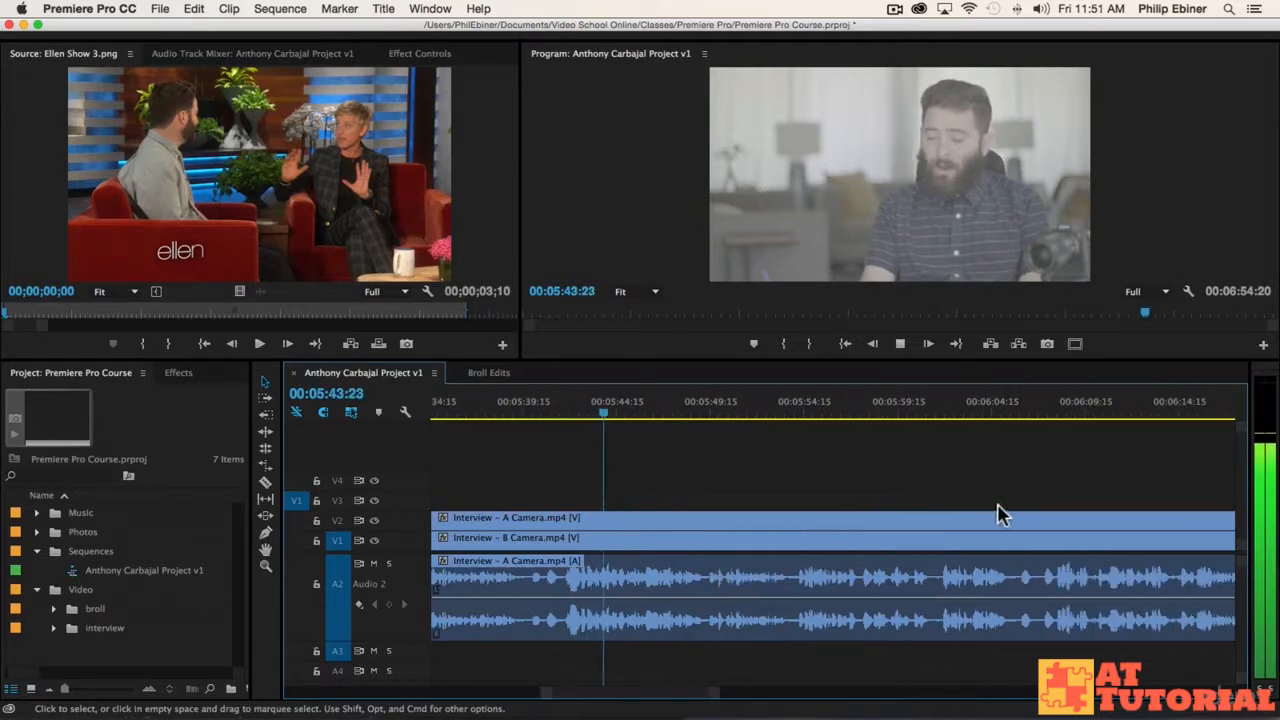
pyautogui.moveTo(716, 692)
pyautogui.mouseDown()
pyautogui.moveTo(732, 692)
pyautogui.moveTo(708, 693)
pyautogui.mouseUp()
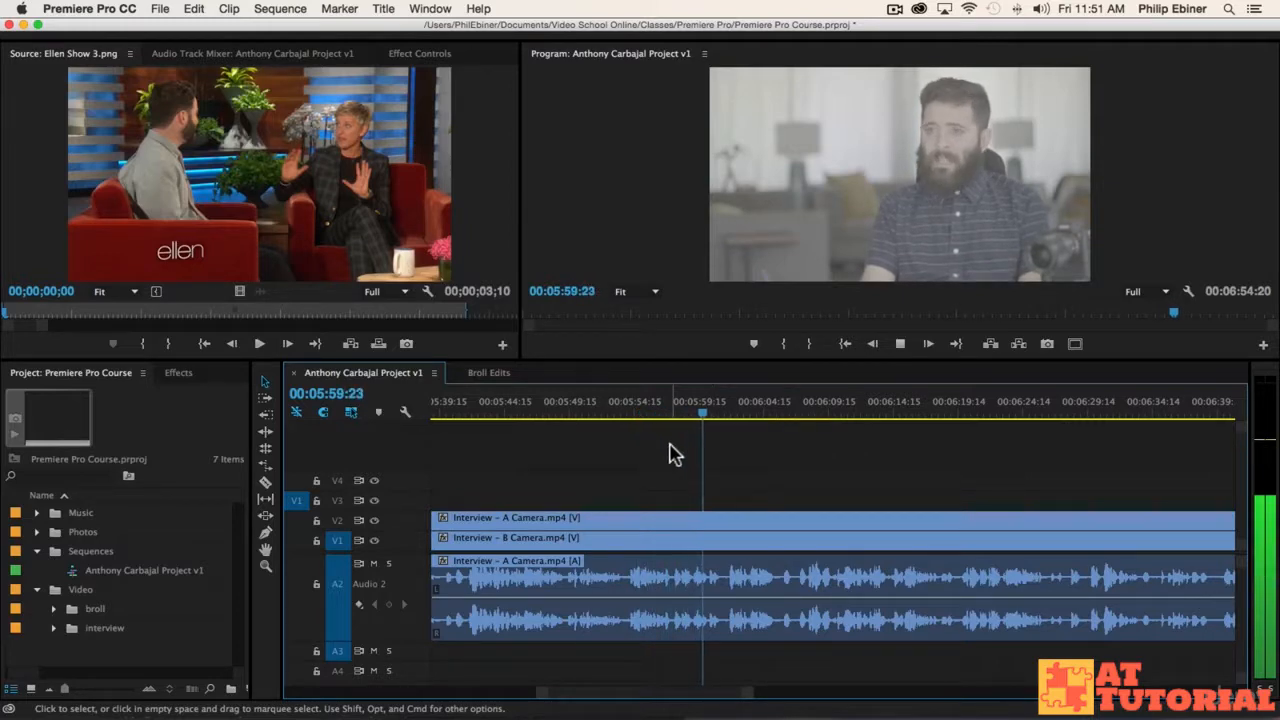
# Split the clips on all tracks at 00:05:54:07 and listen on to about 00:06:17
pyautogui.click(631, 406)
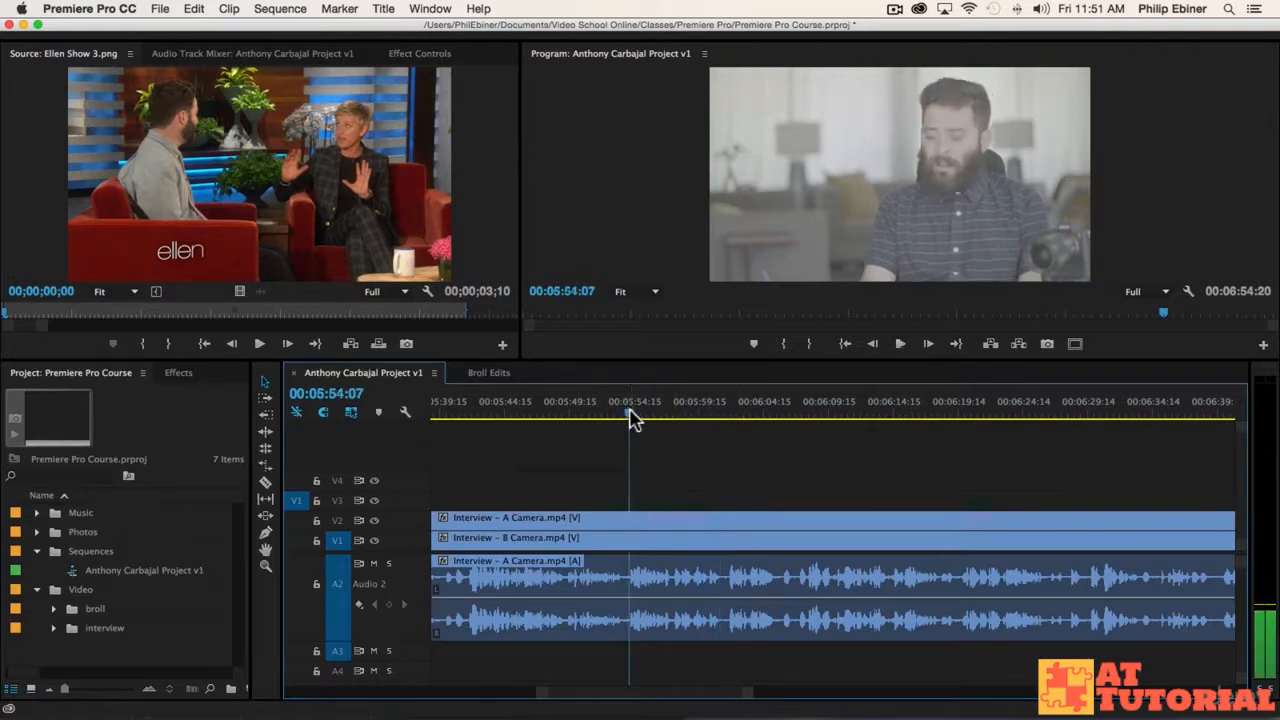
pyautogui.press('c')
pyautogui.keyDown('shift'); pyautogui.click(630, 523); pyautogui.keyUp('shift')
pyautogui.press('space')
pyautogui.press('space')
pyautogui.click(730, 410)
pyautogui.press('space')
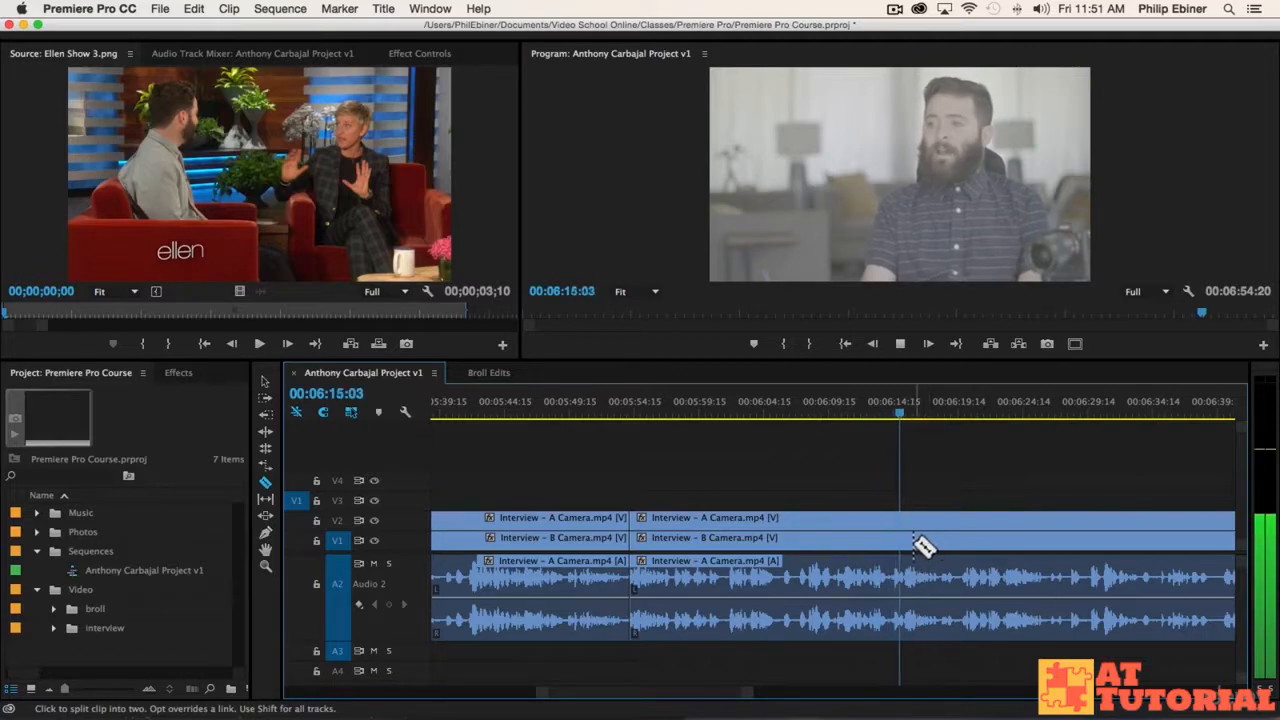
pyautogui.hscroll(2, 903, 549)
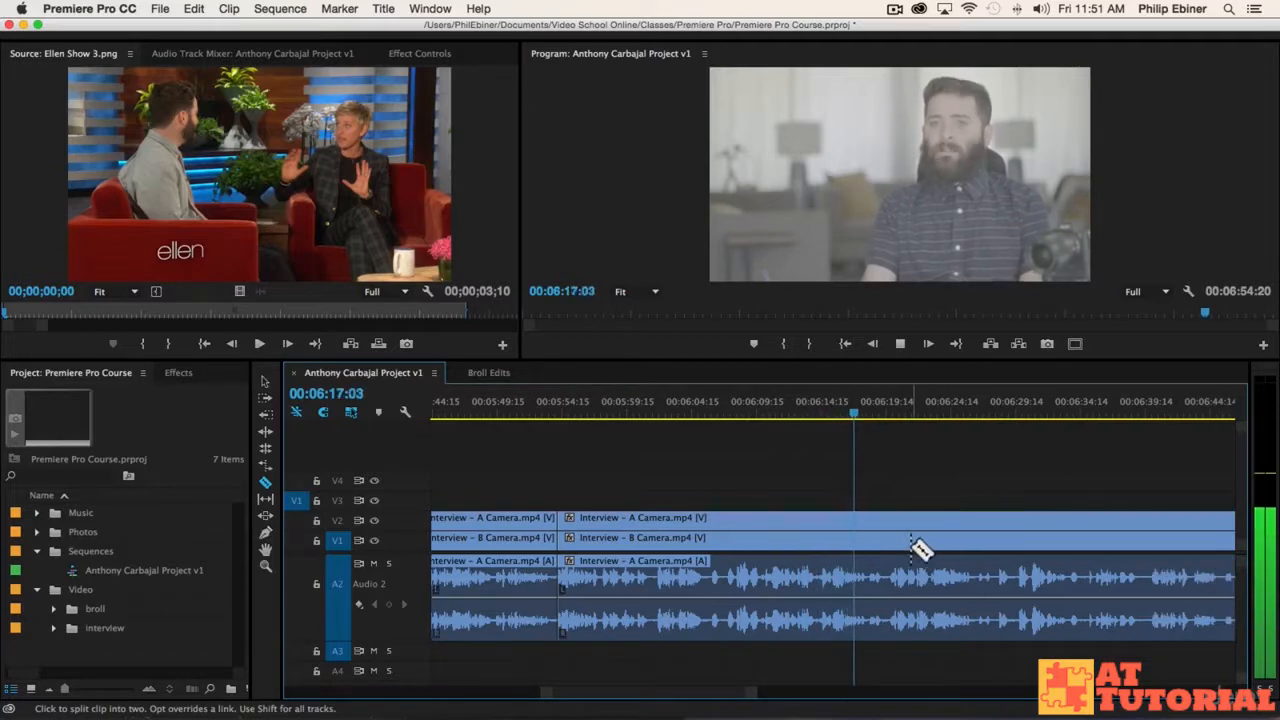
# Split the clips on all tracks at 00:06:18:01 and move the A Camera segment before that cut up to track V3
pyautogui.press('space')
pyautogui.keyDown('shift'); pyautogui.click(868, 530); pyautogui.keyUp('shift')
pyautogui.press('v')
pyautogui.moveTo(817, 520); pyautogui.dragTo(812, 512)
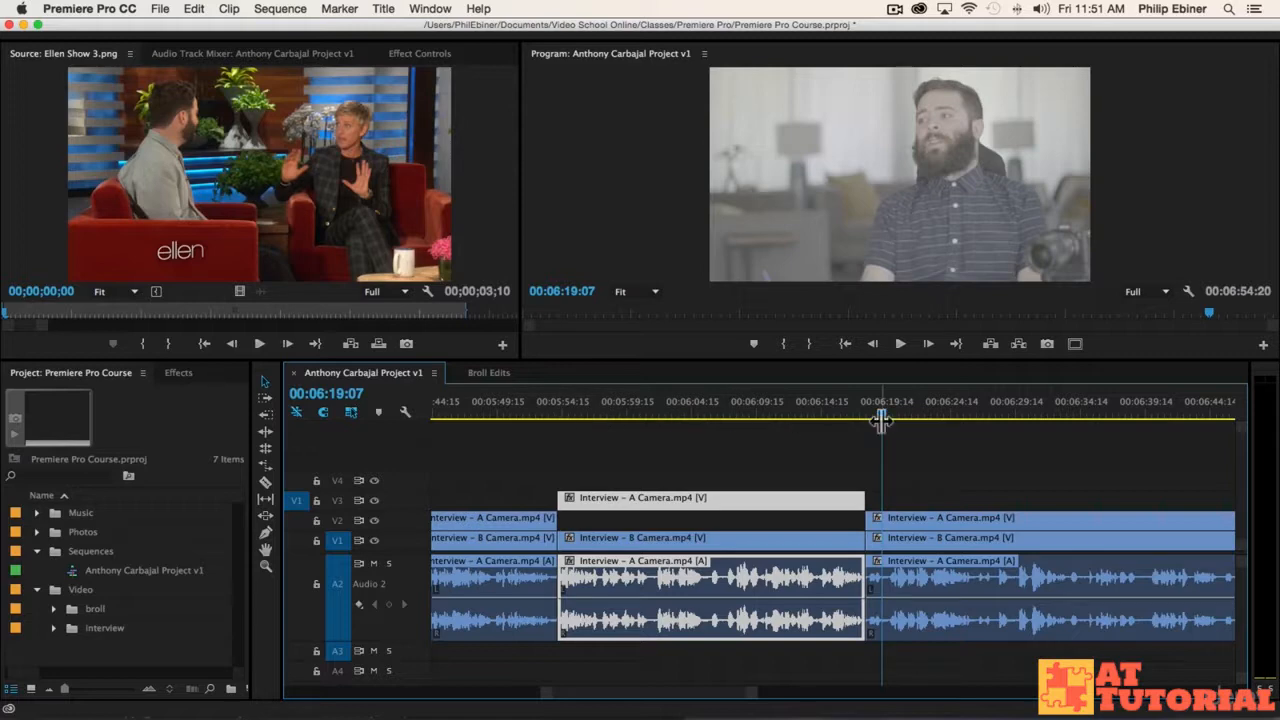
# Listen on from 00:06:19:07, replay from 00:06:28:11, and split the clips on all tracks at about 00:06:35
pyautogui.hscroll(5, 1057, 497)
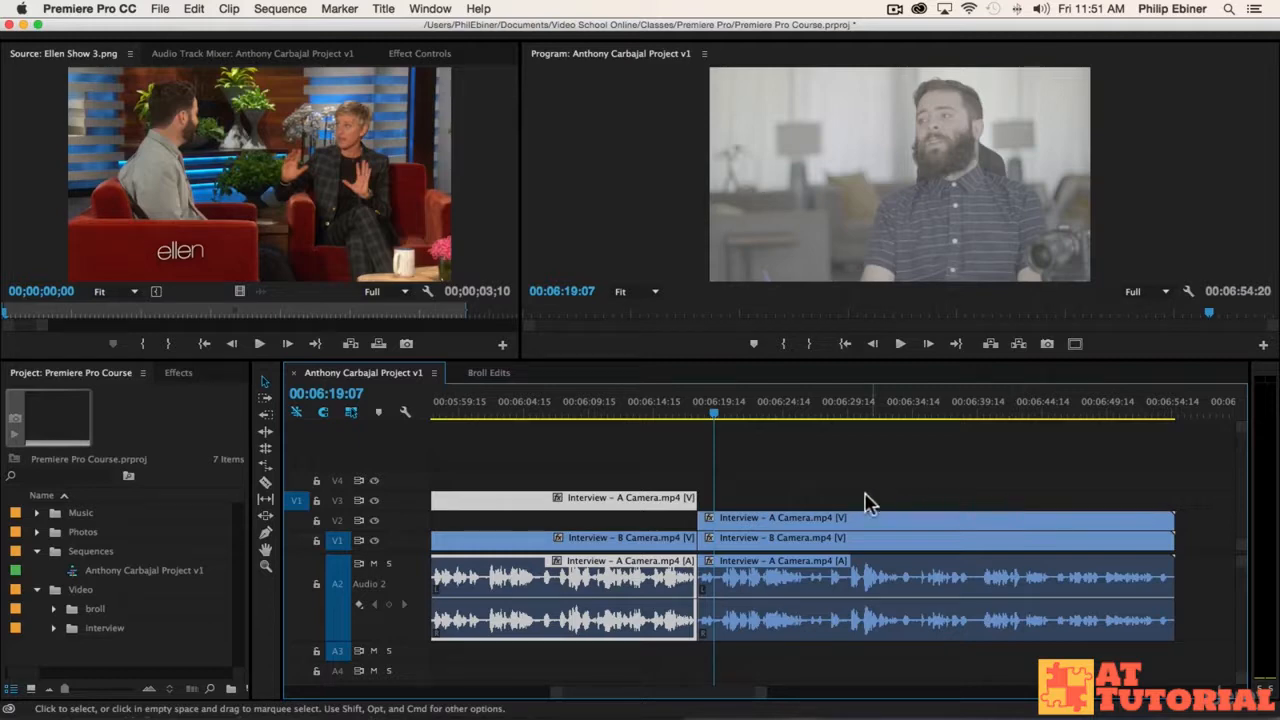
pyautogui.press('space')
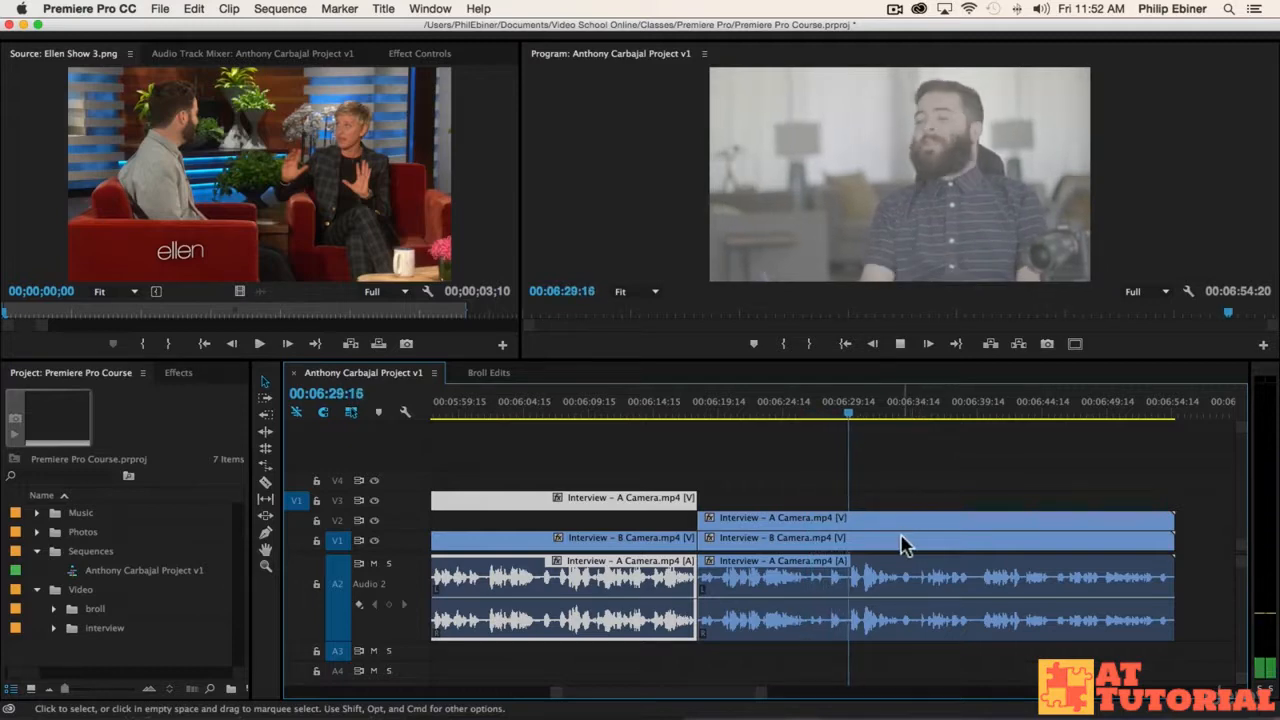
pyautogui.moveTo(849, 418); pyautogui.dragTo(836, 418)
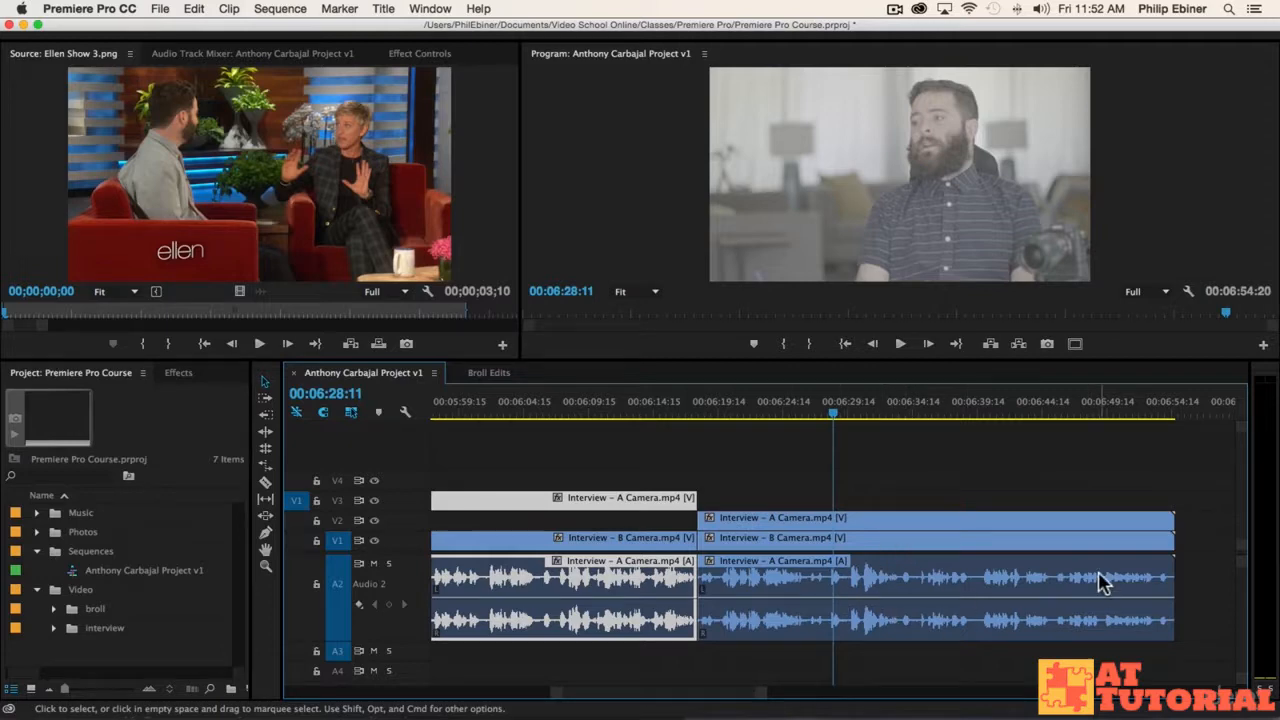
pyautogui.press('space')
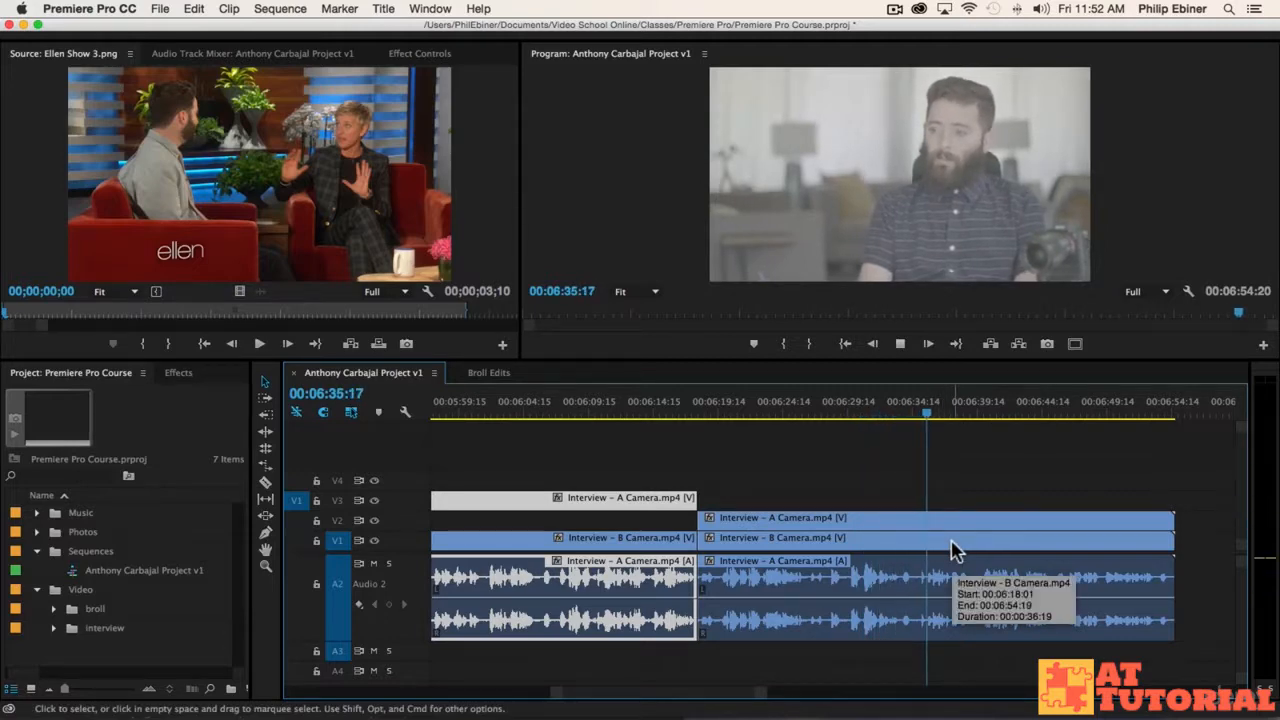
pyautogui.press('c')
pyautogui.press('space')
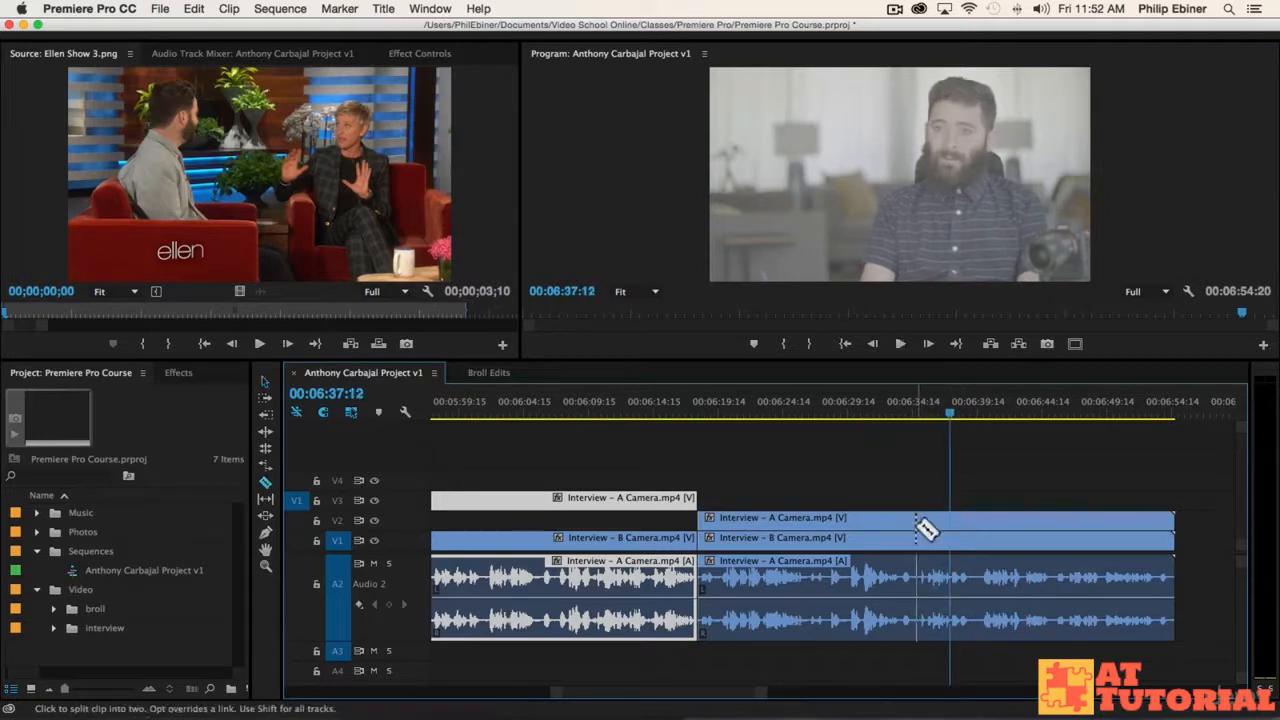
pyautogui.click(916, 524)
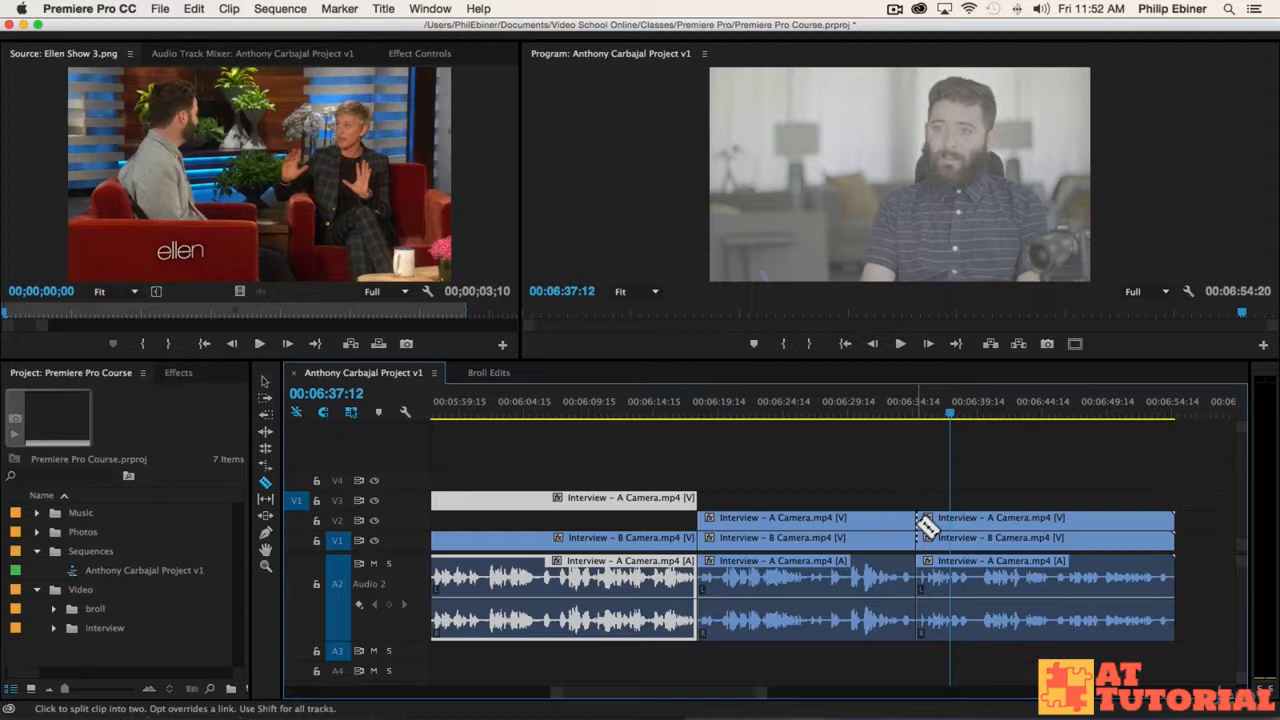
# Listen to the last answer, split all tracks at about 00:06:53, and raise its A Camera segment to track V3
pyautogui.press('space')
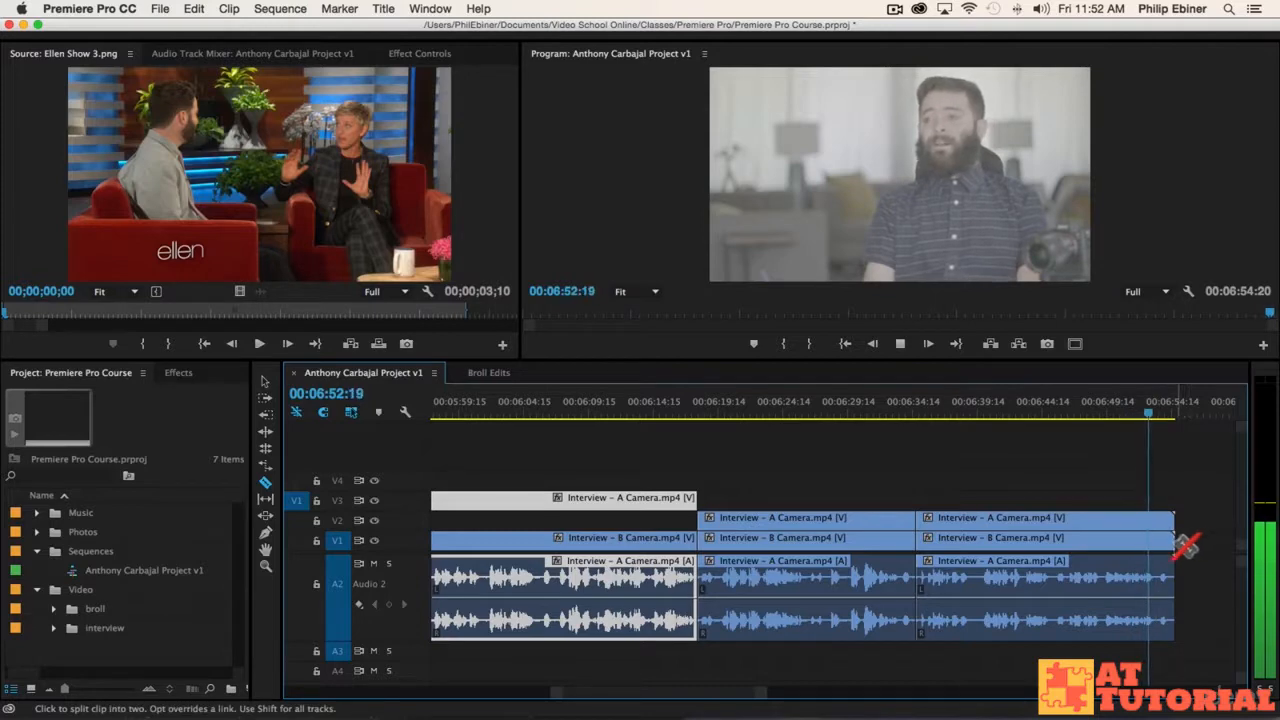
pyautogui.press('space')
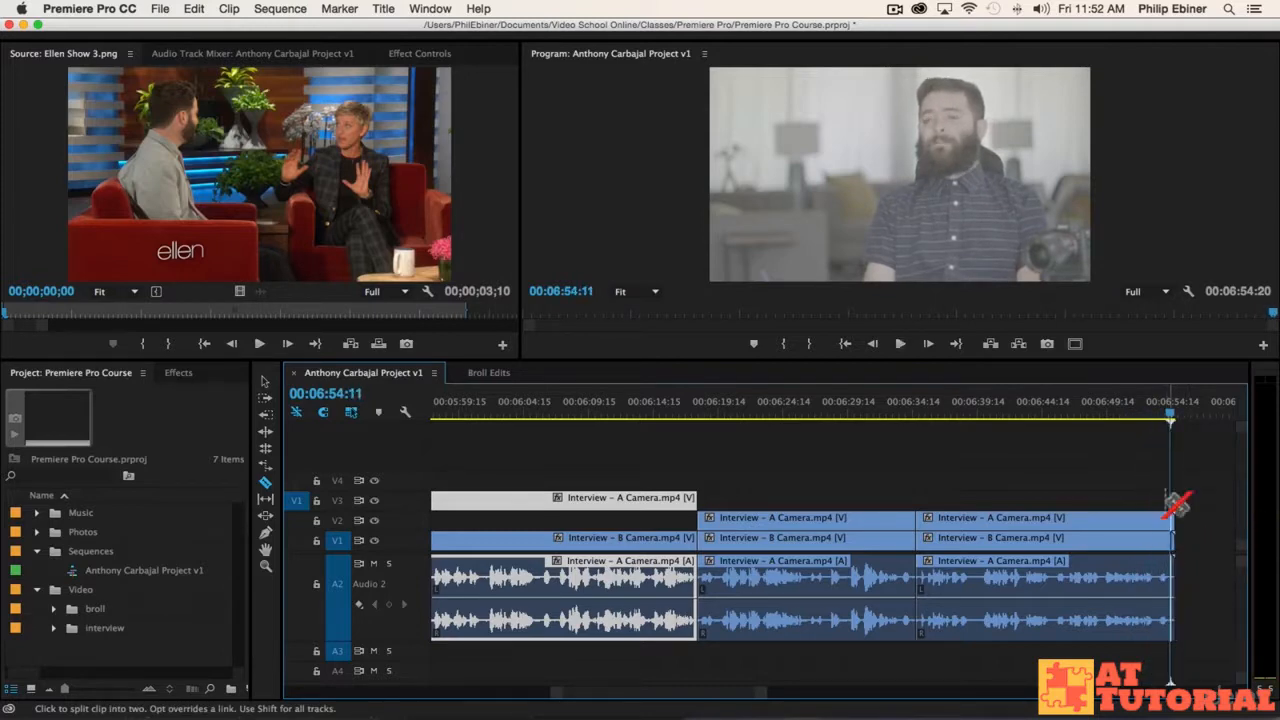
pyautogui.keyDown('shift'); pyautogui.click(1155, 532); pyautogui.keyUp('shift')
pyautogui.press('v')
pyautogui.moveTo(982, 527); pyautogui.dragTo(937, 486)
pyautogui.click(937, 482)
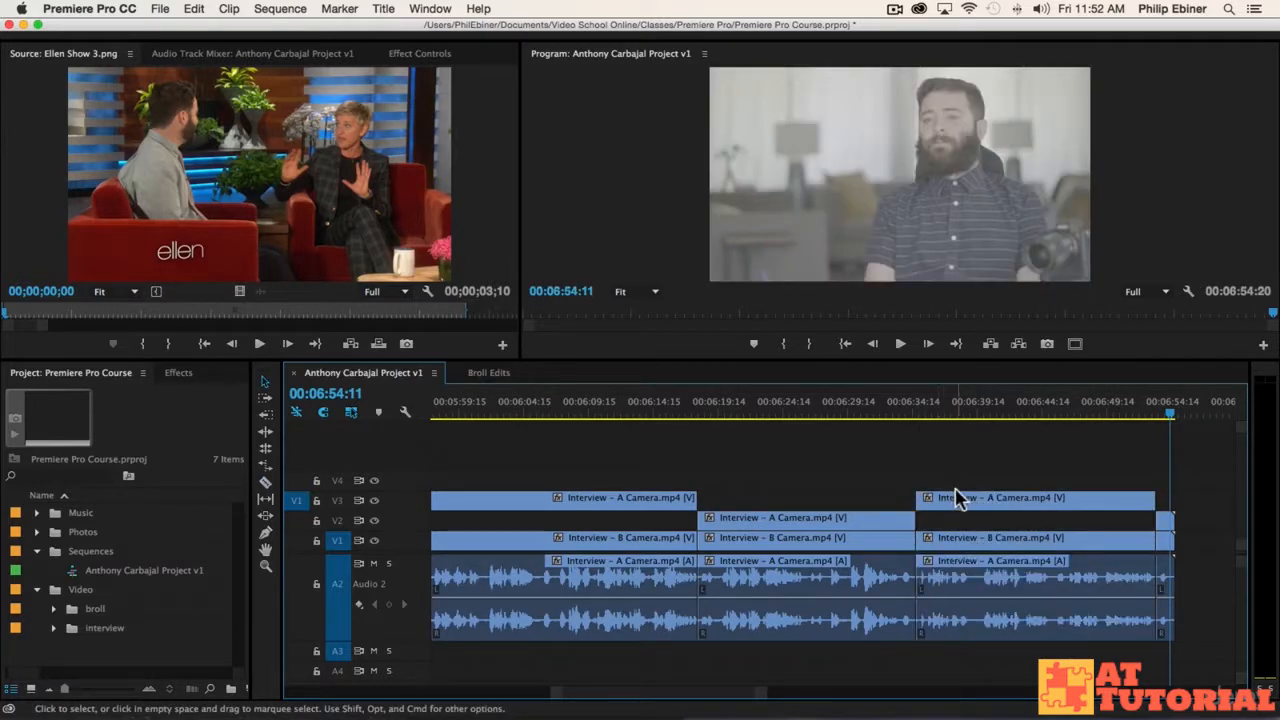
# Bring the whole interview edit into view and return the playhead to the start of the sequence
pyautogui.press('-')
pyautogui.press('-')
pyautogui.press('-')
pyautogui.press('-')
pyautogui.press('=')
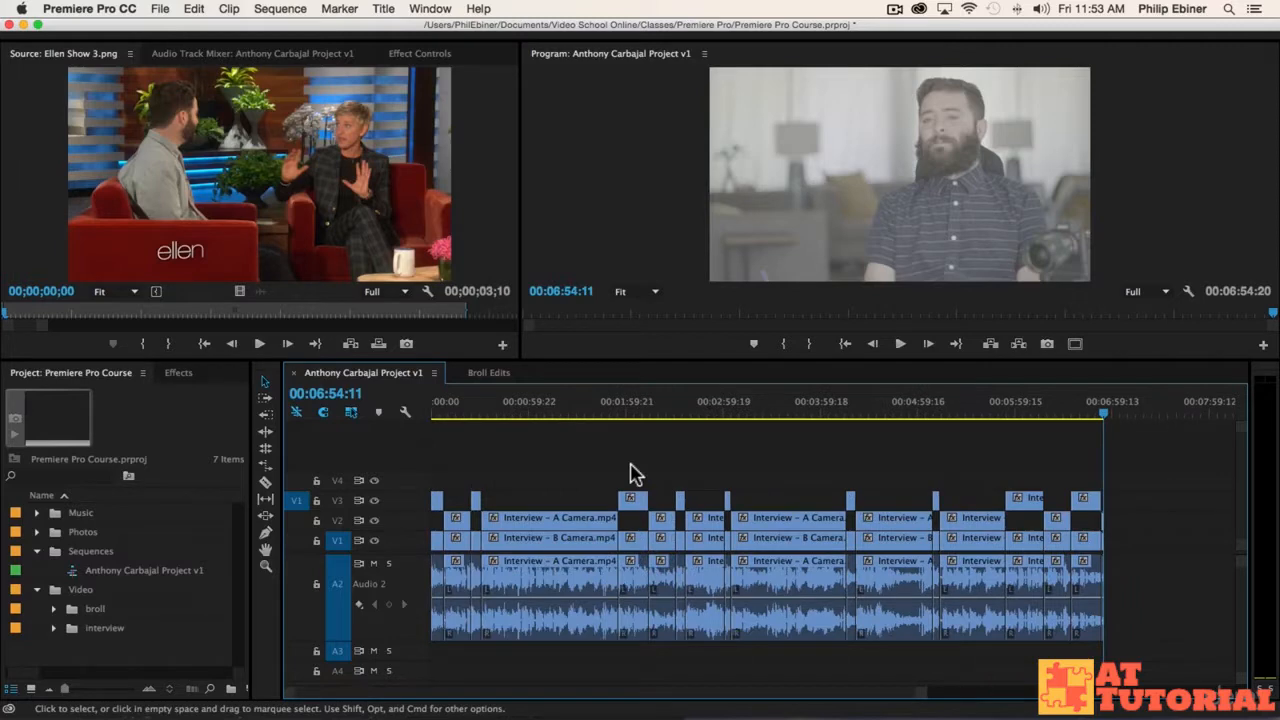
pyautogui.press('-')
pyautogui.press('Home')
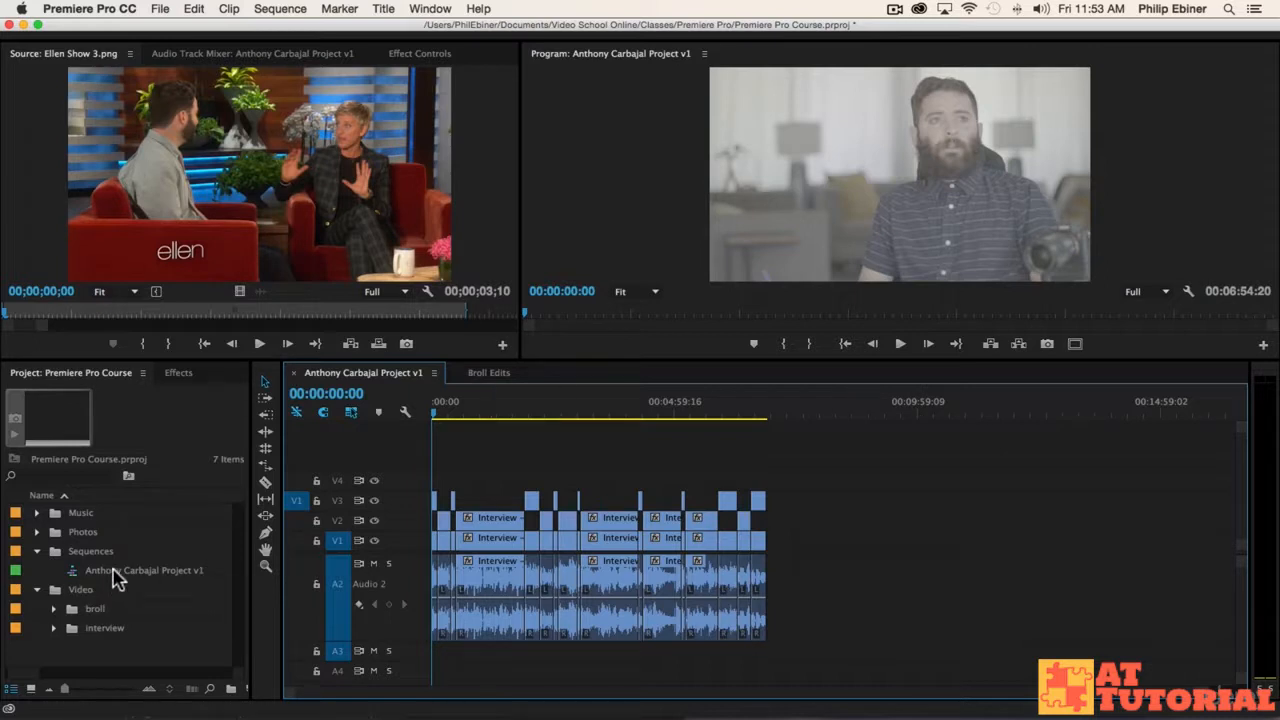
# Load Interview – A Camera.mp4 as the source clip and mark its In point at 00:18:19:05 and Out point at 00:18:27:15
pyautogui.click(54, 630)
pyautogui.doubleClick(125, 650)
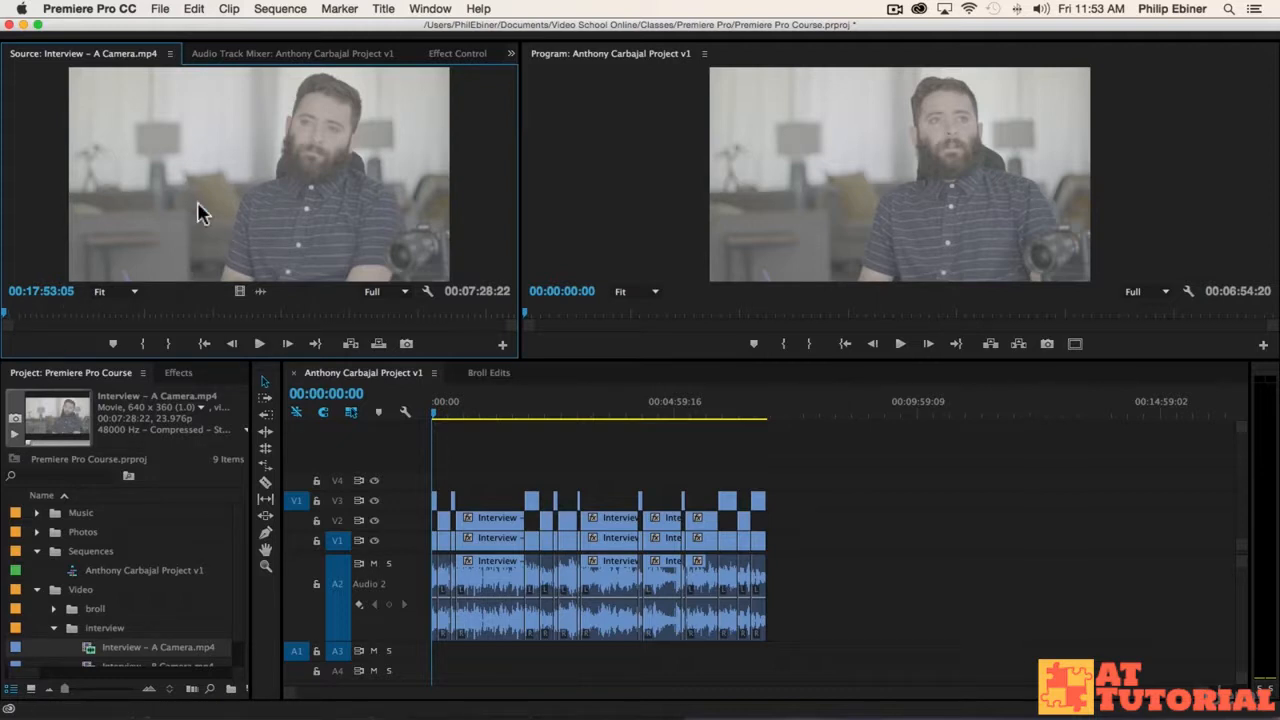
pyautogui.click(16, 313)
pyautogui.click(31, 316)
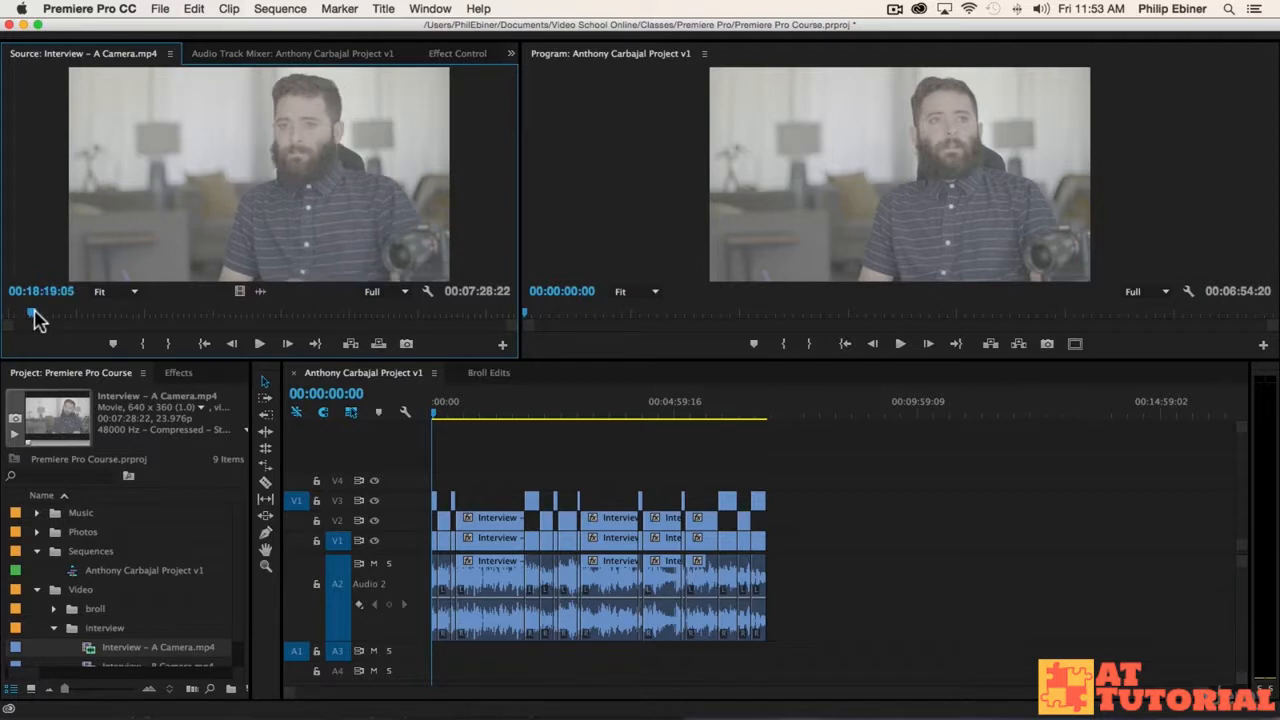
pyautogui.press('space')
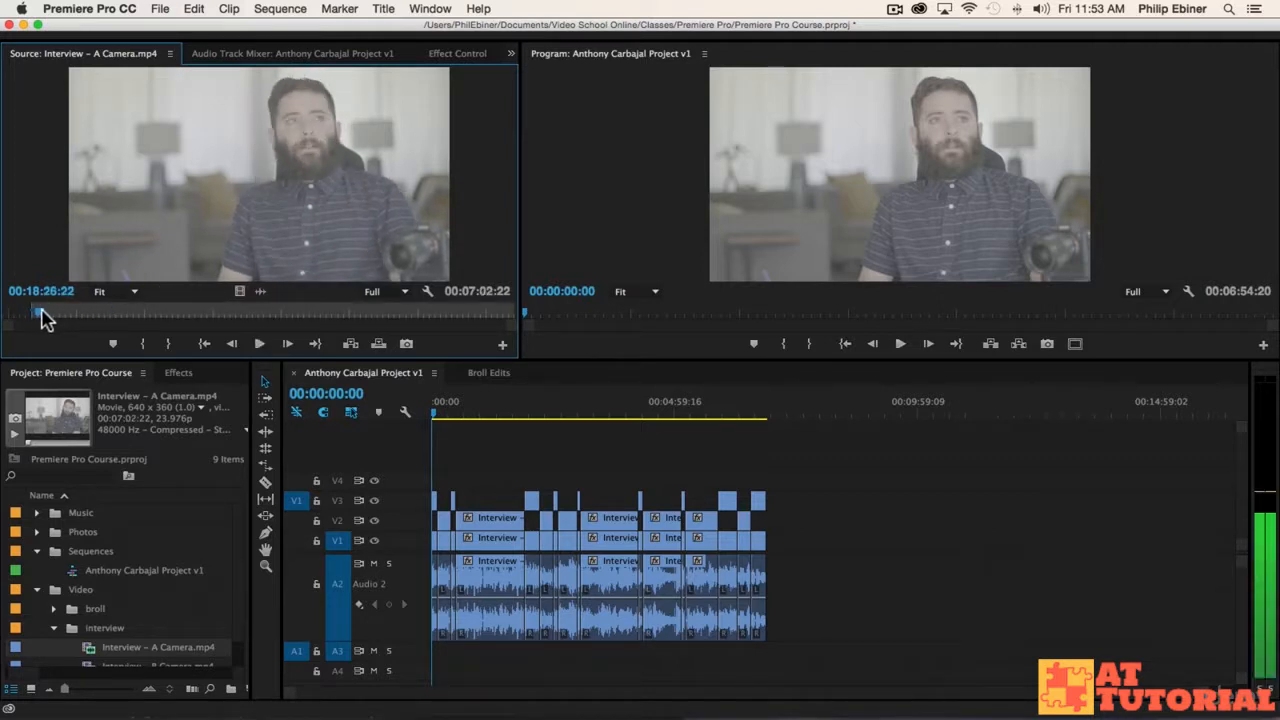
pyautogui.press('space')
pyautogui.press('o')
# Place the marked A Camera excerpt in the timeline beyond the last clip and delete it again
pyautogui.moveTo(250, 260); pyautogui.dragTo(841, 560)
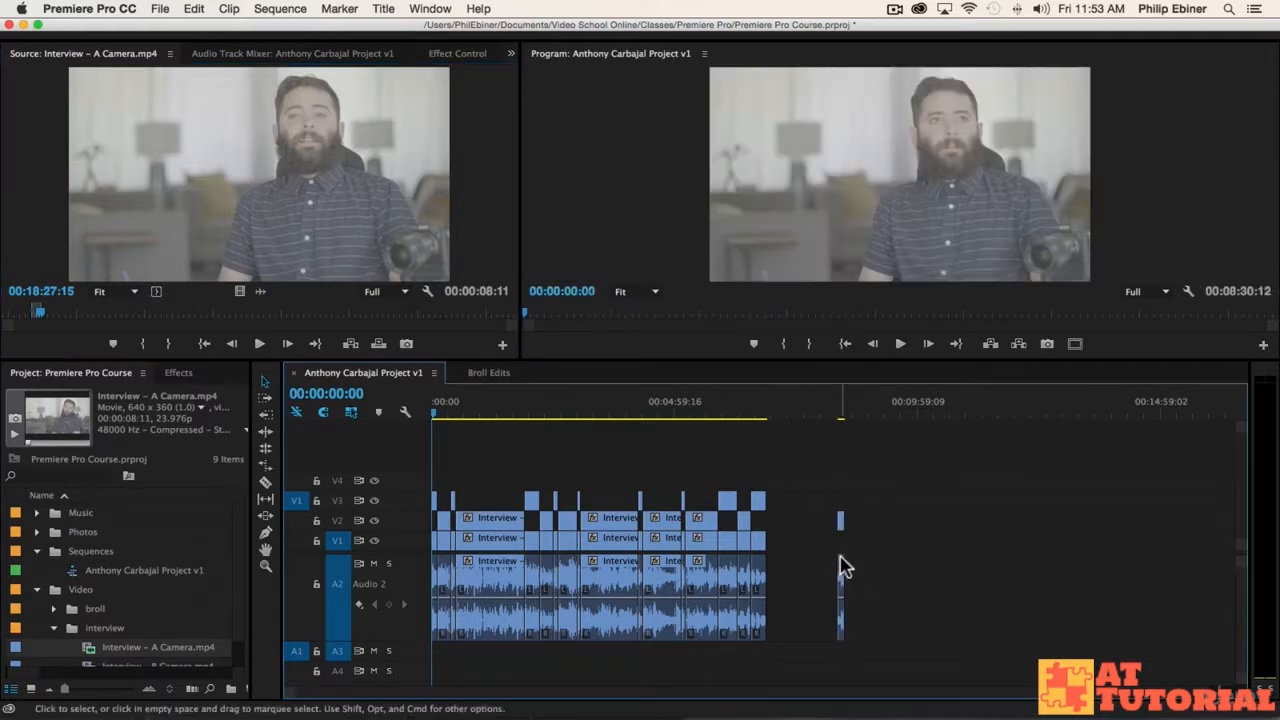
pyautogui.moveTo(884, 484); pyautogui.dragTo(836, 610)
pyautogui.press('Delete')
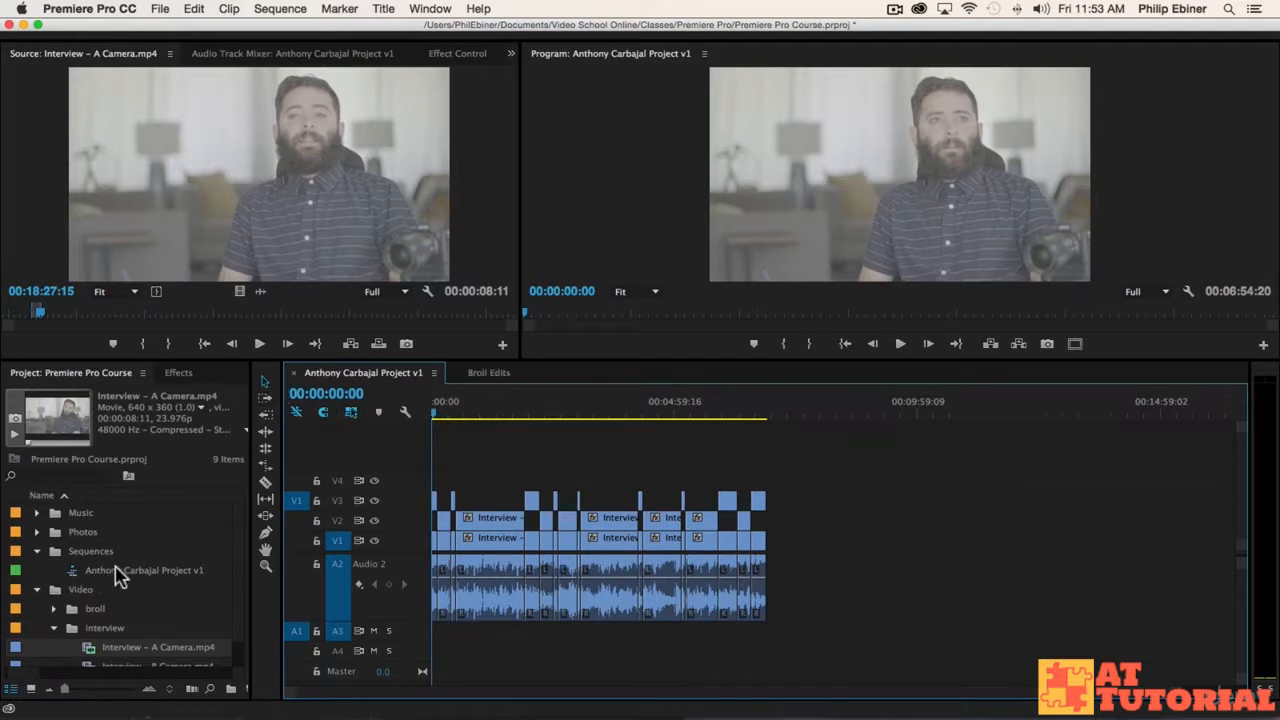
# Rename the interview sequence in the Sequences bin as Synced Interview
pyautogui.click(112, 572)
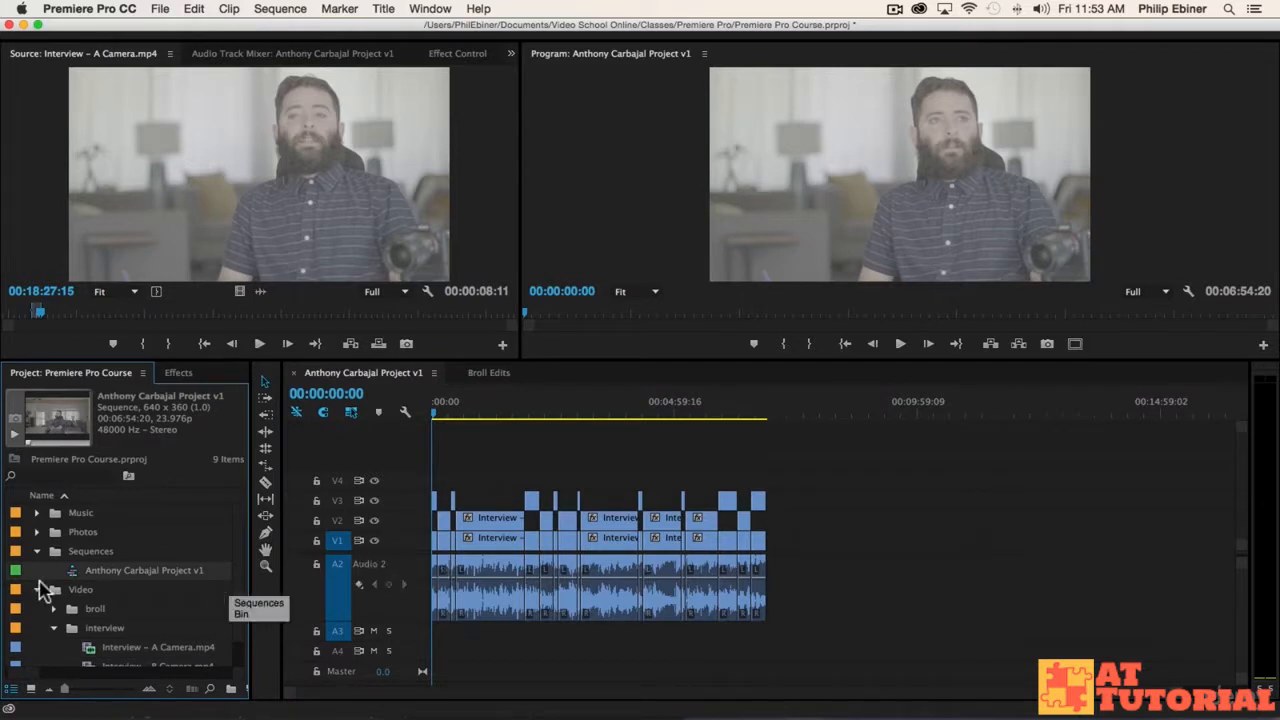
pyautogui.press('Return')
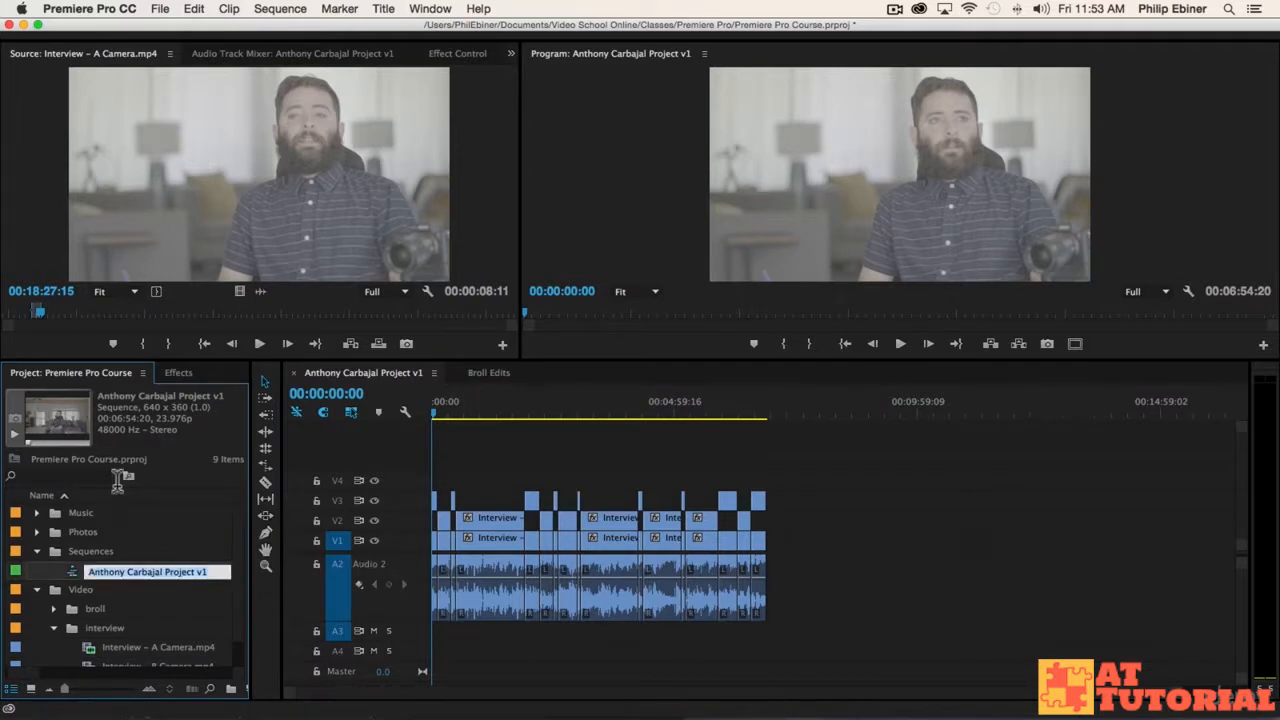
pyautogui.write('Sel')
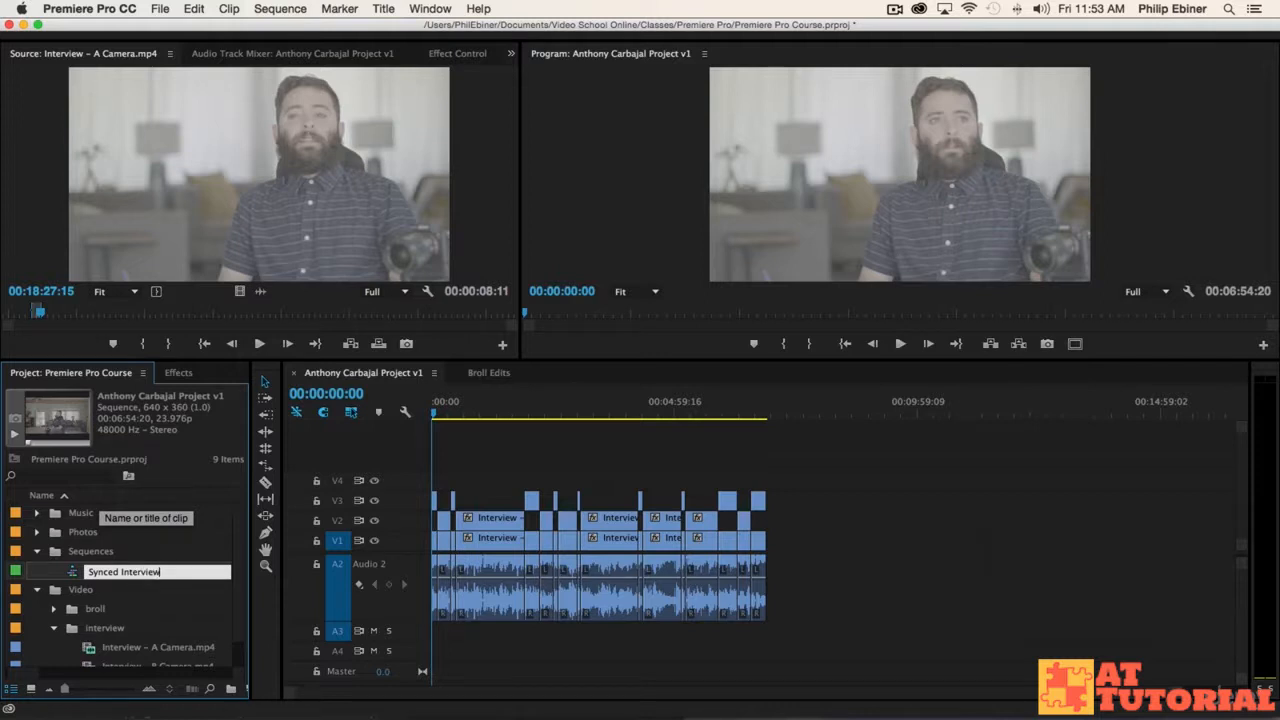
pyautogui.press('Tab')
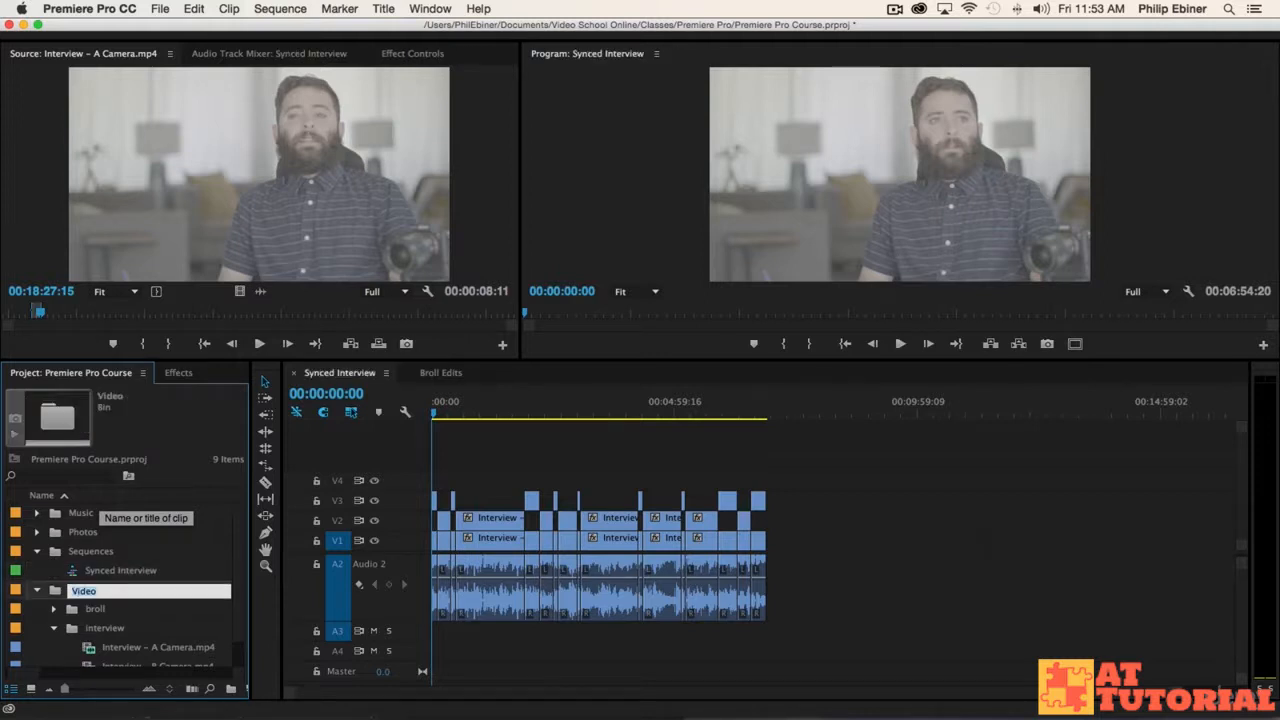
# Copy the Synced Interview sequence and paste the duplicate into the Sequences bin
pyautogui.click(74, 572)
pyautogui.click(83, 548)
pyautogui.press('super+v')
# Rename the duplicated sequence as Selects and open it in the timeline
pyautogui.click(110, 590)
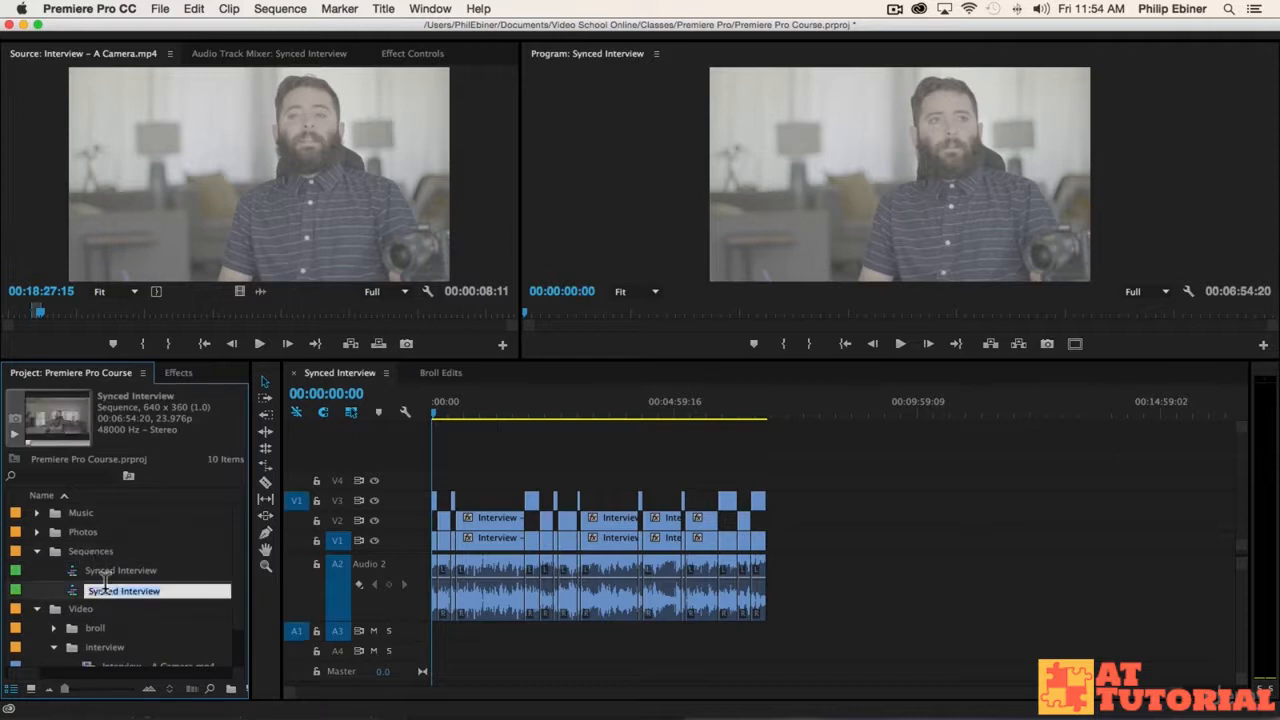
pyautogui.write('S')
pyautogui.press('Return')
pyautogui.doubleClick(72, 596)
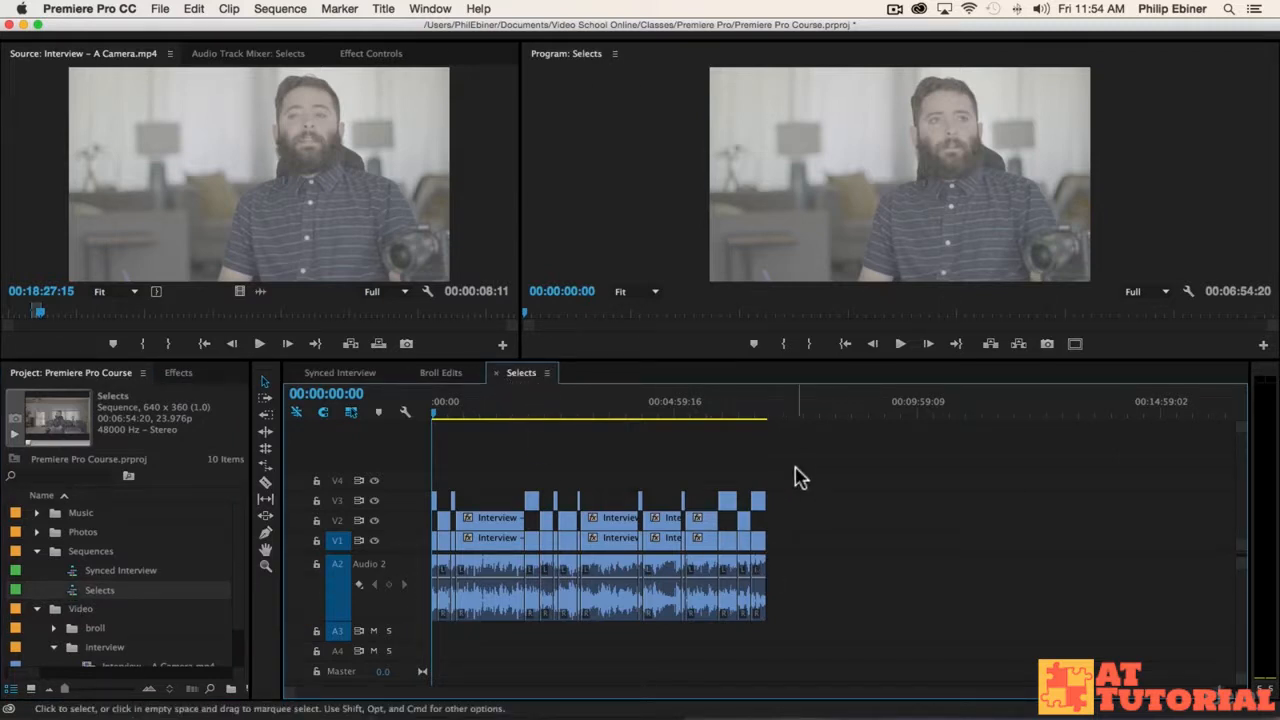
# Delete every segment not raised to V3 from the Selects timeline, including its A Camera, B Camera and audio clips
pyautogui.press('=')
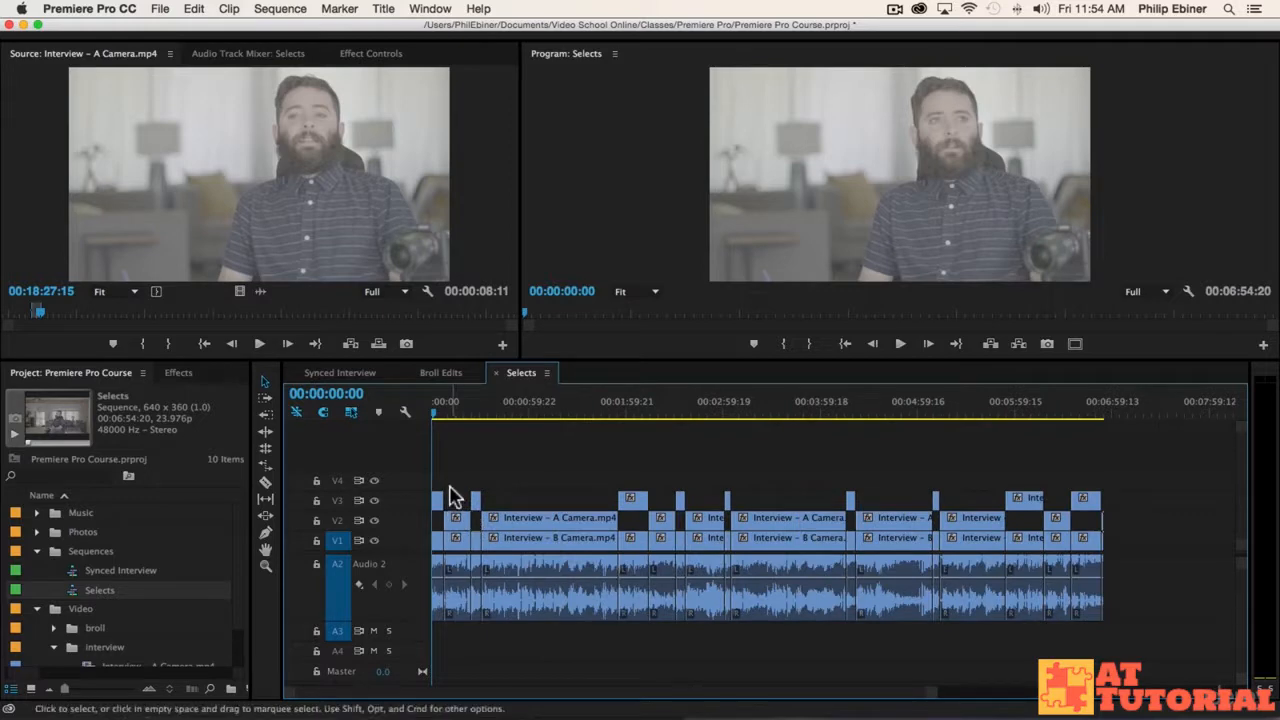
pyautogui.moveTo(450, 488); pyautogui.dragTo(462, 612)
pyautogui.press('Delete')
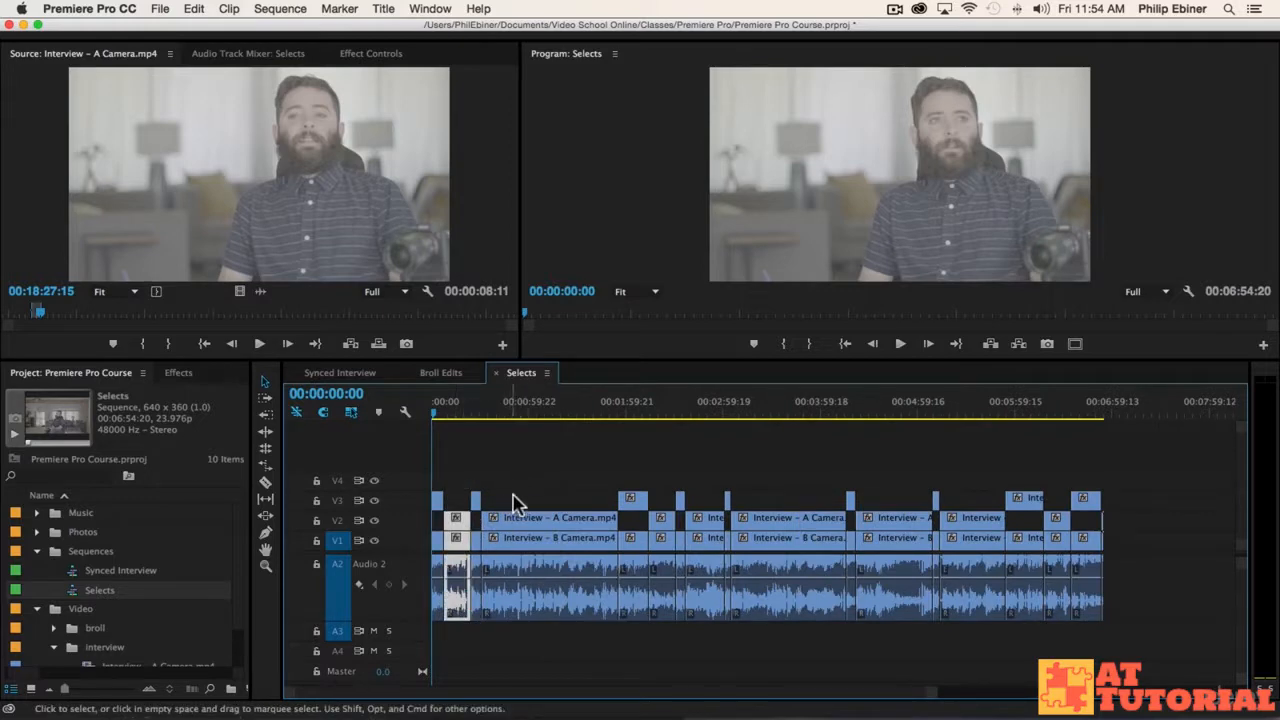
pyautogui.moveTo(531, 480); pyautogui.dragTo(537, 641)
pyautogui.press('Delete')
pyautogui.moveTo(657, 491); pyautogui.dragTo(655, 580)
pyautogui.press('Delete')
pyautogui.moveTo(720, 471); pyautogui.dragTo(730, 597)
pyautogui.press('Delete')
pyautogui.moveTo(776, 444); pyautogui.dragTo(777, 580)
pyautogui.press('Delete')
pyautogui.moveTo(889, 480); pyautogui.dragTo(891, 630)
pyautogui.press('Delete')
pyautogui.moveTo(976, 490); pyautogui.dragTo(976, 592)
pyautogui.press('Delete')
pyautogui.moveTo(1050, 506); pyautogui.dragTo(1056, 632)
pyautogui.press('Delete')
pyautogui.moveTo(1146, 512); pyautogui.dragTo(1105, 592)
pyautogui.press('Delete')
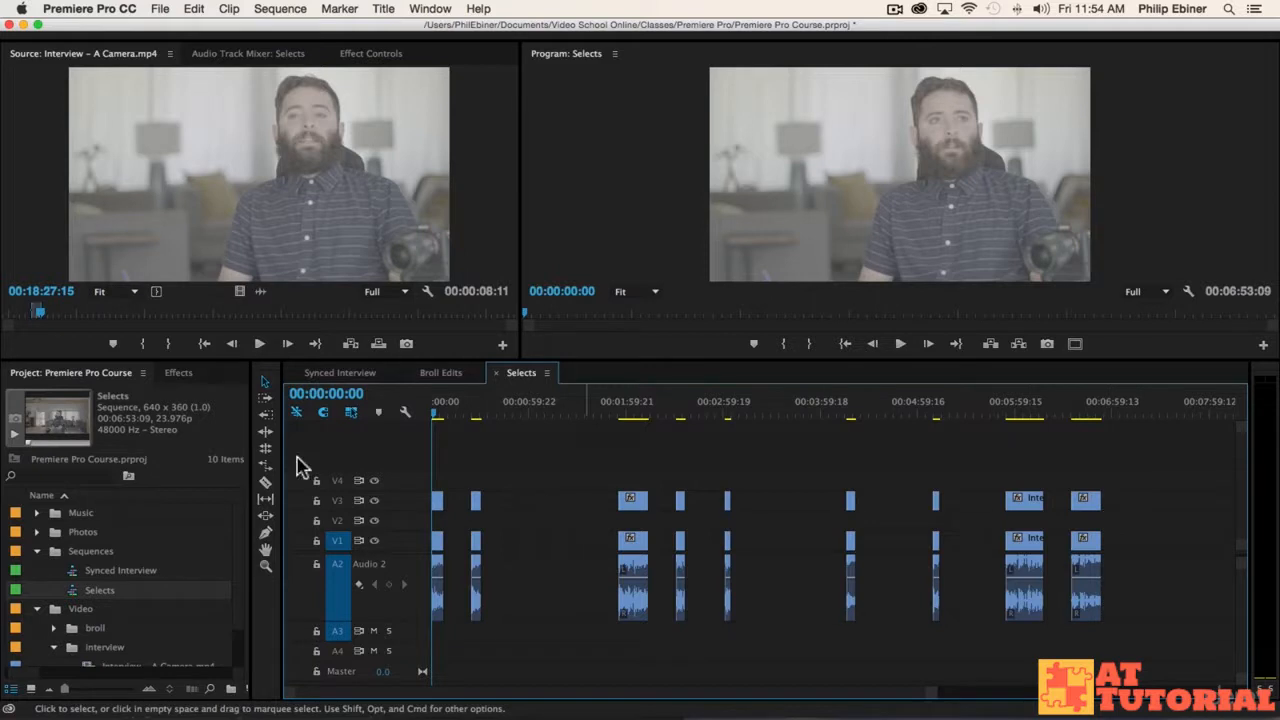
# Ripple-delete all the gaps between the remaining interview segments and move the playhead to the end of the last clip
pyautogui.click(462, 542)
pyautogui.press('Delete')
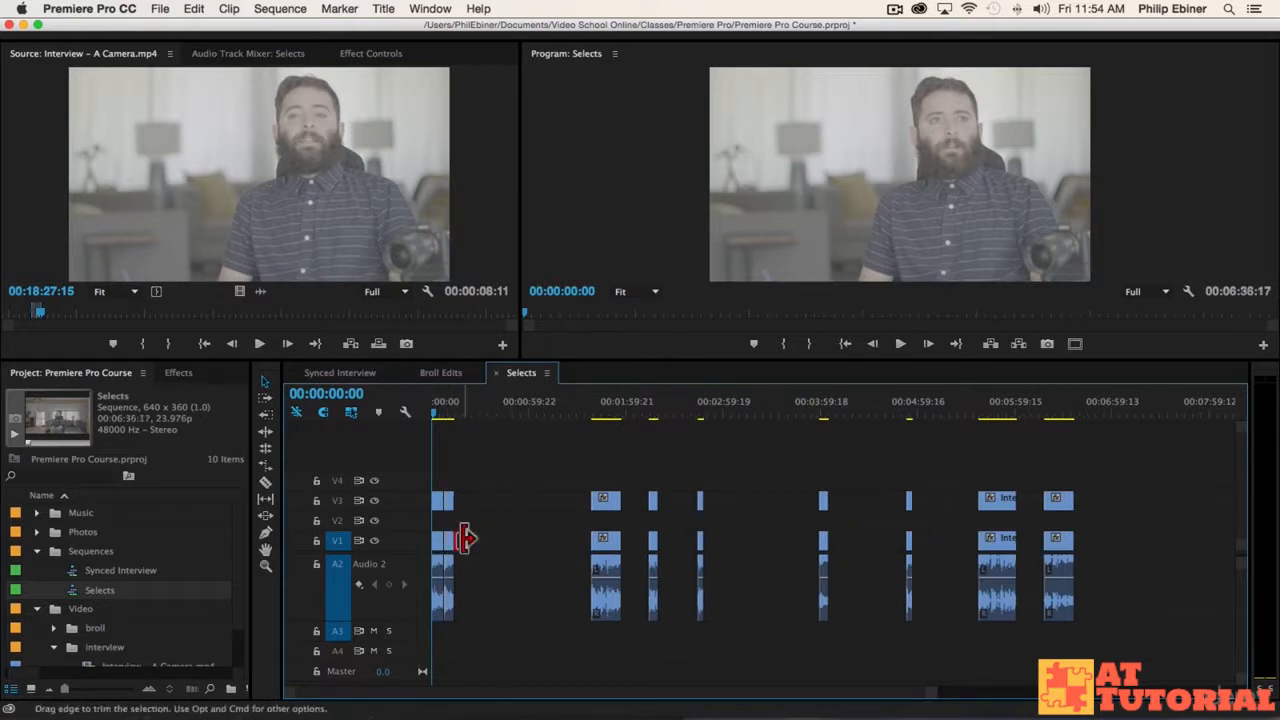
pyautogui.click(488, 542)
pyautogui.press('Delete')
pyautogui.click(495, 542)
pyautogui.press('Delete')
pyautogui.click(508, 542)
pyautogui.press('Delete')
pyautogui.click(549, 542)
pyautogui.press('Delete')
pyautogui.click(549, 548)
pyautogui.press('Delete')
pyautogui.click(578, 548)
pyautogui.press('Delete')
pyautogui.click(577, 548)
pyautogui.press('Delete')
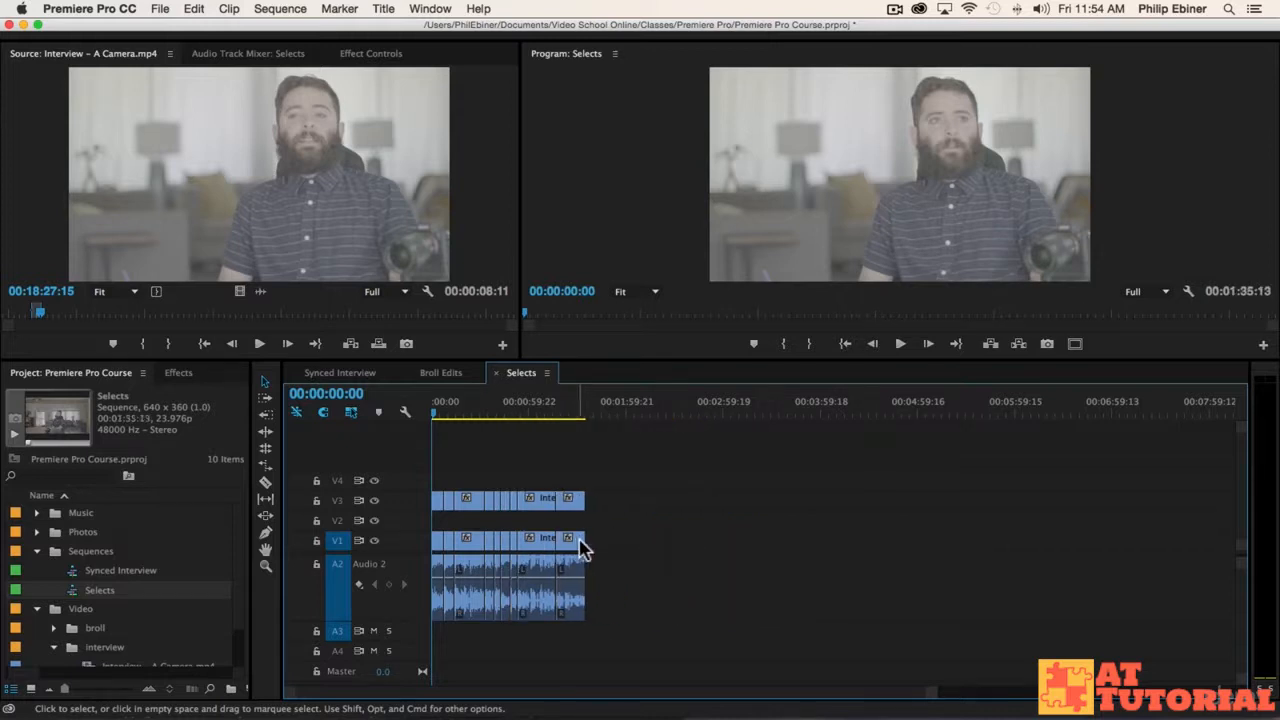
pyautogui.click(587, 413)
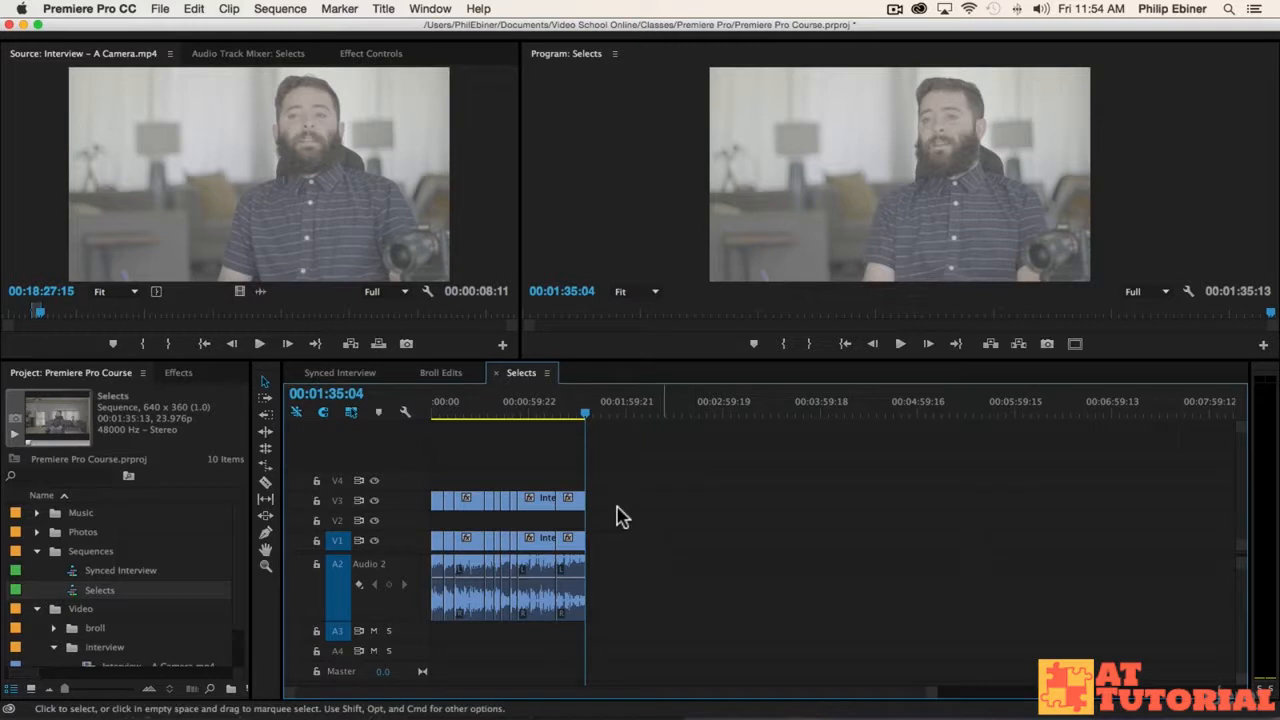
# Move all the A Camera clips in Selects from V3 down to V2, directly above the B Camera clips
pyautogui.click(56, 591)
pyautogui.click(85, 597)
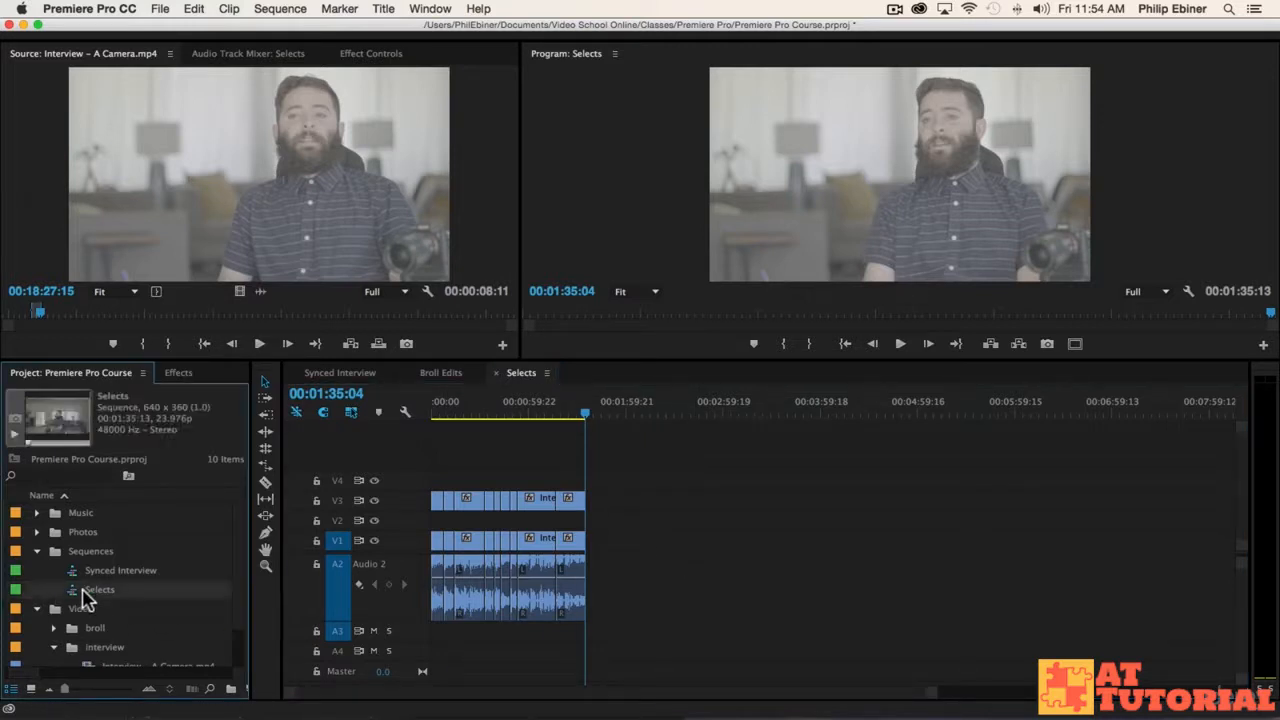
pyautogui.moveTo(651, 477); pyautogui.dragTo(435, 520)
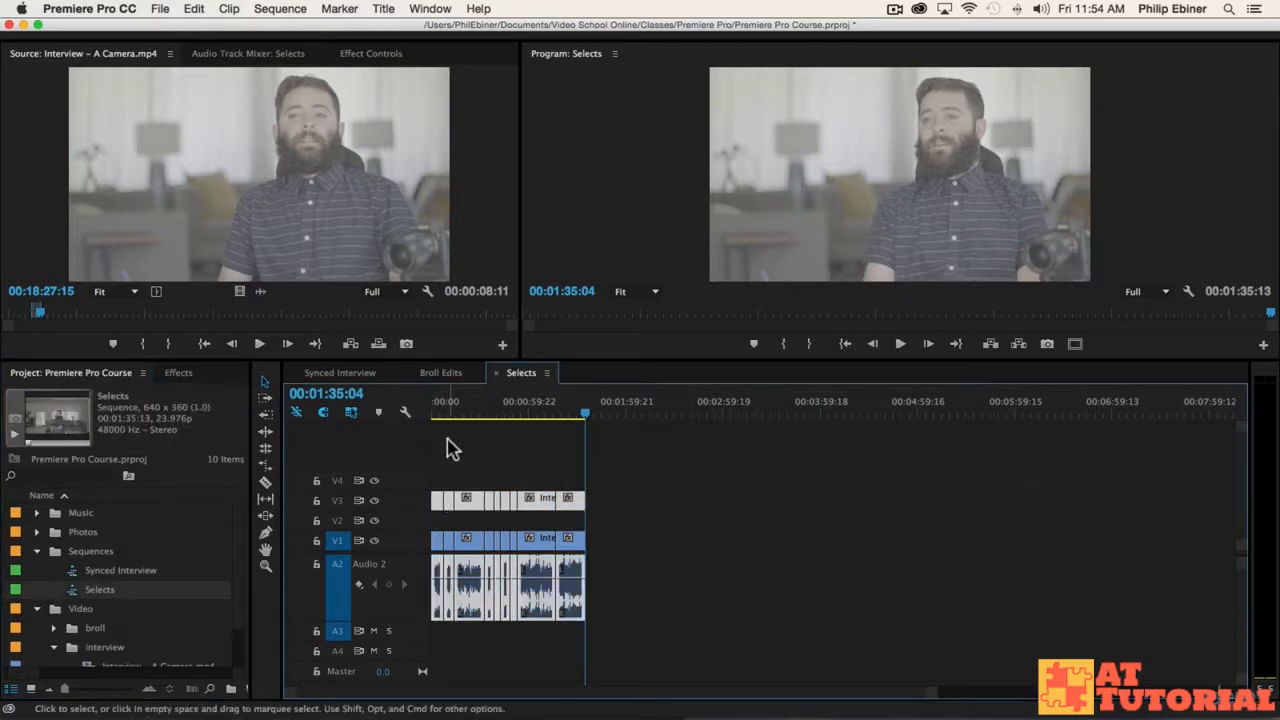
pyautogui.press('Home')
pyautogui.press('\\')
pyautogui.moveTo(476, 500); pyautogui.dragTo(480, 520)
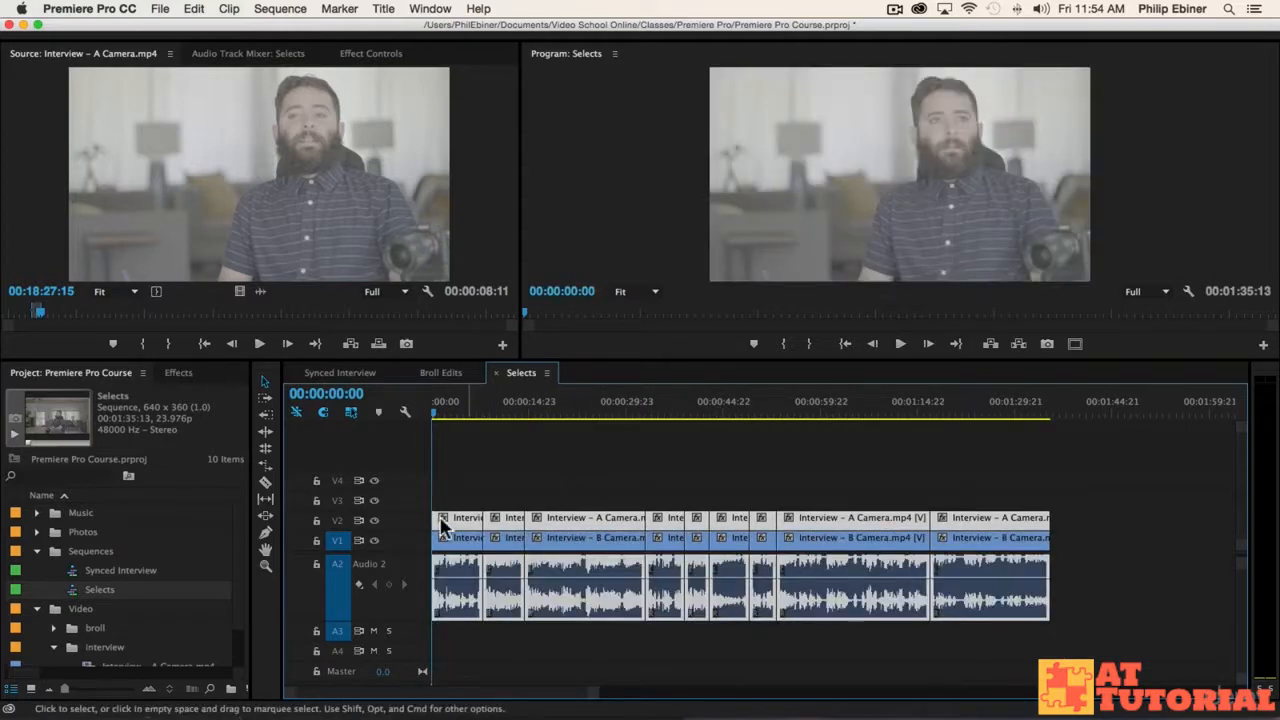
# Copy the Selects sequence and paste the duplicate into the Sequences bin
pyautogui.click(90, 592)
pyautogui.click(98, 552)
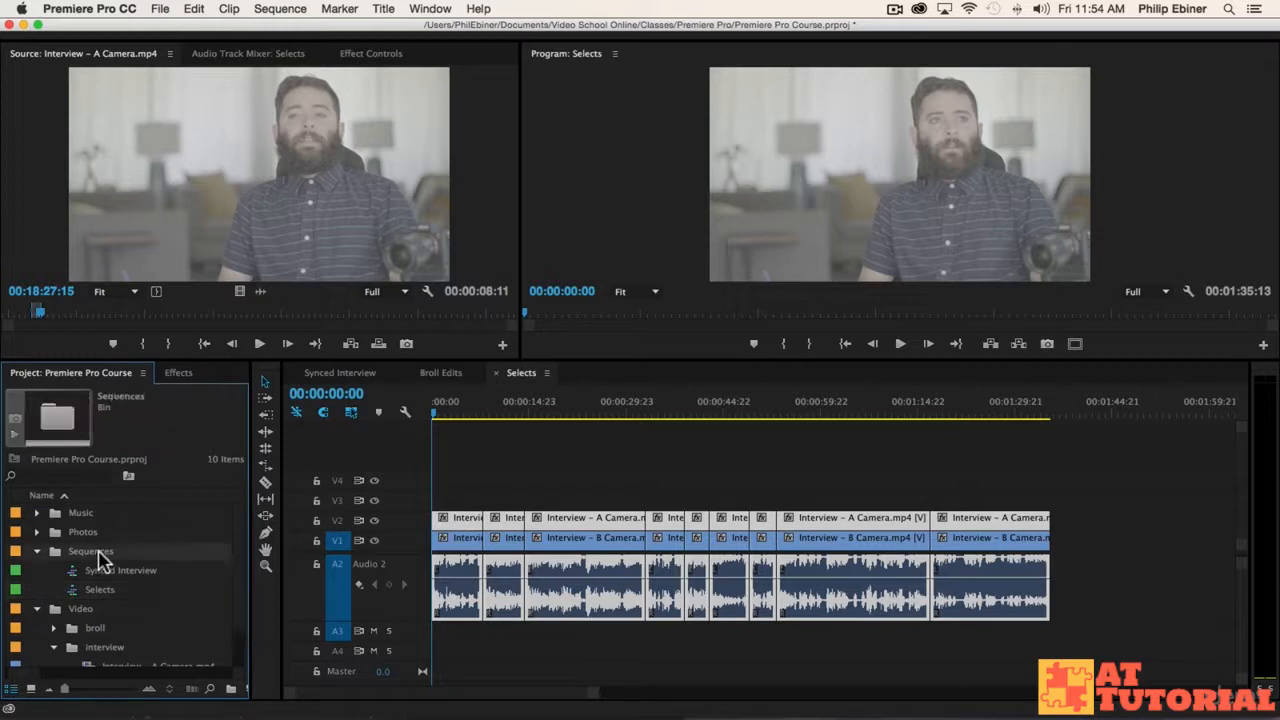
pyautogui.press('super+v')
# Rename the duplicated Selects sequence with the interviewee's first name followed by v1 and open it in the timeline
pyautogui.click(106, 590)
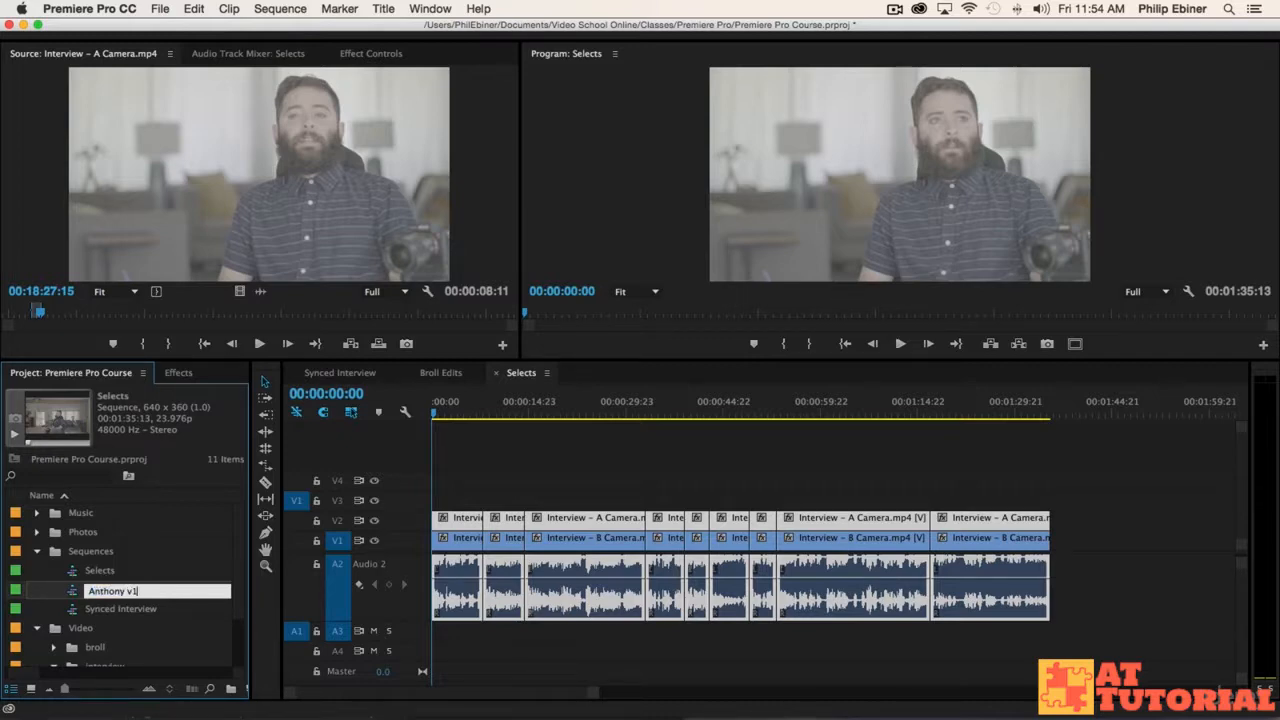
pyautogui.click(65, 592)
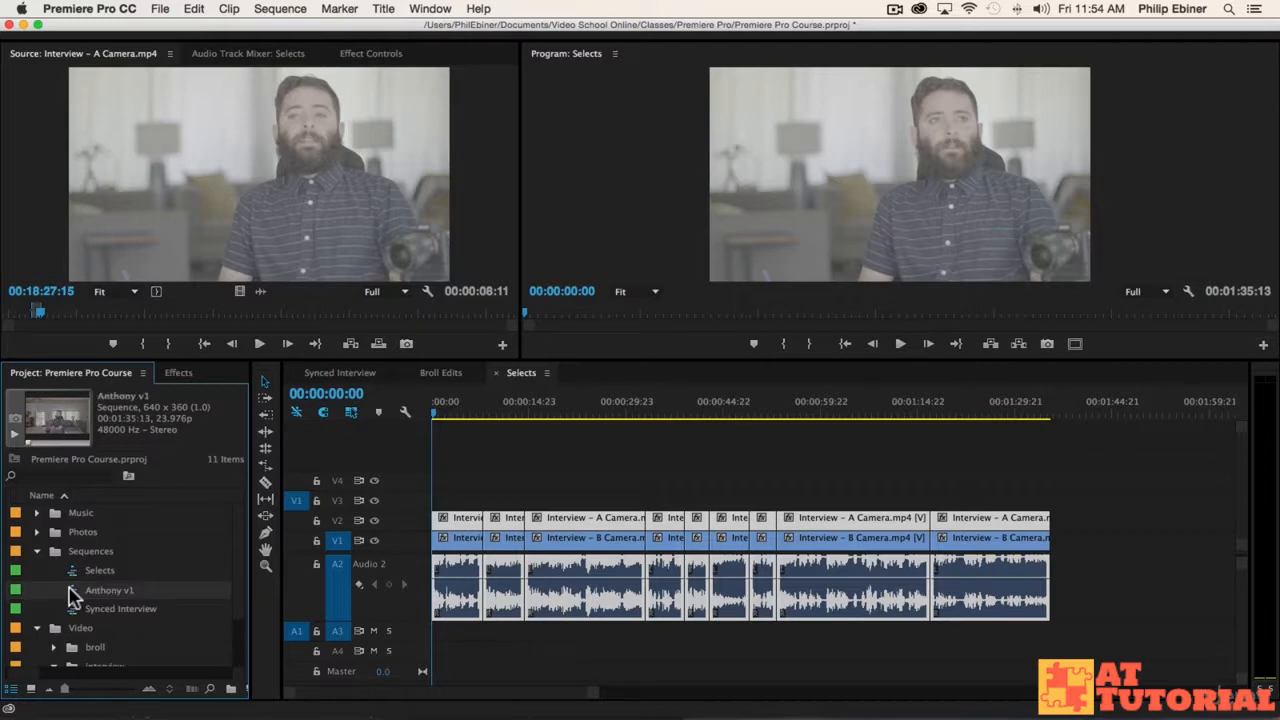
pyautogui.doubleClick(73, 595)
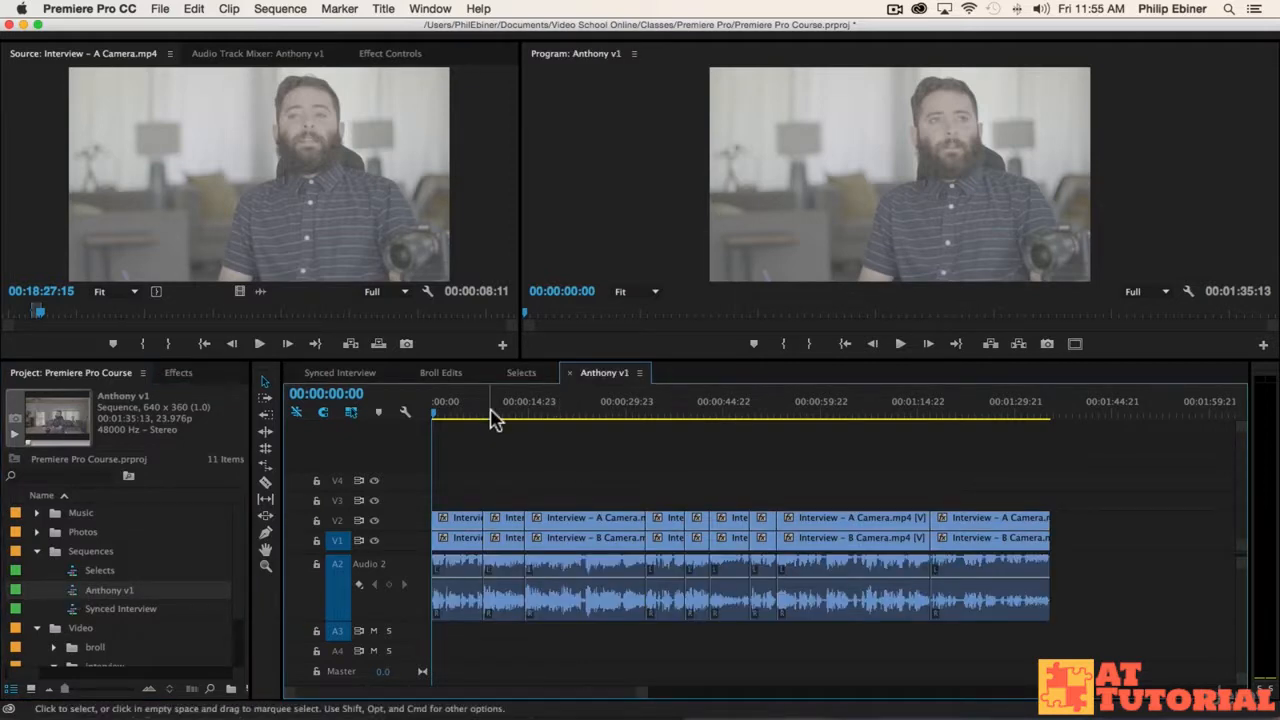
# Close the Selects, Broll Edits and Synced Interview sequences in the timeline, keeping only the v1 sequence open
pyautogui.click(520, 373)
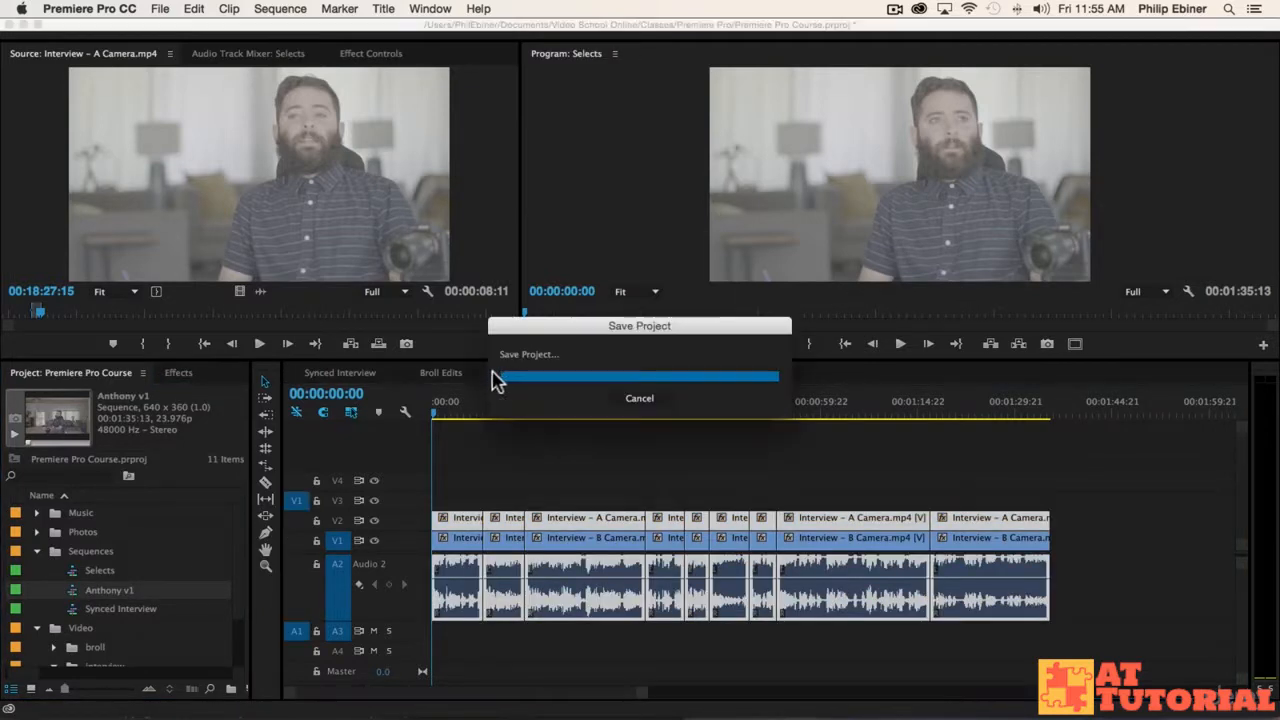
pyautogui.click(497, 373)
pyautogui.click(450, 373)
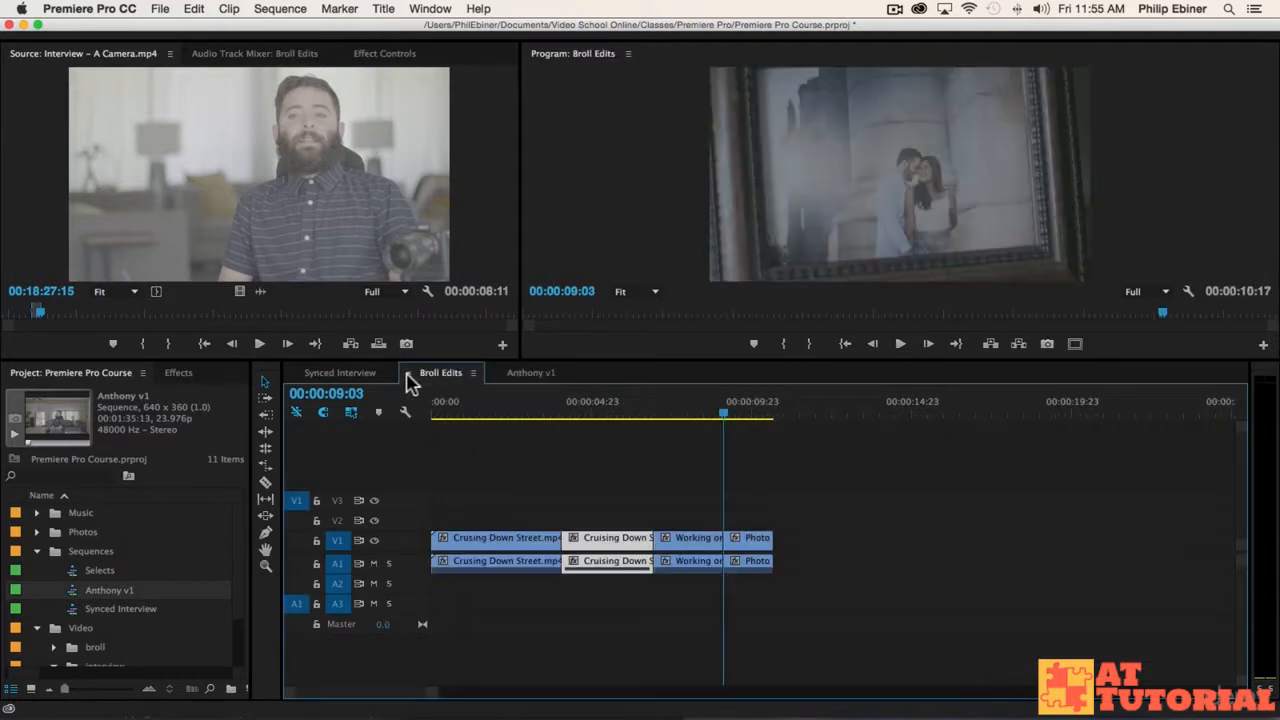
pyautogui.click(408, 373)
pyautogui.click(340, 373)
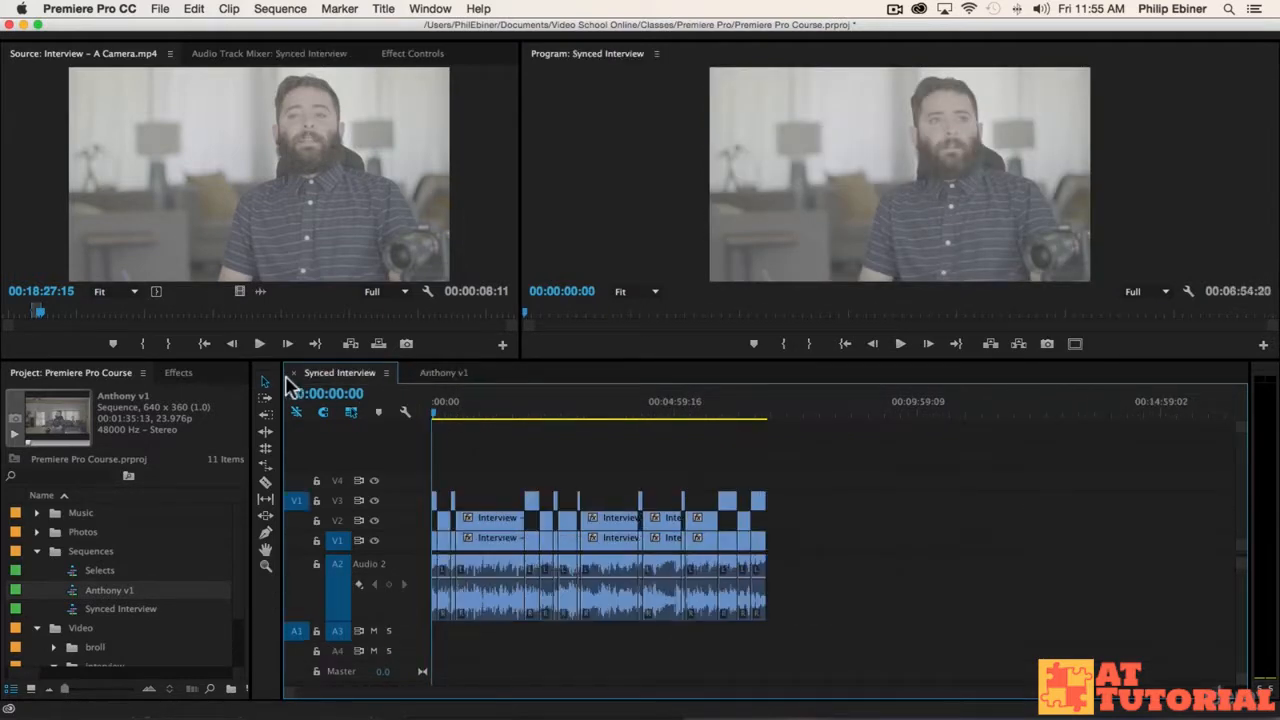
pyautogui.click(292, 373)
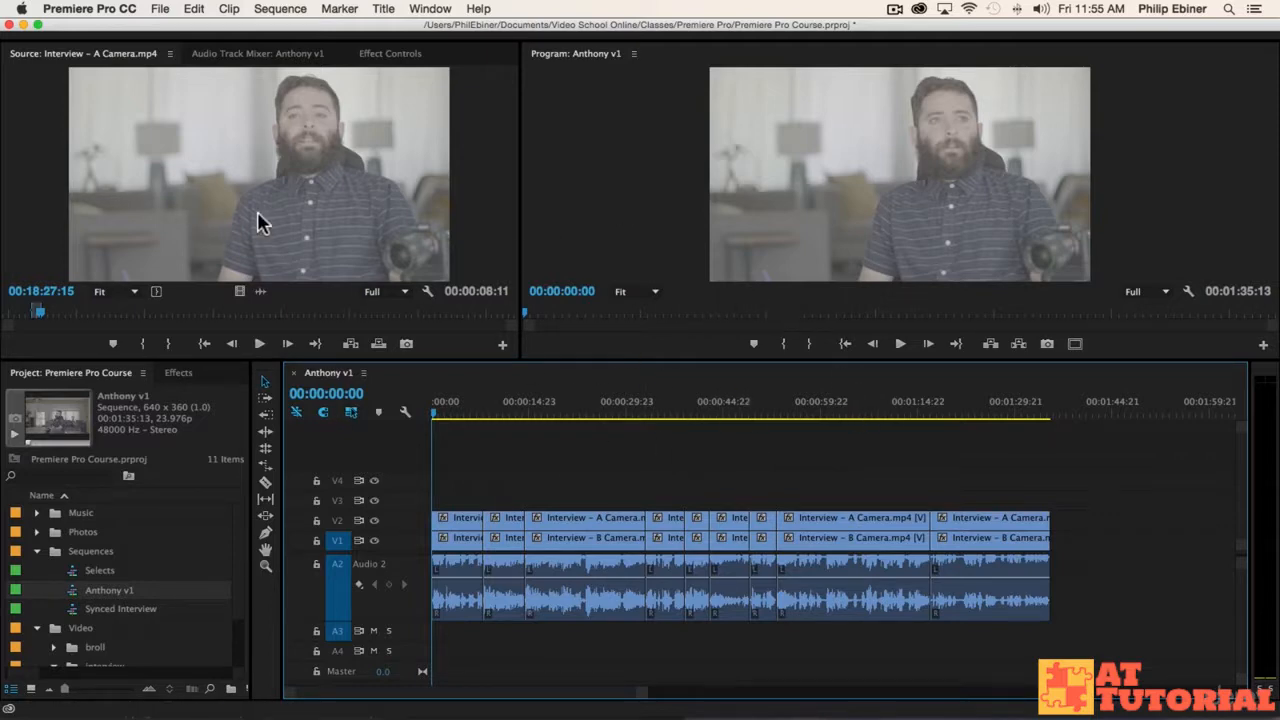
# Examine the Auto Save preferences for the automatic save interval and maximum project versions, and accept the dialog
pyautogui.click(156, 9)
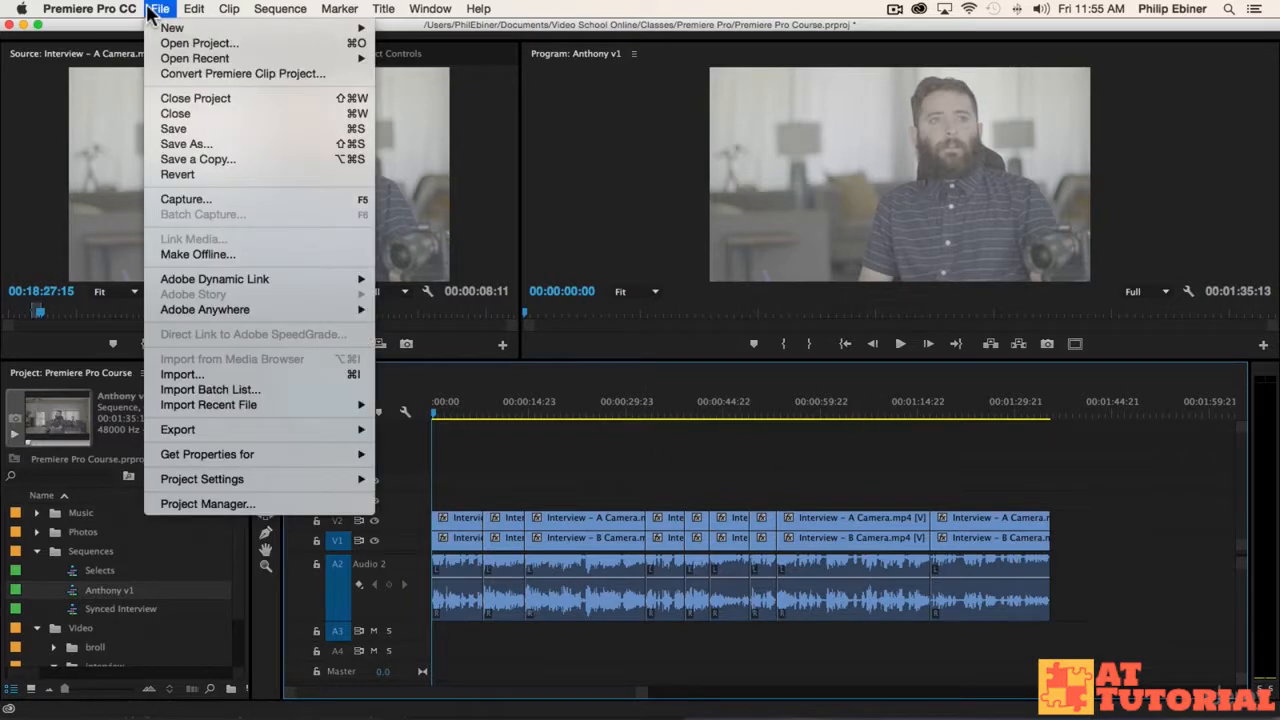
pyautogui.moveTo(117, 10)
pyautogui.moveTo(108, 55)
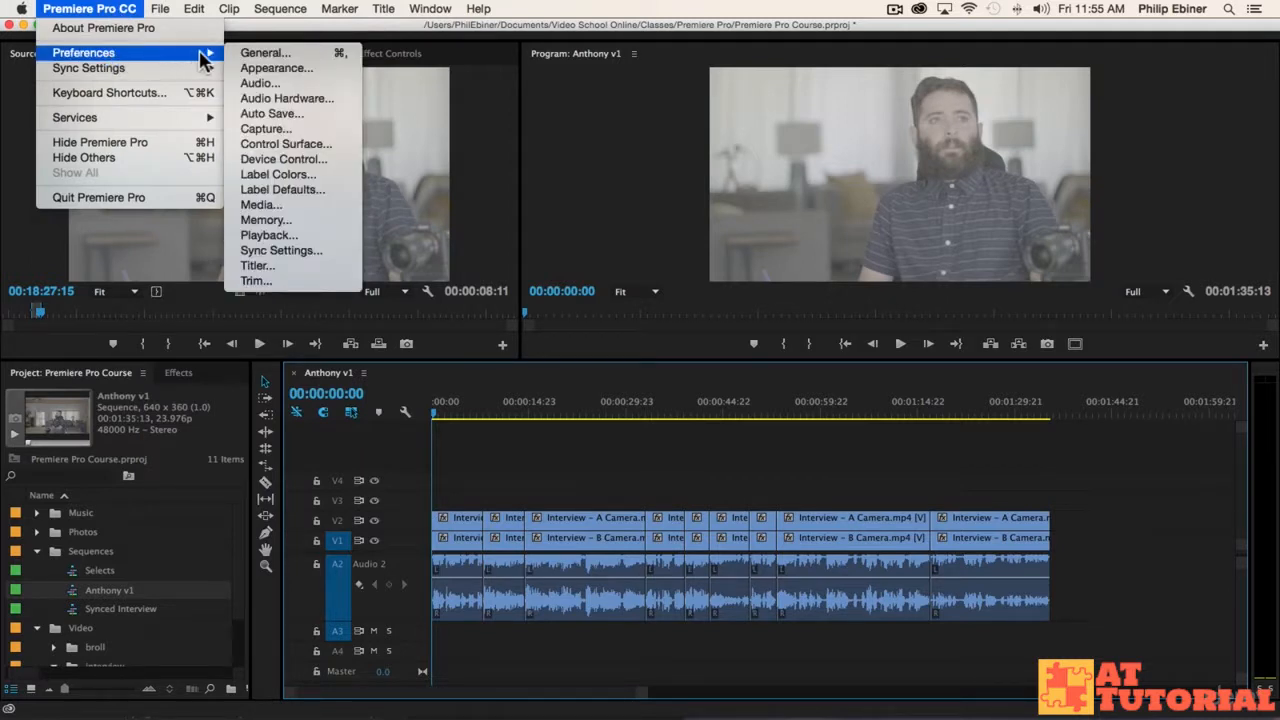
pyautogui.click(265, 52)
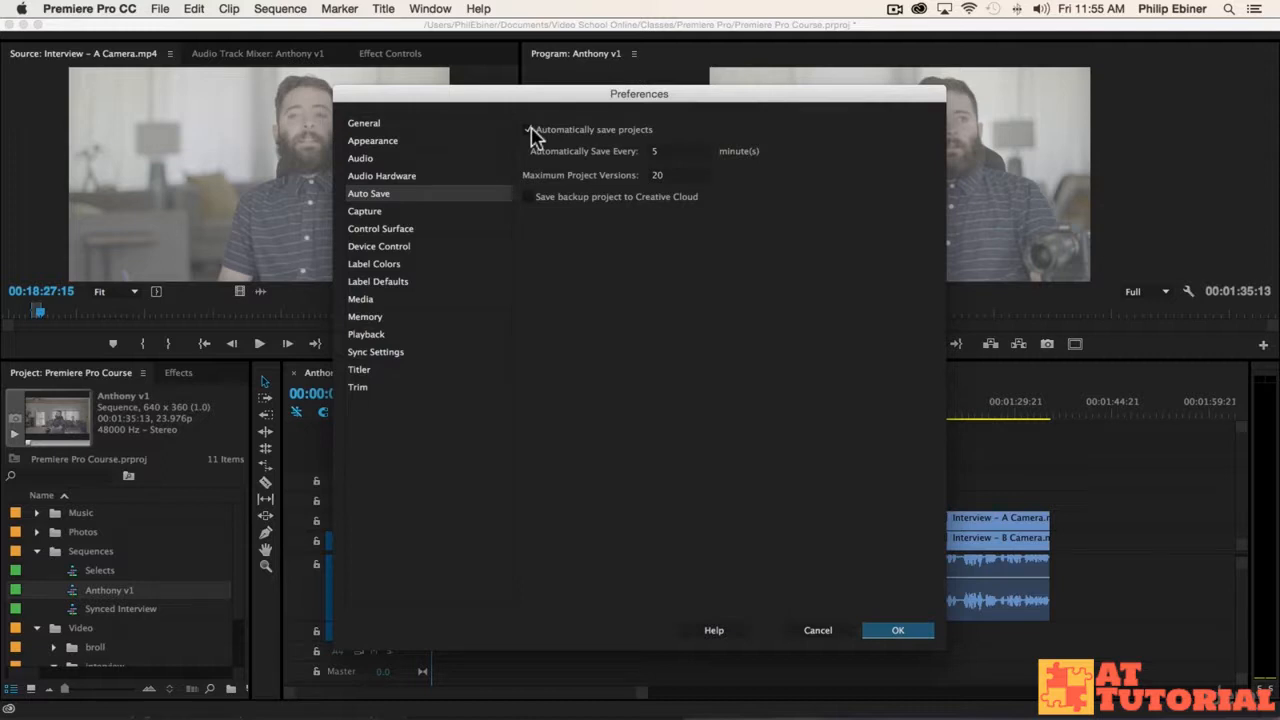
pyautogui.click(678, 152)
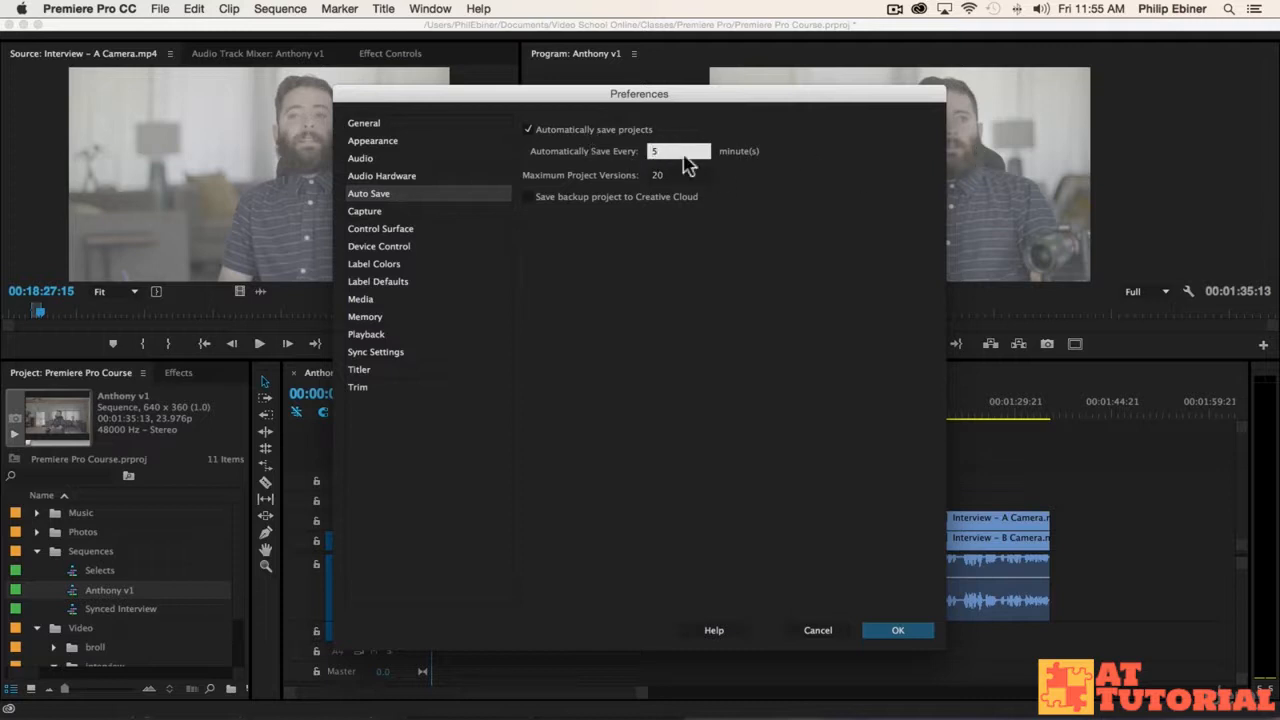
pyautogui.click(930, 213)
pyautogui.click(660, 151)
pyautogui.click(735, 195)
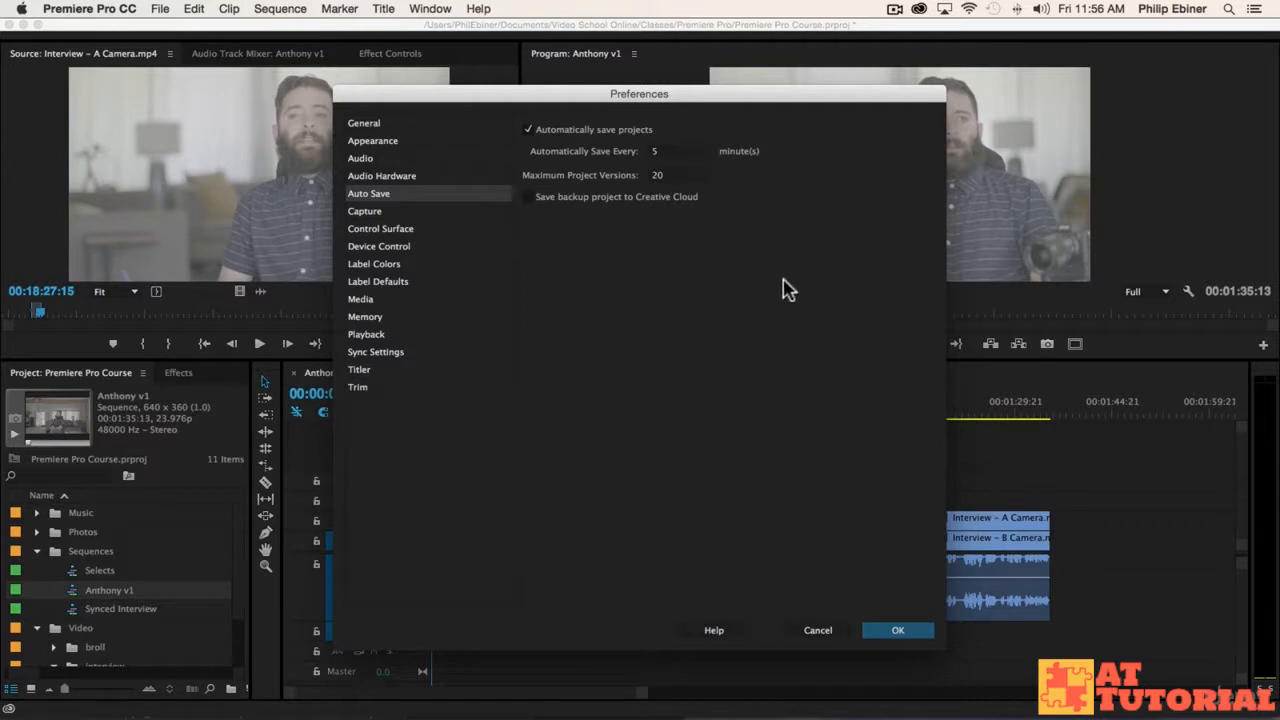
pyautogui.click(693, 182)
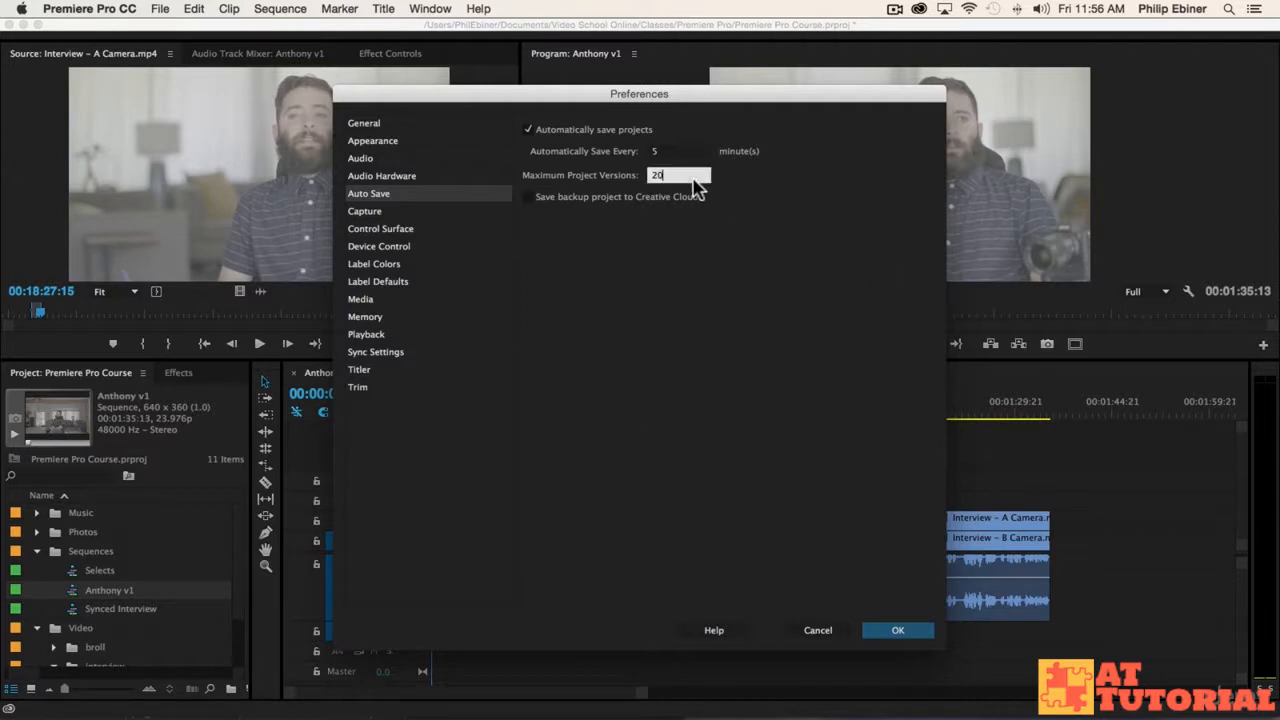
pyautogui.click(920, 634)
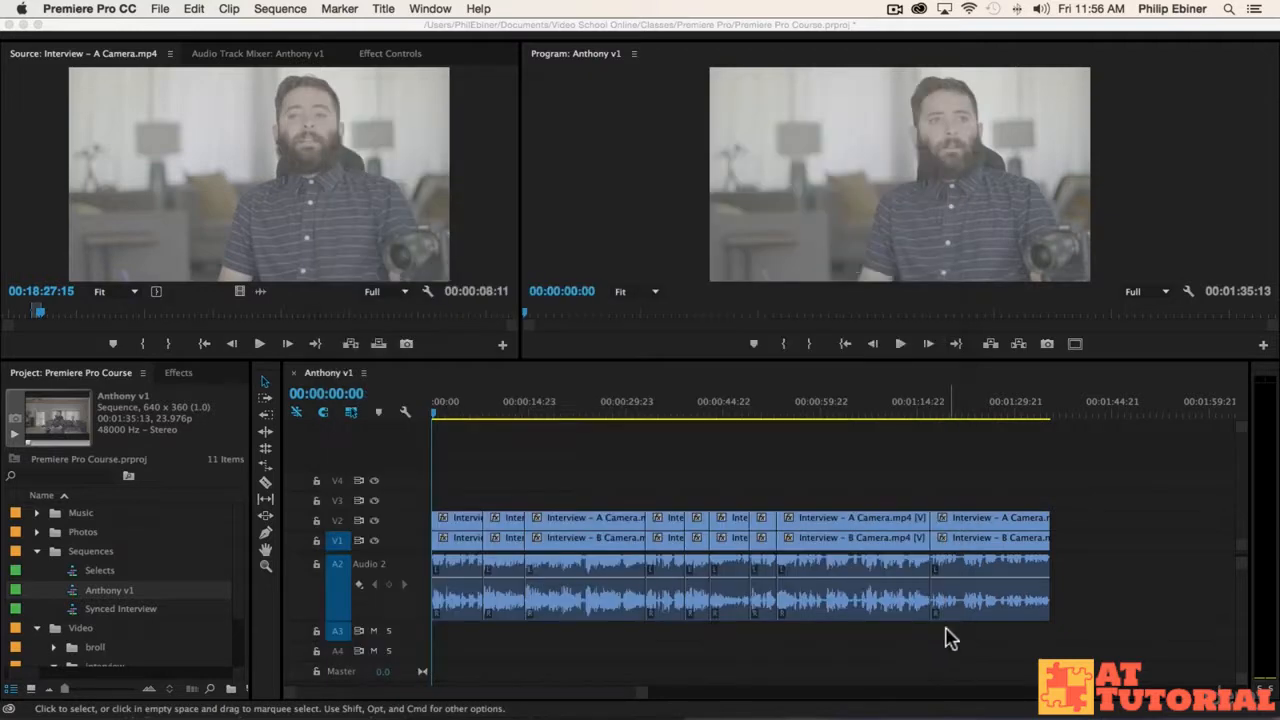
# Switch to Finder and open the Adobe Premiere Pro Auto-Save folder inside the Premiere Pro project folder
pyautogui.press('super+Tab')
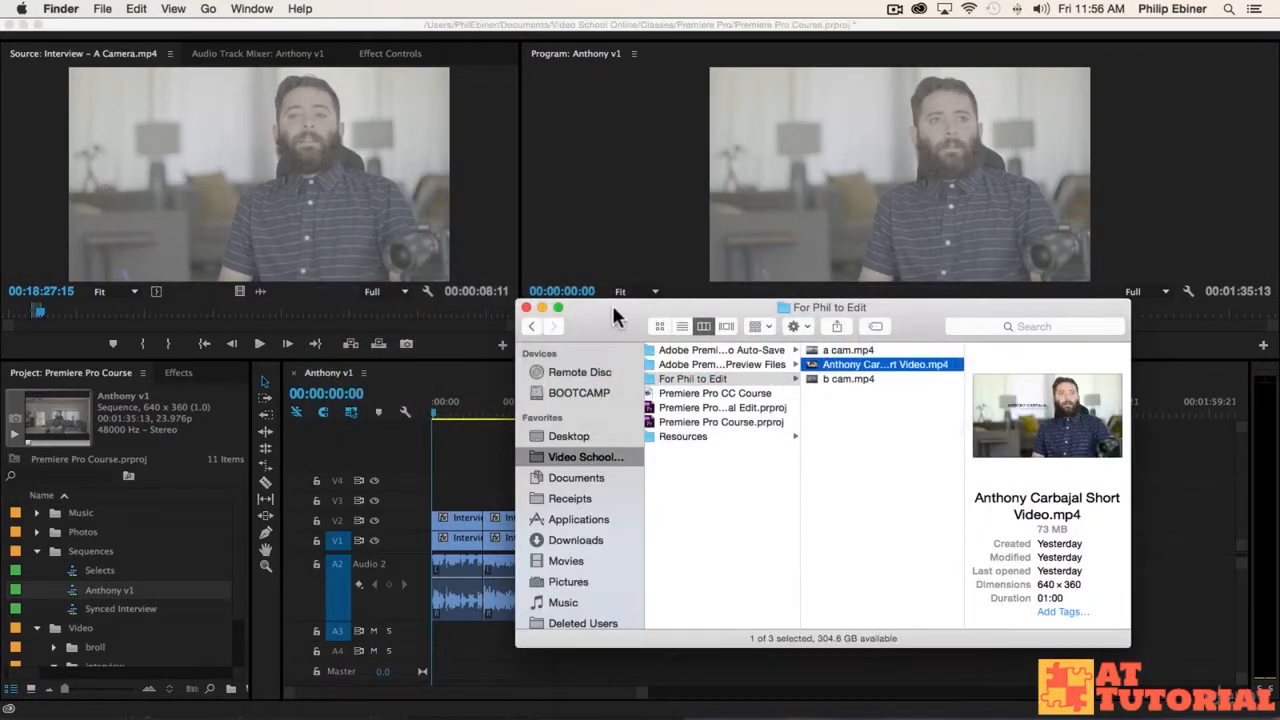
pyautogui.moveTo(613, 308); pyautogui.dragTo(488, 206)
pyautogui.moveTo(679, 430); pyautogui.dragTo(728, 427)
pyautogui.hscroll(-3, 726, 427)
pyautogui.hscroll(-2, 722, 428)
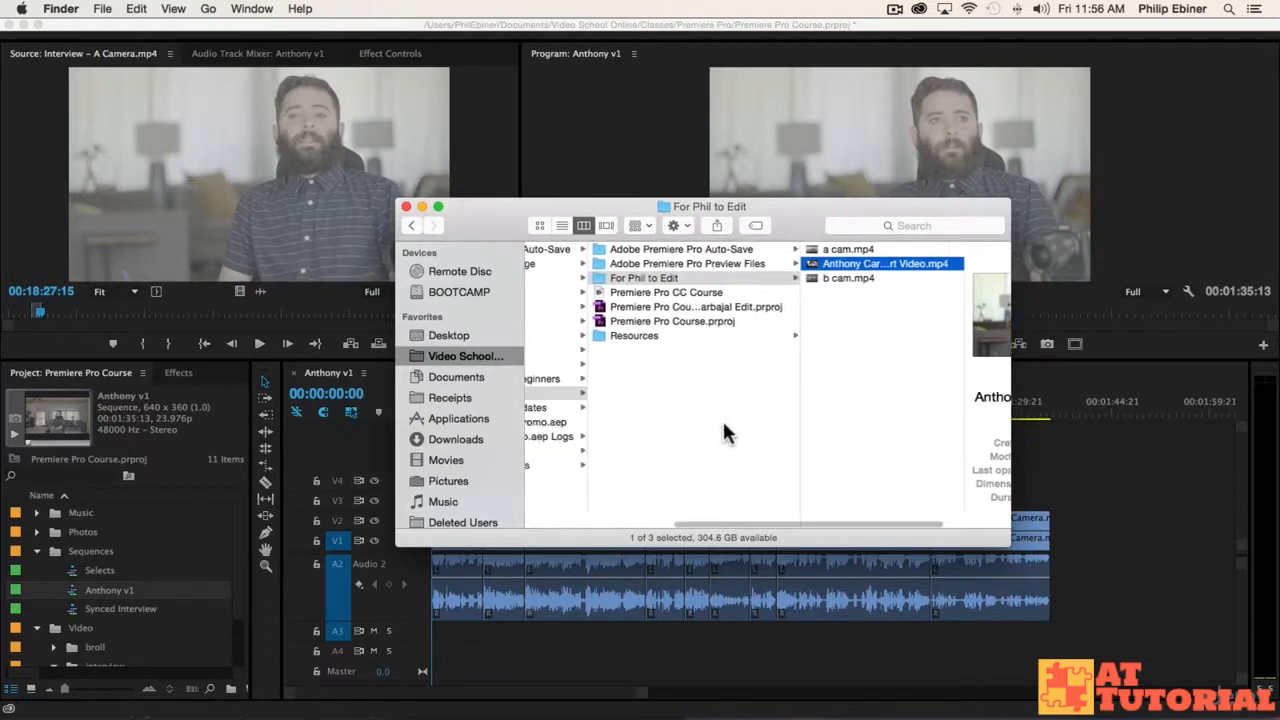
pyautogui.hscroll(-5, 788, 330)
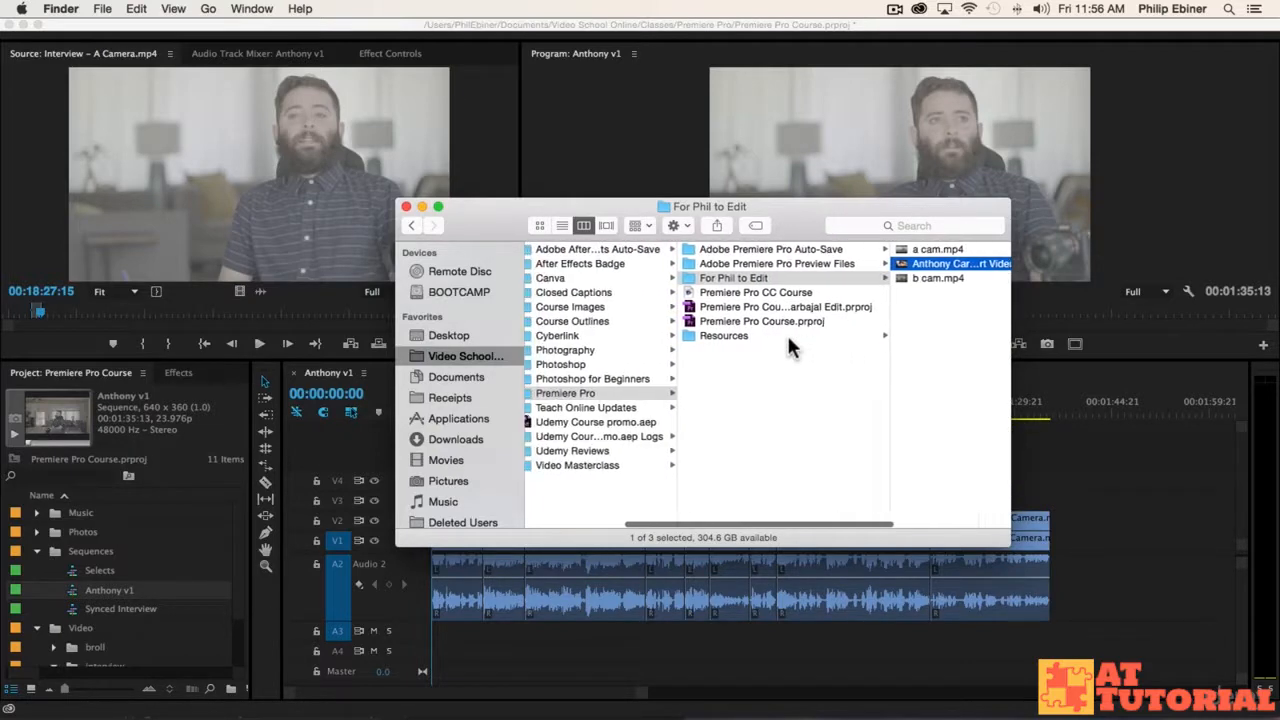
pyautogui.hscroll(1, 787, 342)
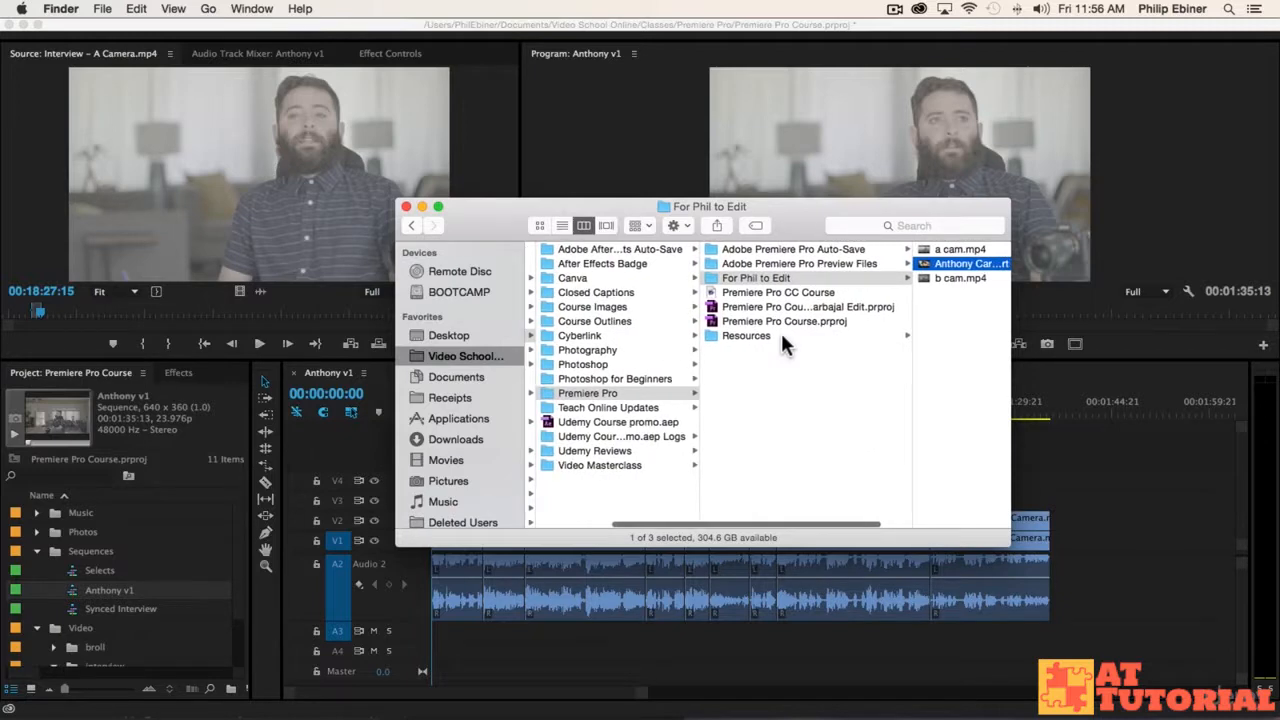
pyautogui.click(789, 251)
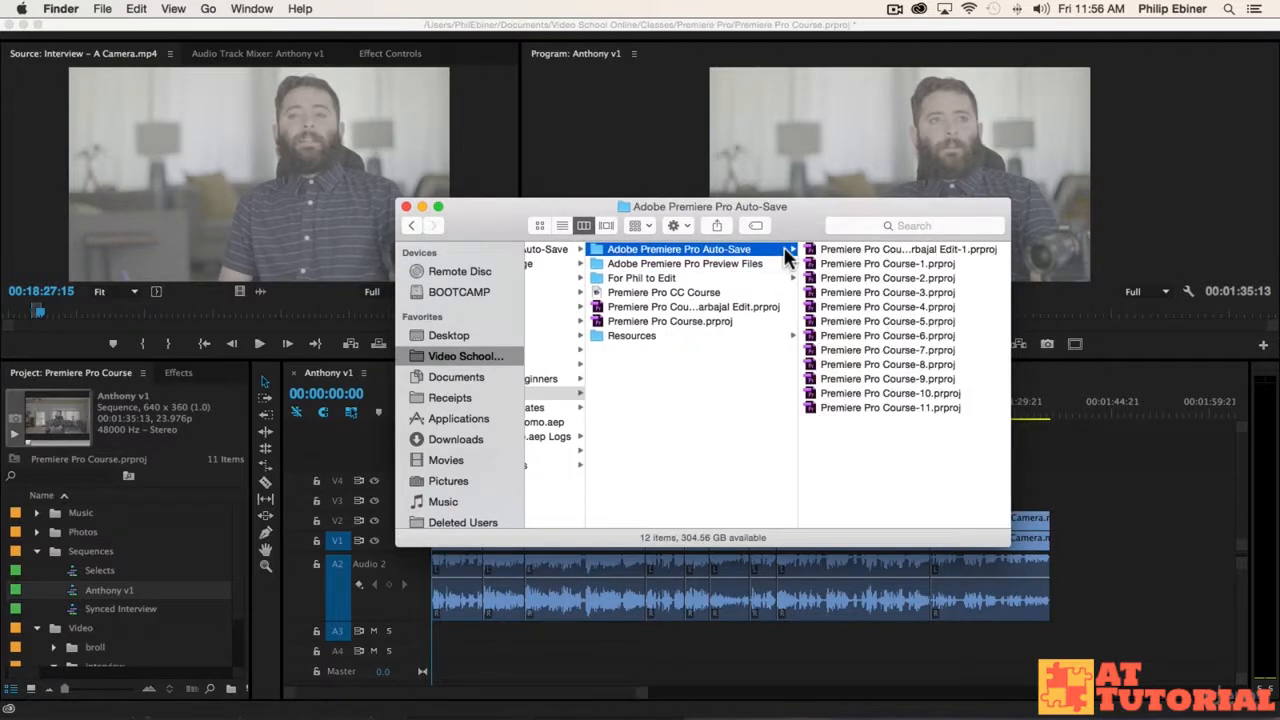
# Examine the creation times of the auto-saved Premiere Pro Course project versions, and return to Premiere Pro
pyautogui.click(890, 278)
pyautogui.press('Down')
pyautogui.press('Down')
pyautogui.press('Down')
pyautogui.press('Down')
pyautogui.press('Down')
pyautogui.press('Down')
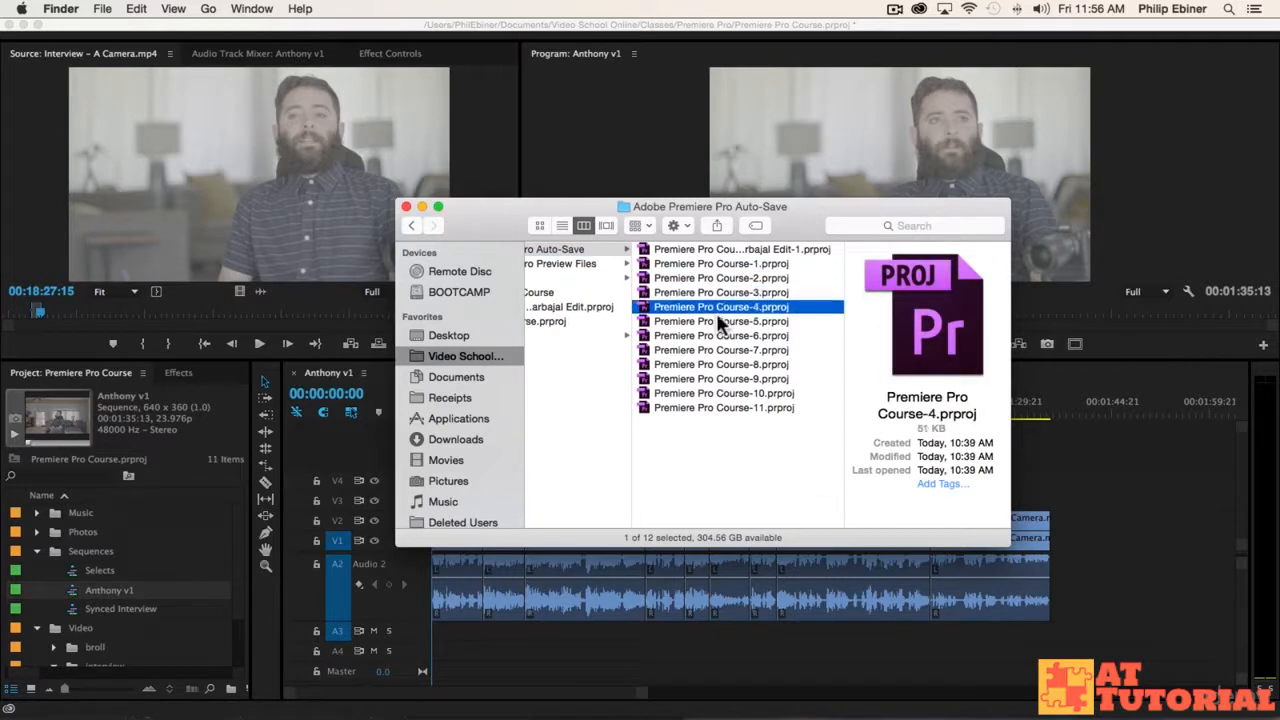
pyautogui.press('Up')
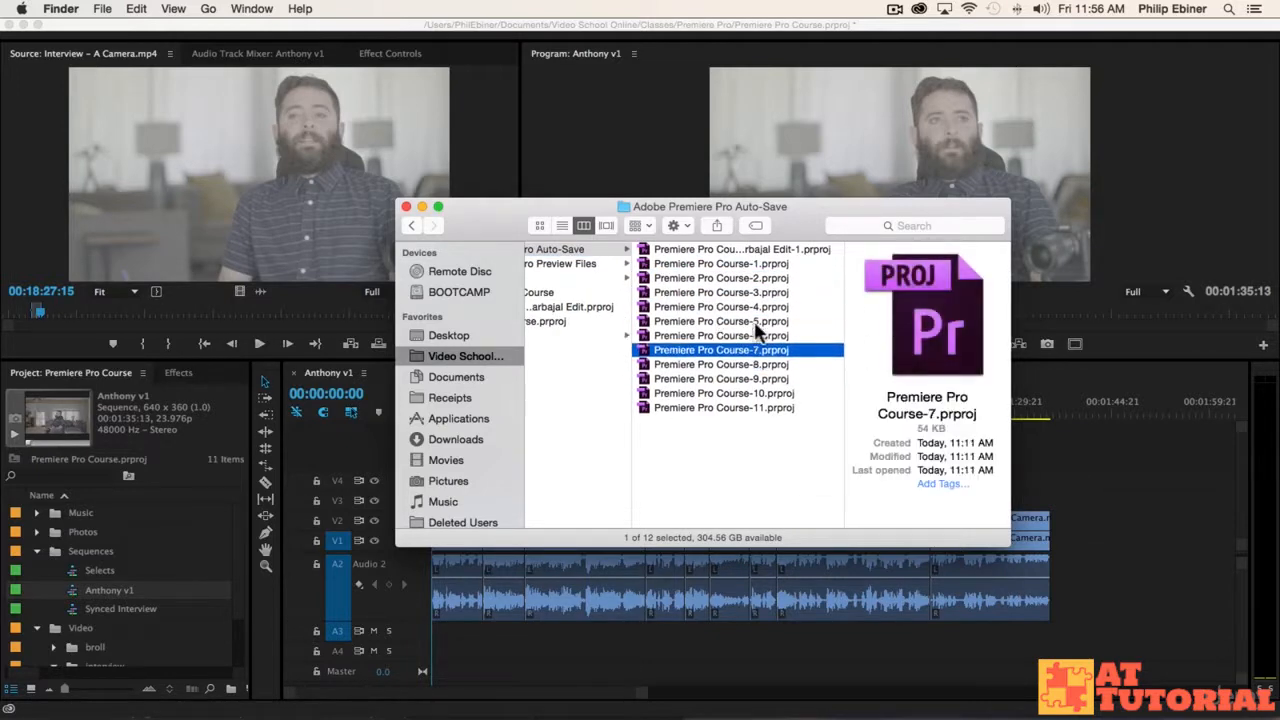
pyautogui.press('Down')
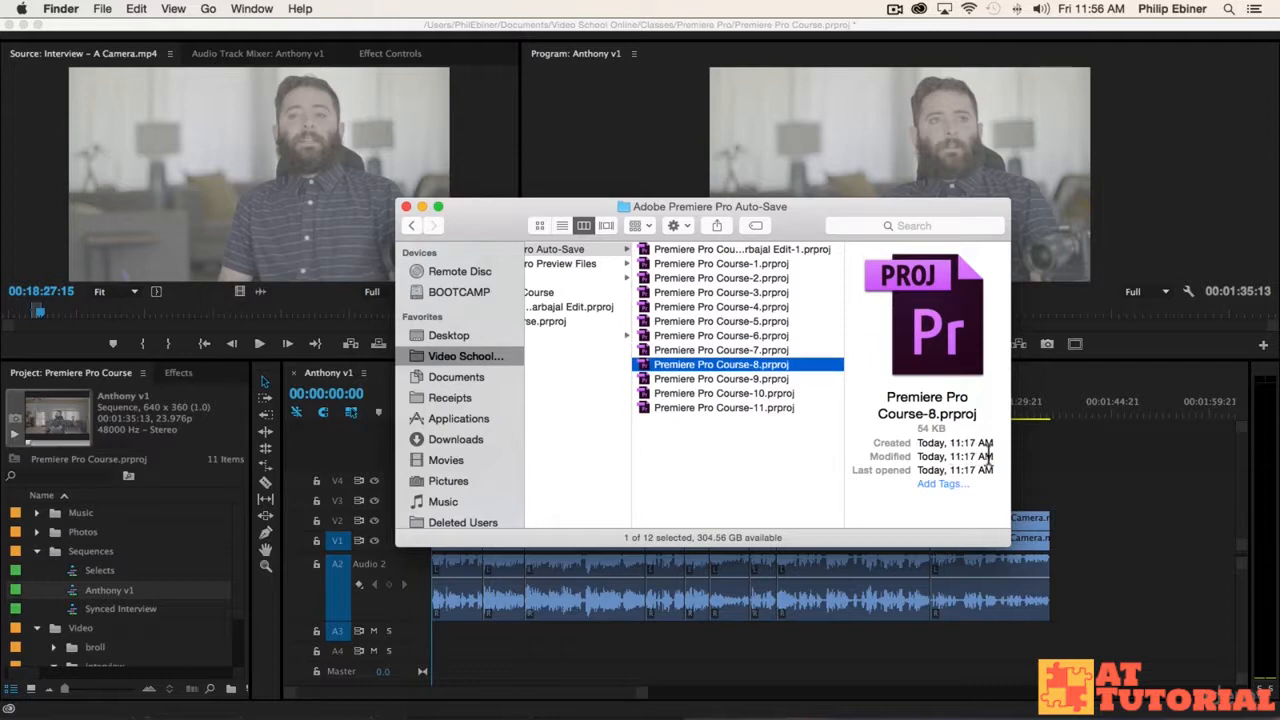
pyautogui.press('Down')
pyautogui.press('Down')
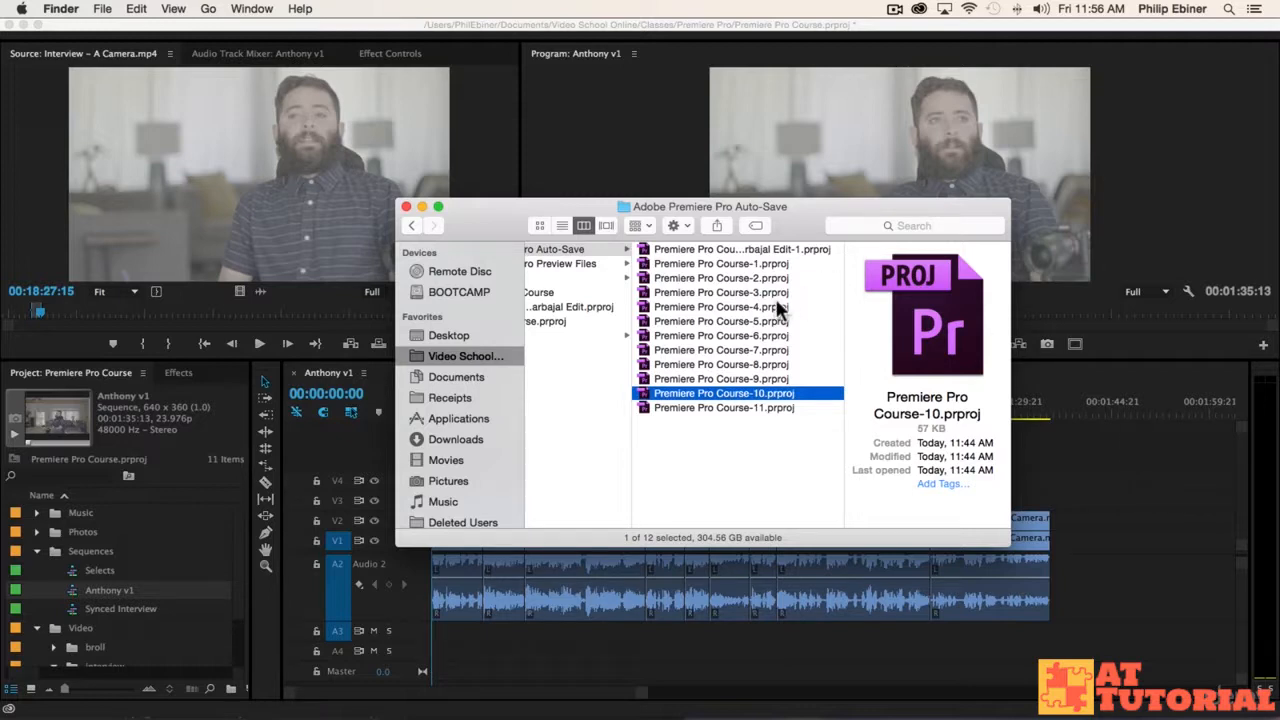
pyautogui.click(731, 292)
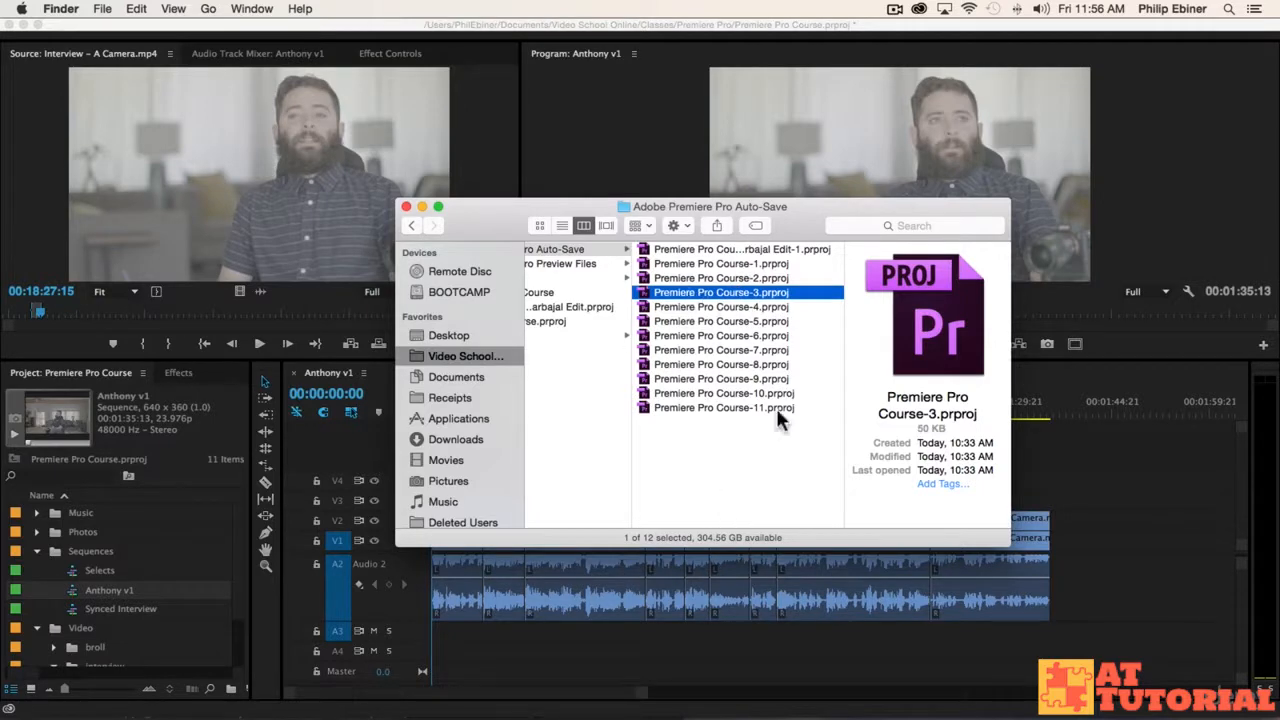
pyautogui.click(1150, 615)
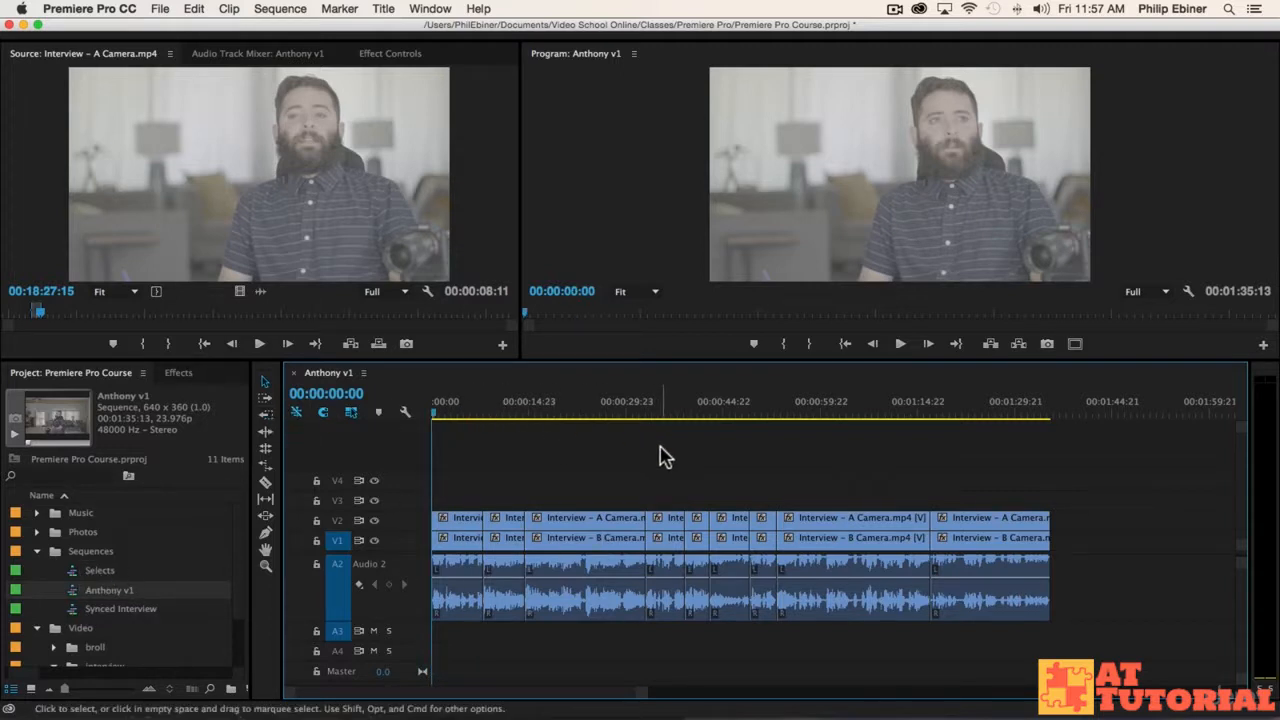
# Try cutting out the passage from about 00:00:05:15 to 00:00:06:23 in the first interview clip on all tracks and closing the gap
pyautogui.press('=')
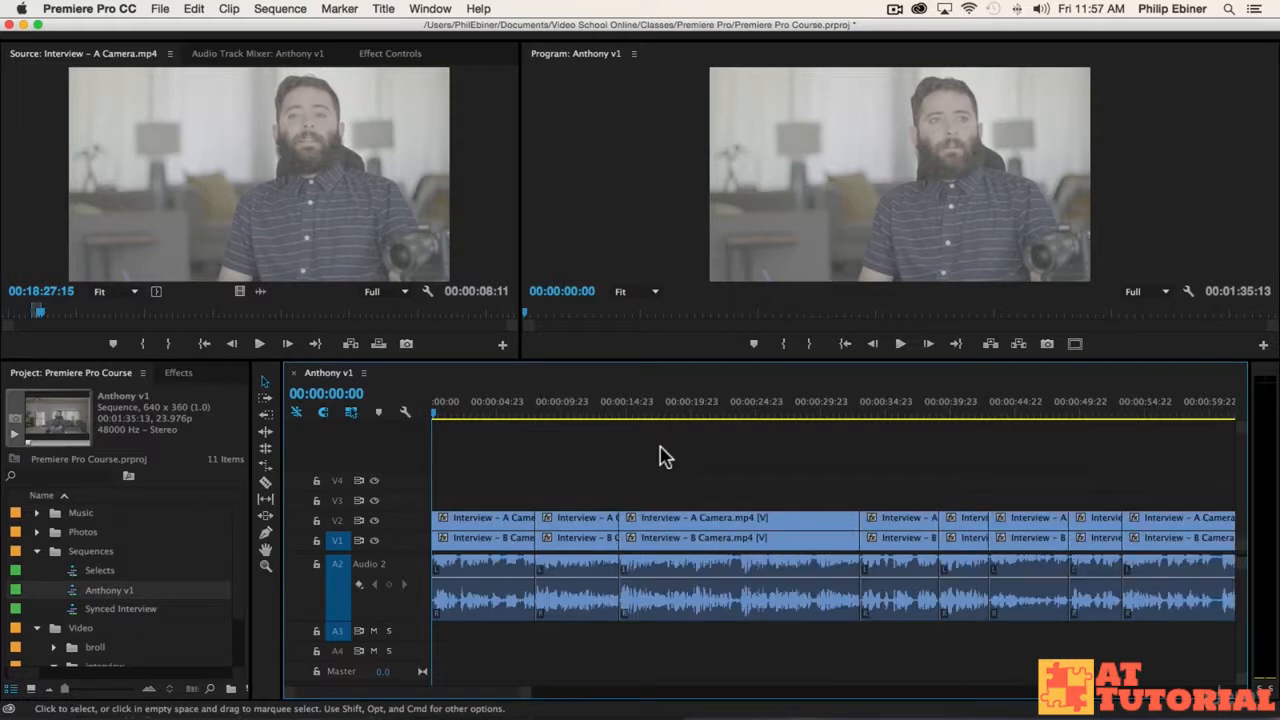
pyautogui.press('space')
pyautogui.press('=')
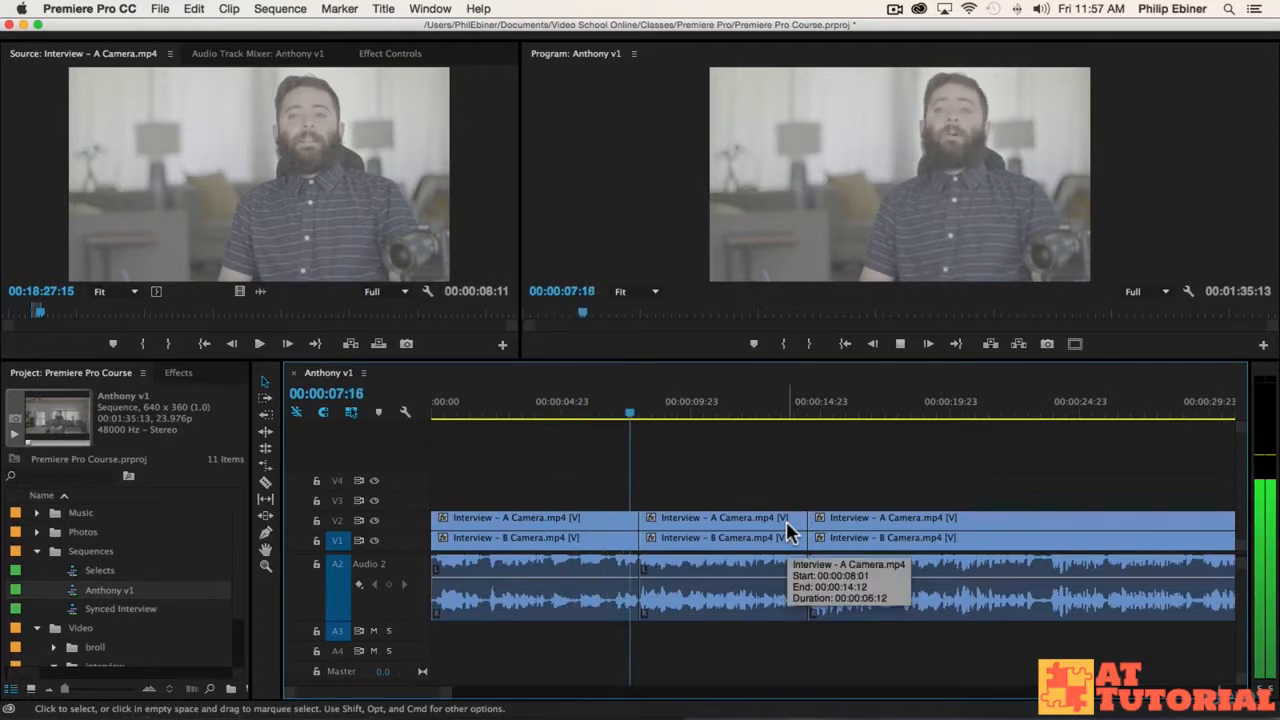
pyautogui.click(555, 417)
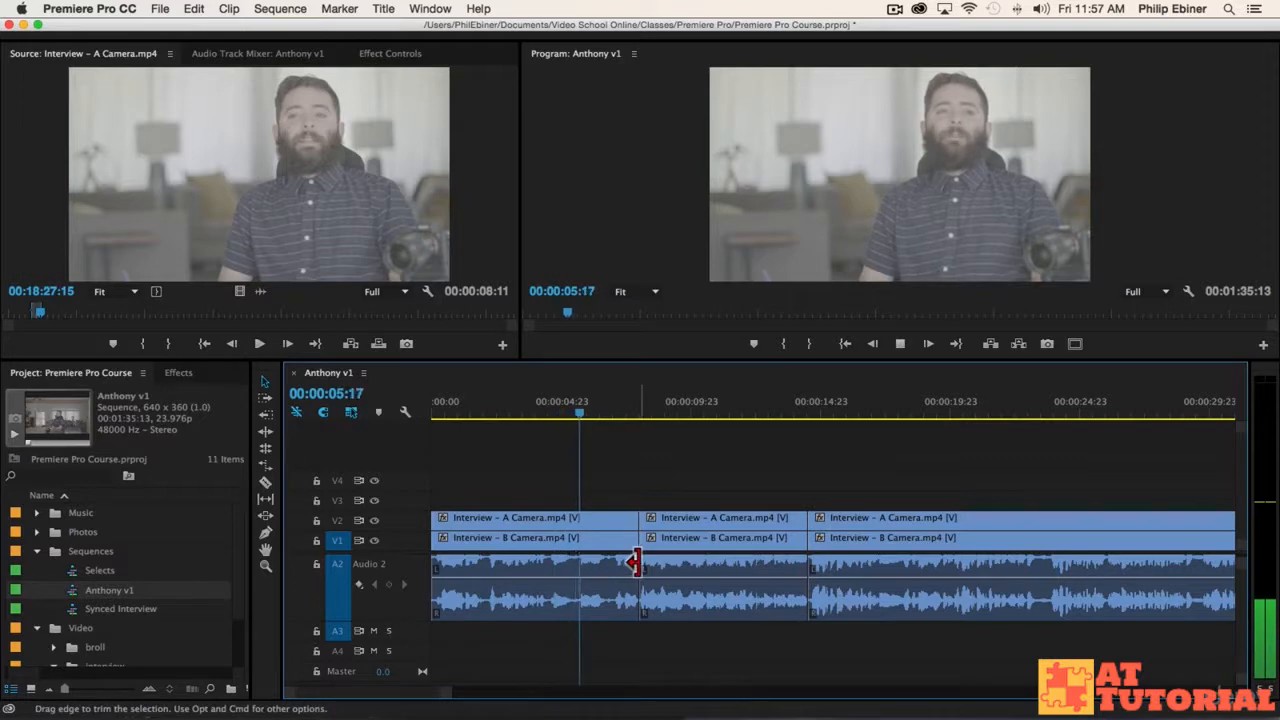
pyautogui.press('space')
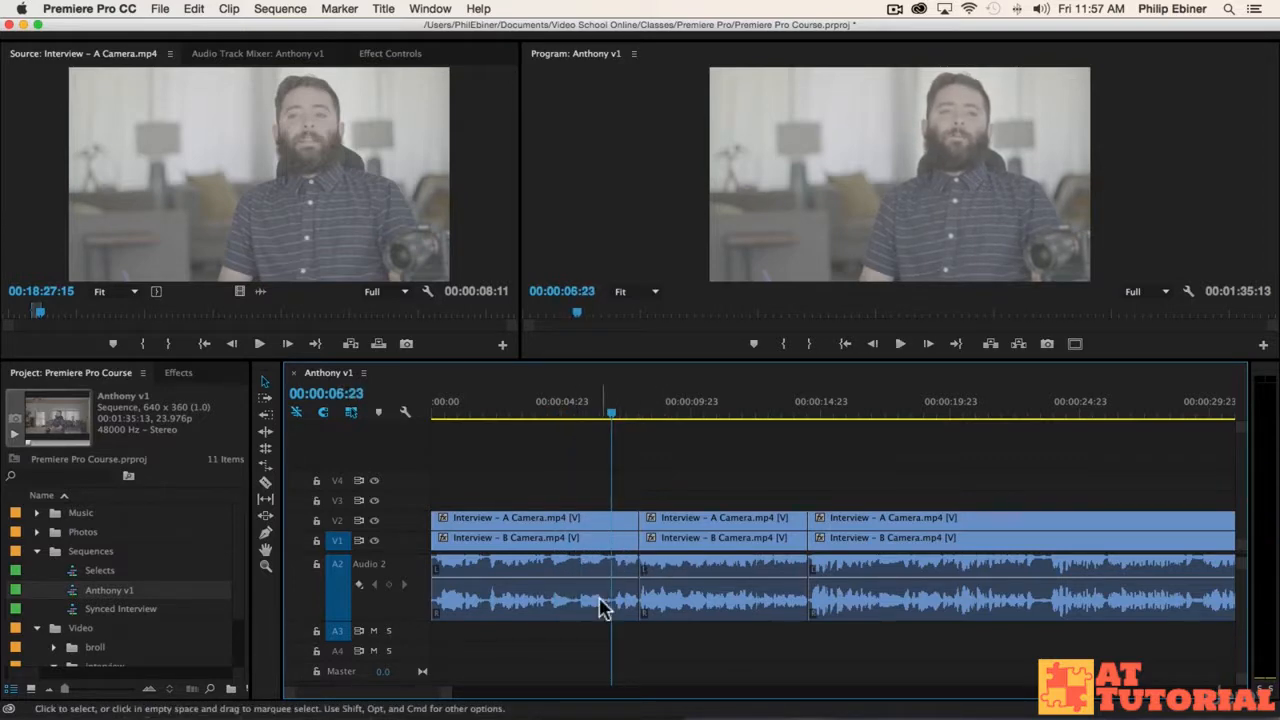
pyautogui.press('n')
pyautogui.press('c')
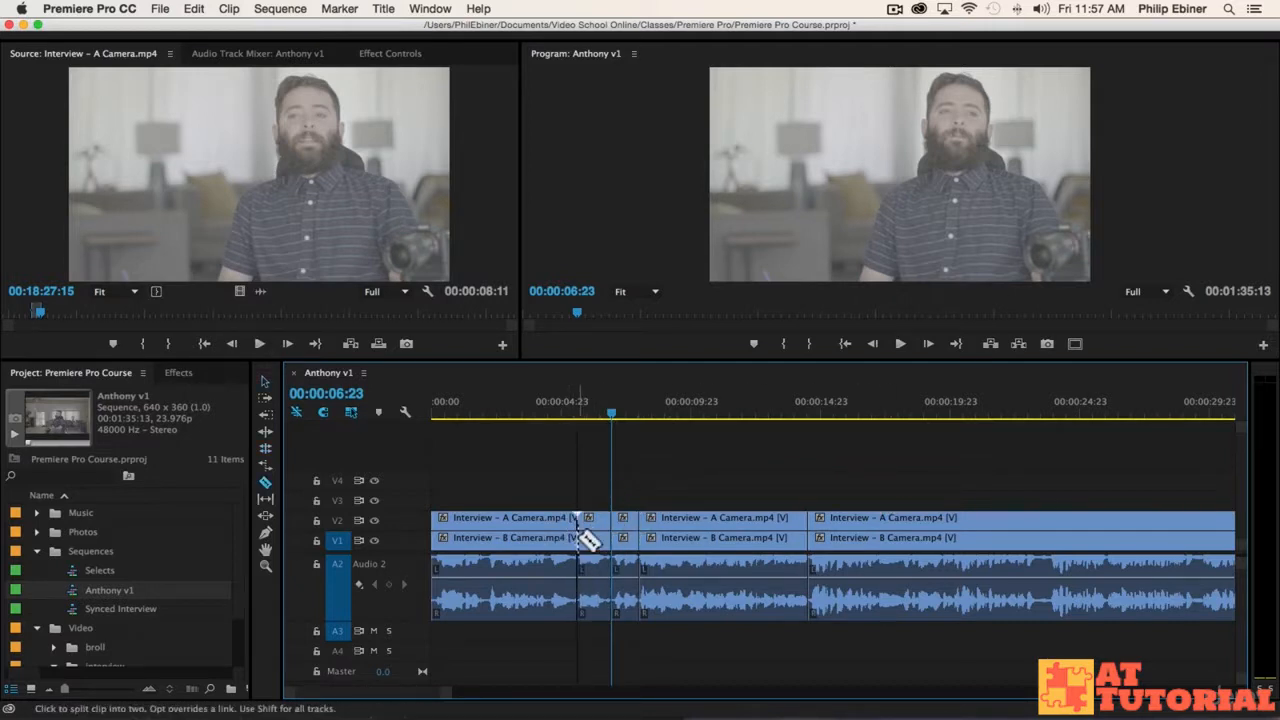
pyautogui.press('v')
pyautogui.moveTo(604, 496); pyautogui.dragTo(591, 609)
pyautogui.press('Delete')
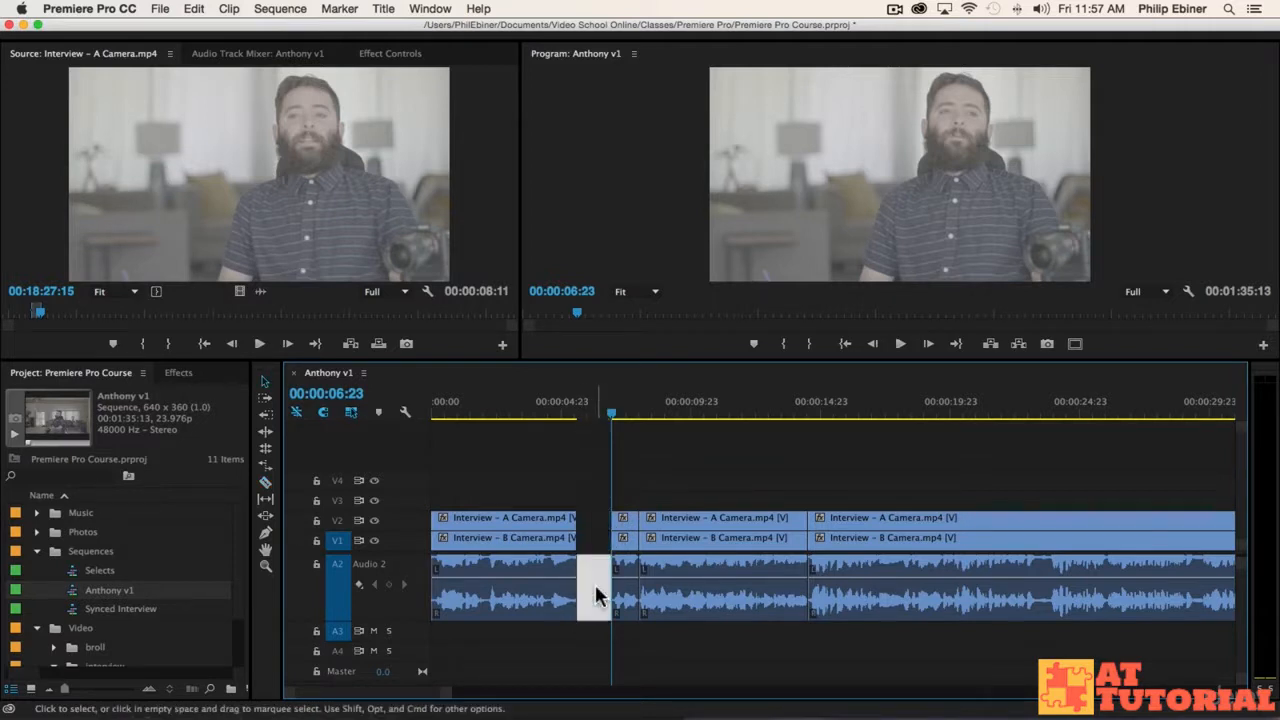
pyautogui.click(595, 595)
pyautogui.press('Delete')
# Play back the shortened opening answer several times to judge how the speech flows across the new cut
pyautogui.click(544, 405)
pyautogui.moveTo(544, 405); pyautogui.dragTo(509, 405)
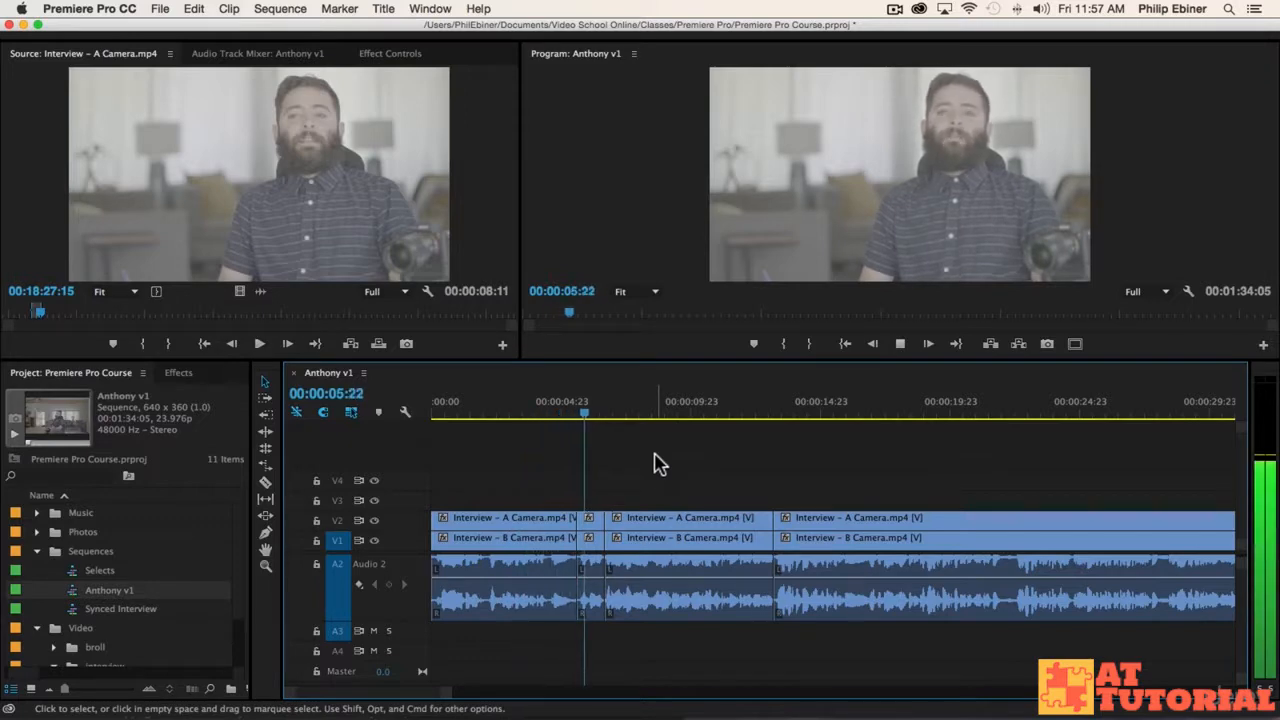
pyautogui.press('space')
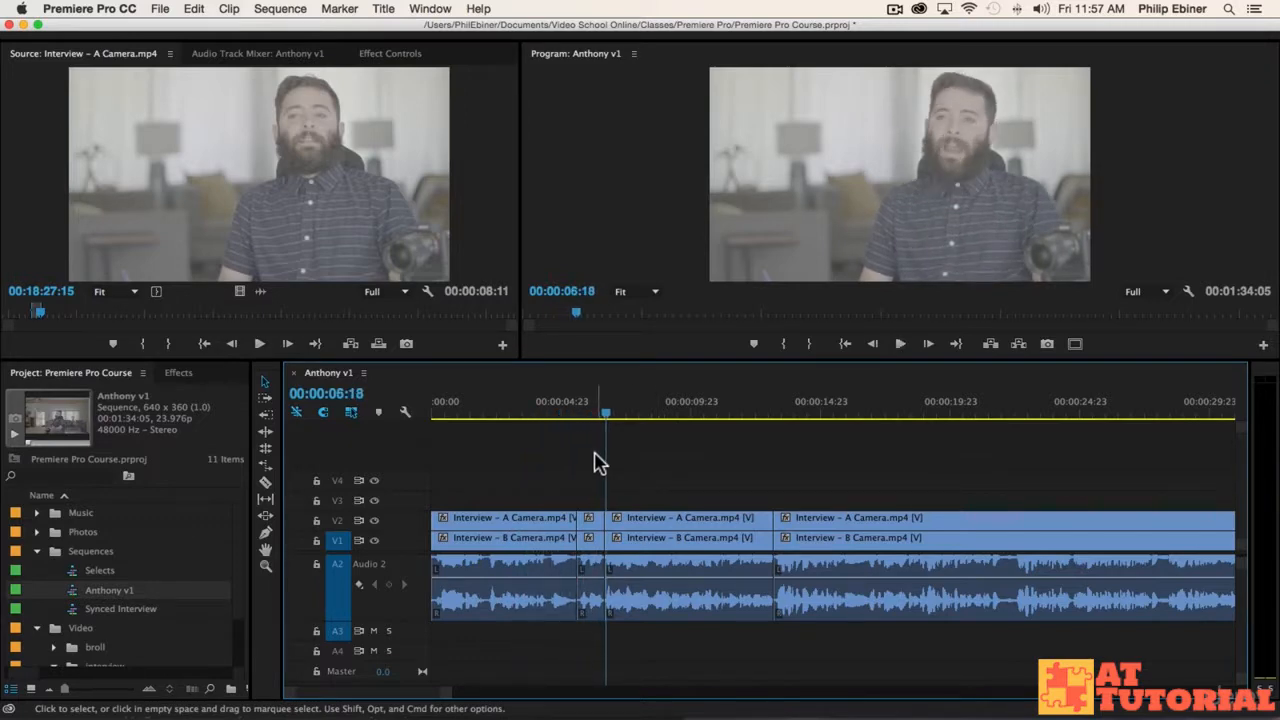
pyautogui.press('a')
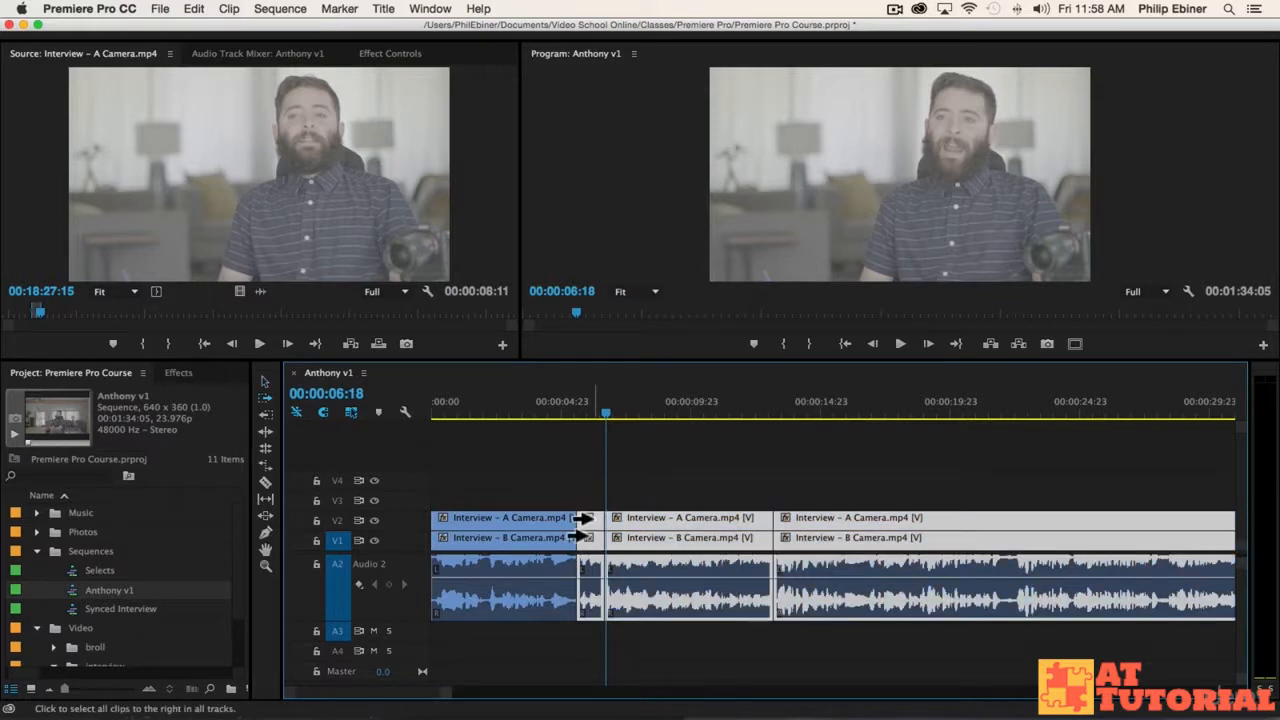
pyautogui.click(498, 405)
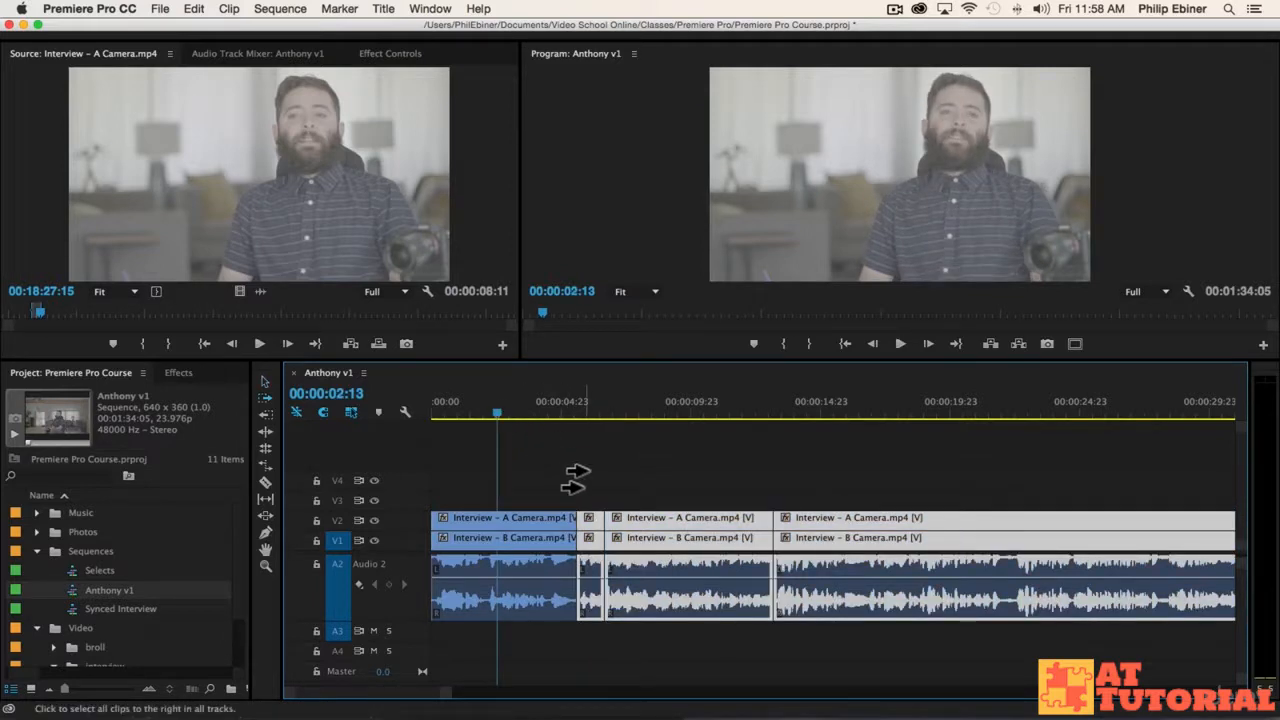
pyautogui.press('v')
pyautogui.press('space')
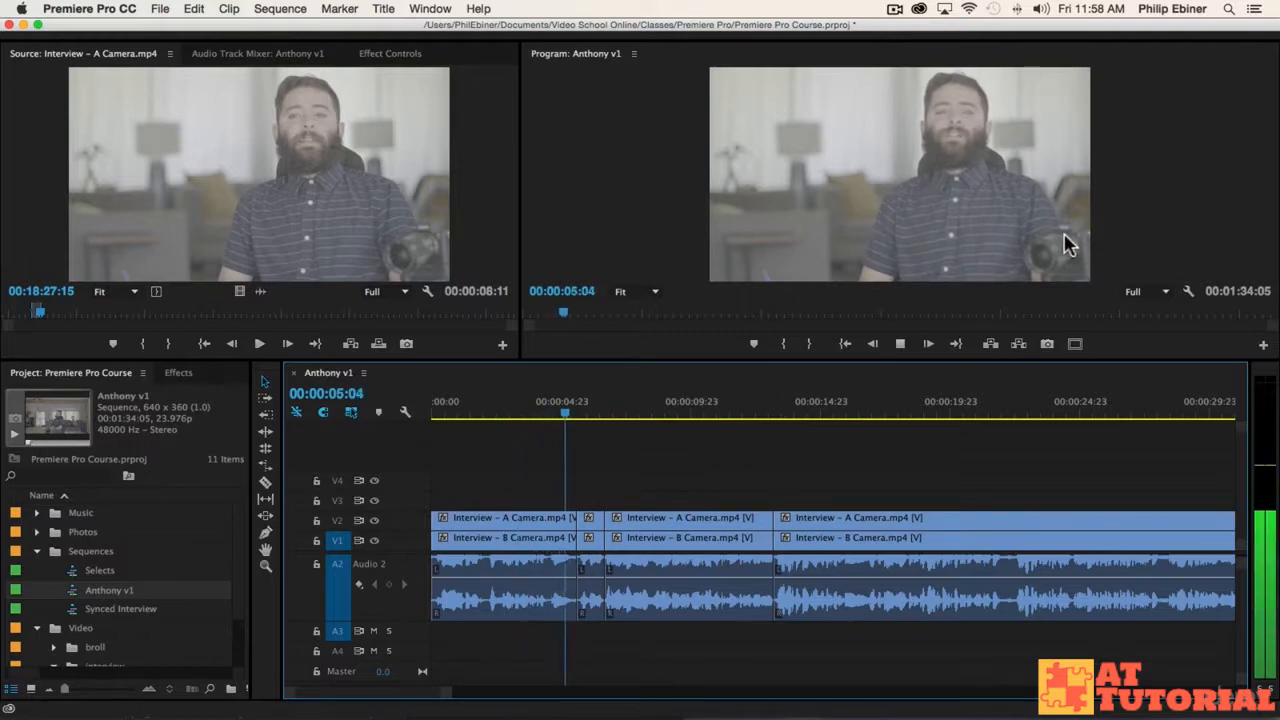
pyautogui.click(563, 412)
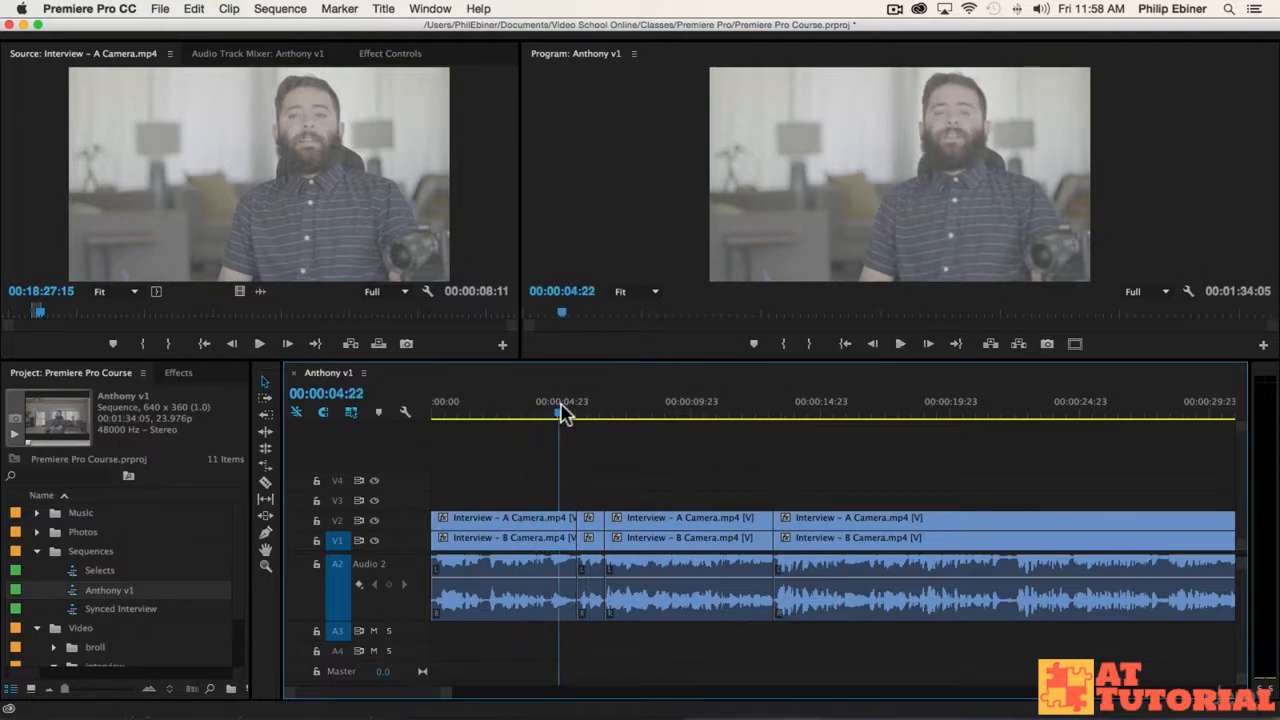
pyautogui.press('space')
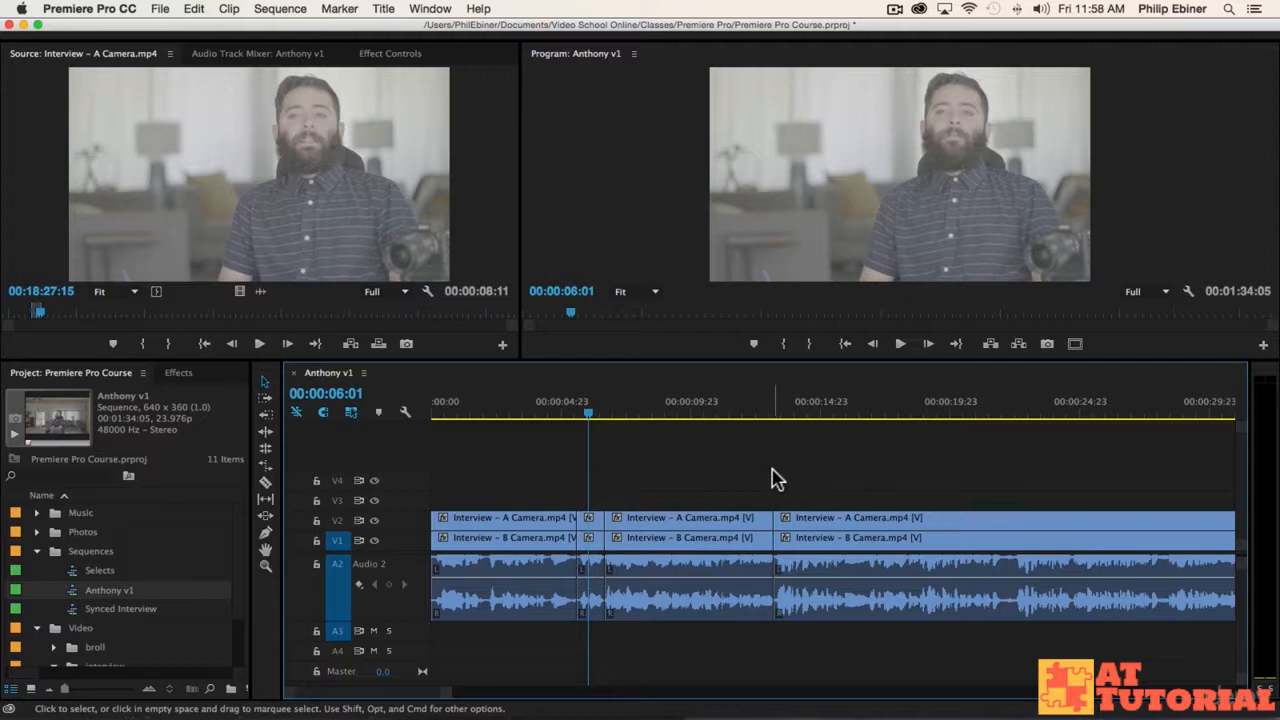
# Undo the cuts and the removal in the first interview clip
pyautogui.press('space')
pyautogui.press('space')
pyautogui.press('super+z')
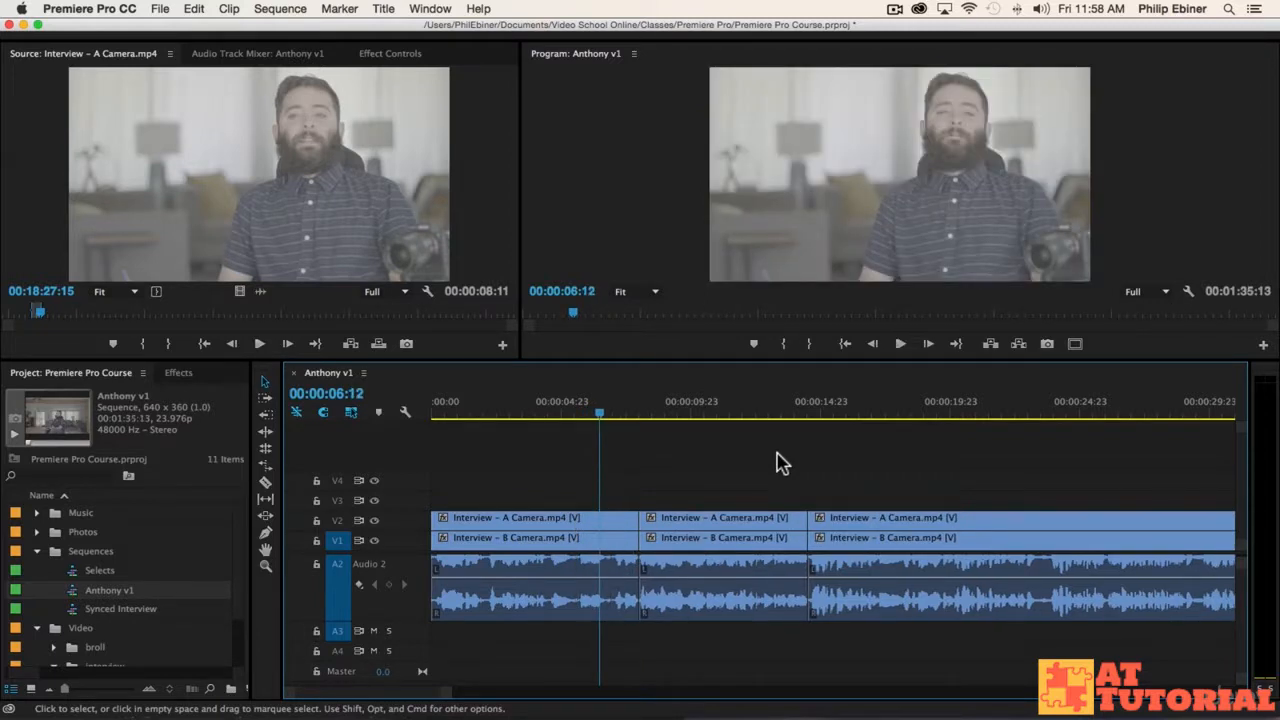
# Cut the third interview clip at 00:00:23:20 on all tracks, delete the portion before the cut, and close the gap
pyautogui.press('space')
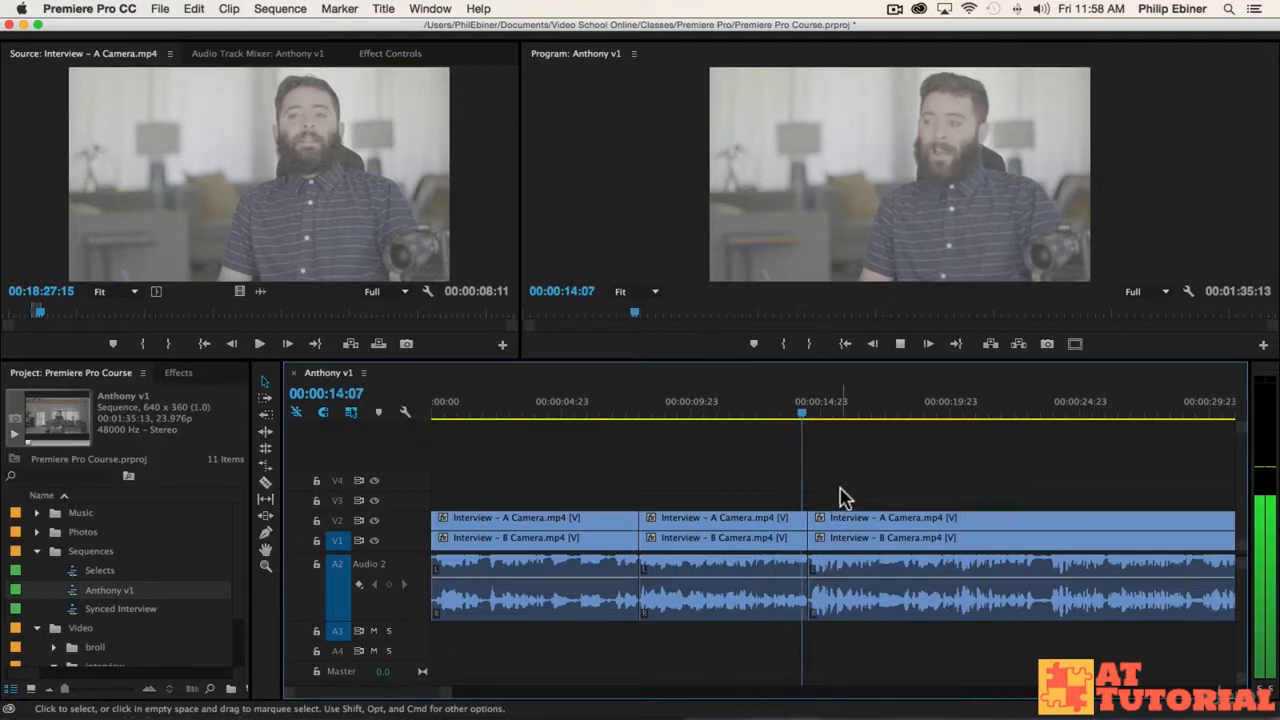
pyautogui.hscroll(2, 970, 485)
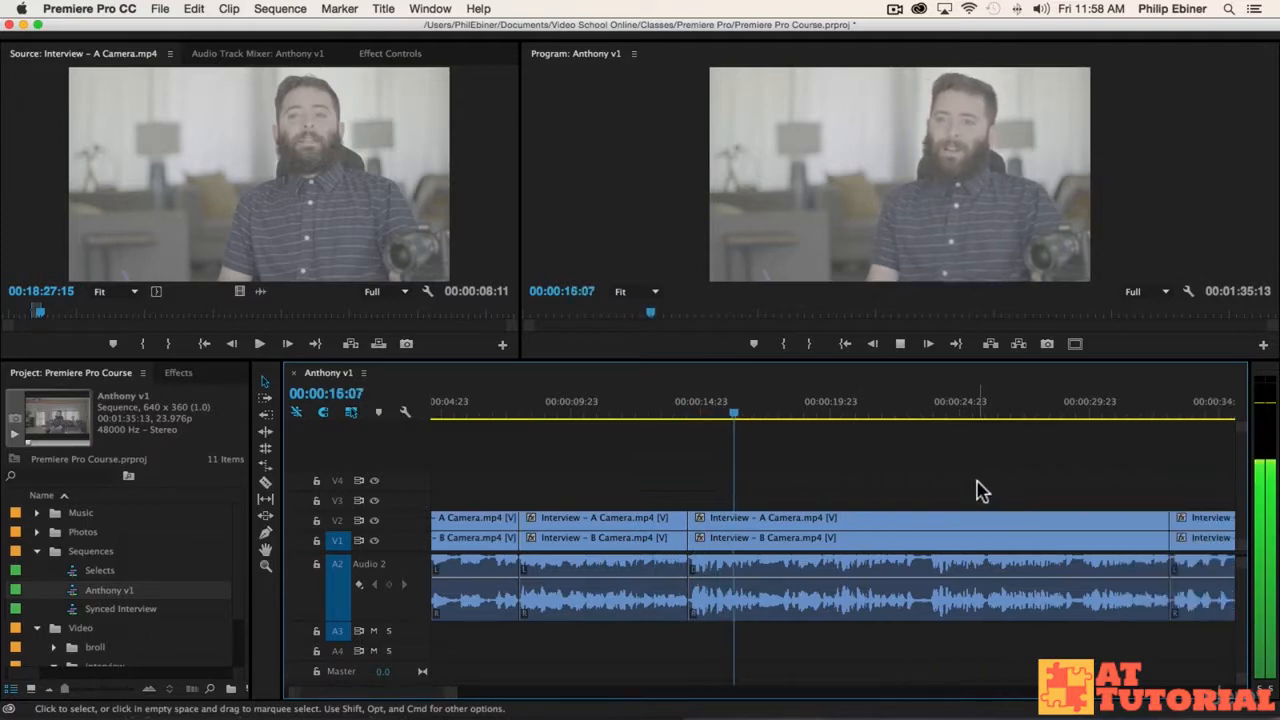
pyautogui.hscroll(1, 980, 490)
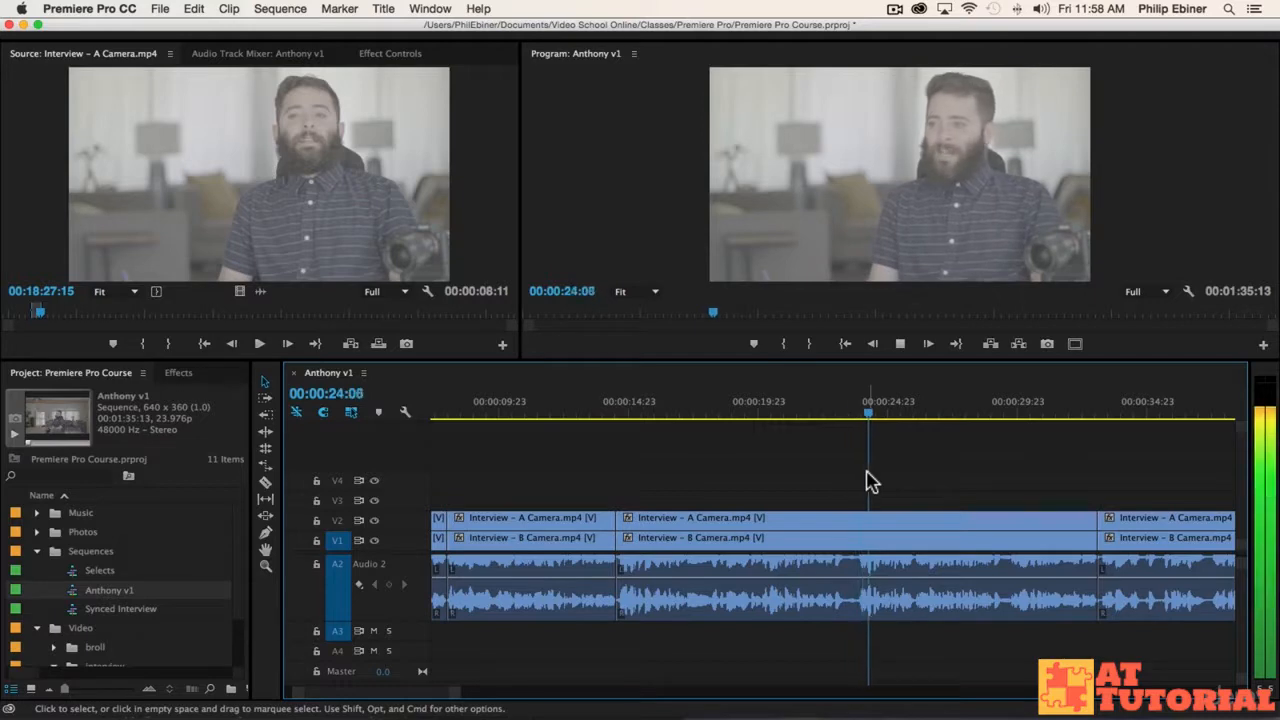
pyautogui.moveTo(851, 414); pyautogui.dragTo(857, 416)
pyautogui.press('c')
pyautogui.keyDown('shift'); pyautogui.click(858, 518); pyautogui.keyUp('shift')
pyautogui.press('v')
pyautogui.moveTo(834, 472); pyautogui.dragTo(764, 606)
pyautogui.press('Delete')
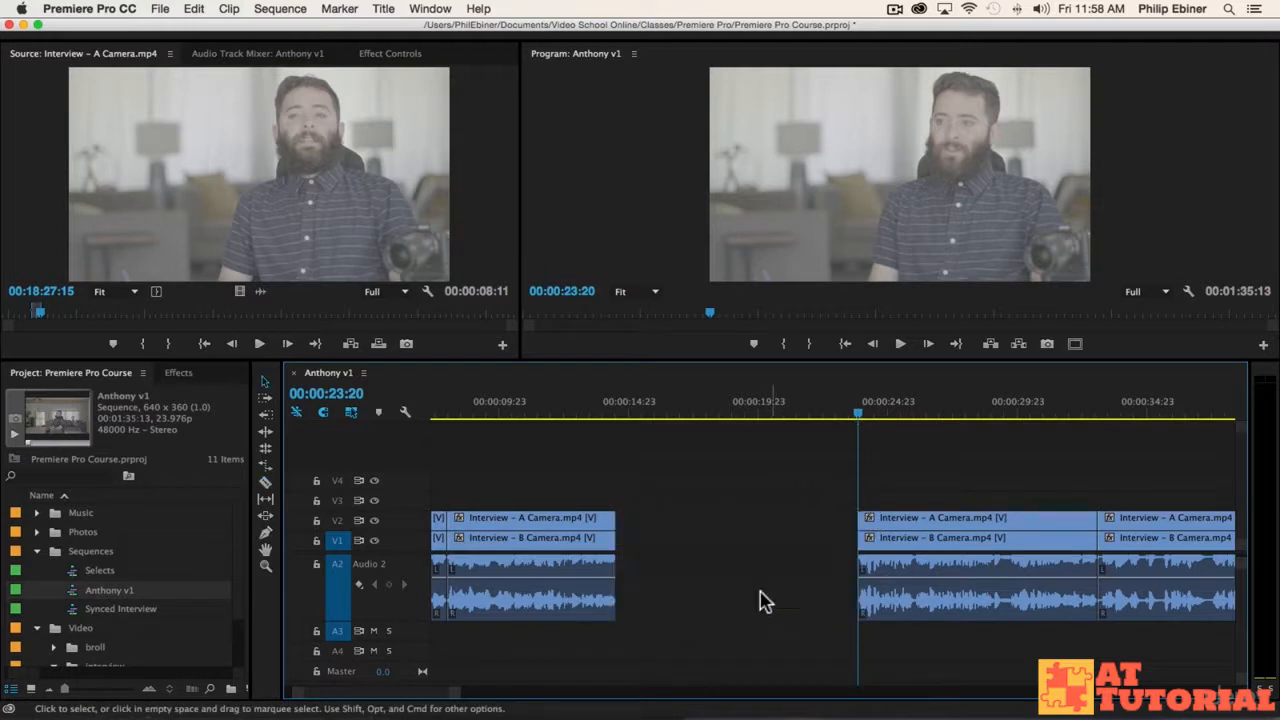
pyautogui.click(764, 601)
pyautogui.press('Delete')
# Play back the join between the second and third clips and on into the fourth to check the speech flow
pyautogui.click(569, 417)
pyautogui.press('space')
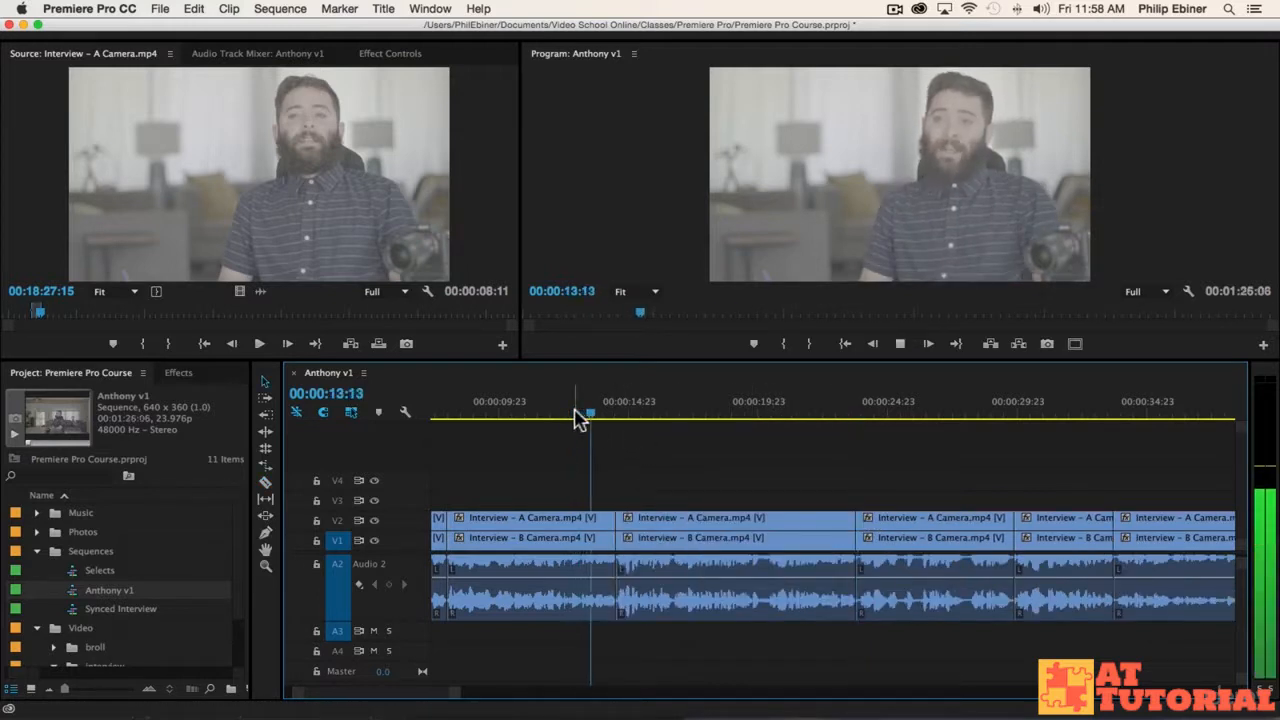
pyautogui.press('space')
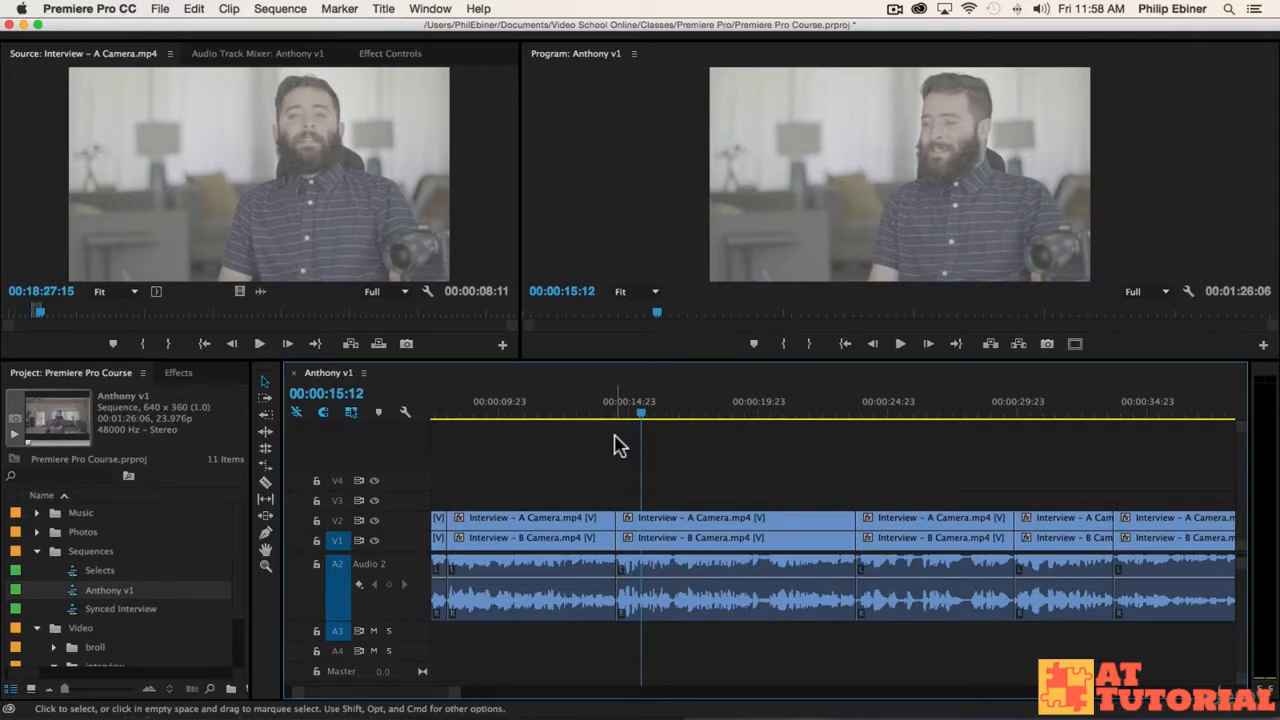
pyautogui.moveTo(540, 419); pyautogui.dragTo(497, 420)
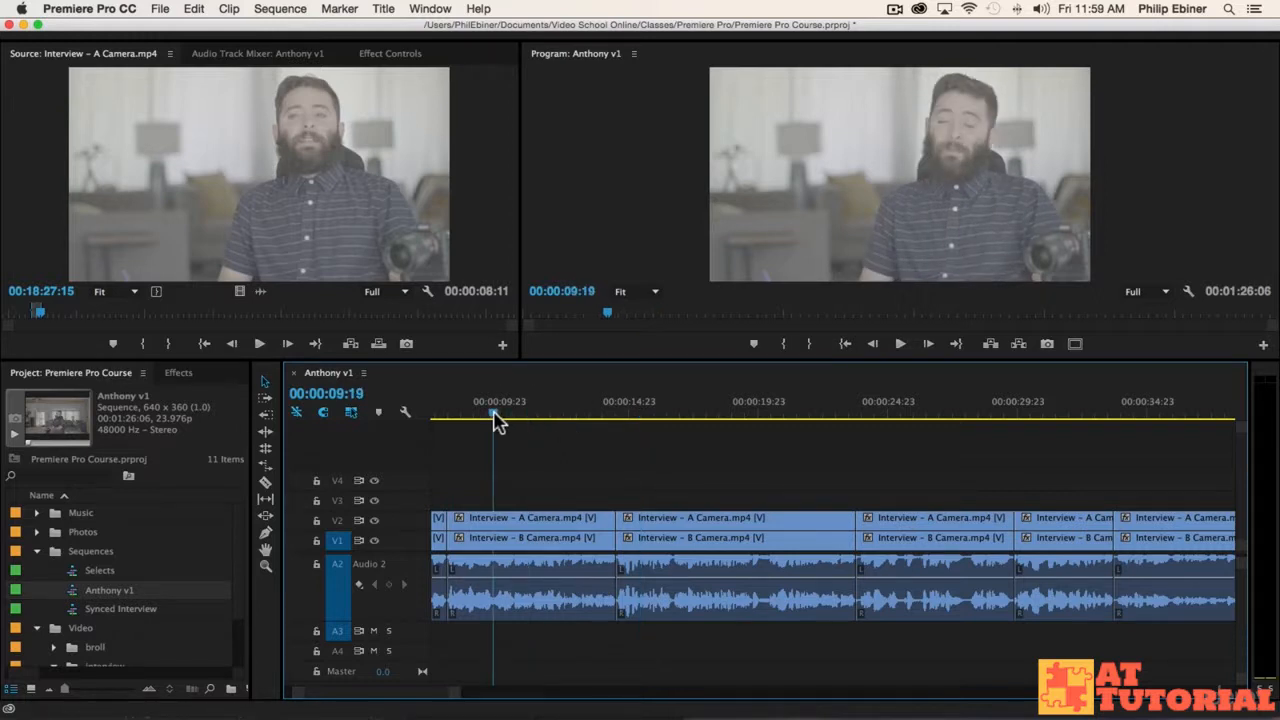
pyautogui.click(612, 414)
pyautogui.press('space')
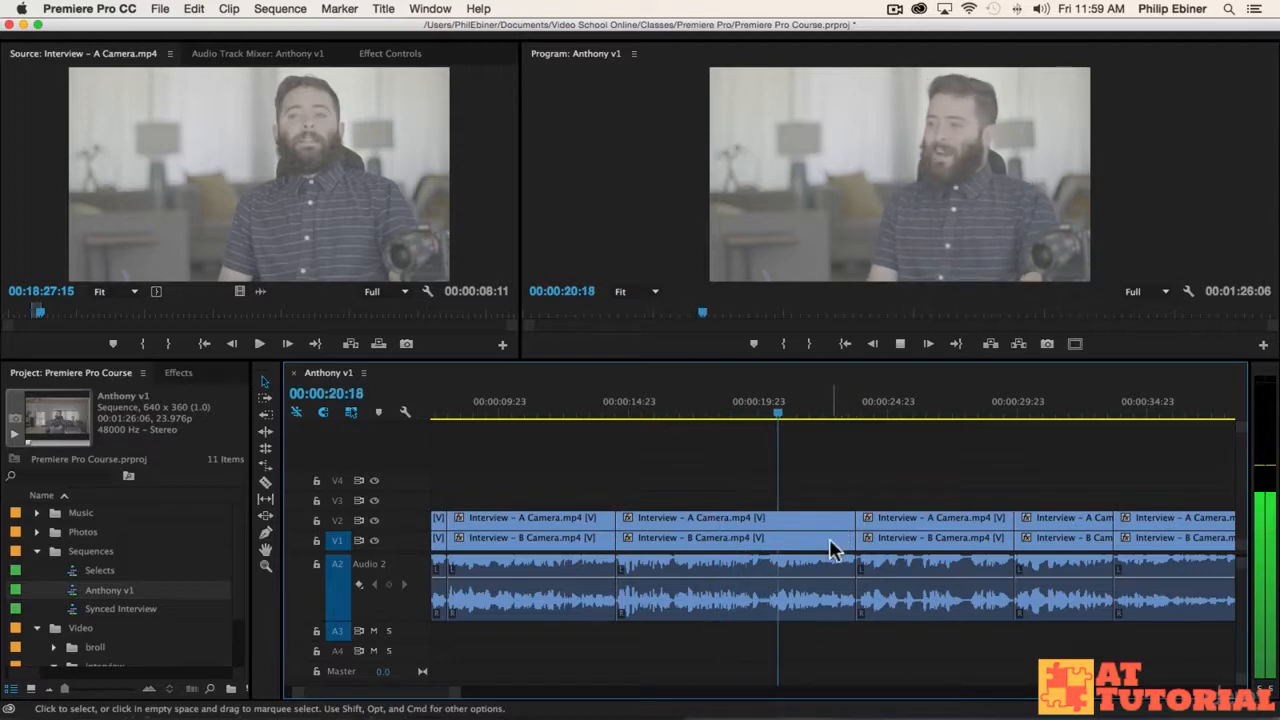
pyautogui.press('space')
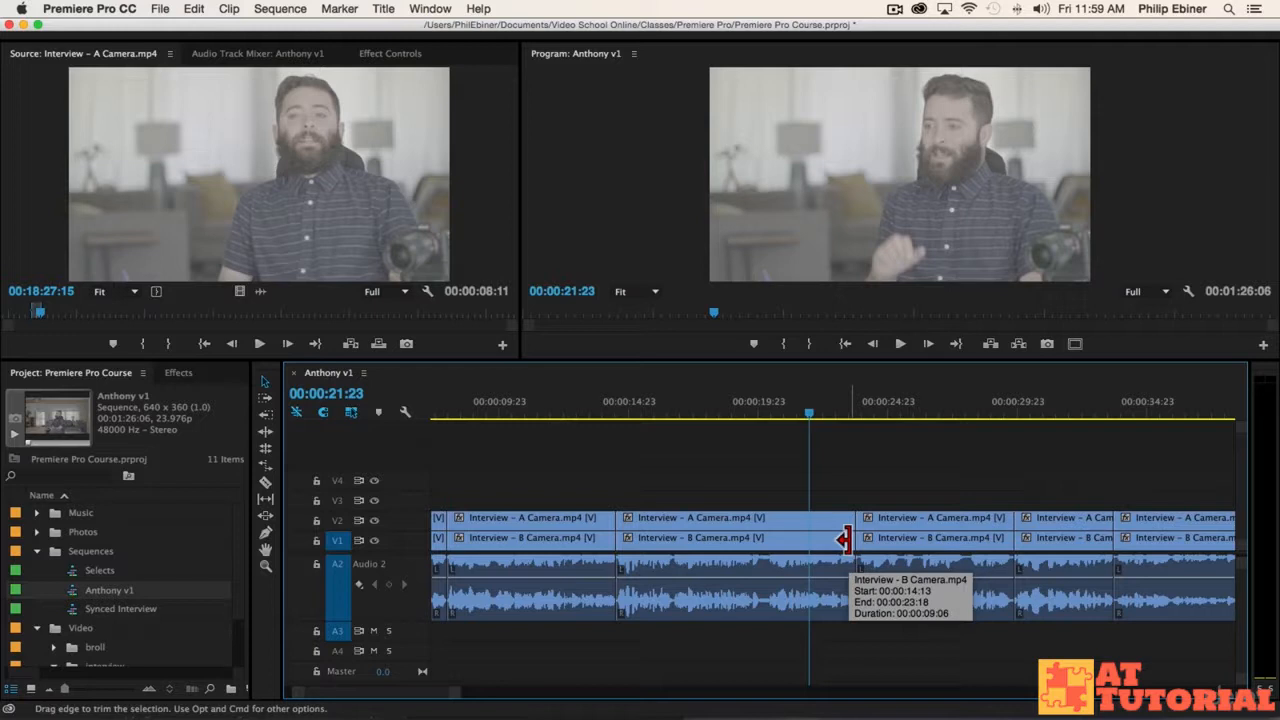
pyautogui.press('space')
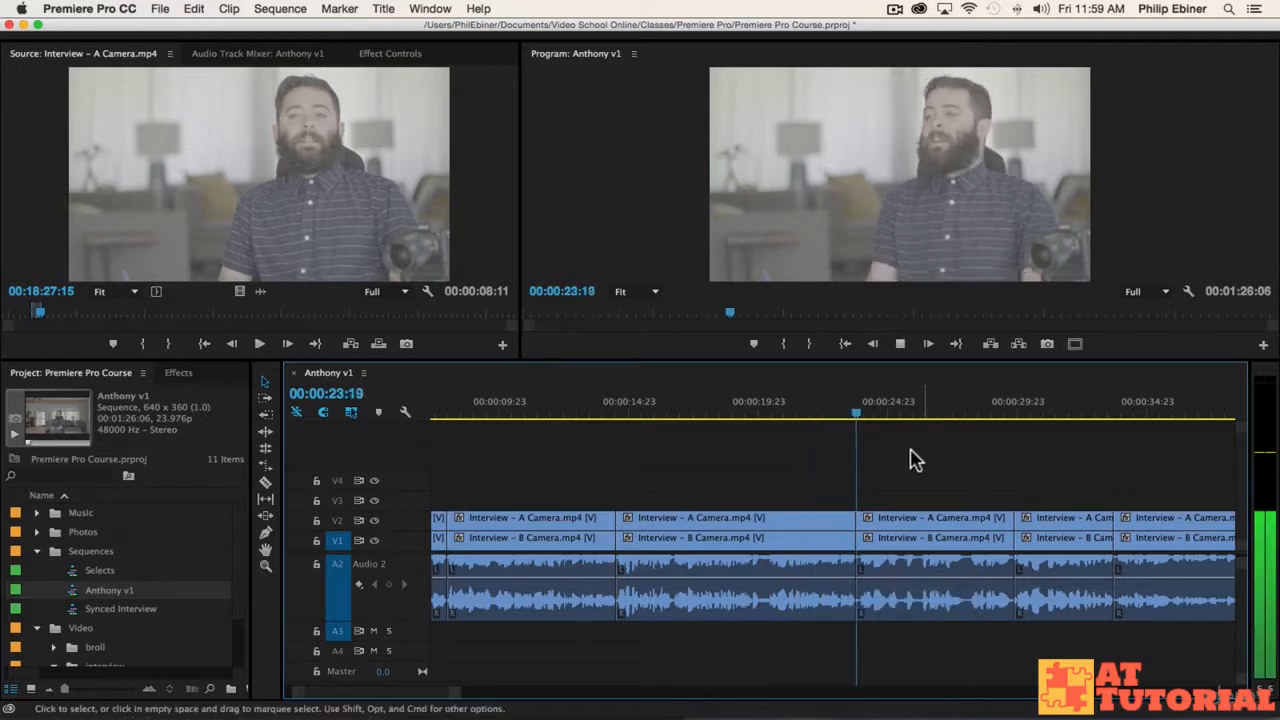
# Locate the end of the wanted phrase in the third clip's audio waveform and park the playhead at 00:00:21:20
pyautogui.click(781, 412)
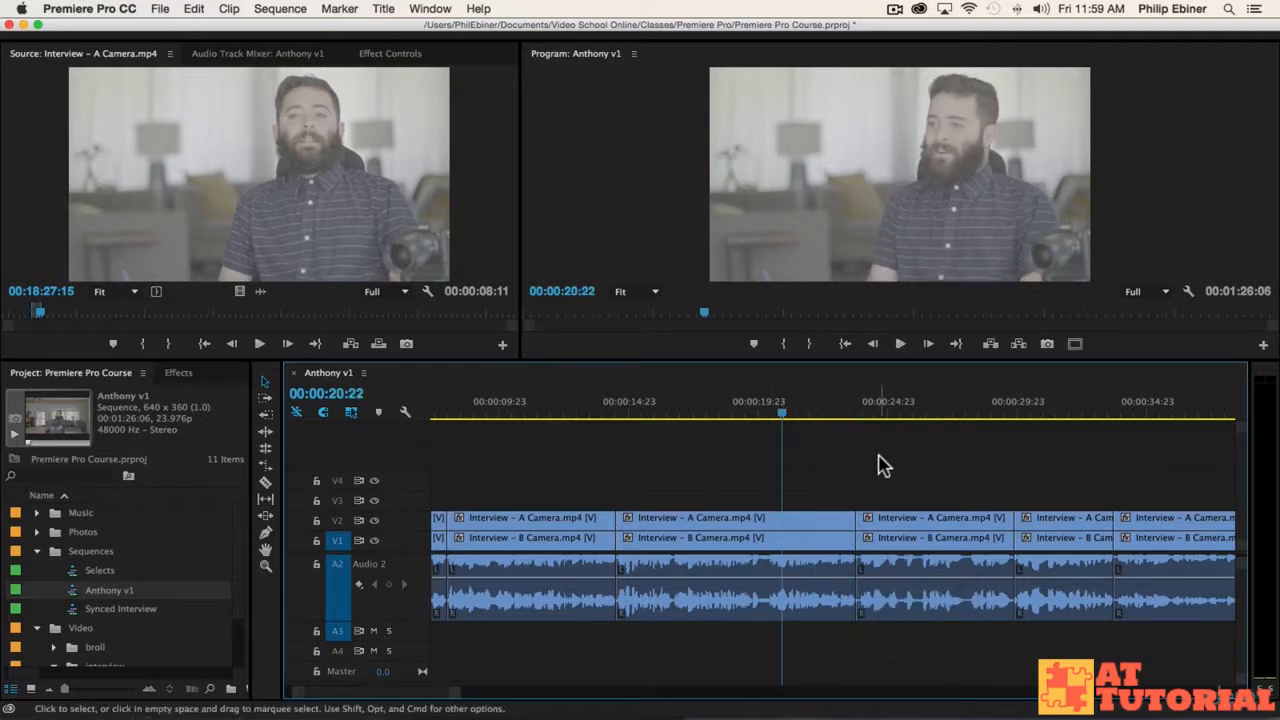
pyautogui.press('=')
pyautogui.press('=')
pyautogui.press('=')
pyautogui.scroll(2, 908, 584)
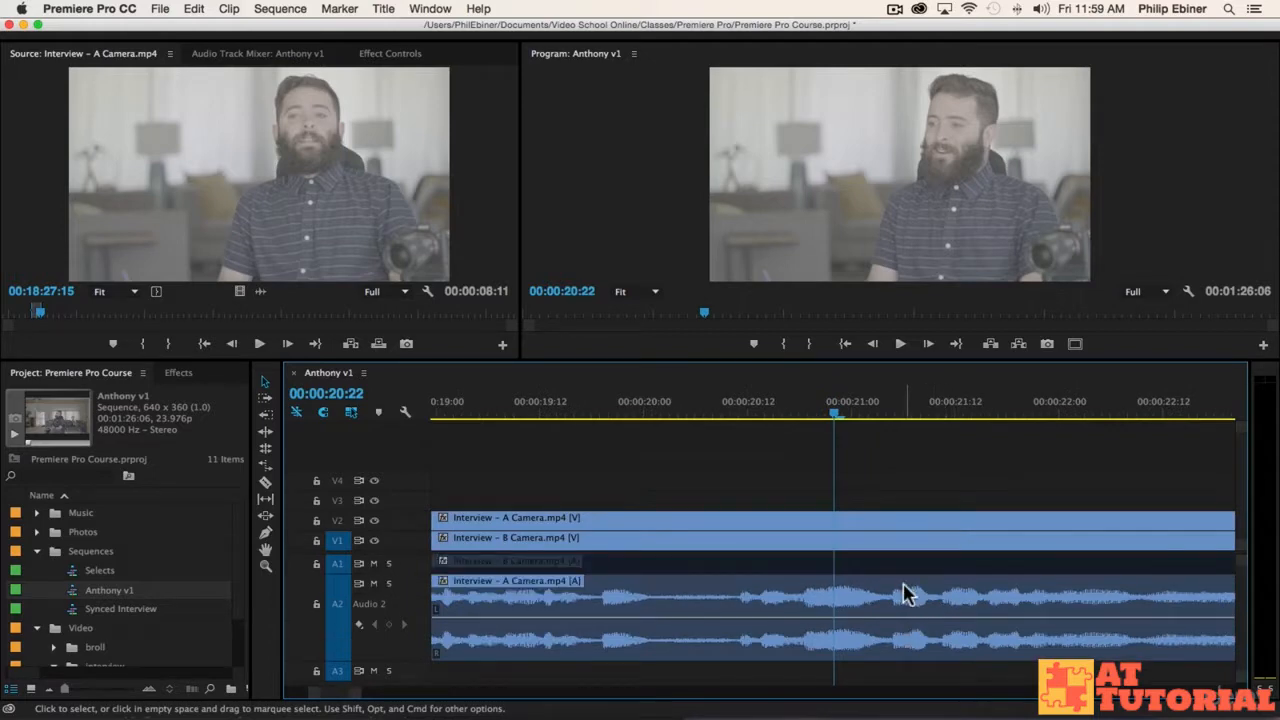
pyautogui.click(783, 412)
pyautogui.press('space')
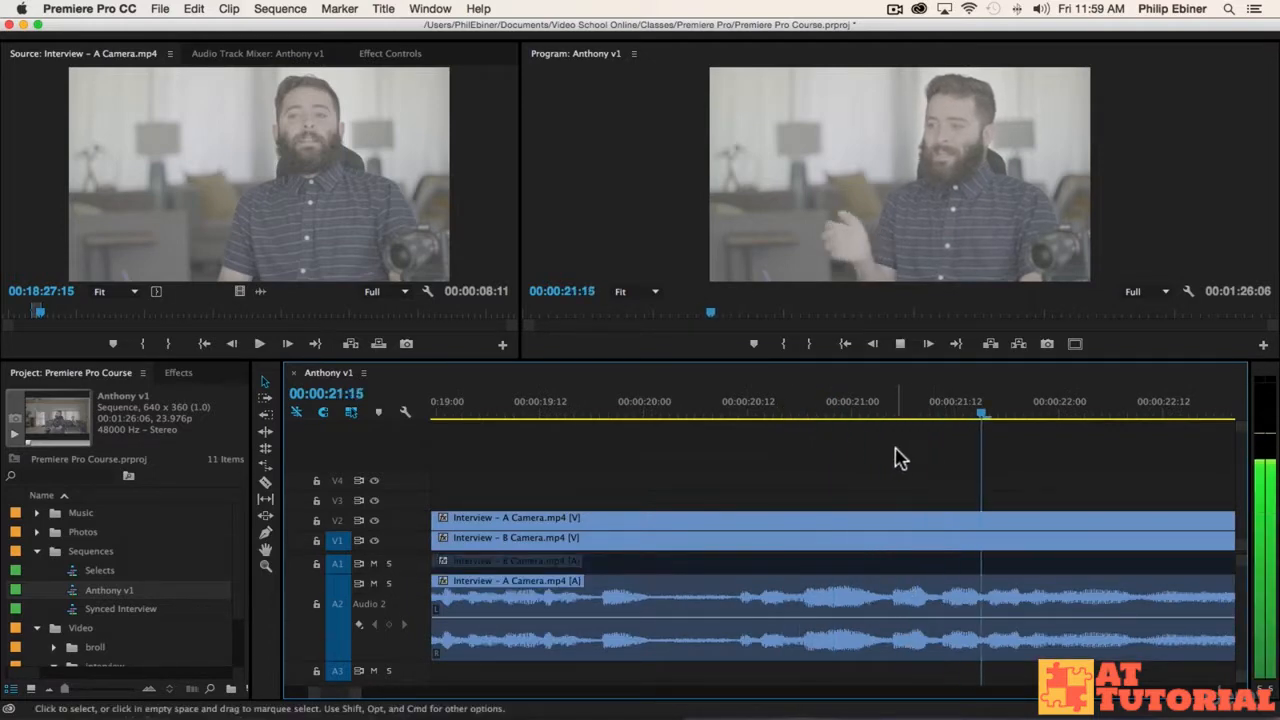
pyautogui.click(938, 403)
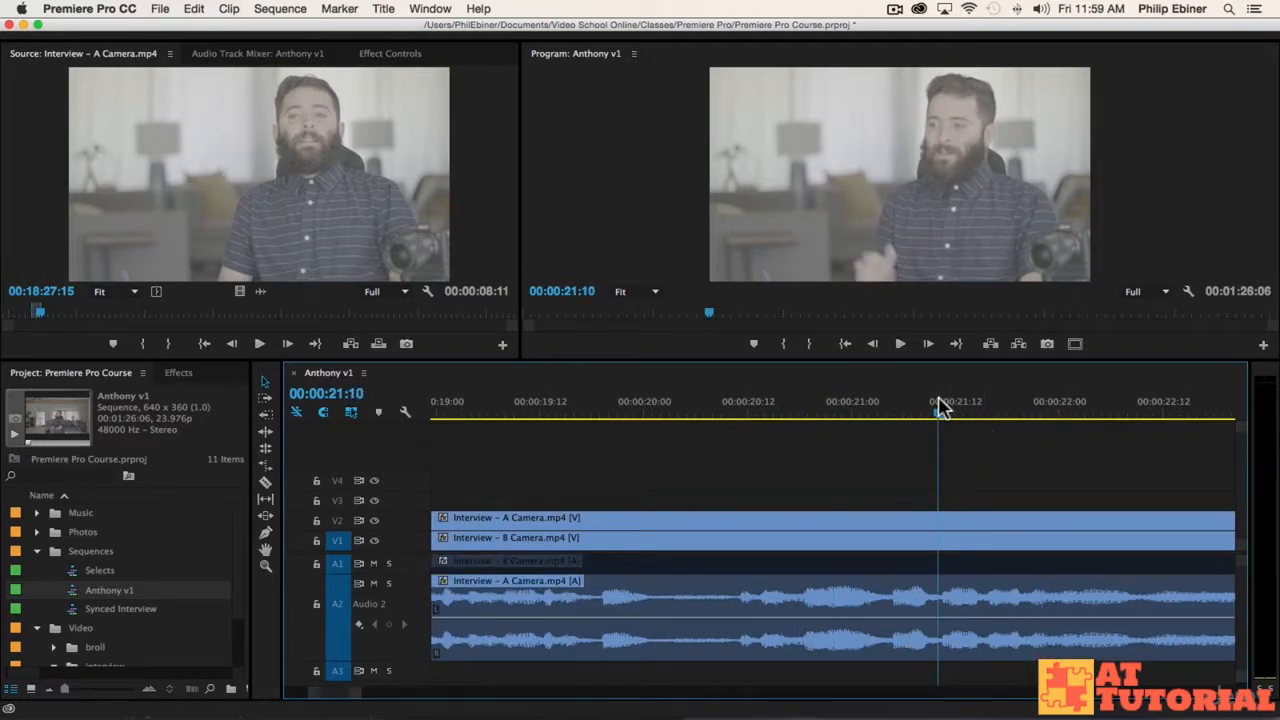
pyautogui.press('space')
pyautogui.press('space')
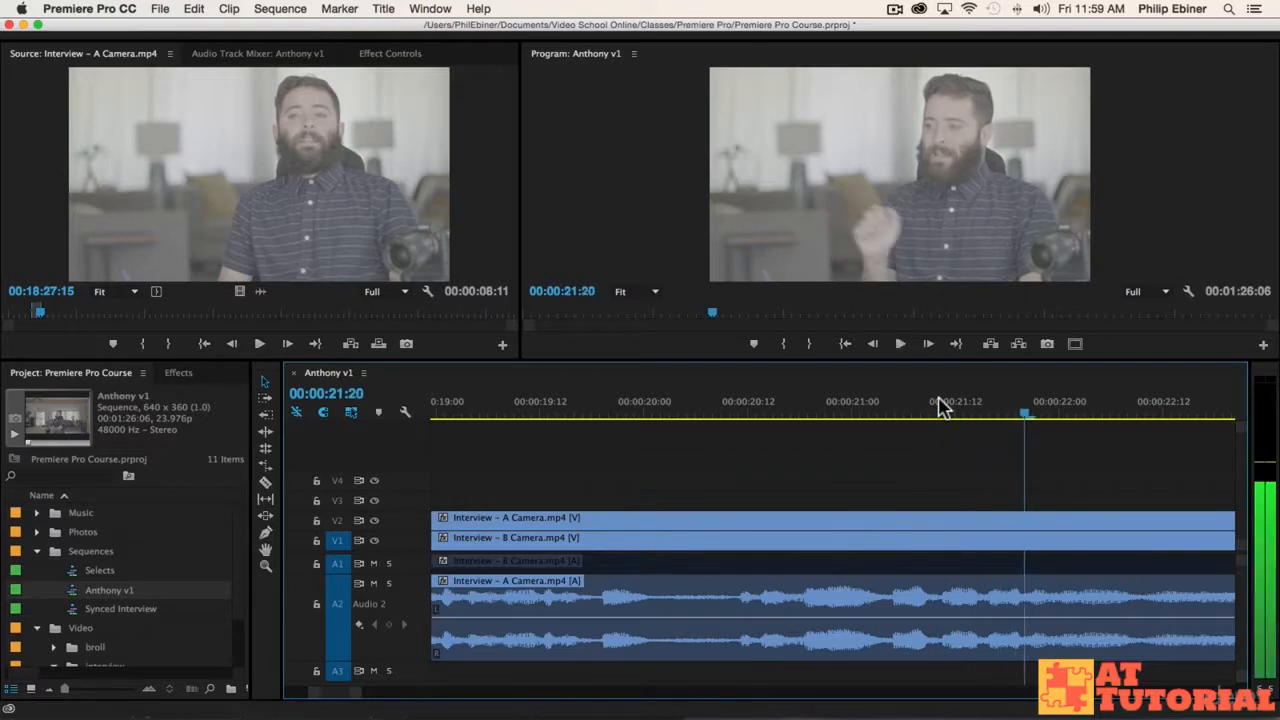
# Cut the third interview clip at 00:00:21:20 on all tracks, delete the remainder after the cut, and close the gap
pyautogui.press('c')
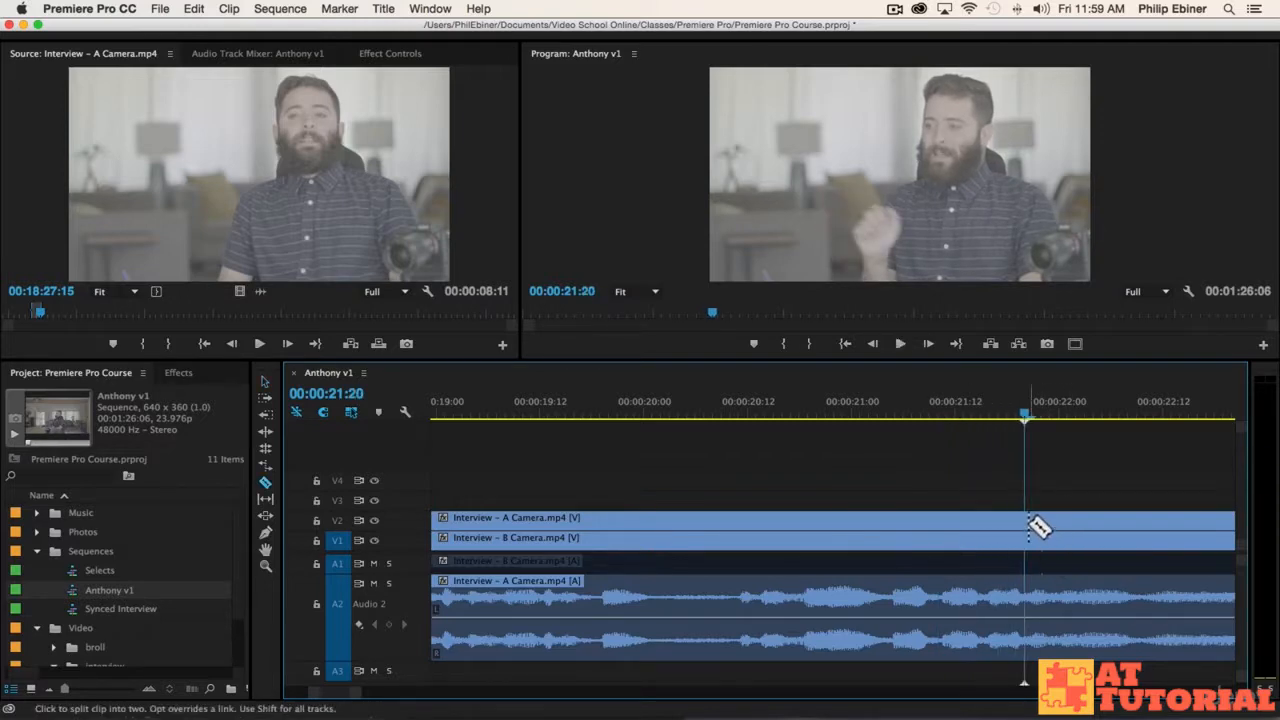
pyautogui.click(1030, 527)
pyautogui.hscroll(3, 1062, 518)
pyautogui.press('v')
pyautogui.moveTo(940, 478); pyautogui.dragTo(888, 645)
pyautogui.press('Delete')
pyautogui.click(800, 580)
pyautogui.press('Delete')
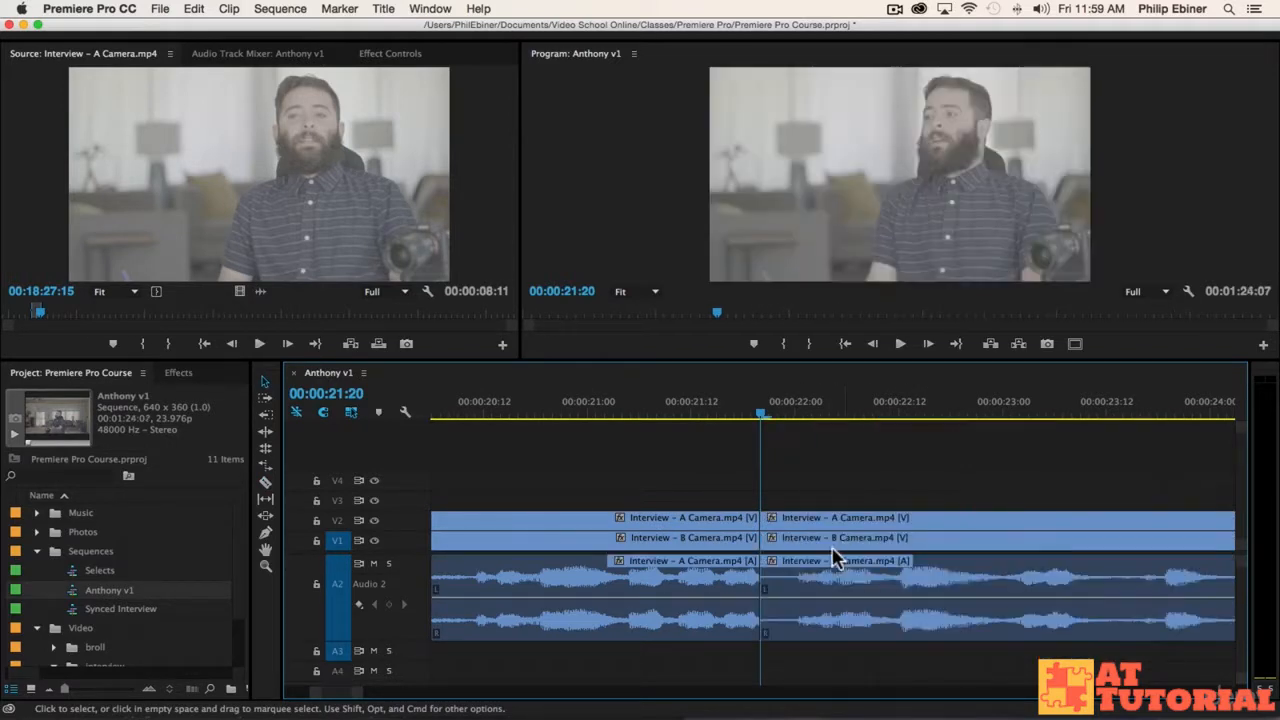
# Play back the join at 00:00:21:20 and on into the fourth interview clip to check the speech flow
pyautogui.click(580, 401)
pyautogui.press('space')
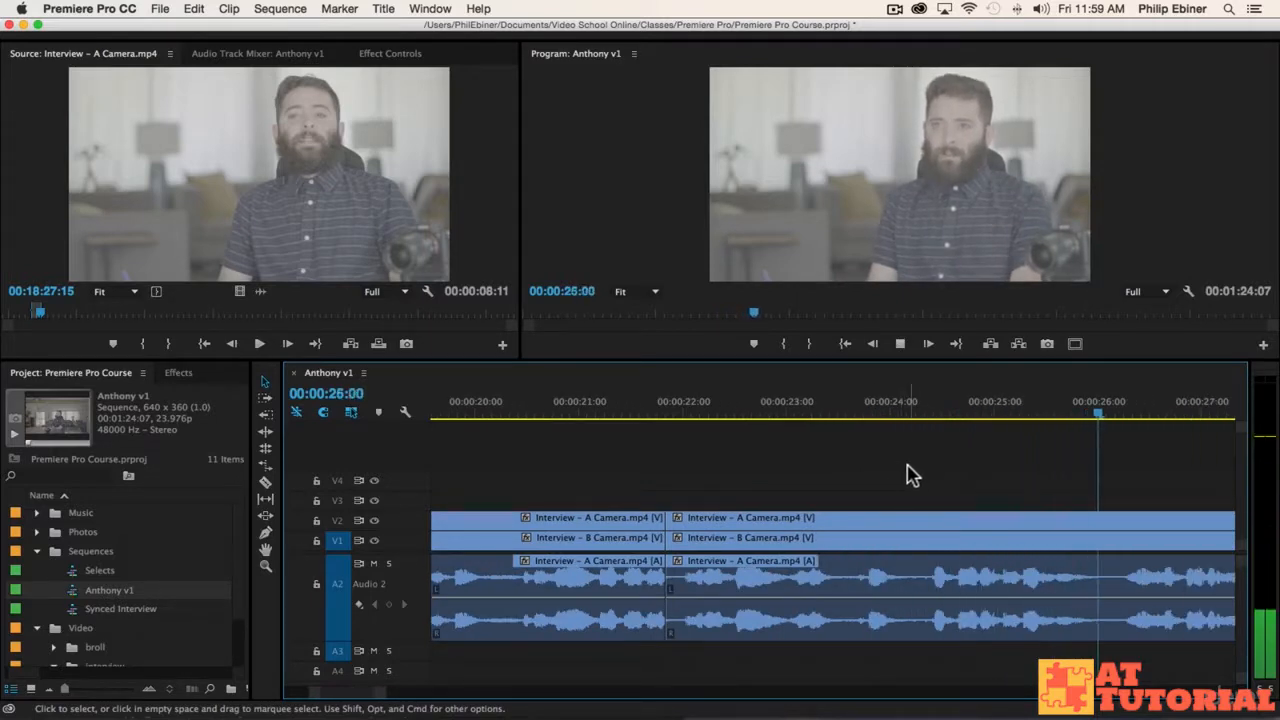
pyautogui.click(575, 412)
pyautogui.press('space')
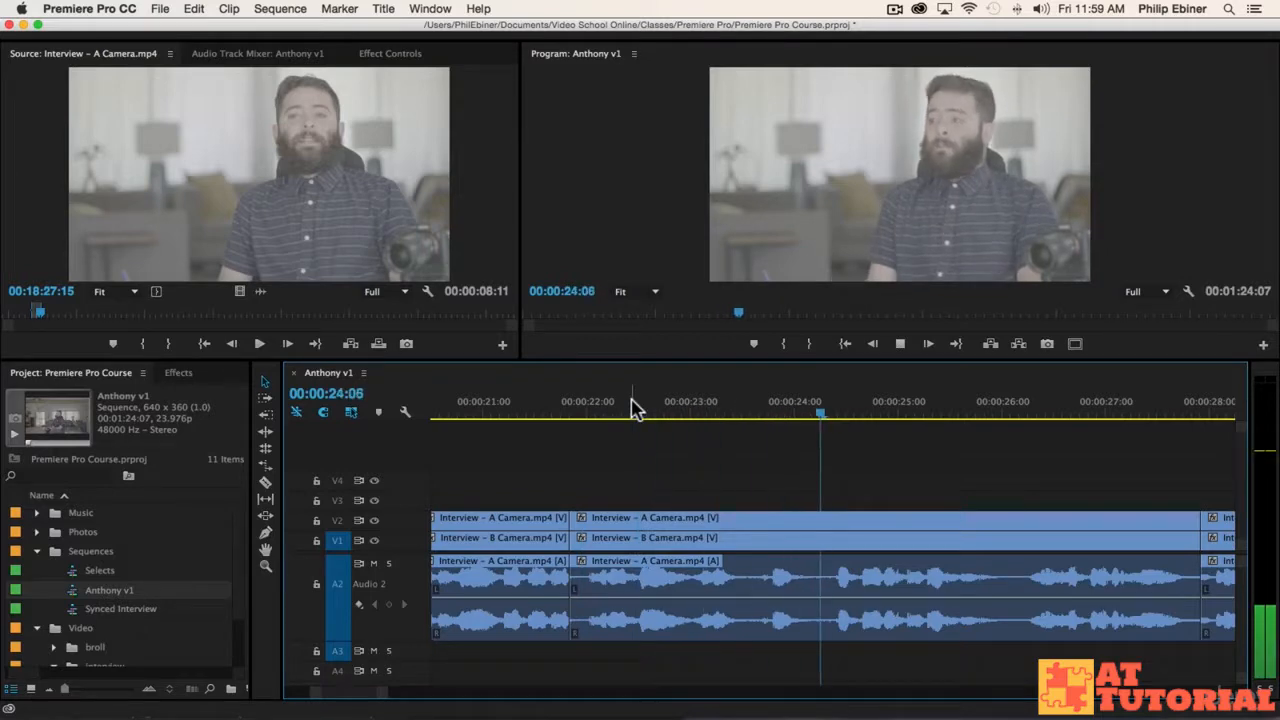
# Replay the passage around 00:00:23:16 in the fourth clip to find where the unneeded word starts and ends
pyautogui.click(726, 418)
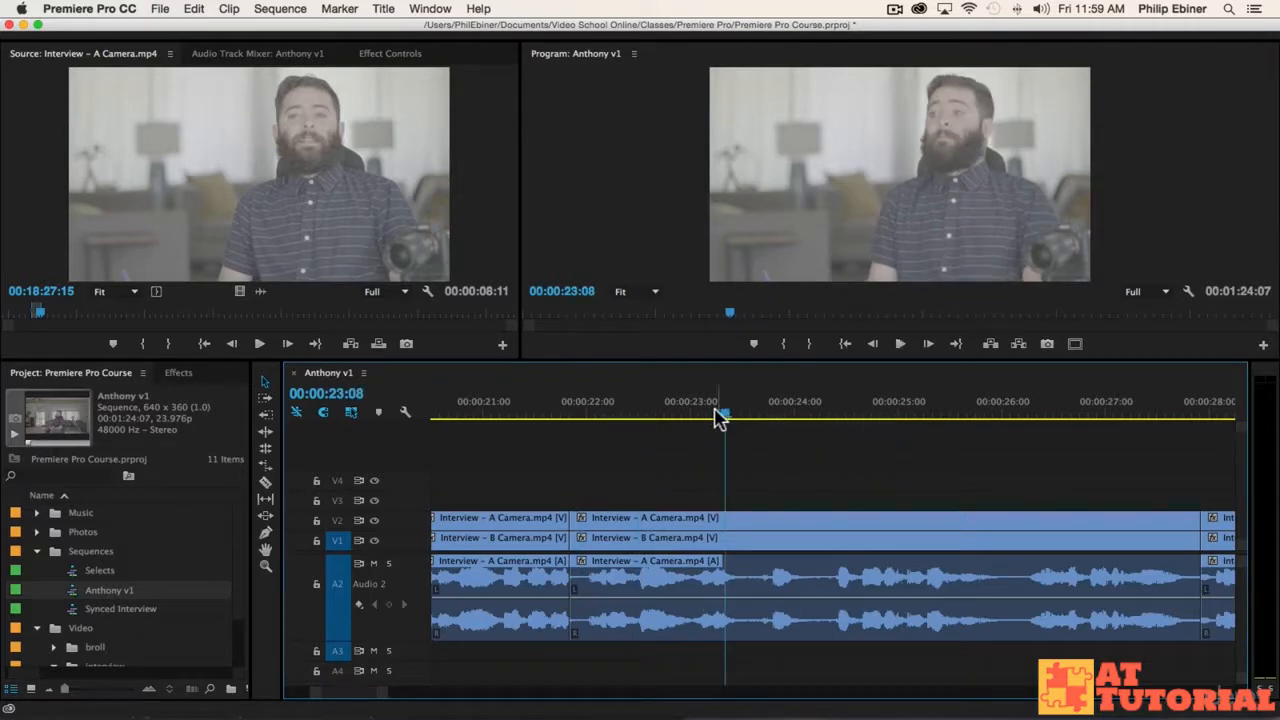
pyautogui.press('space')
pyautogui.click(690, 418)
pyautogui.press('space')
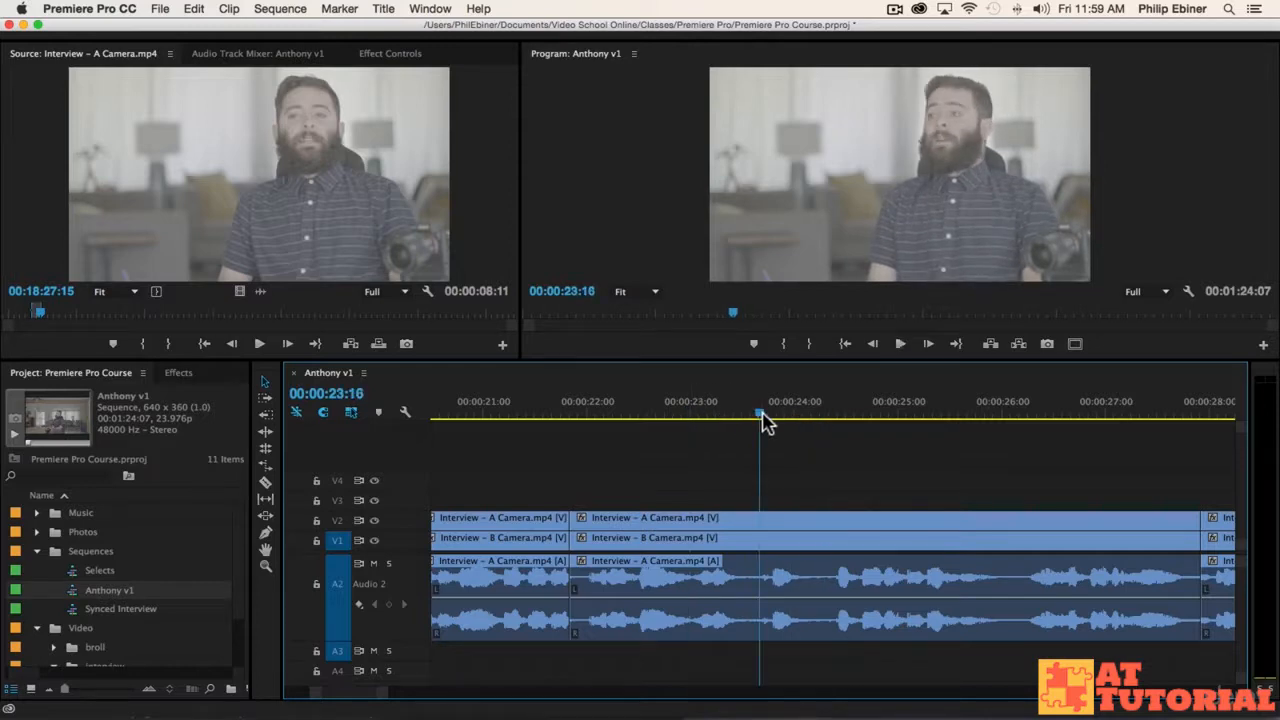
pyautogui.press('space')
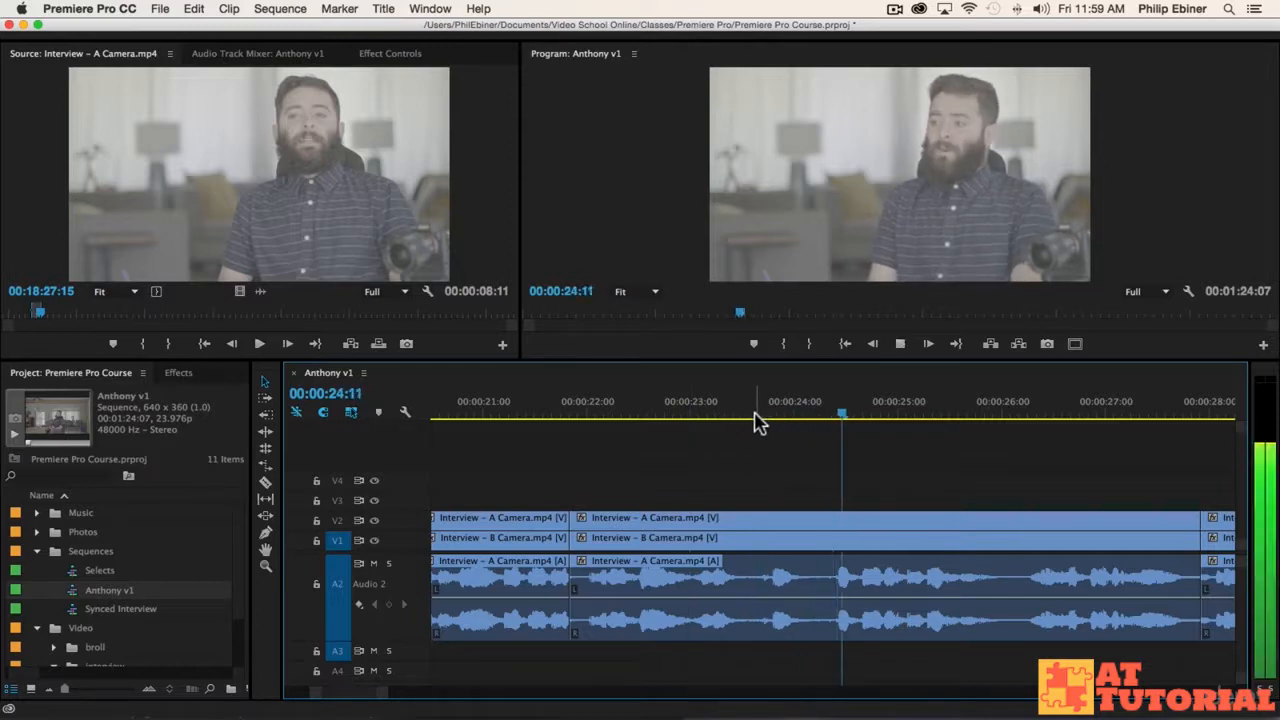
pyautogui.press('space')
# Split the fourth clip on all tracks at 00:00:23:12 and again just before the next phrase begins
pyautogui.moveTo(797, 416); pyautogui.dragTo(742, 432)
pyautogui.press('c')
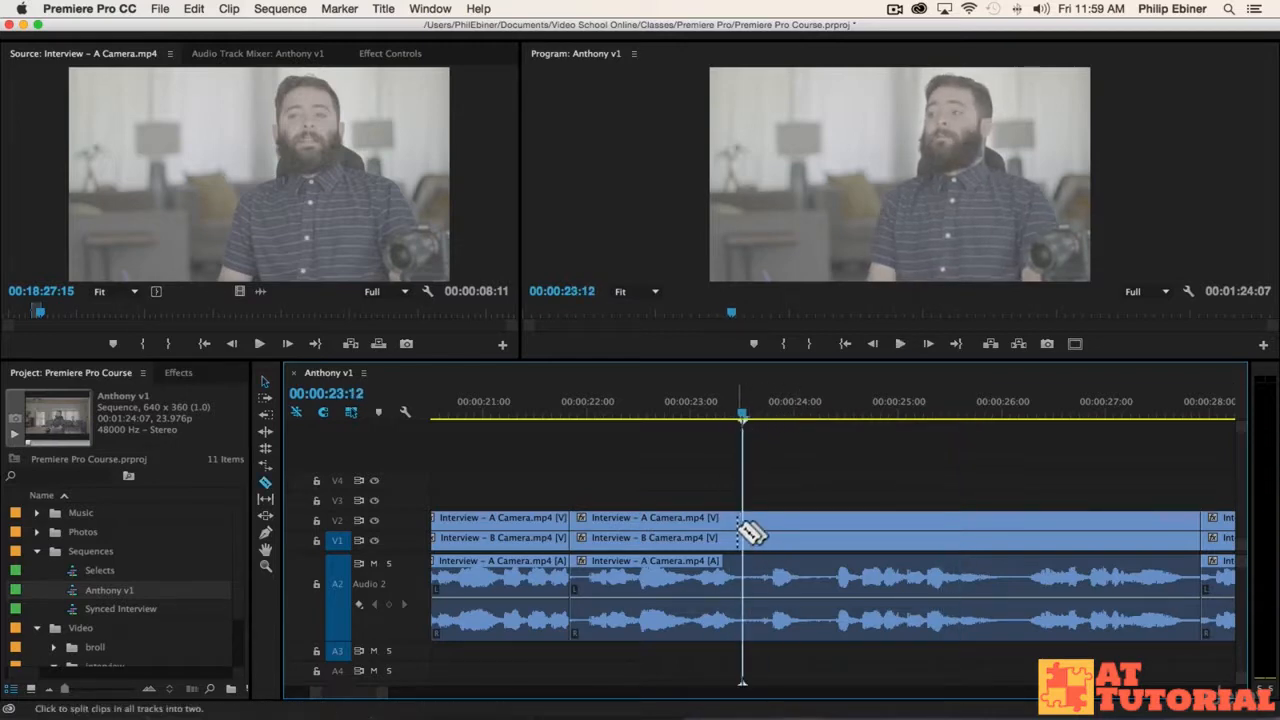
pyautogui.keyDown('shift'); pyautogui.click(741, 531); pyautogui.keyUp('shift')
pyautogui.keyDown('shift'); pyautogui.click(830, 531); pyautogui.keyUp('shift')
pyautogui.press('v')
pyautogui.press('space')
pyautogui.press('space')
# Delete the short piece between the two cuts on all tracks and close the gap
pyautogui.moveTo(772, 476); pyautogui.dragTo(768, 606)
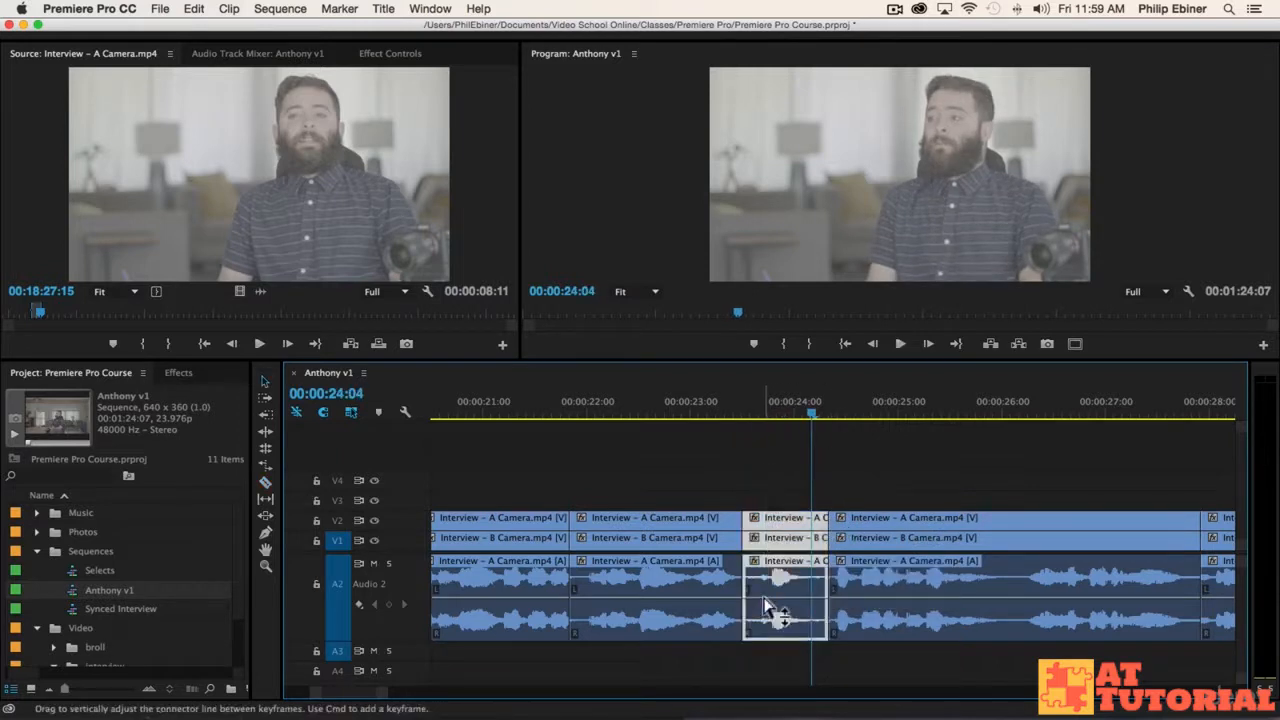
pyautogui.press('Delete')
pyautogui.scroll(-1, 765, 606)
pyautogui.click(768, 606)
pyautogui.scroll(2, 779, 610)
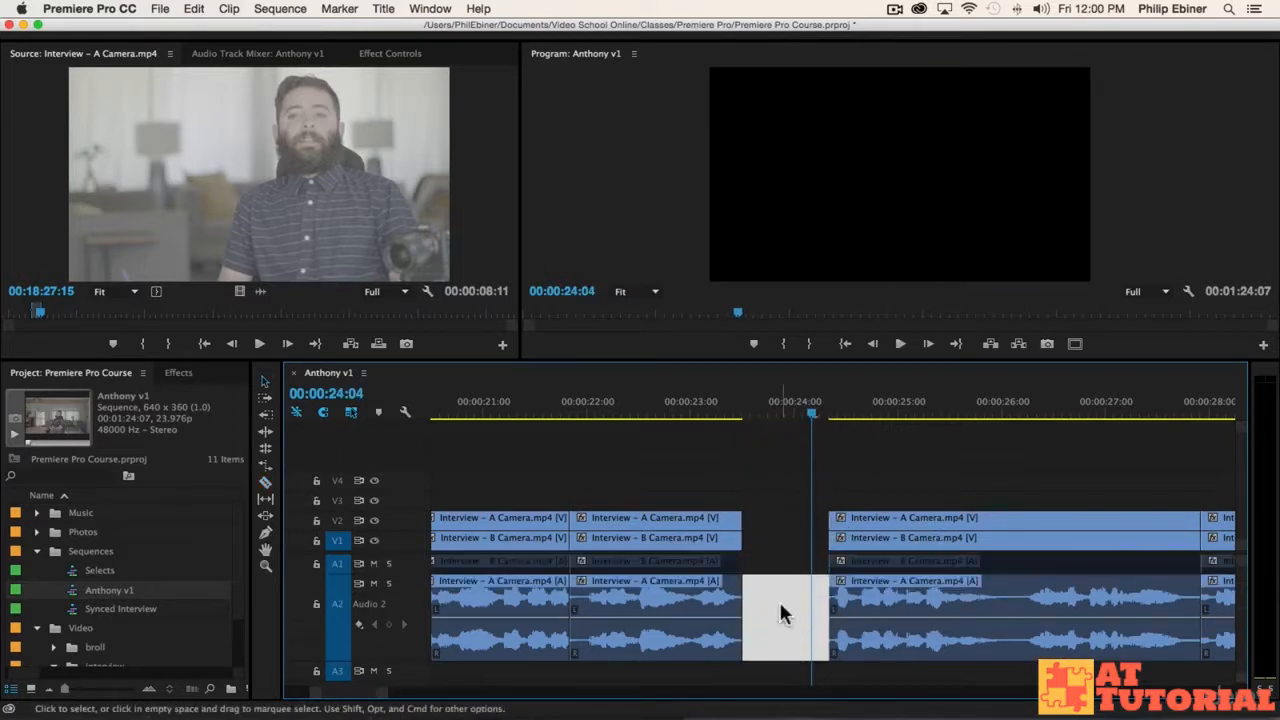
pyautogui.press('Delete')
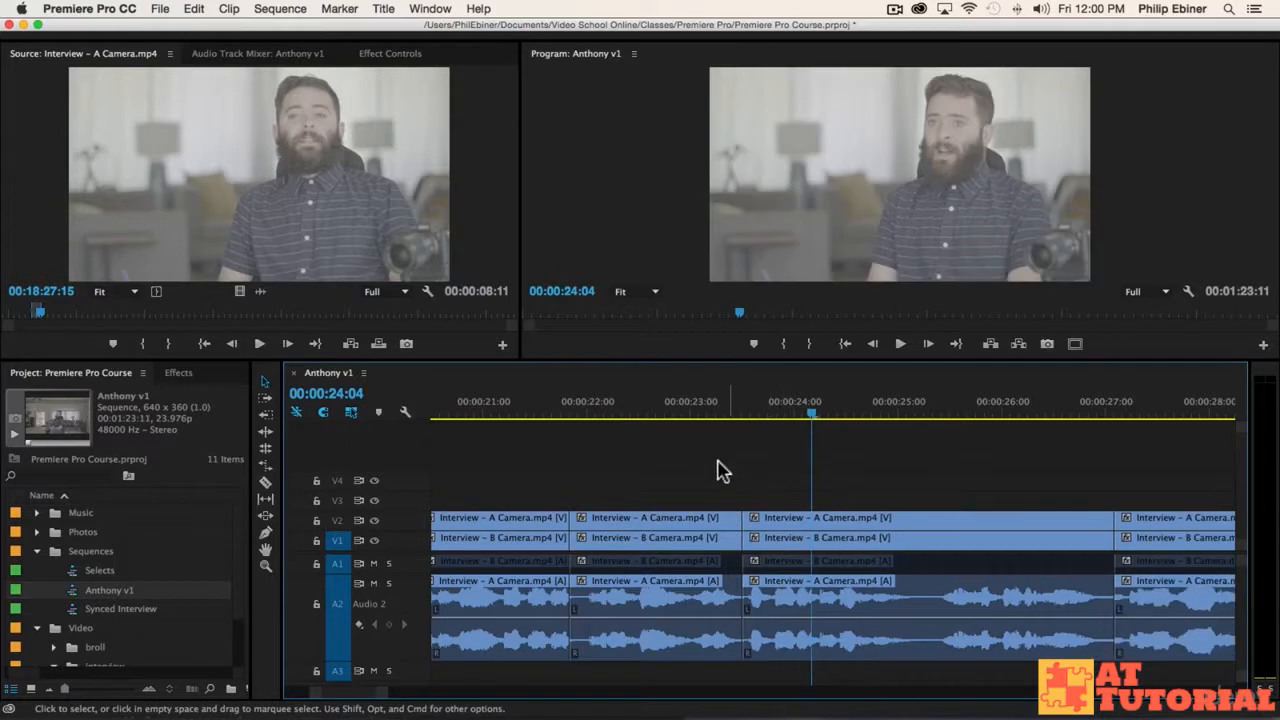
# Play back the tightened passage and replay the cut at 00:00:27:02 to check the transition into the following clip
pyautogui.click(617, 415)
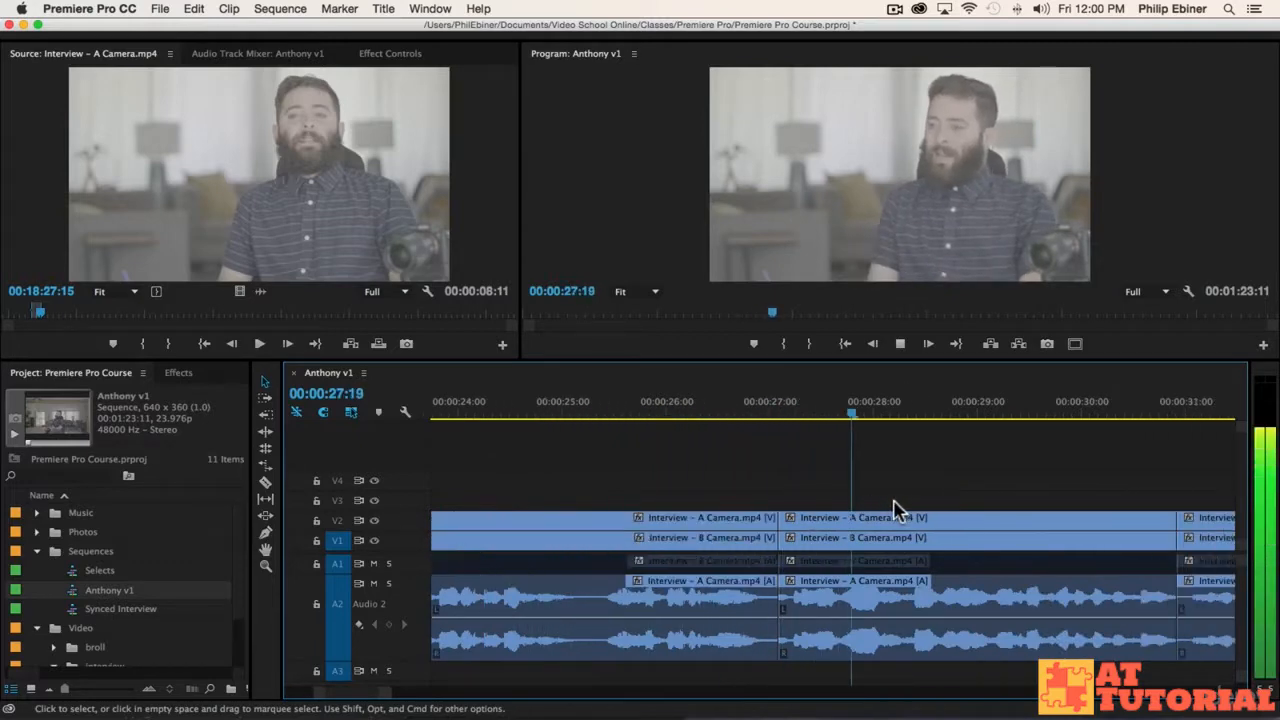
pyautogui.press('space')
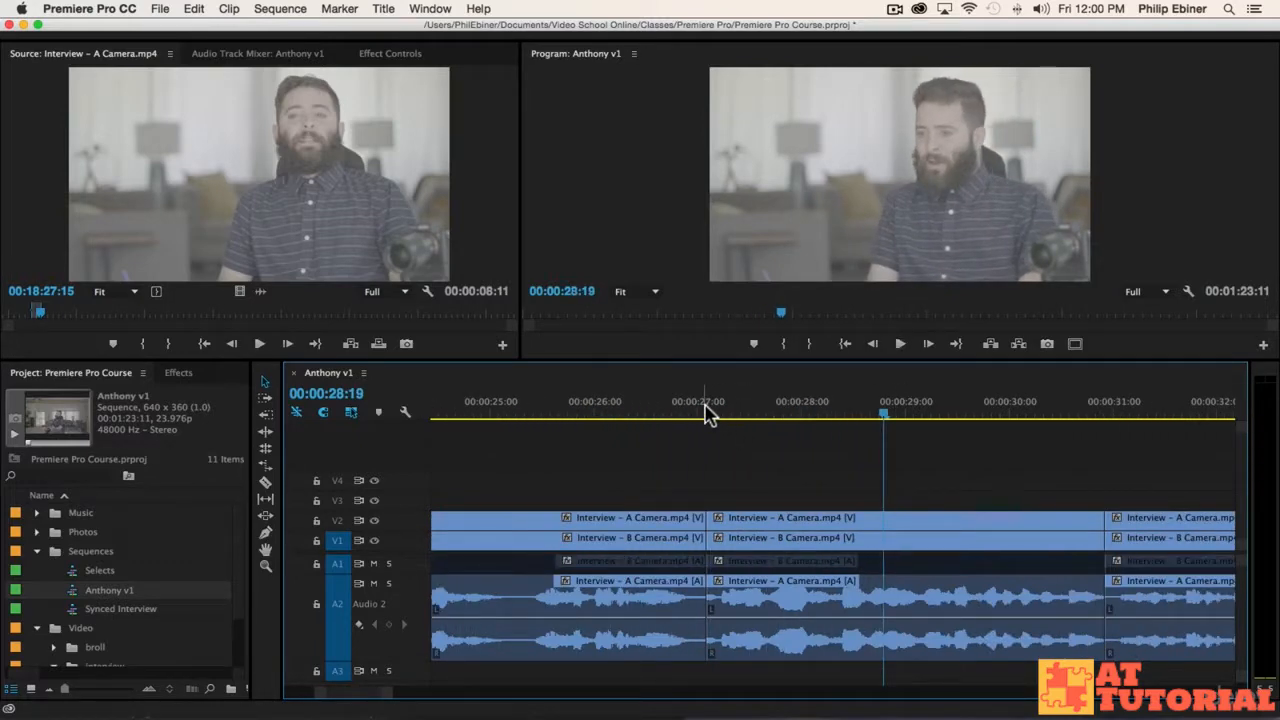
pyautogui.click(706, 414)
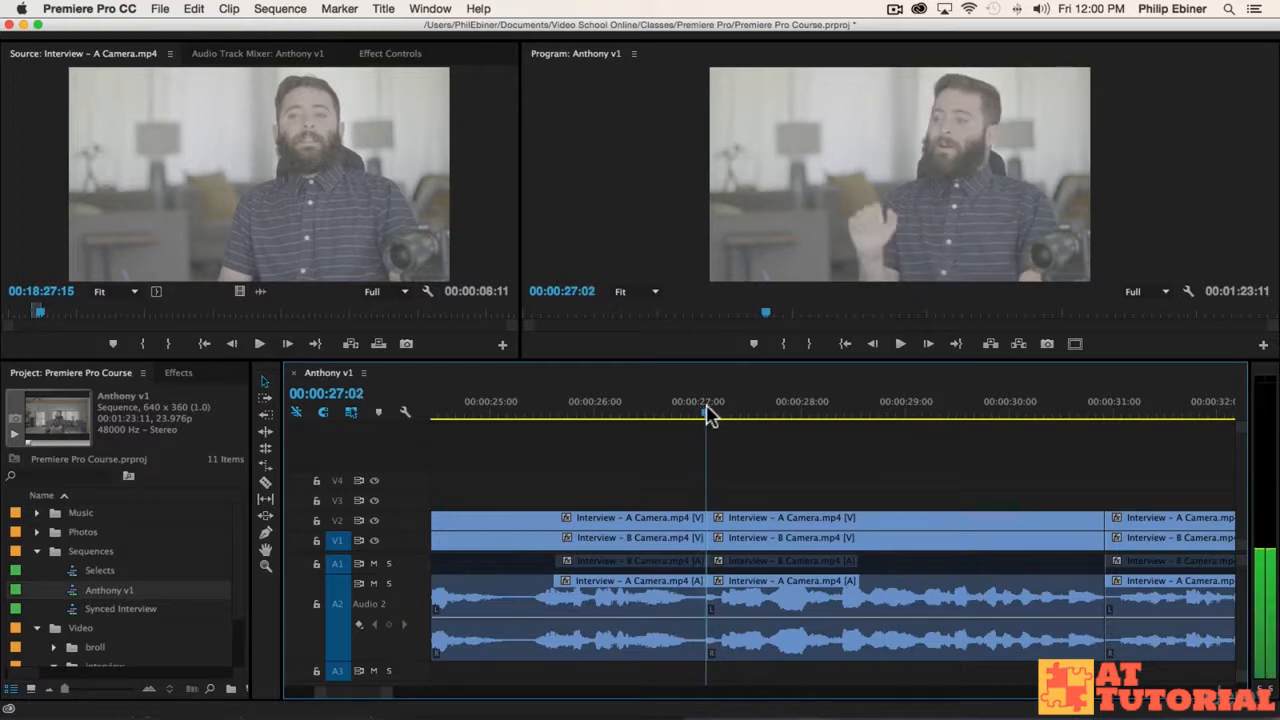
pyautogui.click(669, 414)
pyautogui.press('space')
pyautogui.press('space')
# Step frame by frame just after the 00:00:27:02 cut and replay from 00:00:26:03 to locate the stray sound
pyautogui.moveTo(717, 417); pyautogui.dragTo(724, 420)
pyautogui.press('Right')
pyautogui.press('Right')
pyautogui.press('Right')
pyautogui.press('Right')
pyautogui.press('space')
pyautogui.press('space')
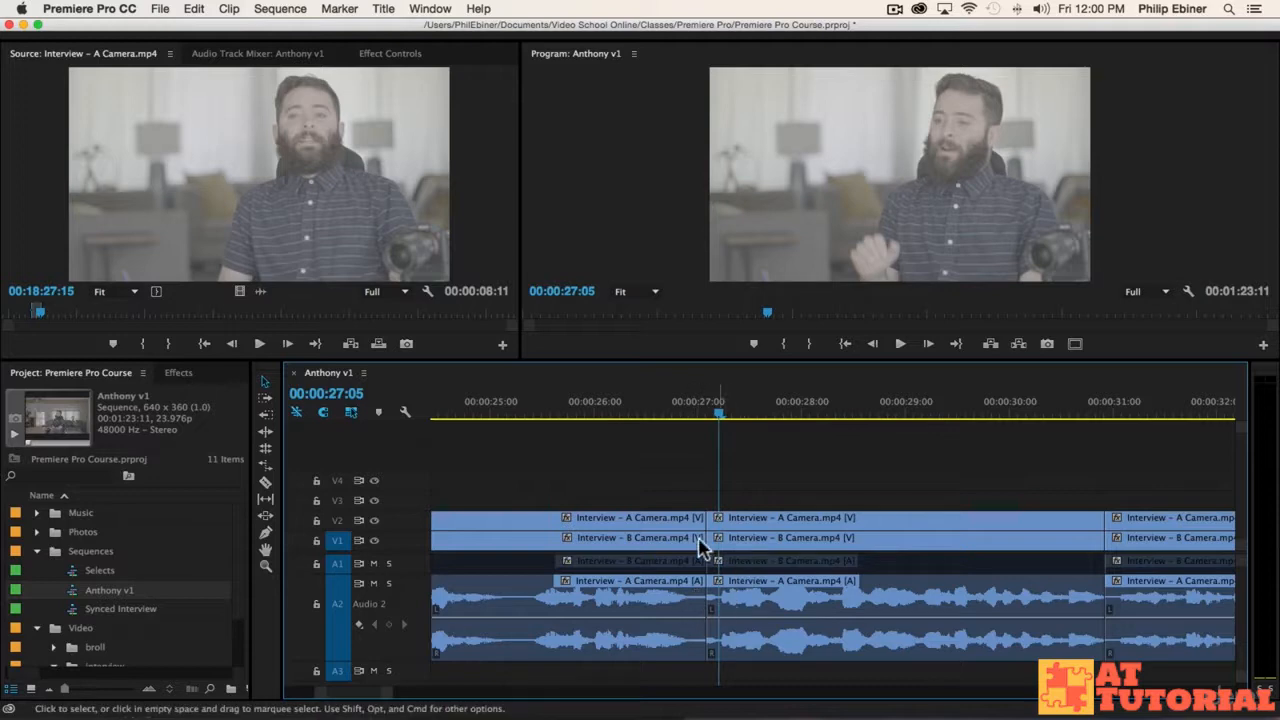
pyautogui.click(606, 409)
pyautogui.press('space')
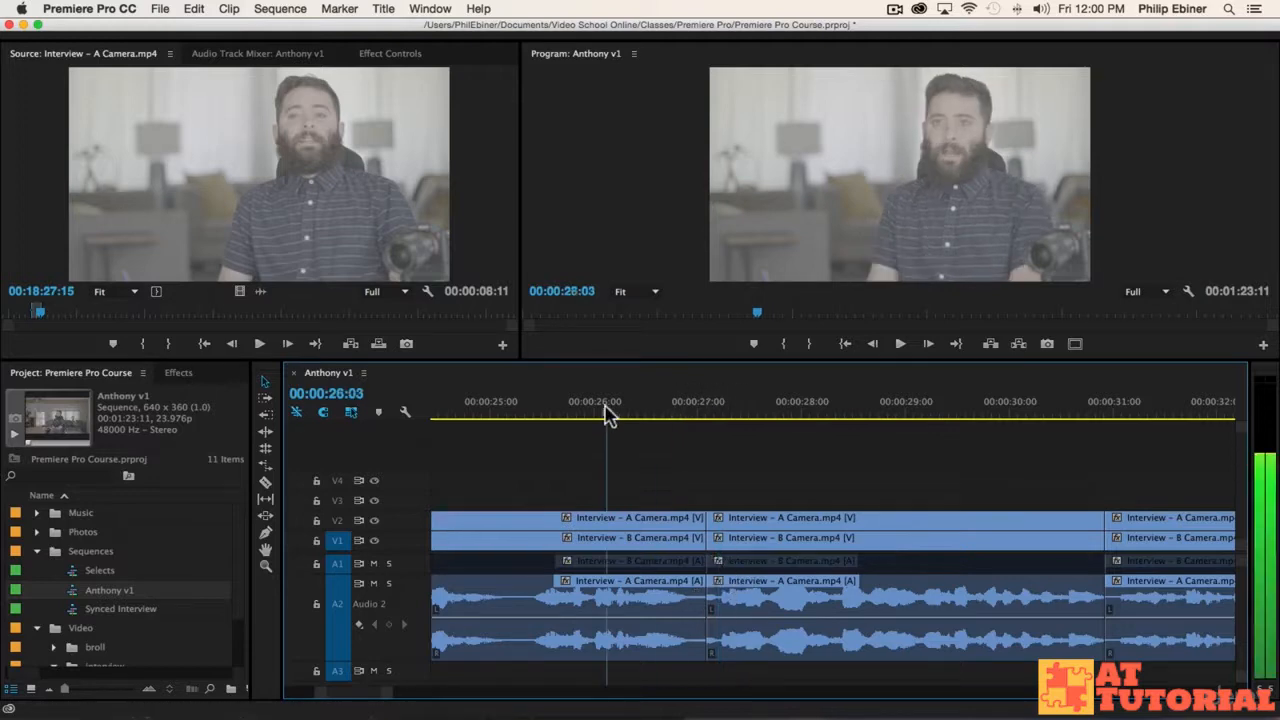
pyautogui.press('space')
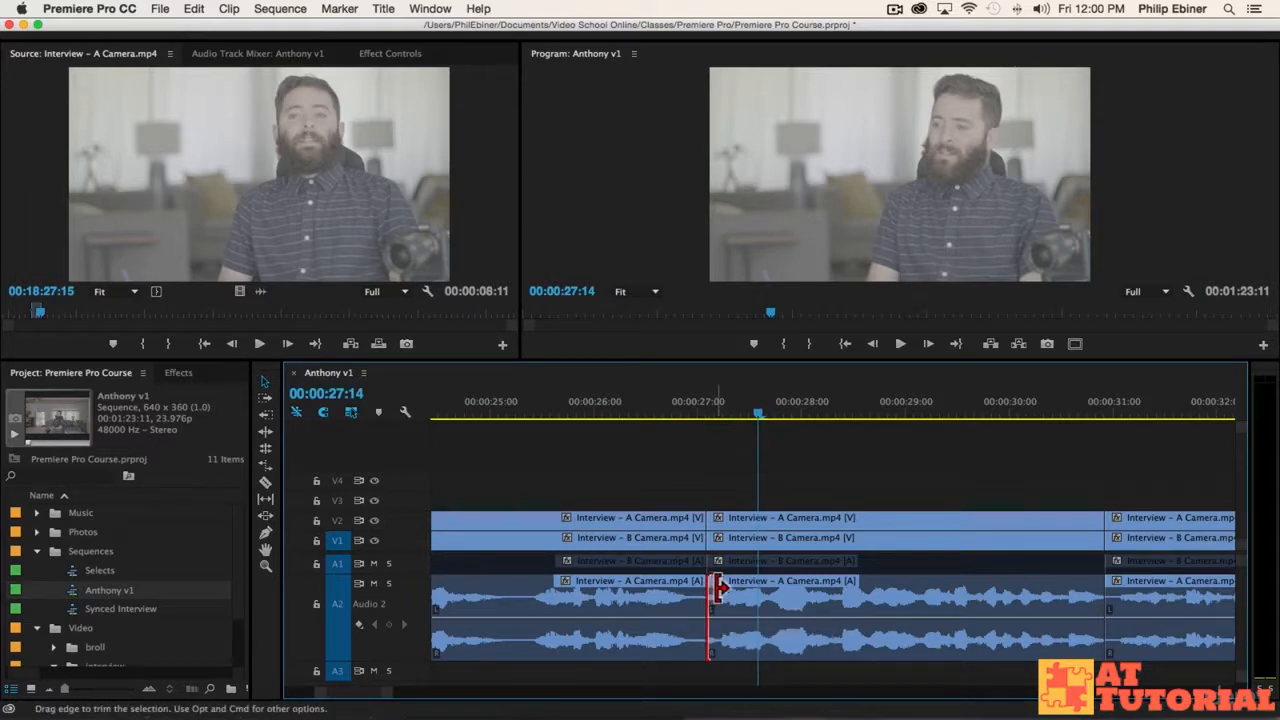
# Trim a few frames off the start of only the audio after the 00:00:27:02 cut, and play back the result
pyautogui.moveTo(714, 588); pyautogui.dragTo(727, 590)
pyautogui.scroll(-3, 780, 605)
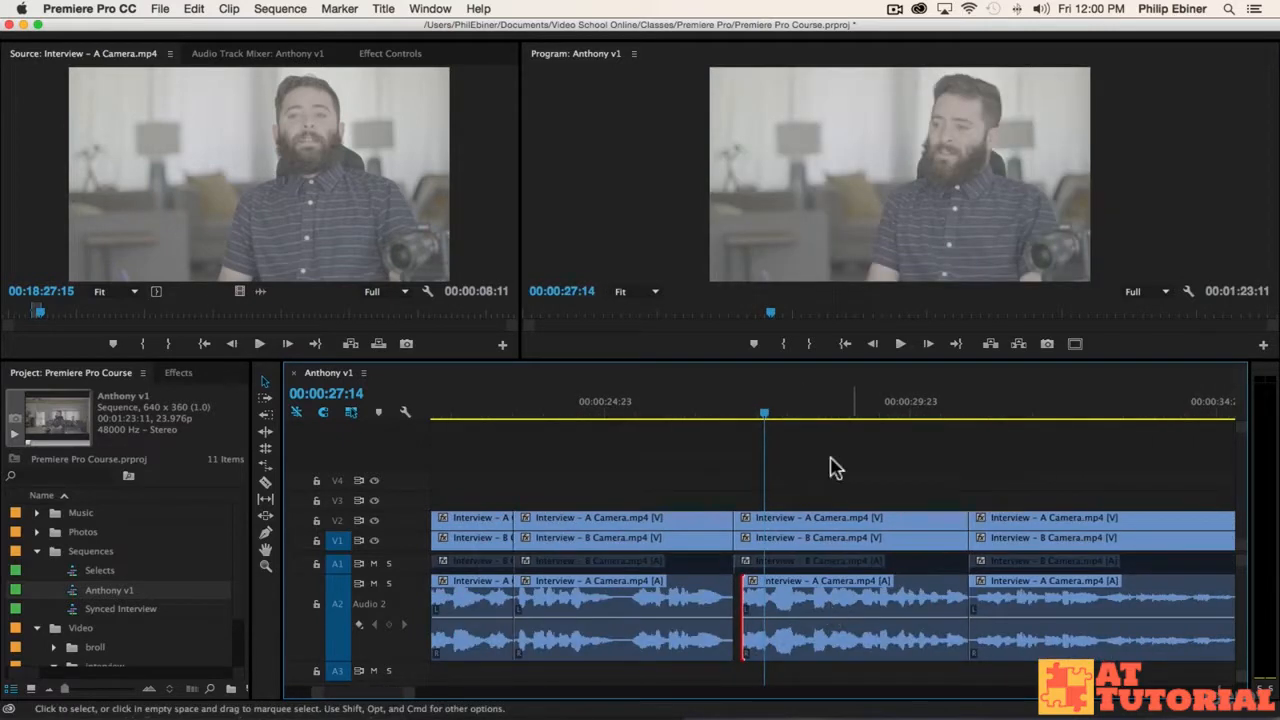
pyautogui.click(699, 408)
pyautogui.press('space')
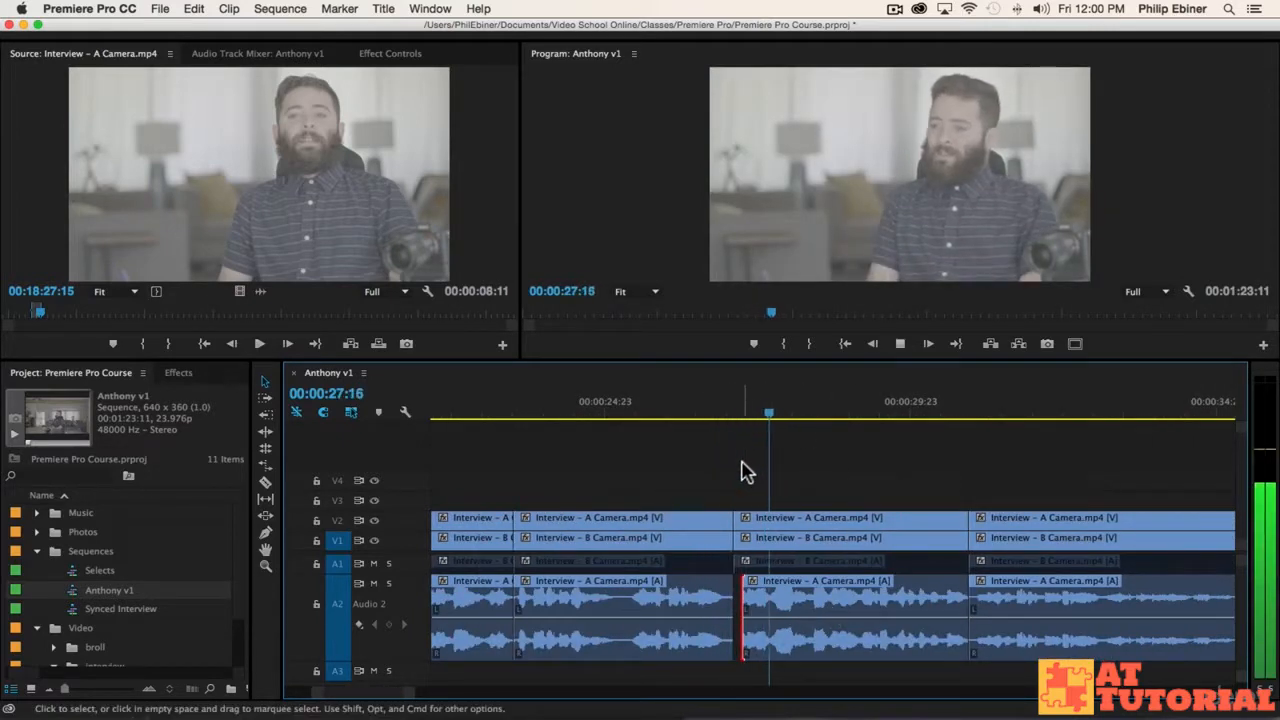
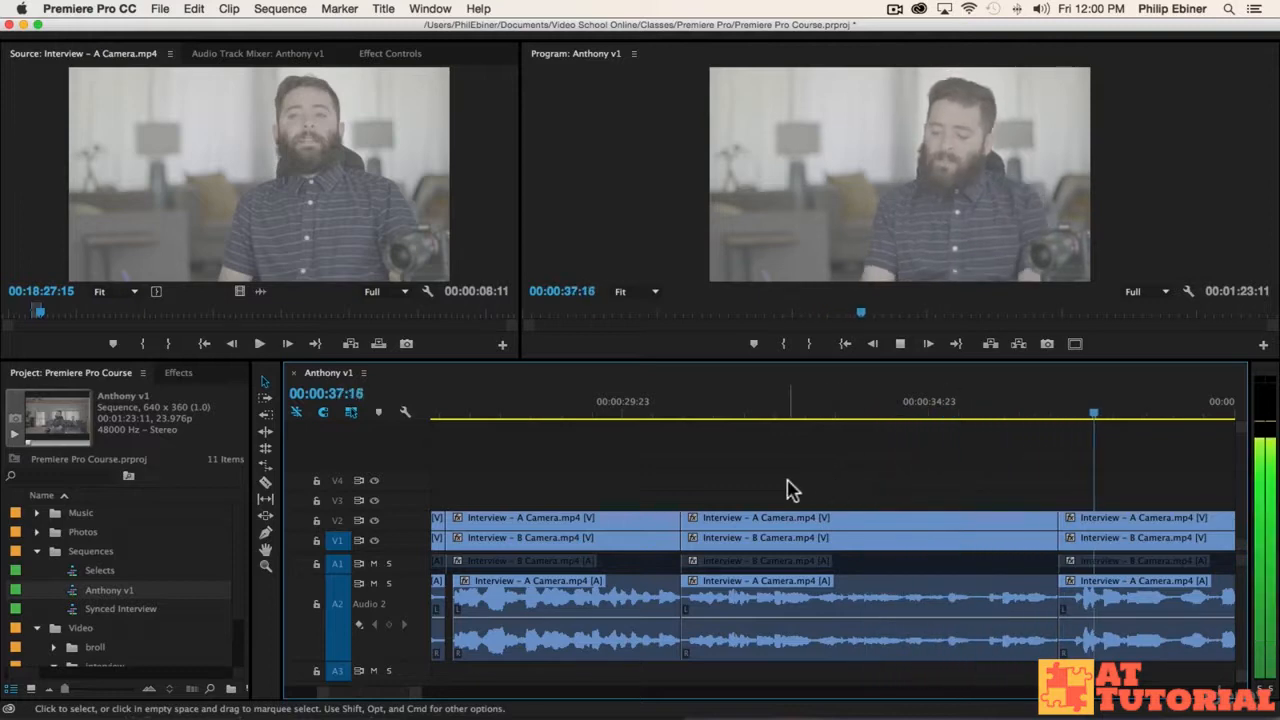
pyautogui.press('space')
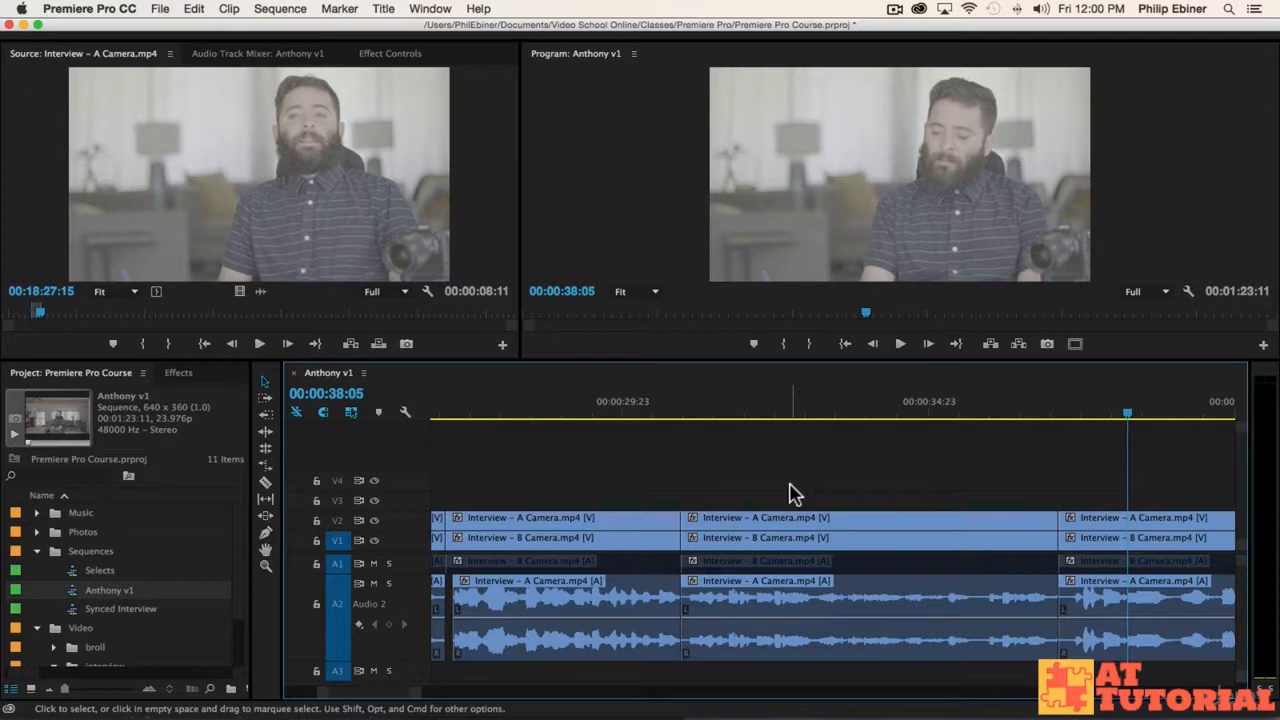
# Replay from 00:00:29:20 across the next join to judge whether the following clip is needed
pyautogui.press('-')
pyautogui.click(725, 415)
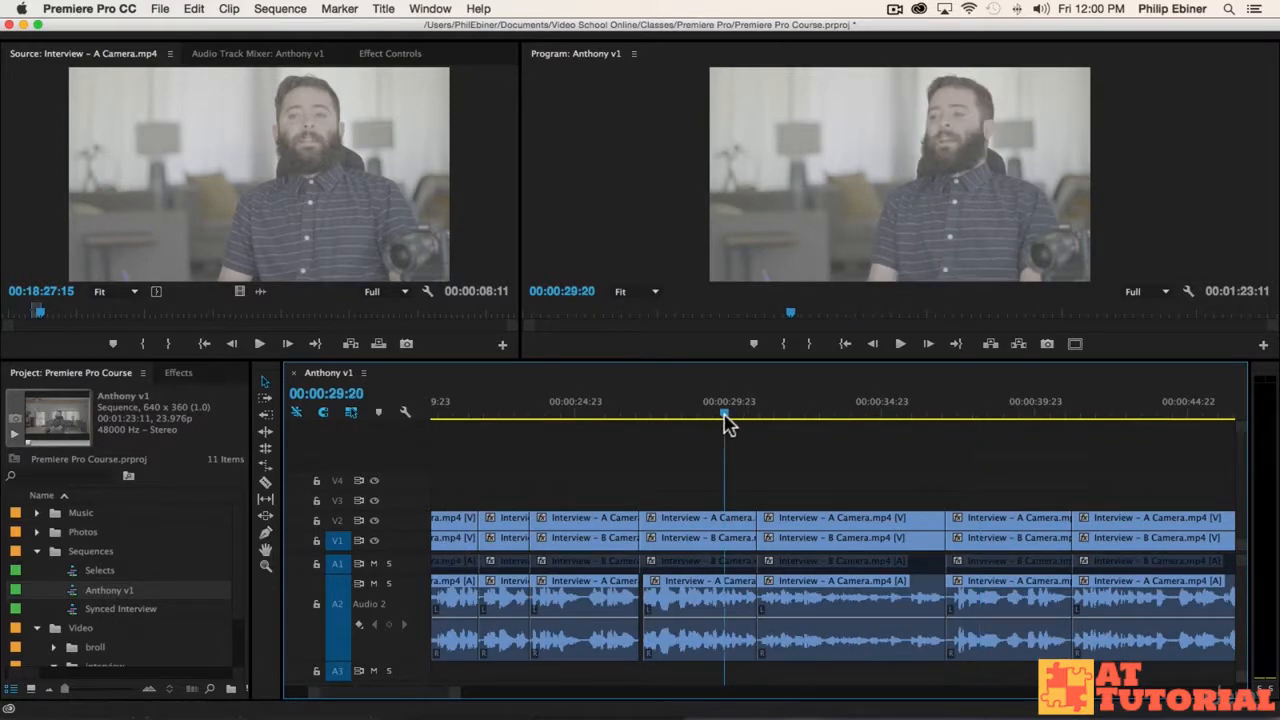
pyautogui.press('space')
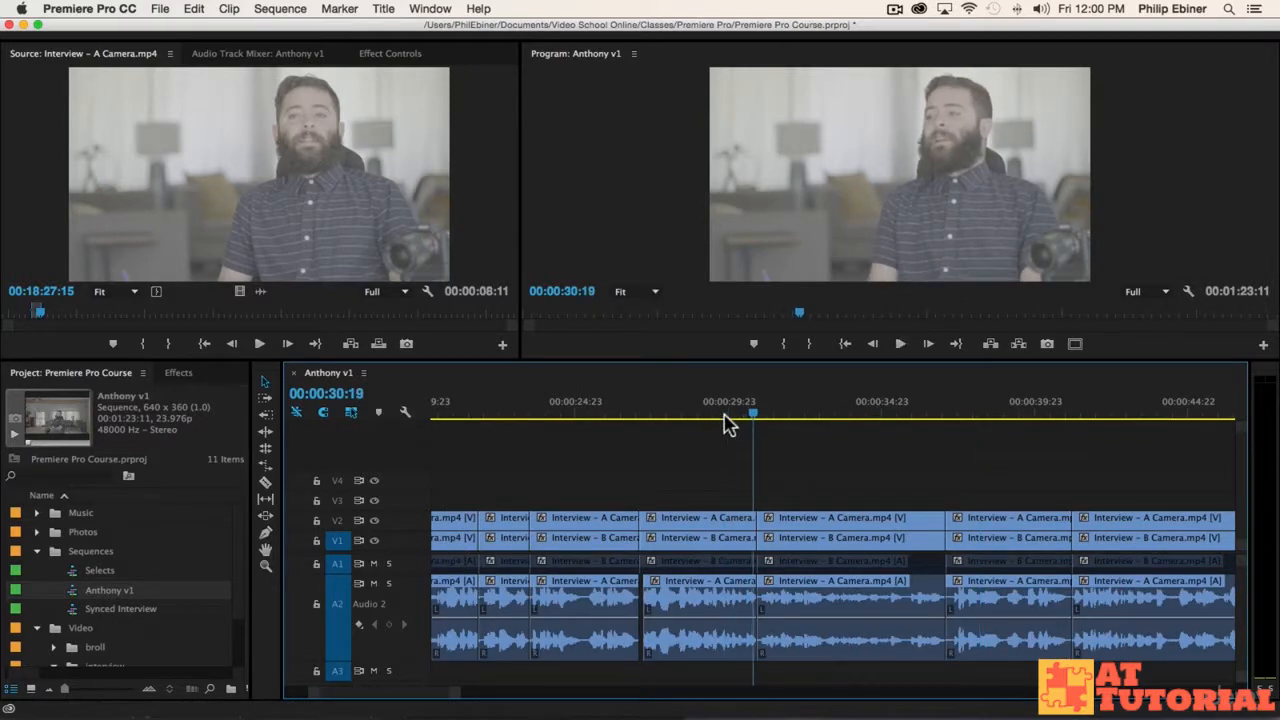
pyautogui.press('space')
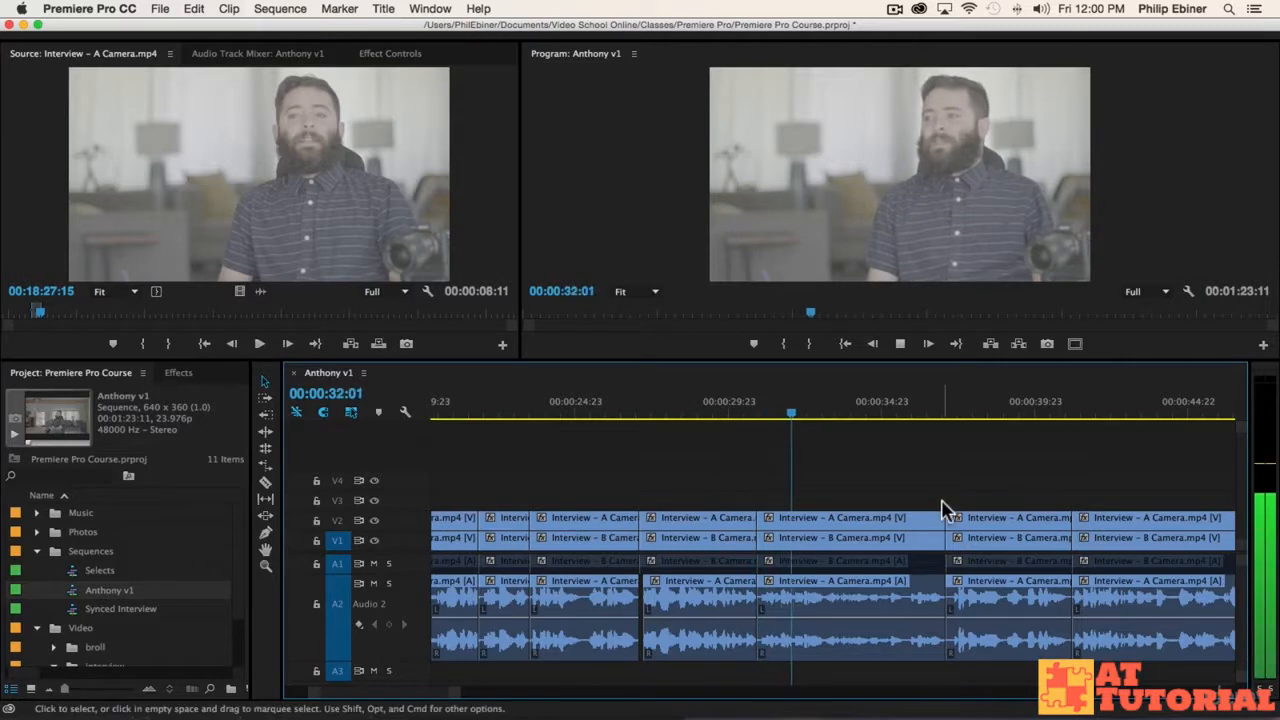
pyautogui.press('space')
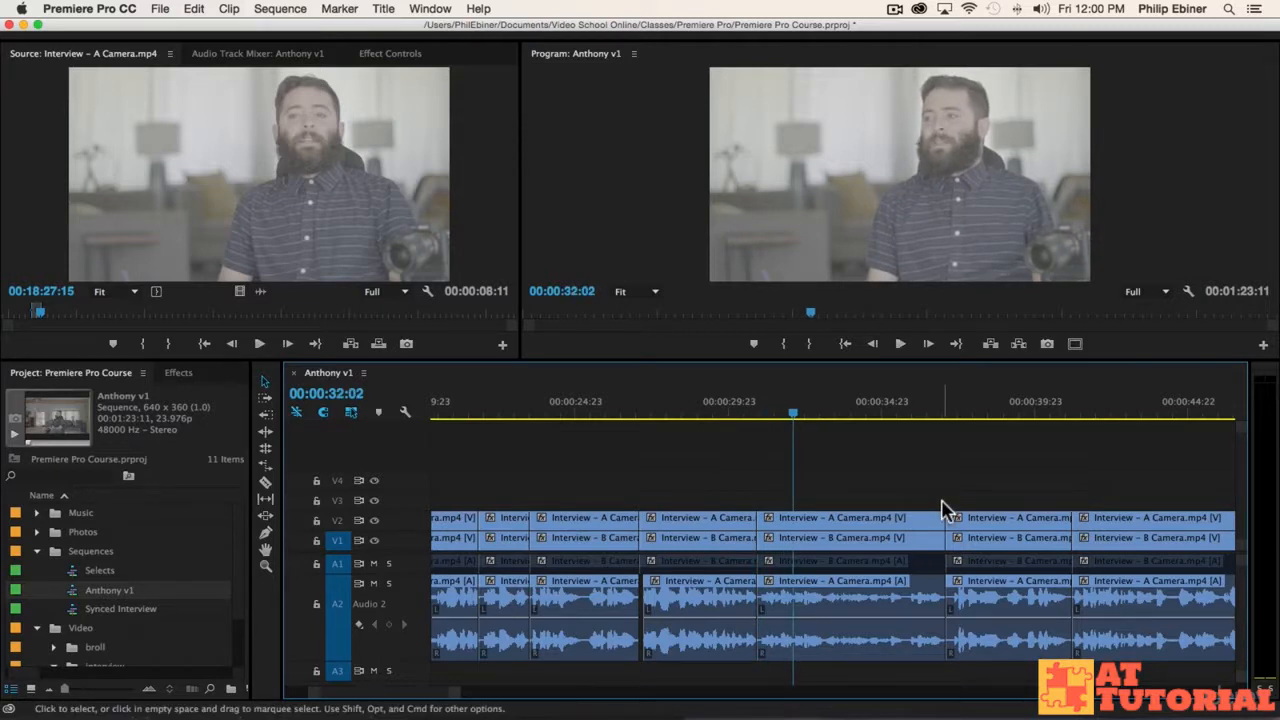
# Delete the whole interview clip under the playhead at 00:00:32:02 on all tracks and close the gap
pyautogui.scroll(-1, 894, 506)
pyautogui.click(857, 645)
pyautogui.press('Delete')
pyautogui.click(825, 630)
pyautogui.press('Delete')
# Play back from shortly before the new join through the following clip and into the long answer, up to 00:00:43:10
pyautogui.press('-')
pyautogui.press('-')
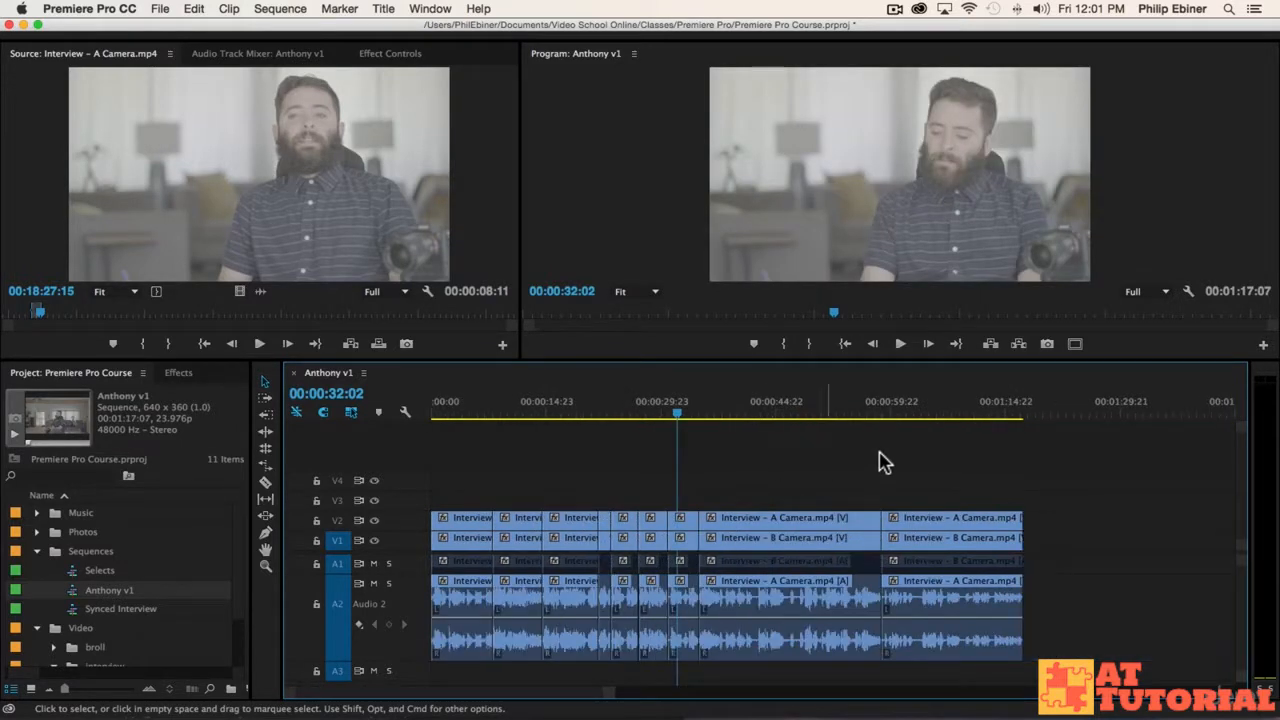
pyautogui.press('=')
pyautogui.press('=')
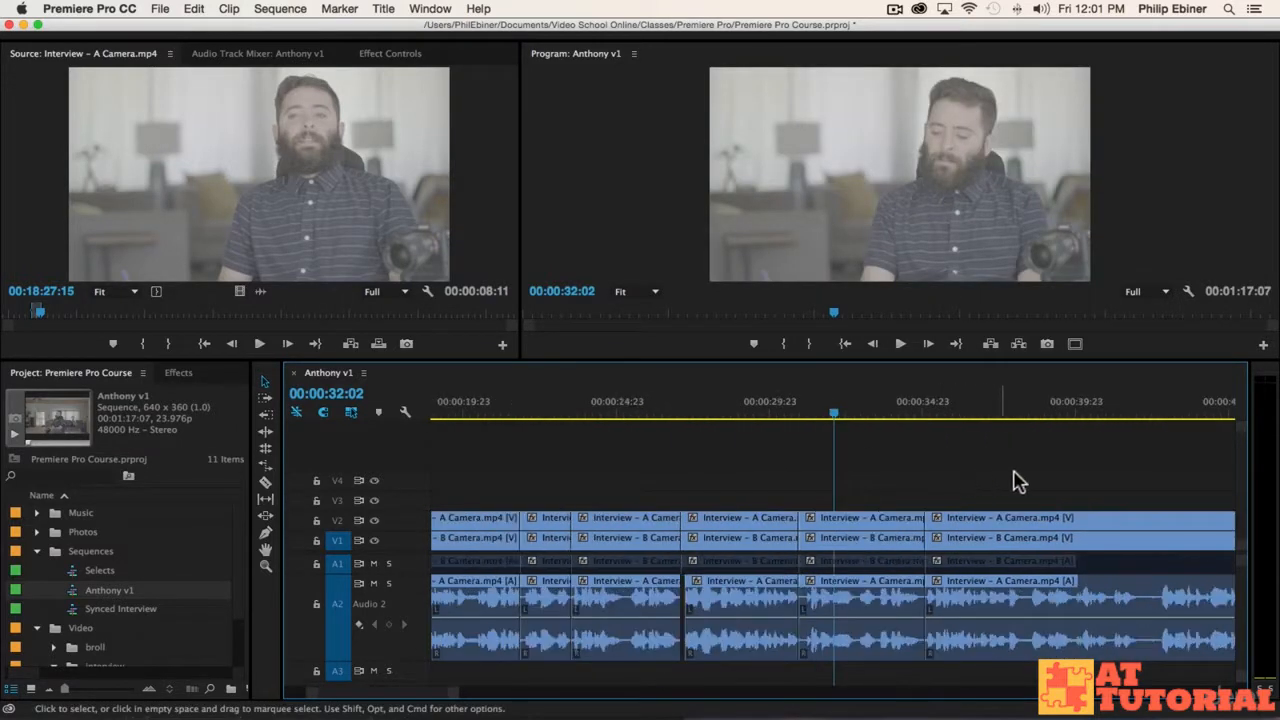
pyautogui.click(776, 410)
pyautogui.press('space')
pyautogui.press('=')
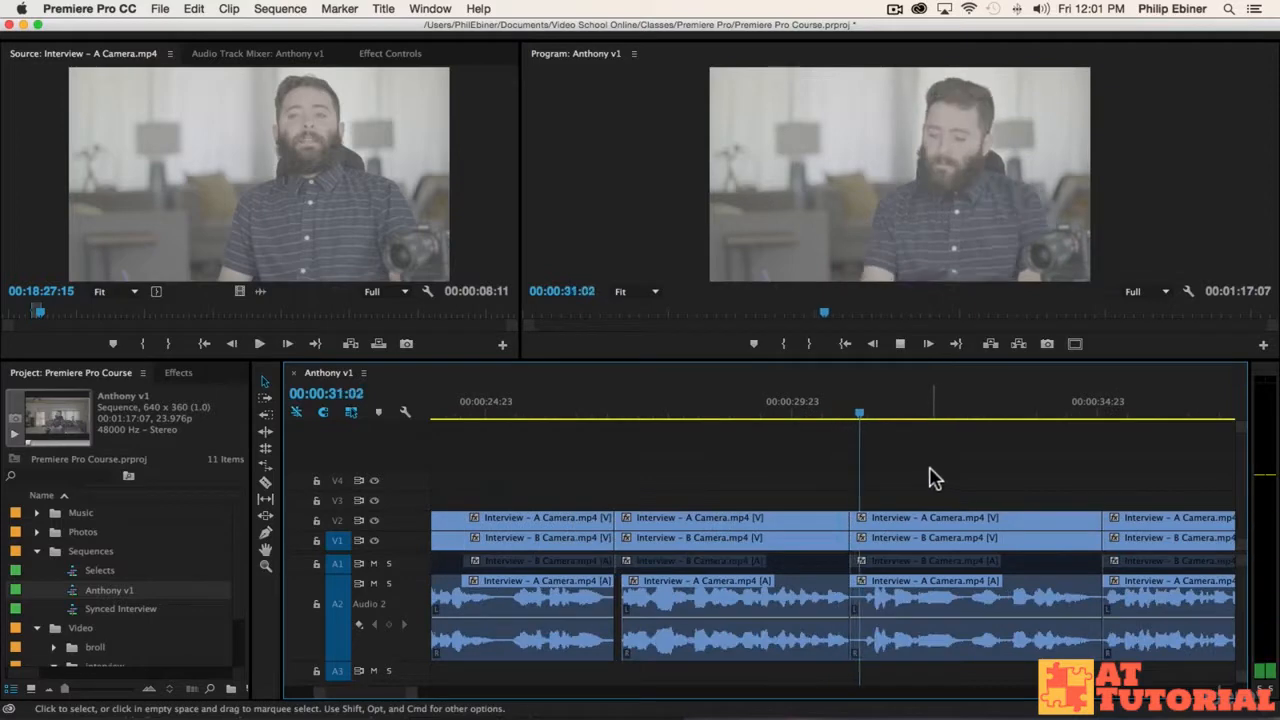
pyautogui.scroll(-2, 930, 472)
pyautogui.scroll(-2, 949, 489)
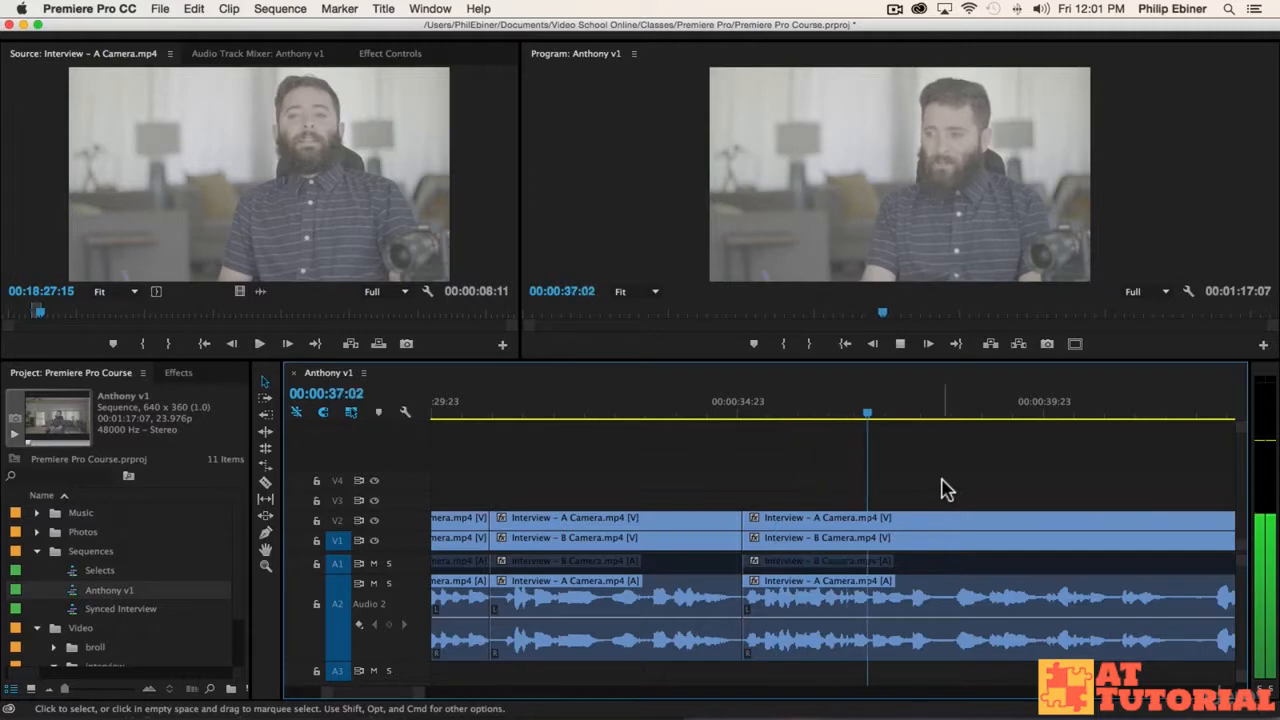
pyautogui.press('-')
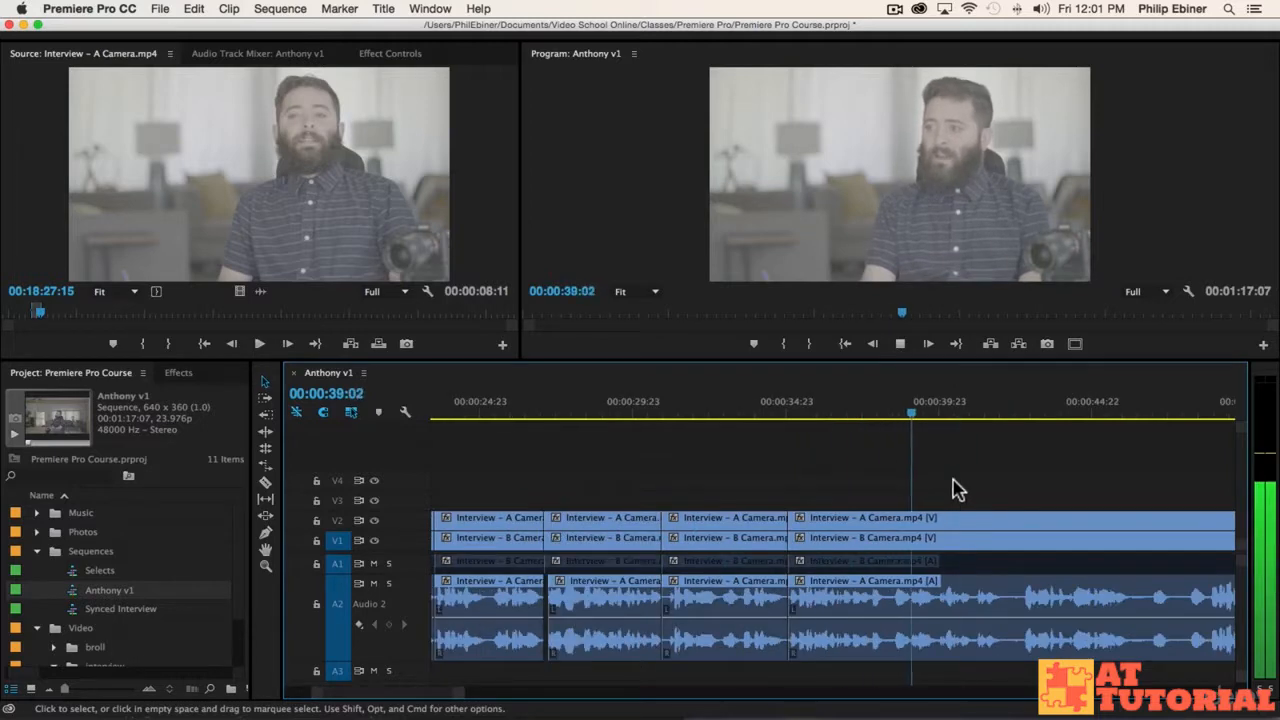
pyautogui.hscroll(2, 1109, 486)
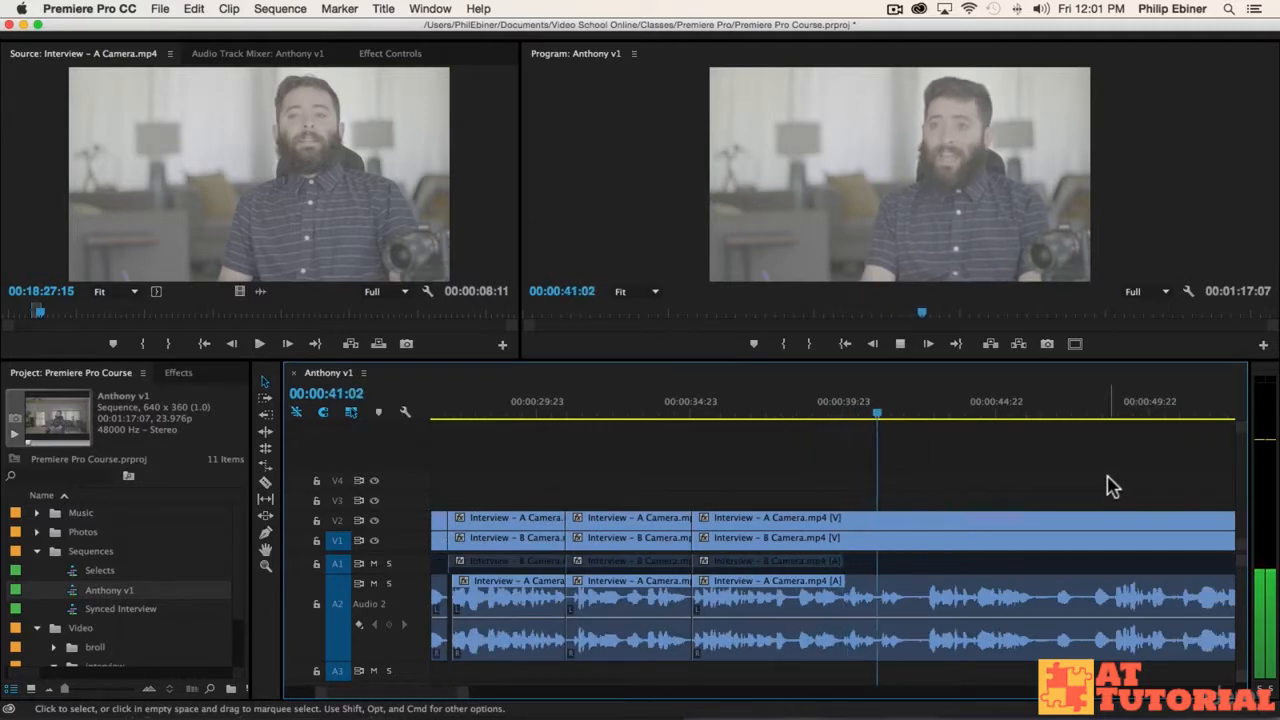
pyautogui.hscroll(2, 1113, 486)
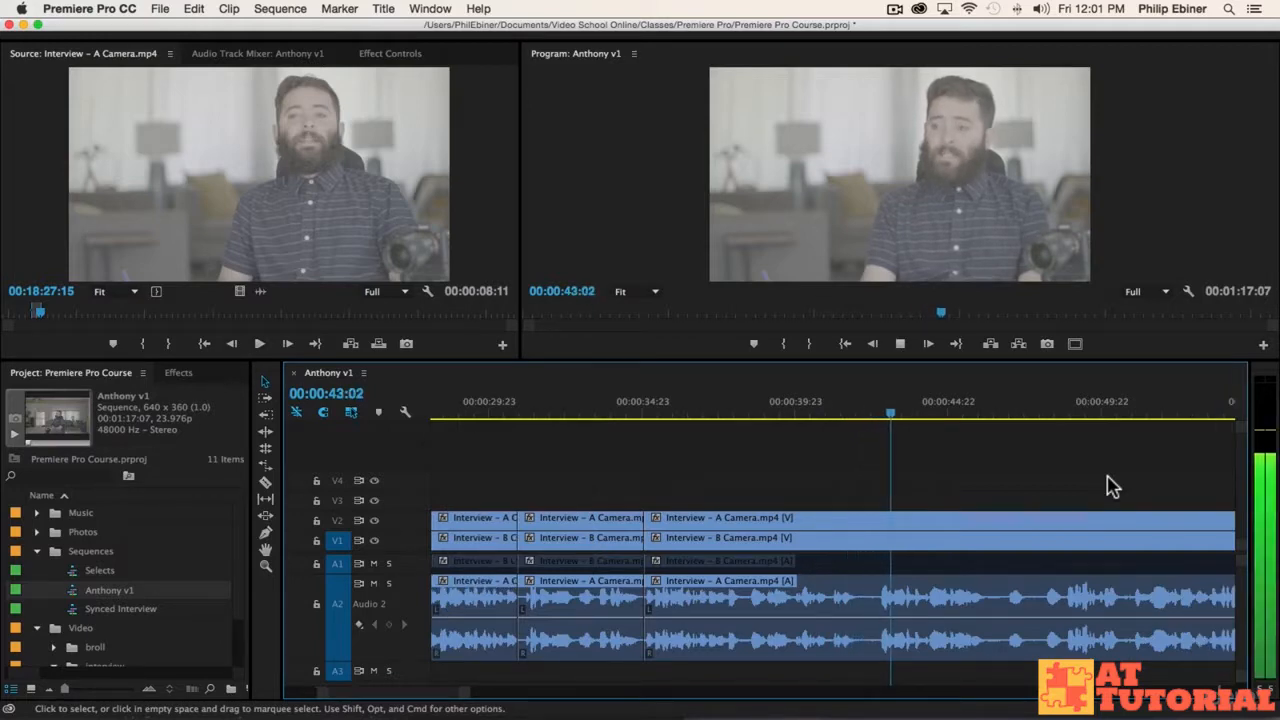
pyautogui.press('space')
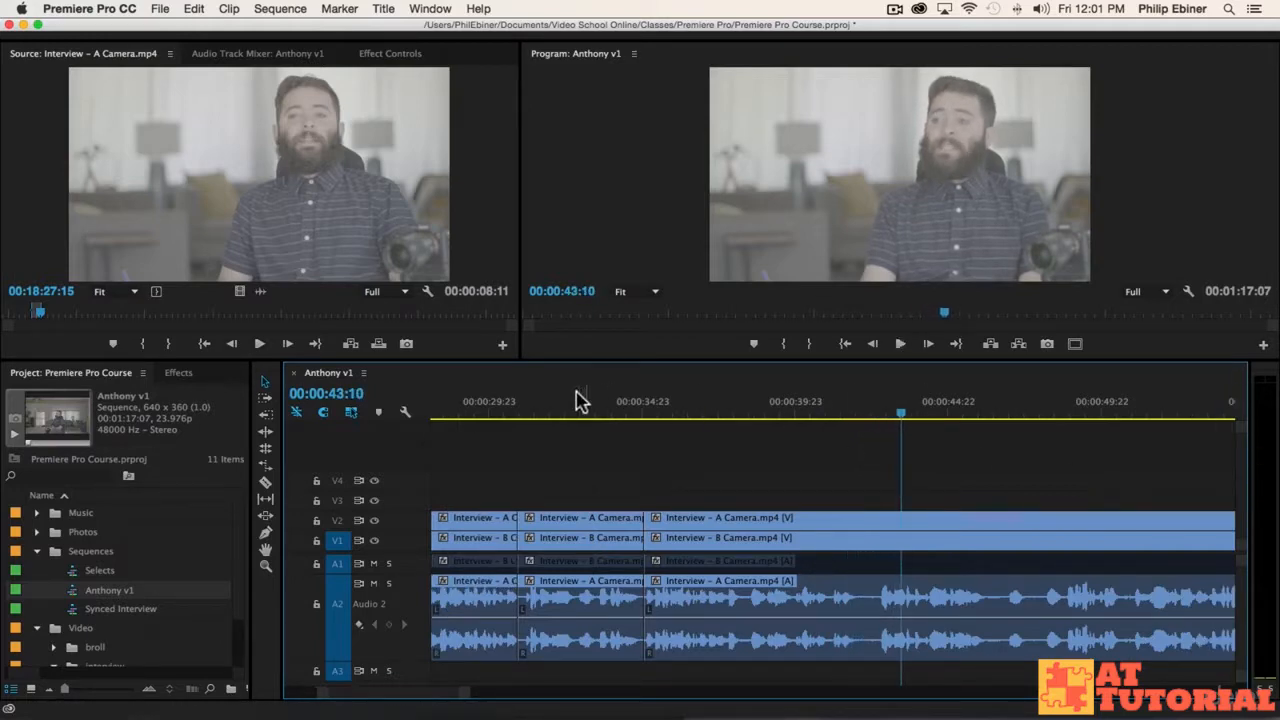
# Play back from the cut at 00:00:30:21, and from 00:00:38:03 through the long answer up to 00:00:46:05
pyautogui.click(517, 407)
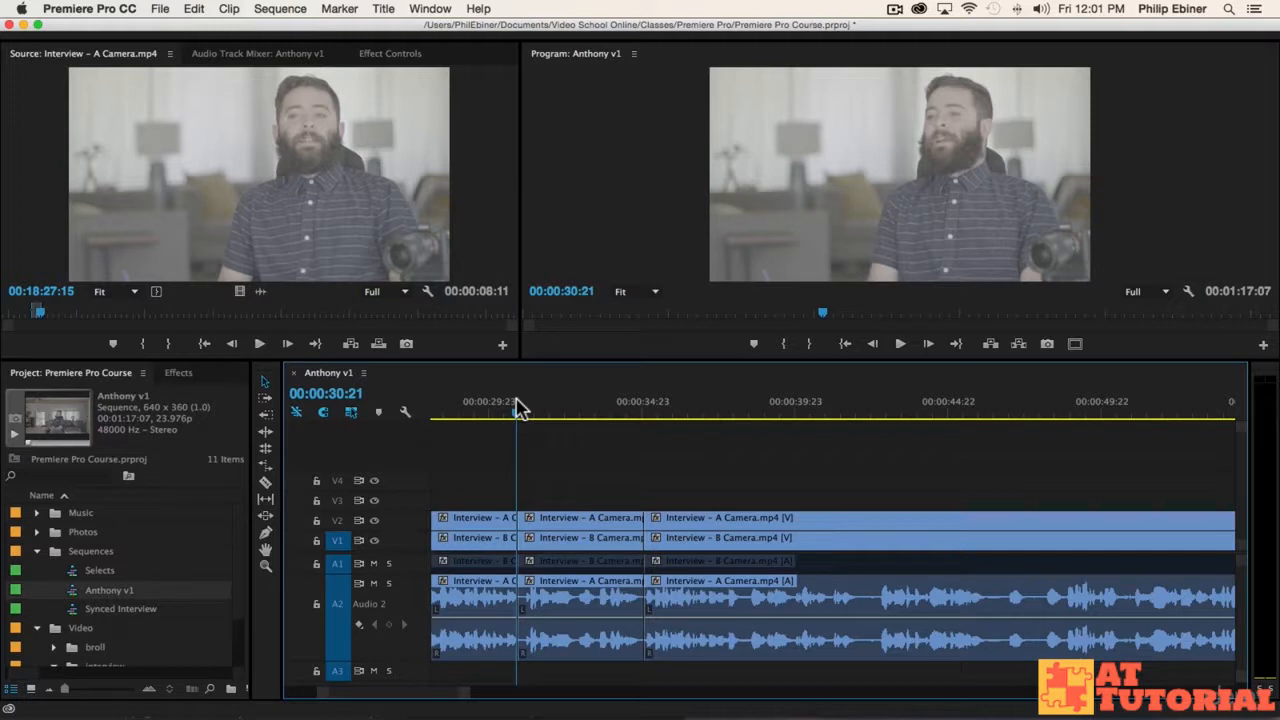
pyautogui.press('space')
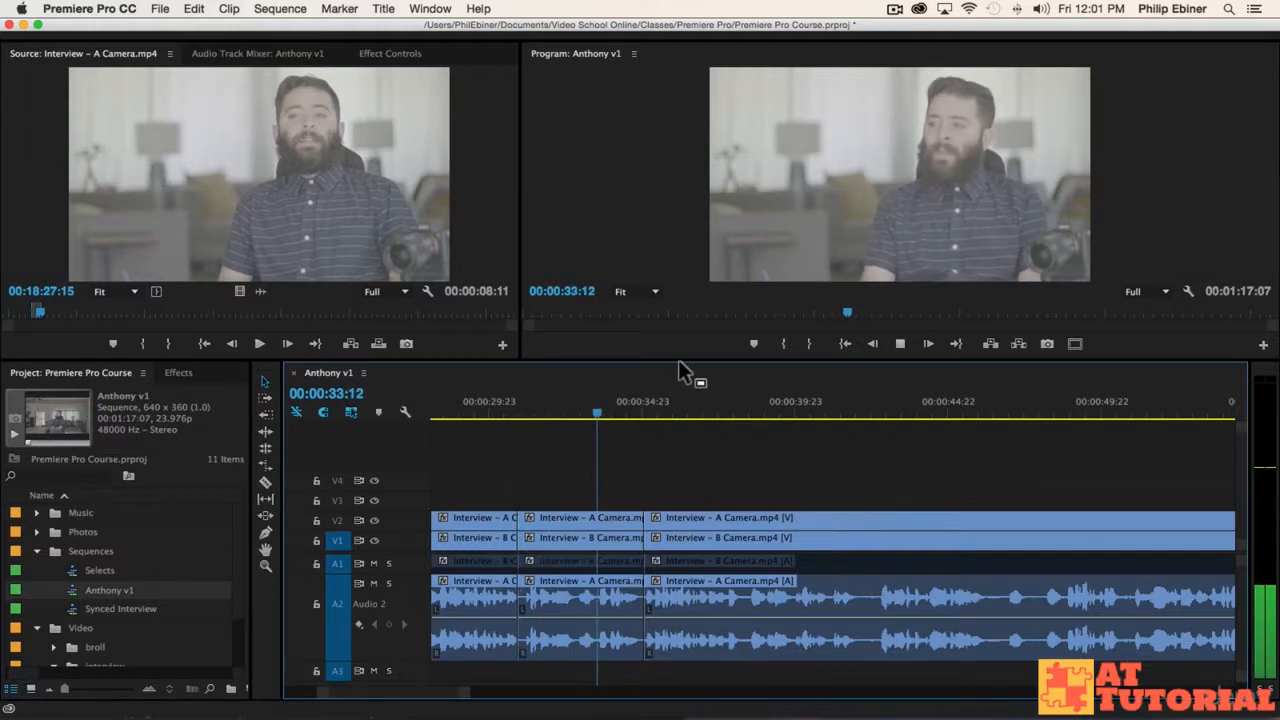
pyautogui.press('space')
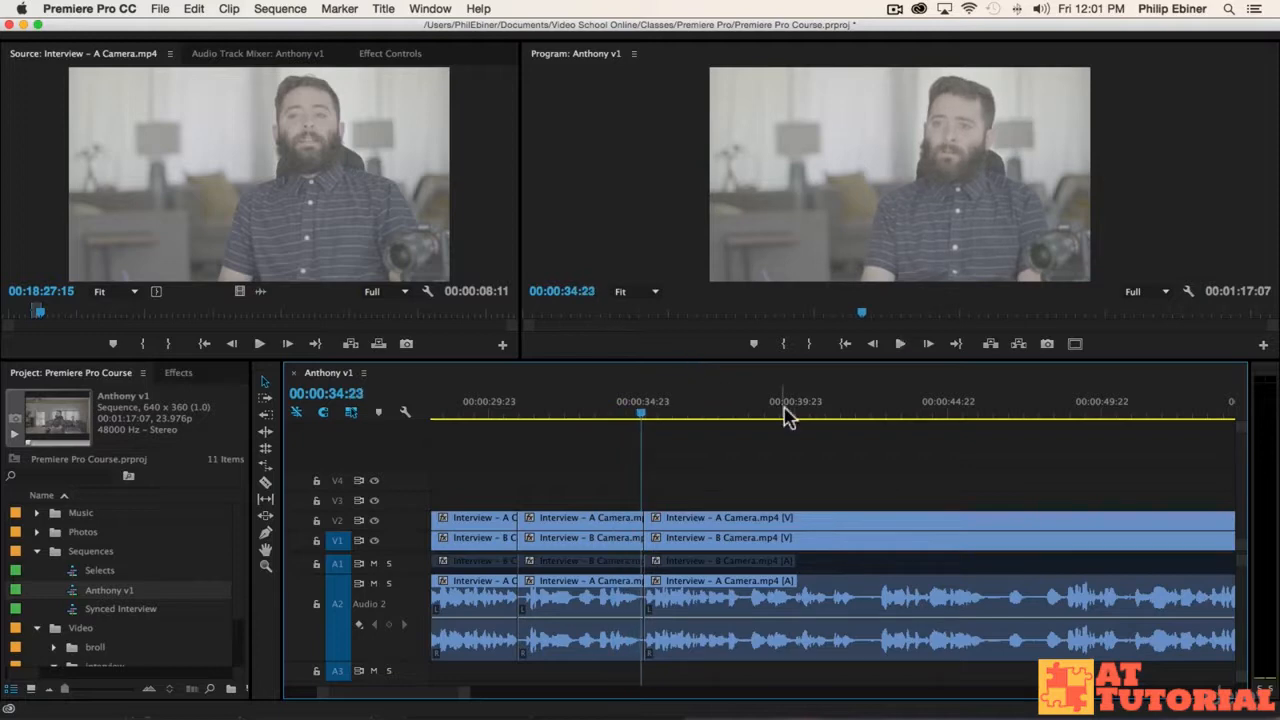
pyautogui.click(711, 414)
pyautogui.moveTo(733, 422); pyautogui.dragTo(790, 428)
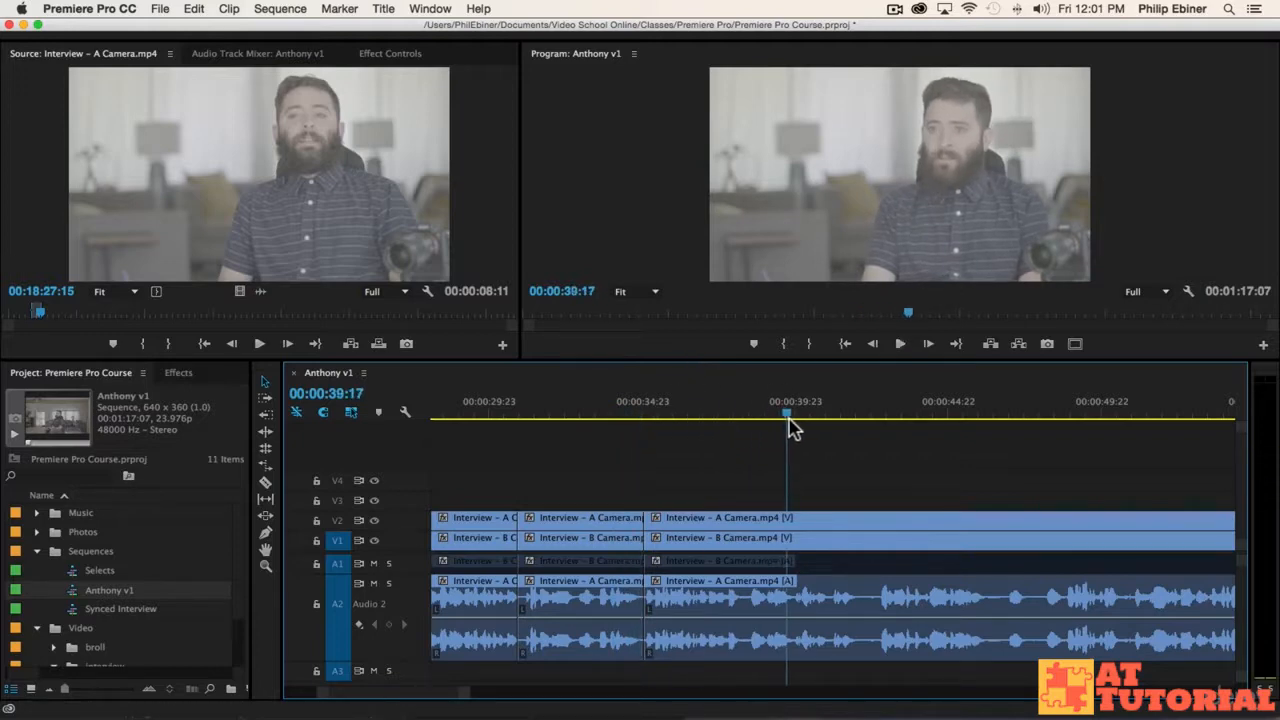
pyautogui.click(740, 410)
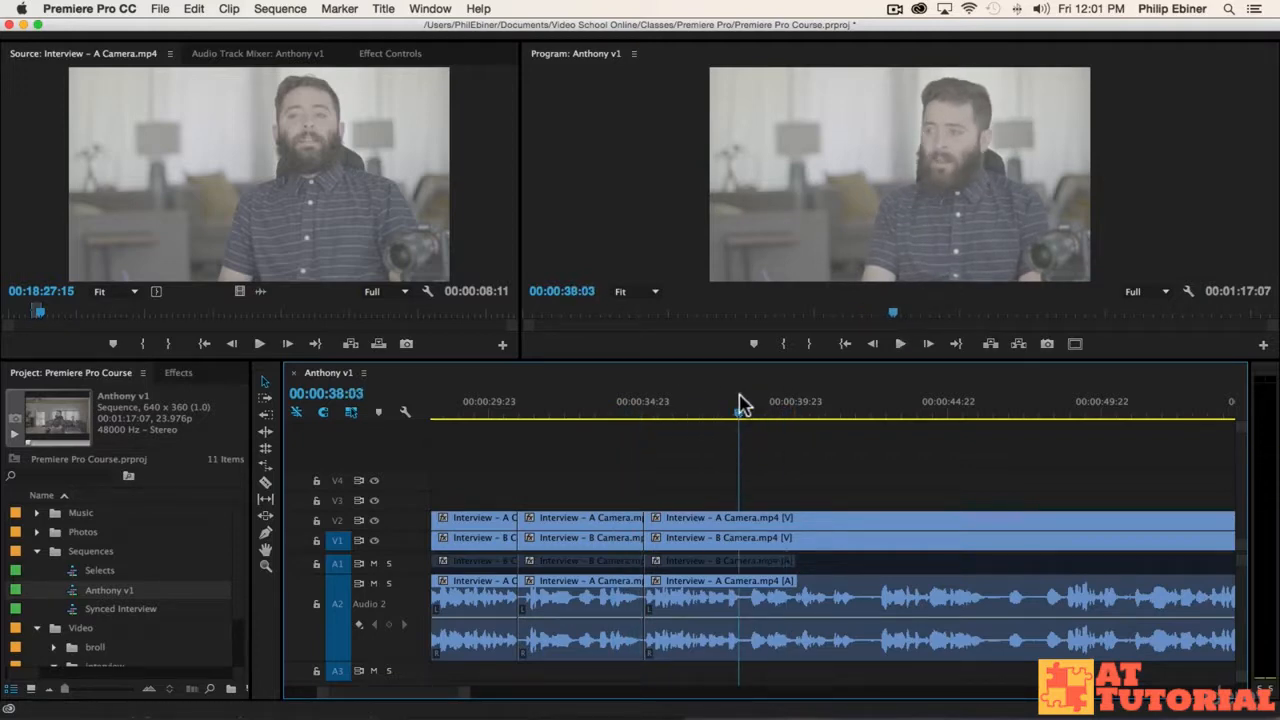
pyautogui.press('space')
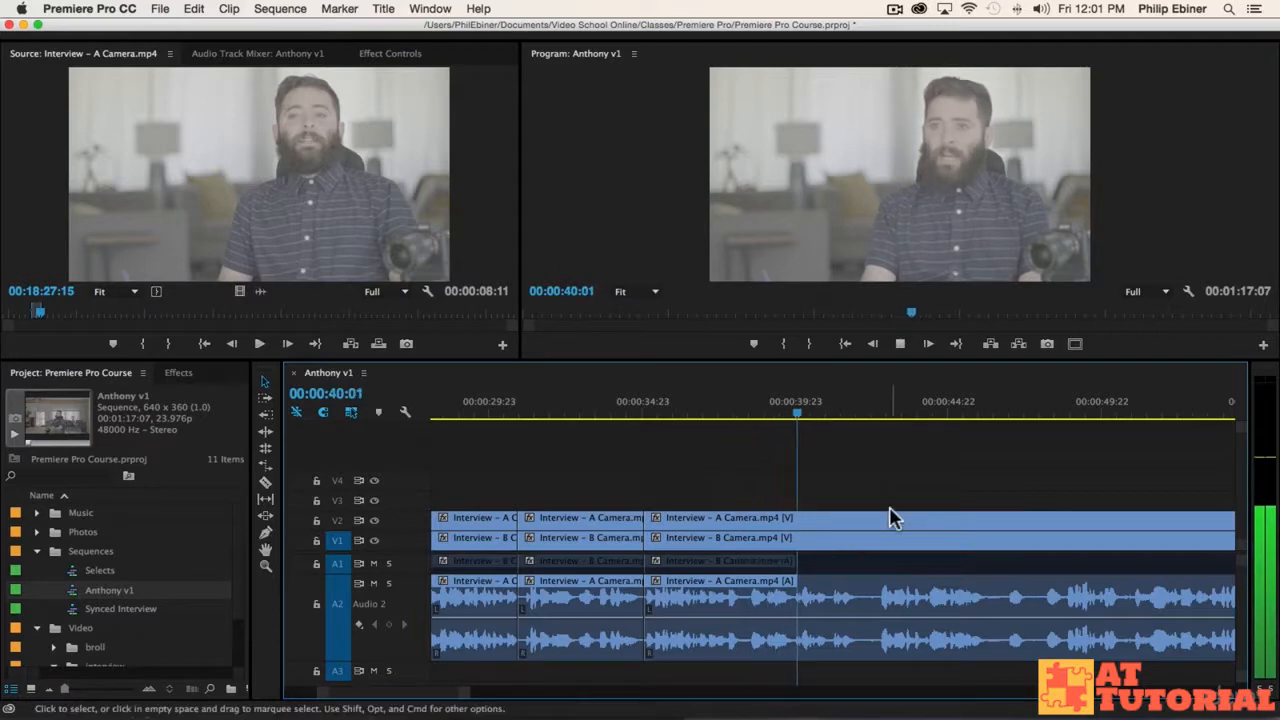
pyautogui.press('space')
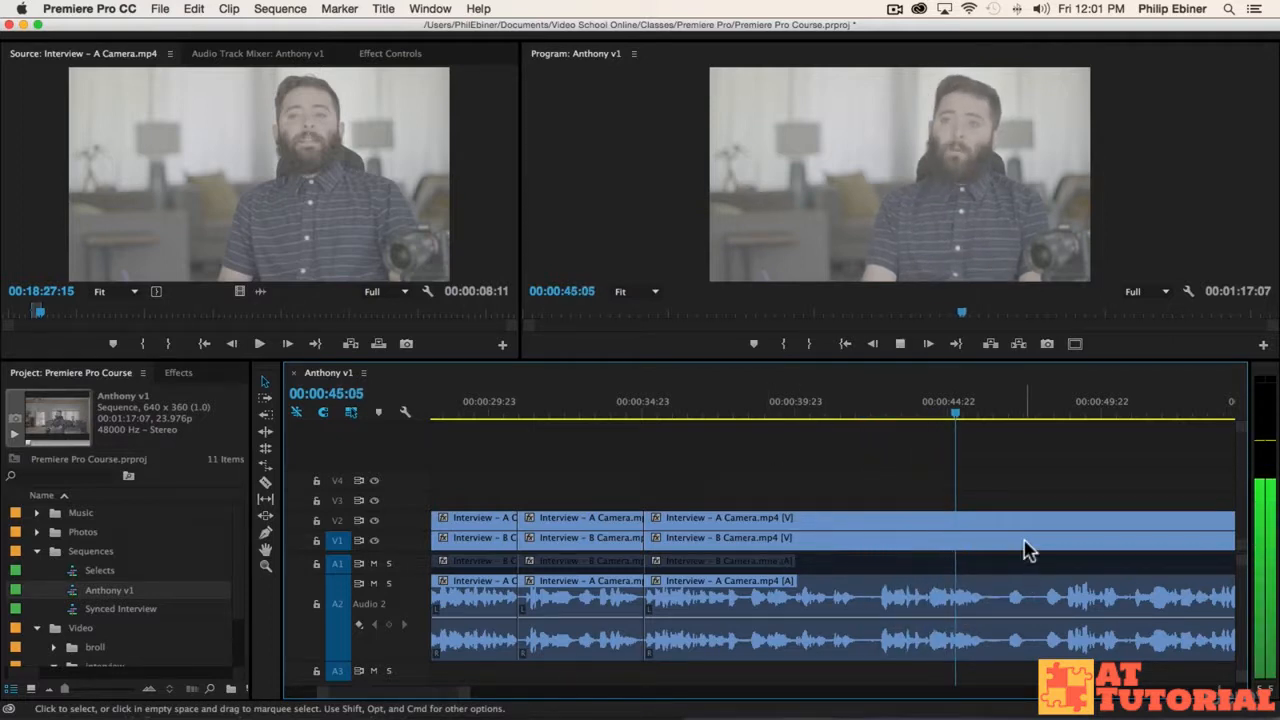
pyautogui.press('space')
# Cut all tracks at about 00:00:42:15, delete the first part of the long answer before it, and close the gap
pyautogui.press('c')
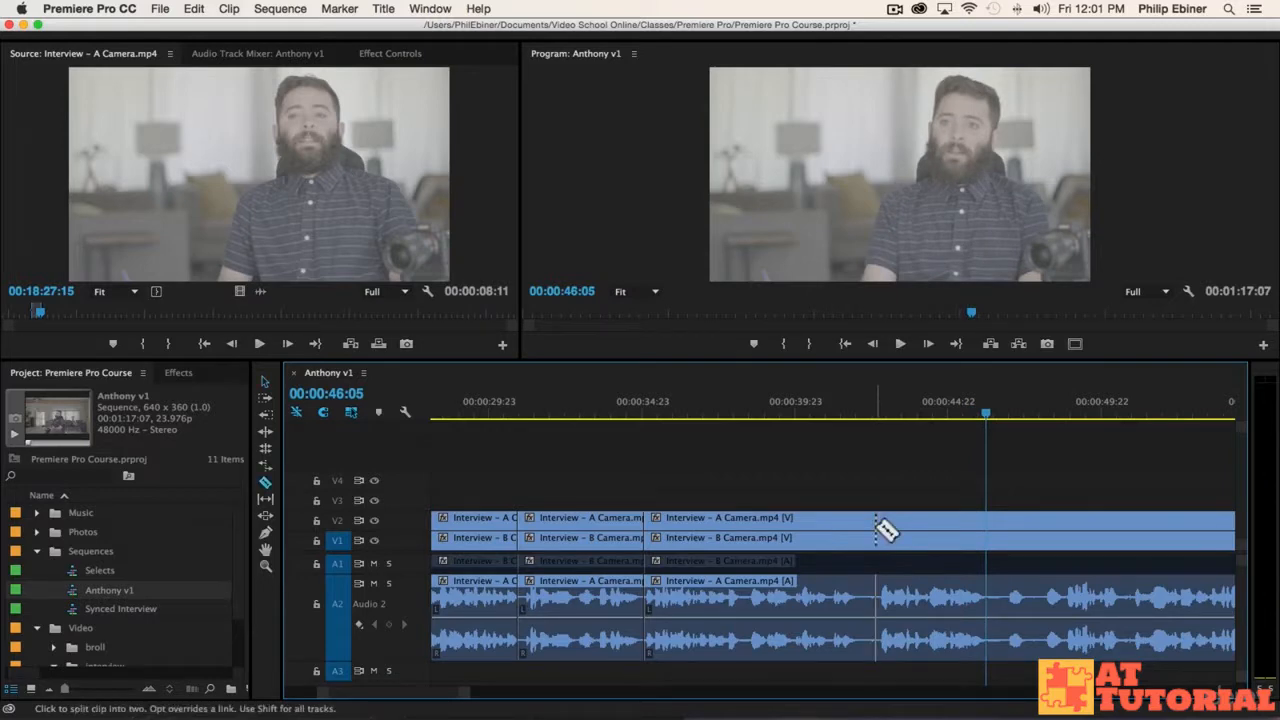
pyautogui.click(877, 530)
pyautogui.press('v')
pyautogui.click(755, 630)
pyautogui.press('Delete')
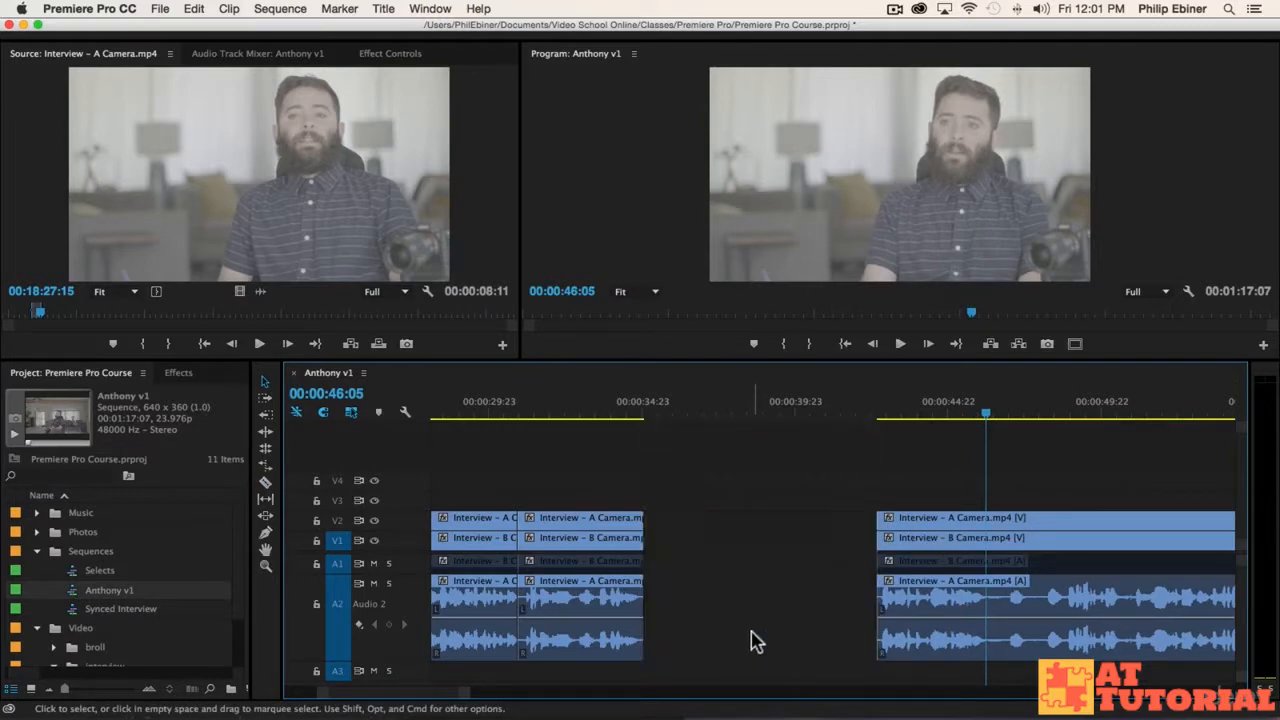
pyautogui.click(755, 640)
pyautogui.press('Delete')
# Play back from 00:00:31:17 across the new join and into the remaining answer
pyautogui.click(557, 413)
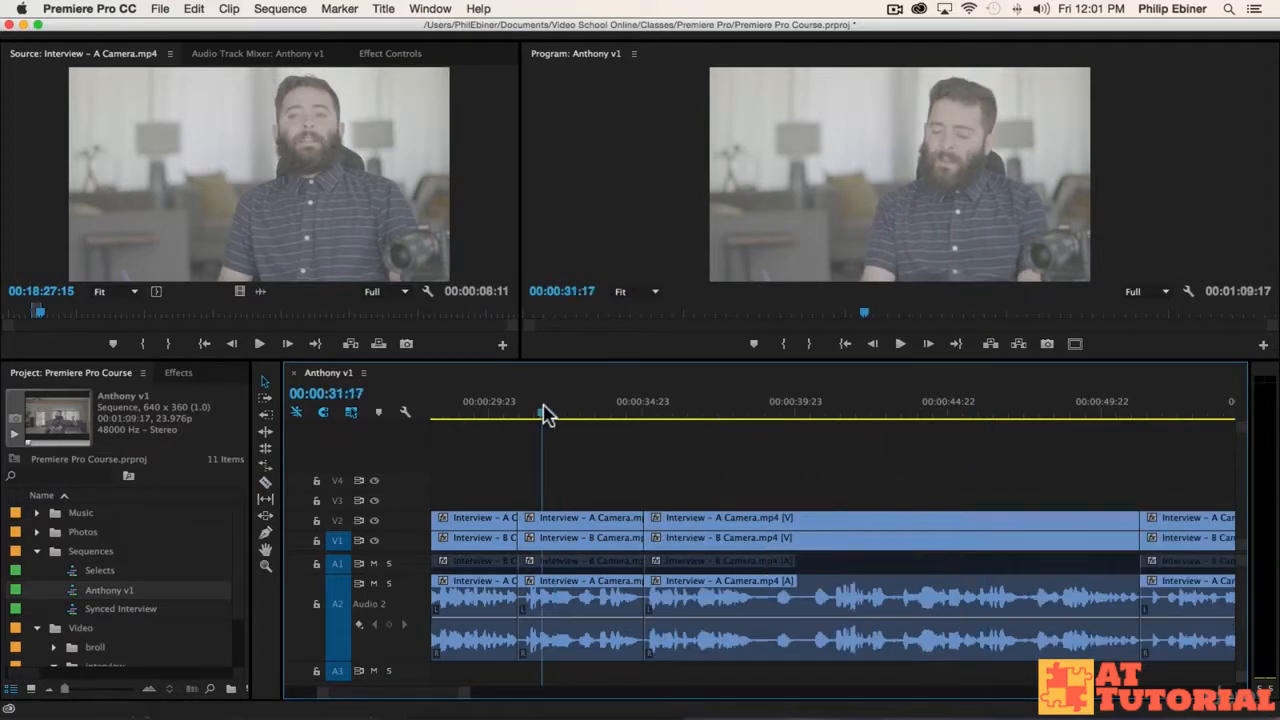
pyautogui.press('space')
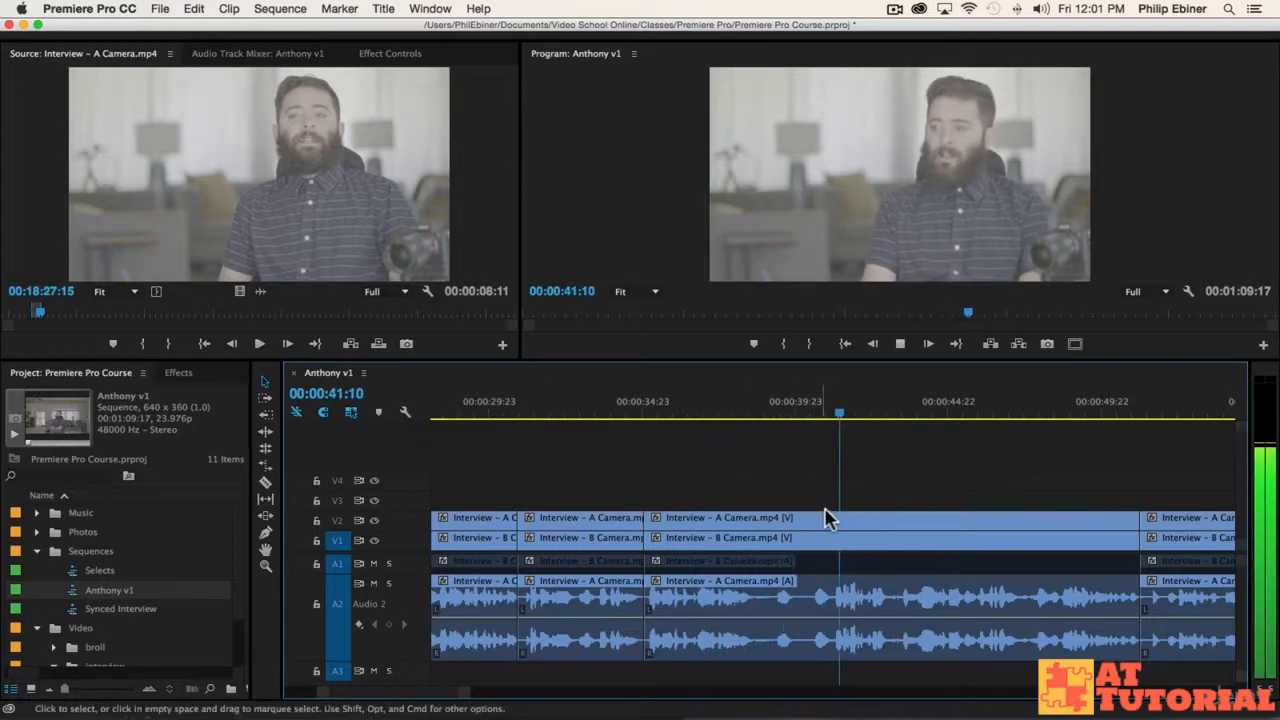
pyautogui.scroll(-3, 831, 517)
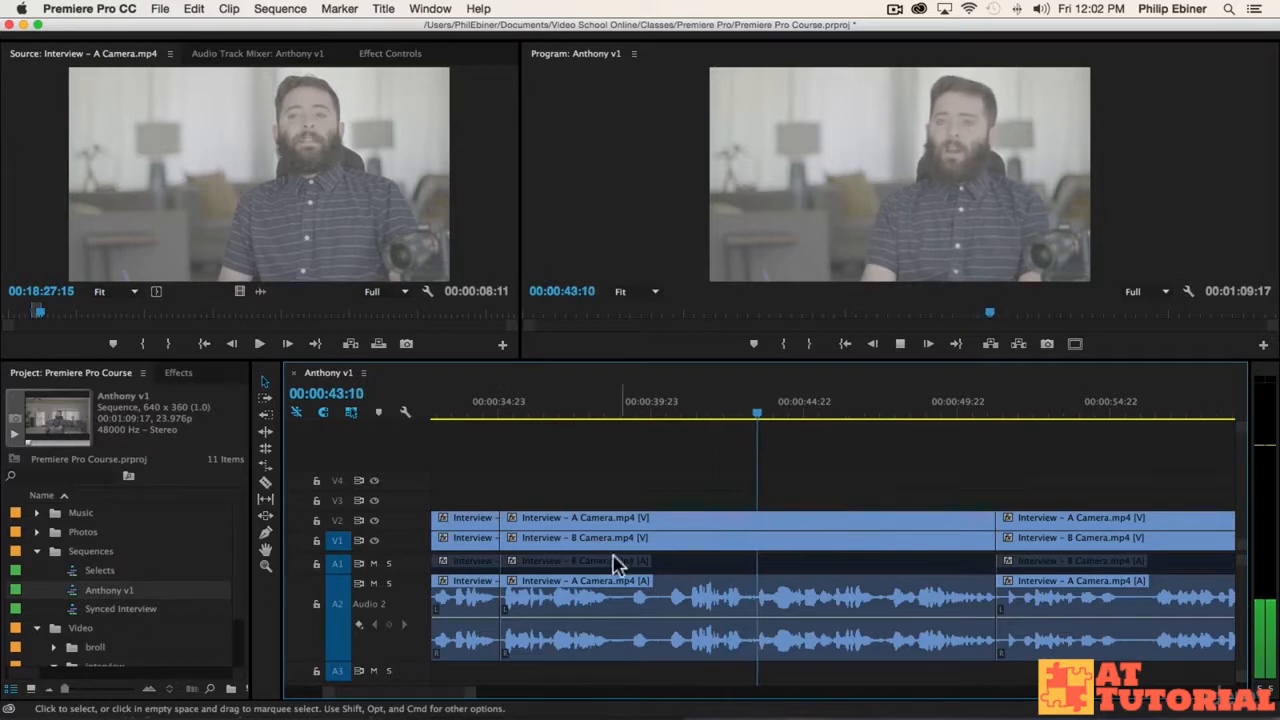
# Cut all tracks at 00:00:38:23 and 00:00:41:05 to isolate the unneeded section of the answer
pyautogui.press('c')
pyautogui.press('space')
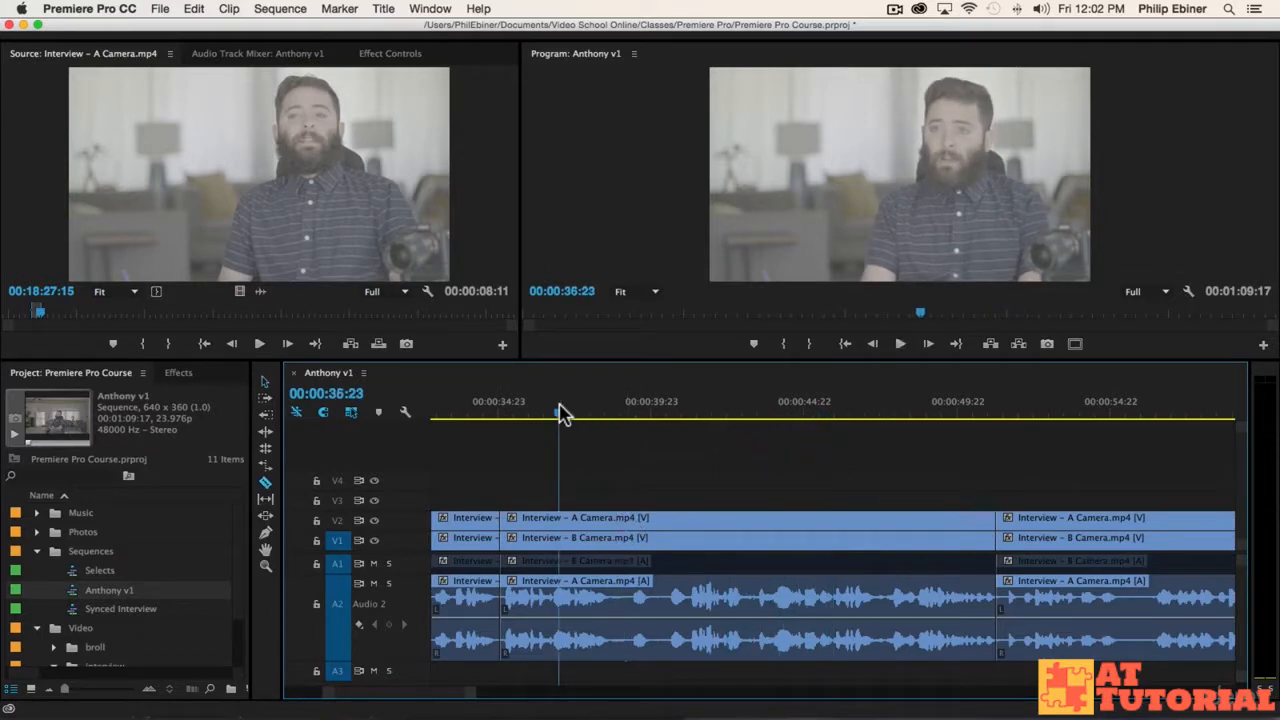
pyautogui.press('space')
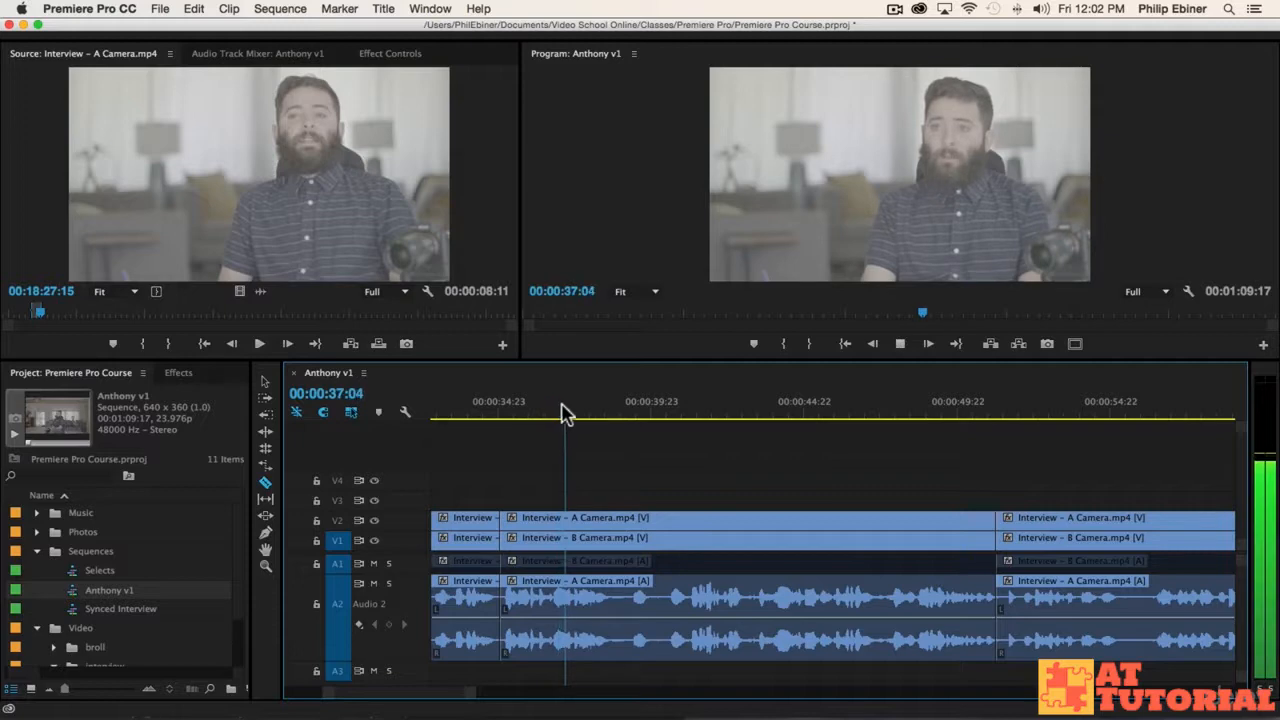
pyautogui.press('space')
pyautogui.click(624, 520)
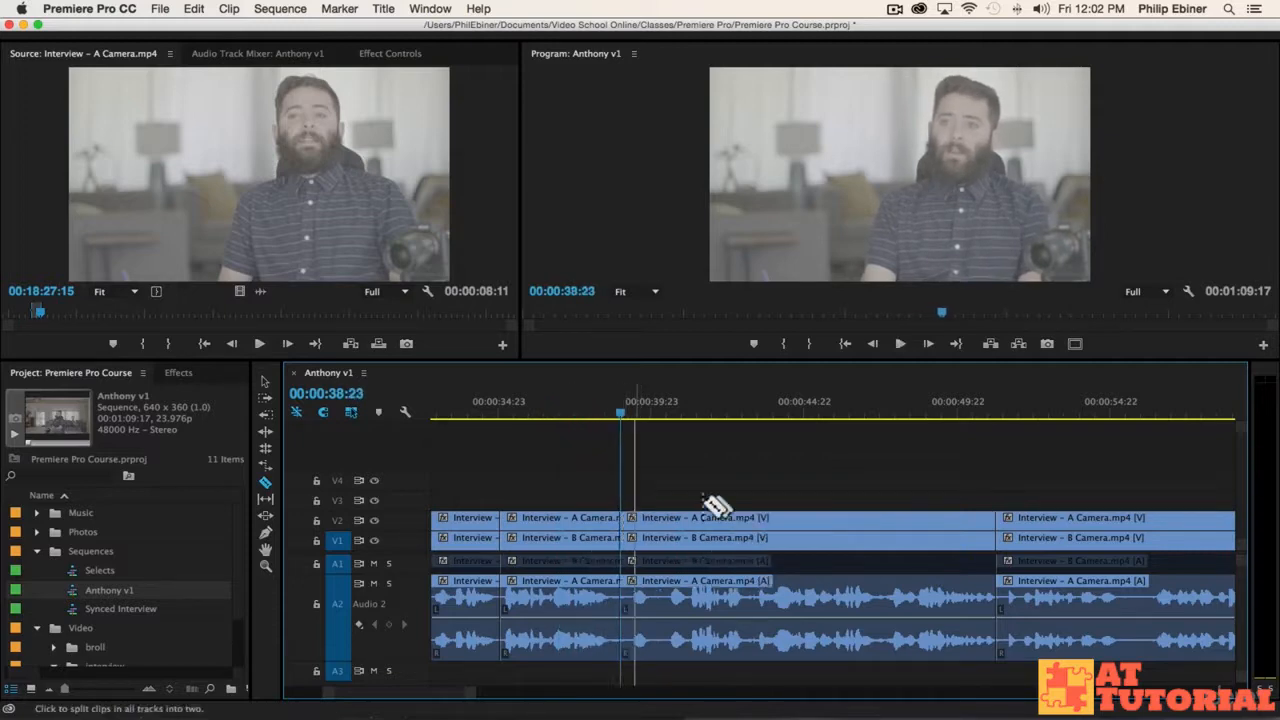
pyautogui.click(760, 416)
pyautogui.press('space')
pyautogui.moveTo(741, 416); pyautogui.dragTo(690, 416)
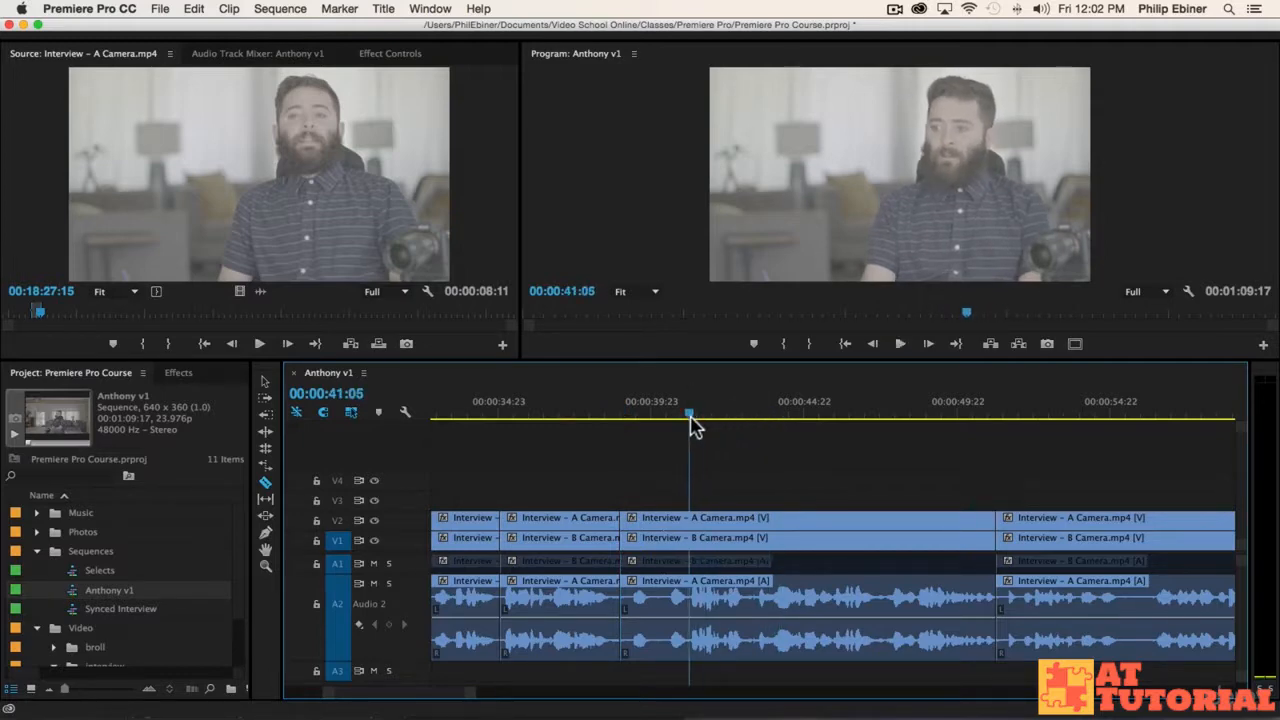
pyautogui.keyDown('shift'); pyautogui.click(692, 522); pyautogui.keyUp('shift')
pyautogui.press('v')
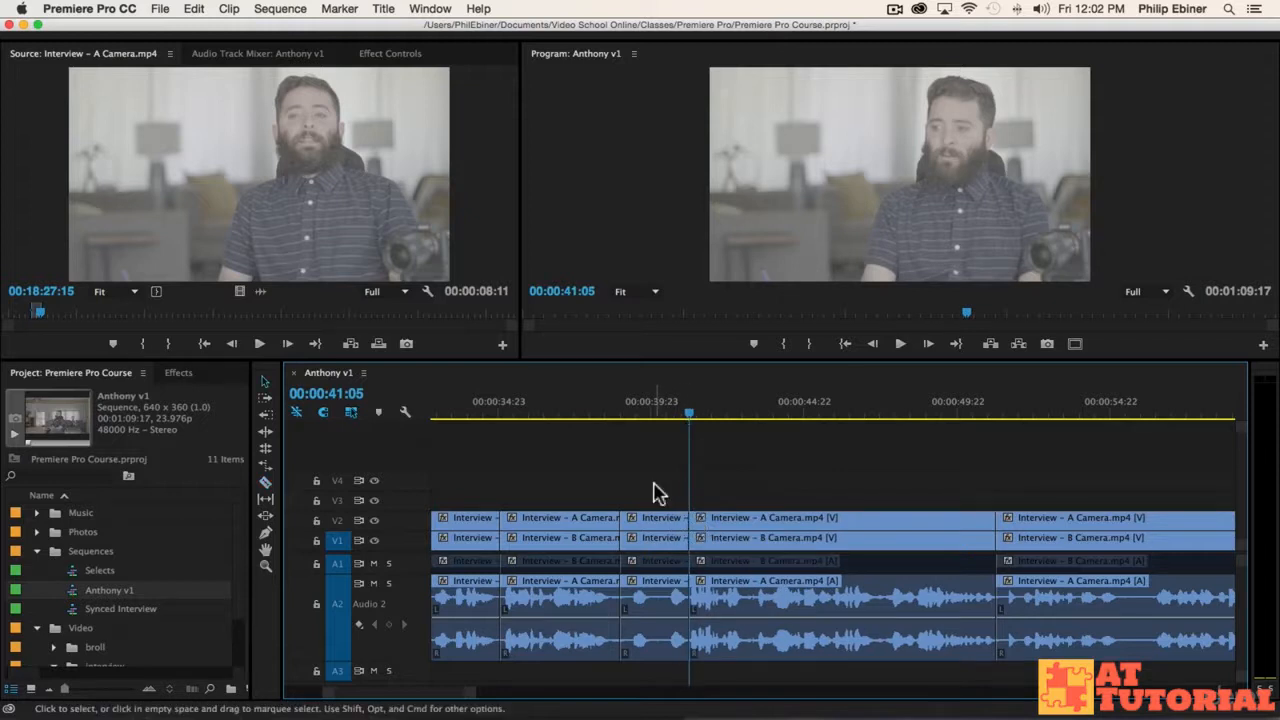
# Try deleting the isolated section between 00:00:38:23 and 00:00:41:05 and closing its gap, and undo both changes
pyautogui.moveTo(663, 642); pyautogui.dragTo(660, 664)
pyautogui.press('Delete')
pyautogui.click(657, 597)
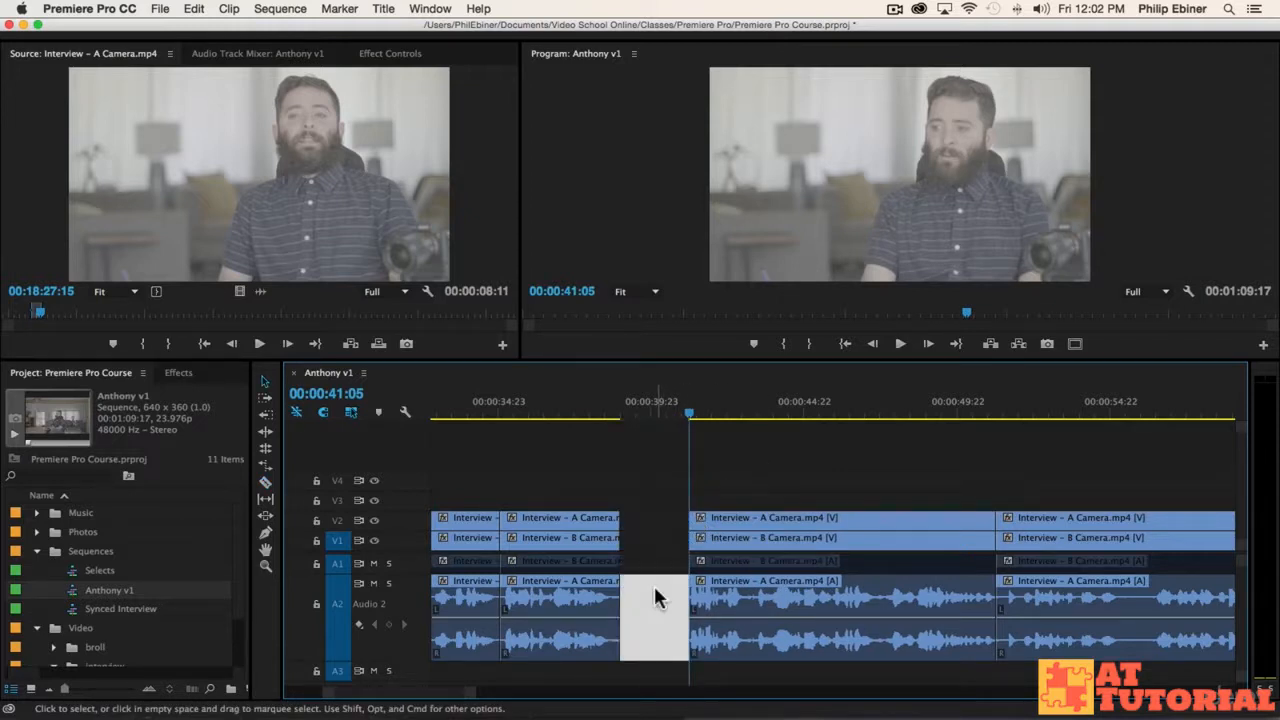
pyautogui.press('Delete')
pyautogui.press('super+z')
pyautogui.press('super+z')
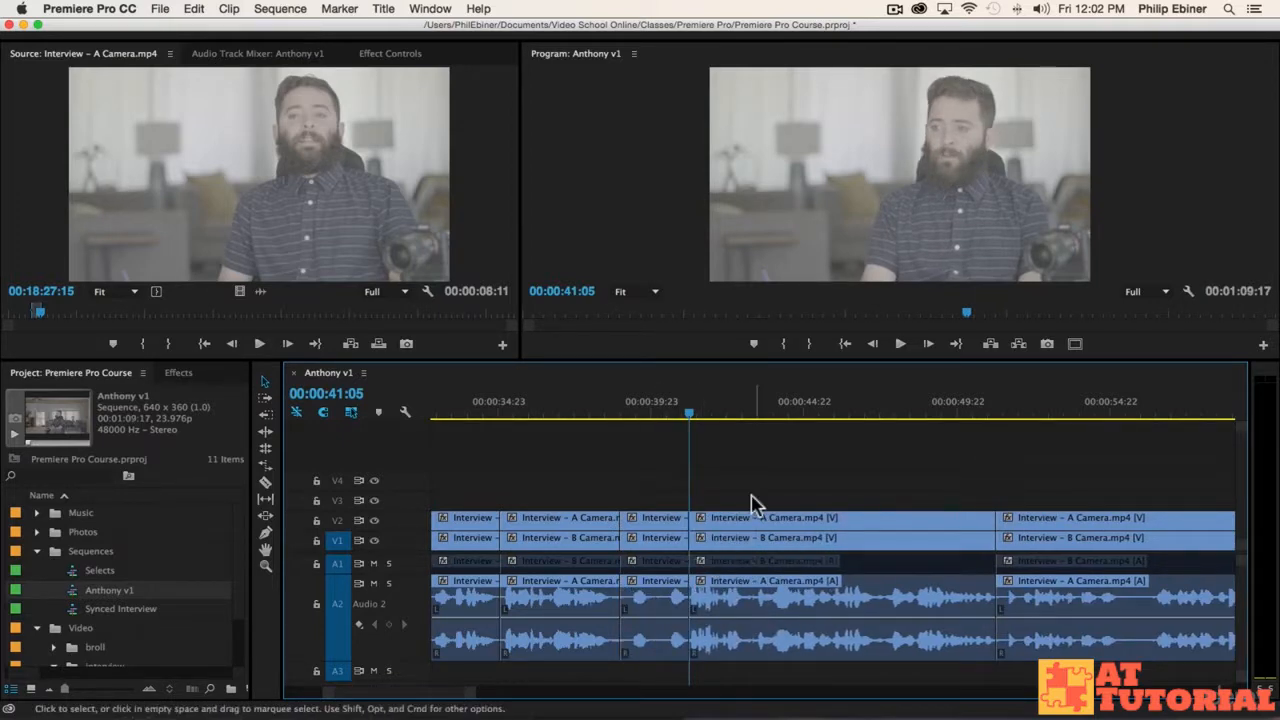
# Select every clip on all tracks from the 00:00:41:05 cut onward with the Track Select Forward tool
pyautogui.press('a')
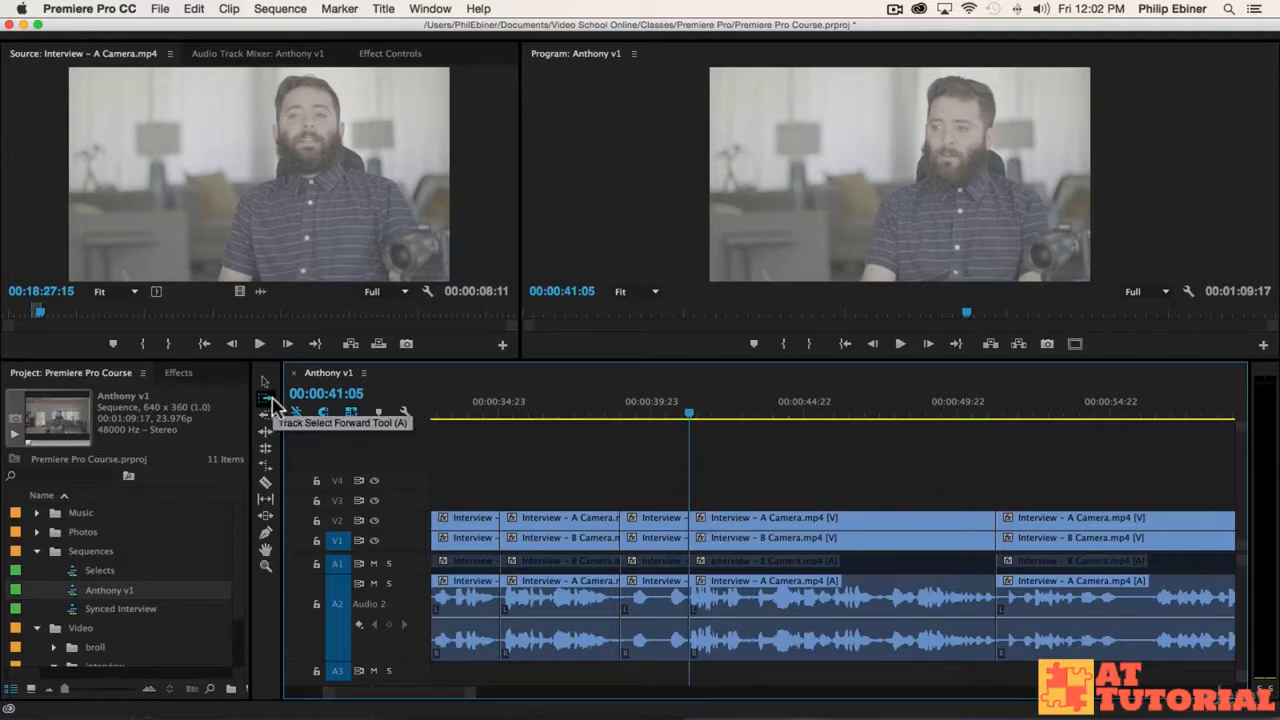
pyautogui.click(710, 548)
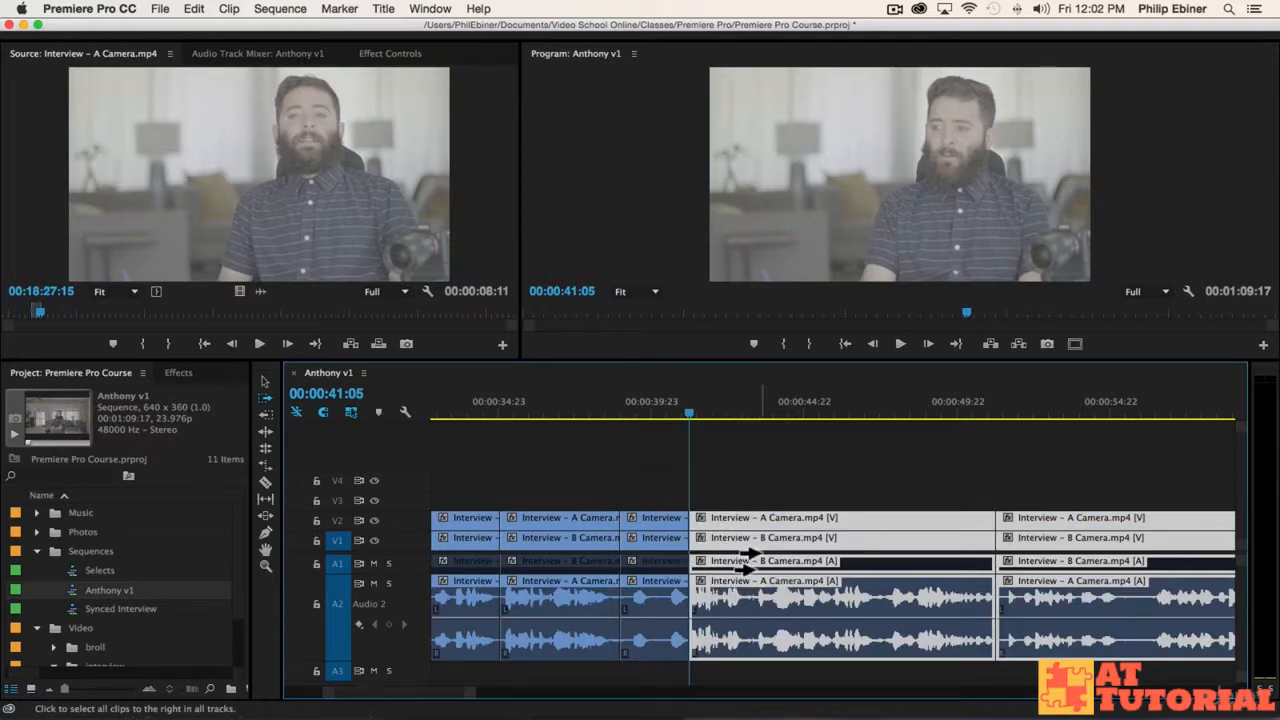
pyautogui.press('-')
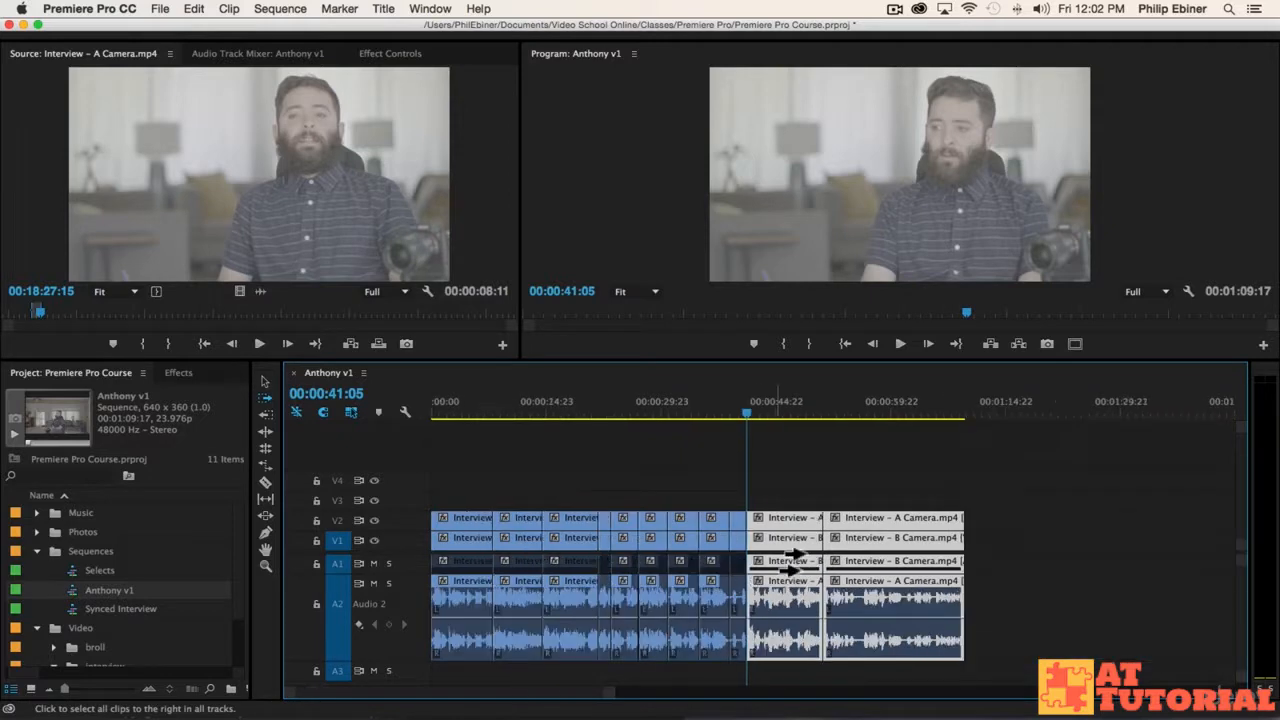
pyautogui.click(826, 505)
pyautogui.click(548, 497)
pyautogui.click(808, 498)
pyautogui.click(1064, 485)
pyautogui.click(822, 507)
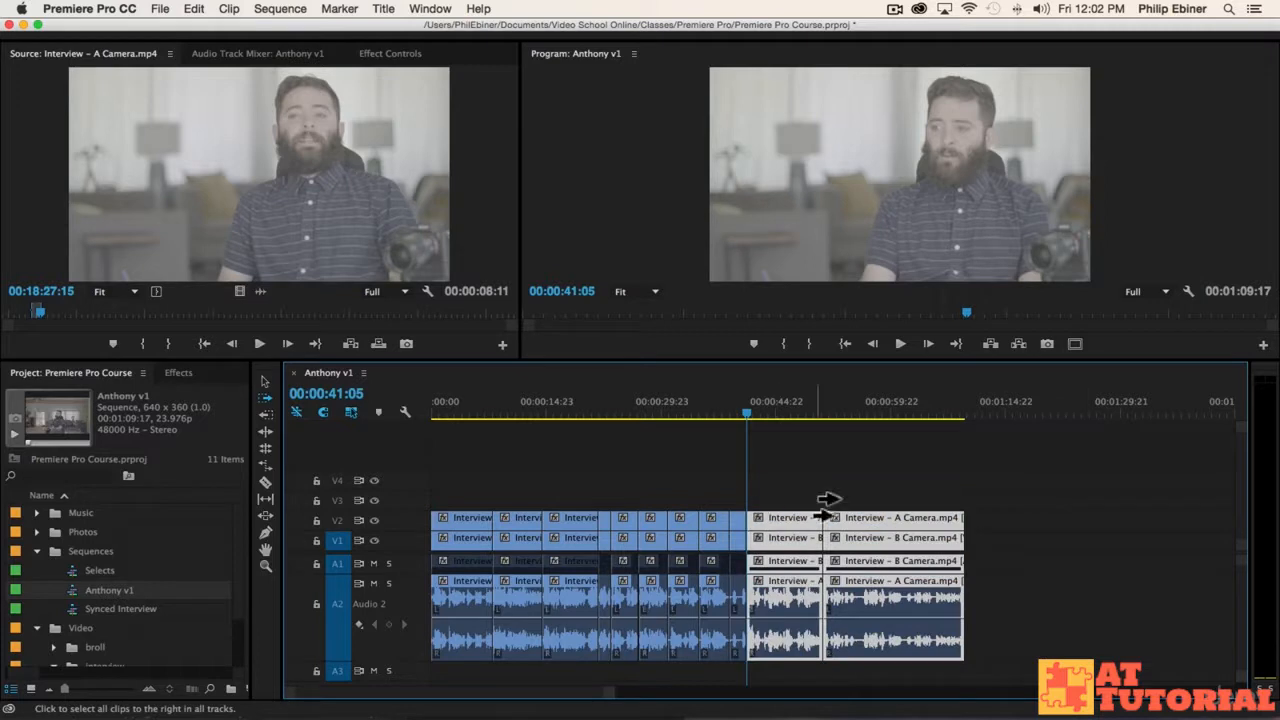
# Try single-track forward selection from the 00:00:41:05 cut, on the V2 clips and on the V1 clips
pyautogui.click(875, 488)
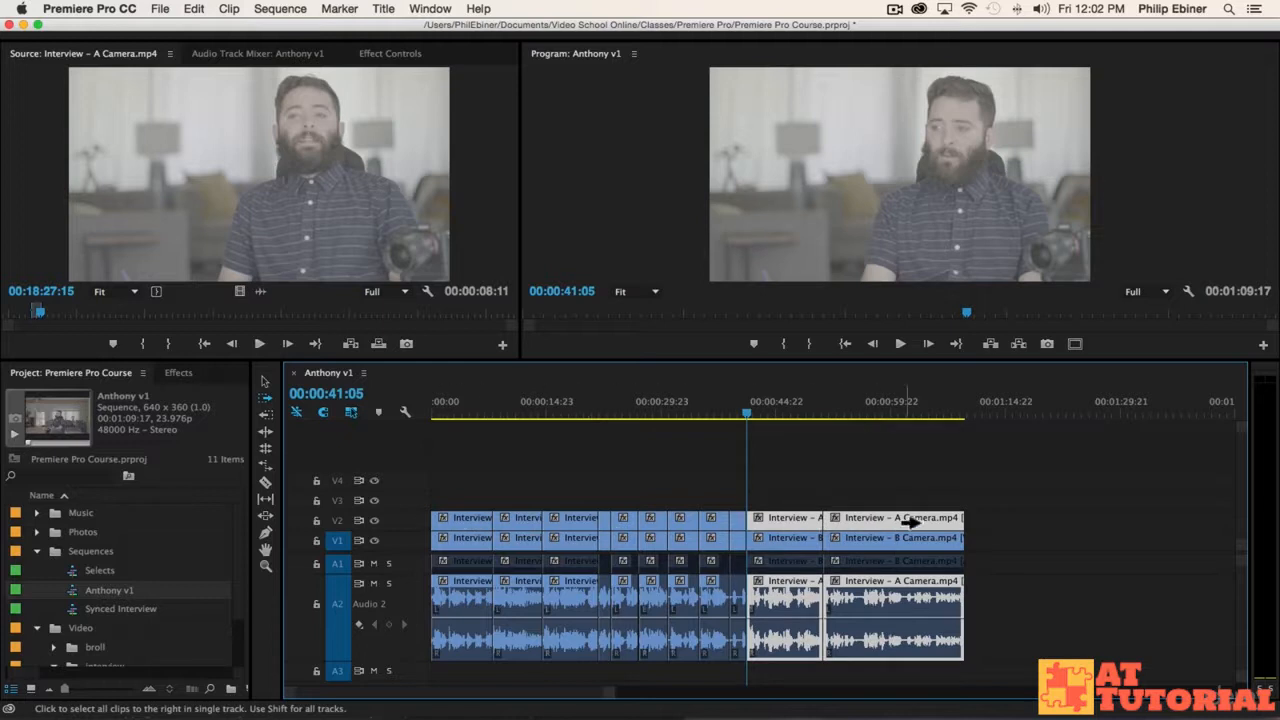
pyautogui.click(785, 540)
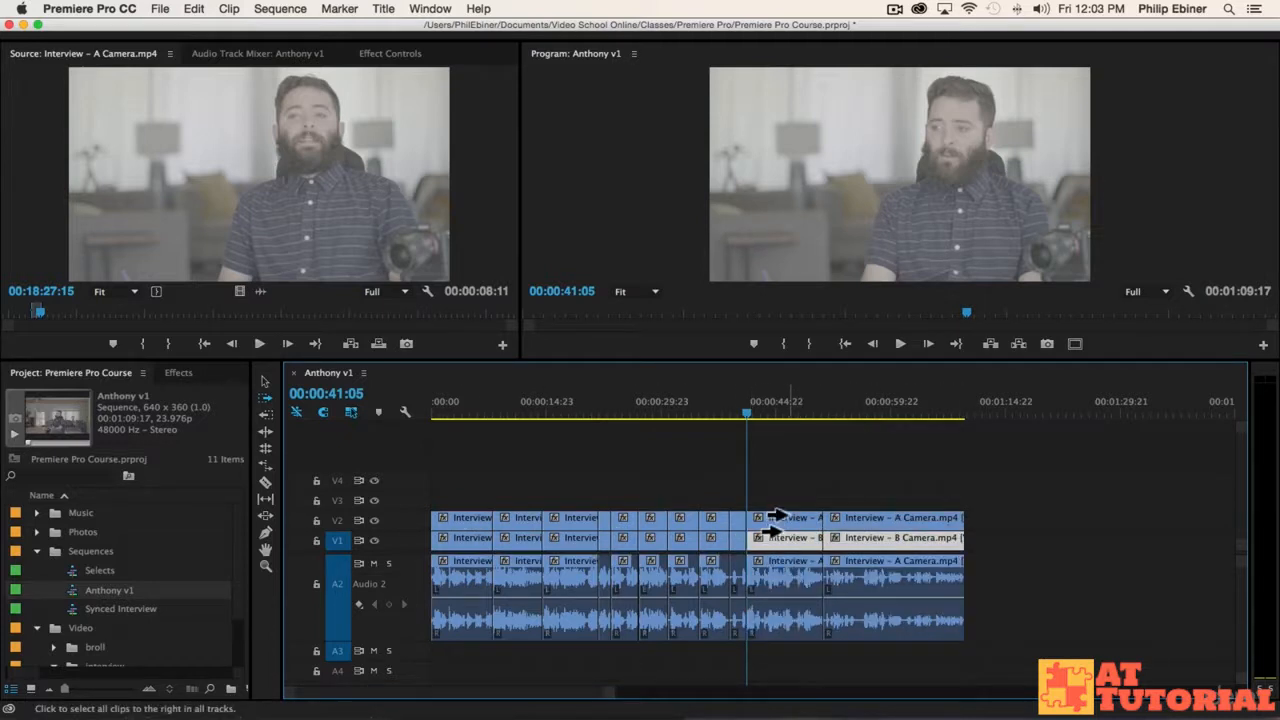
# Slide all clips after 00:00:41:05 back to the 00:00:38:23 cut, overwriting the isolated section, and play back toward the join
pyautogui.press('=')
pyautogui.press('=')
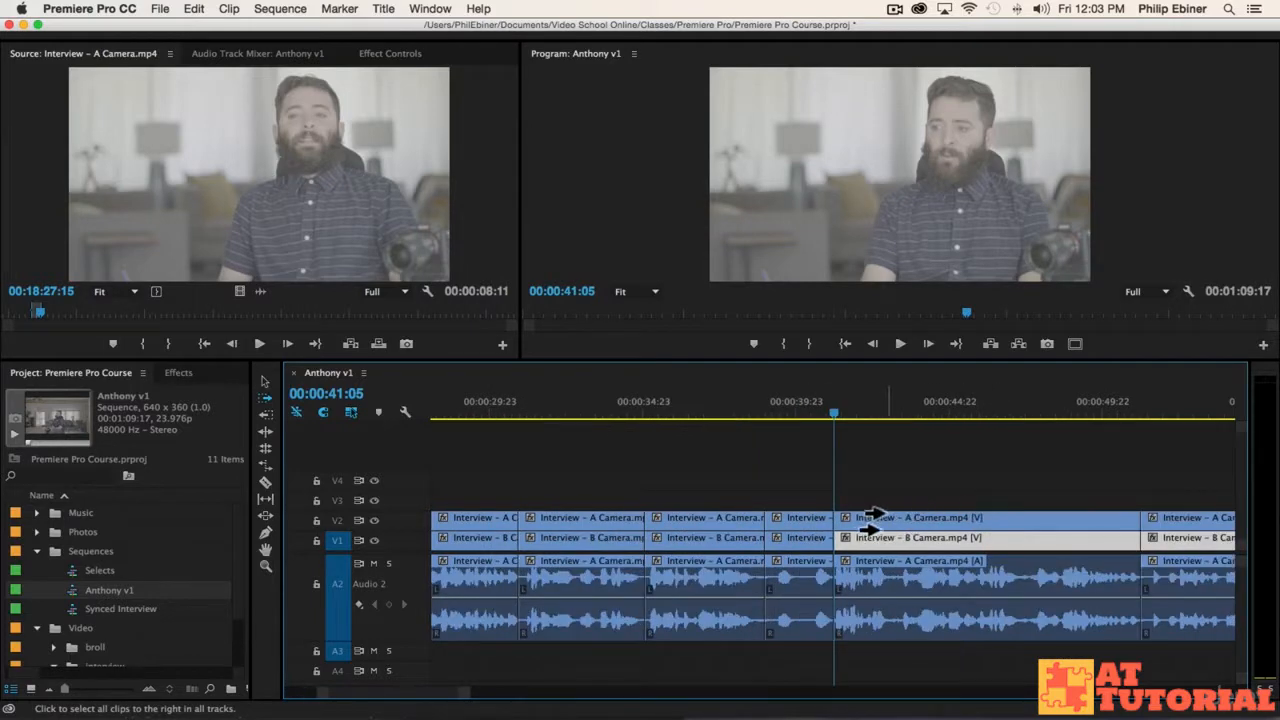
pyautogui.click(875, 518)
pyautogui.moveTo(883, 528); pyautogui.dragTo(812, 528)
pyautogui.click(684, 415)
pyautogui.press('space')
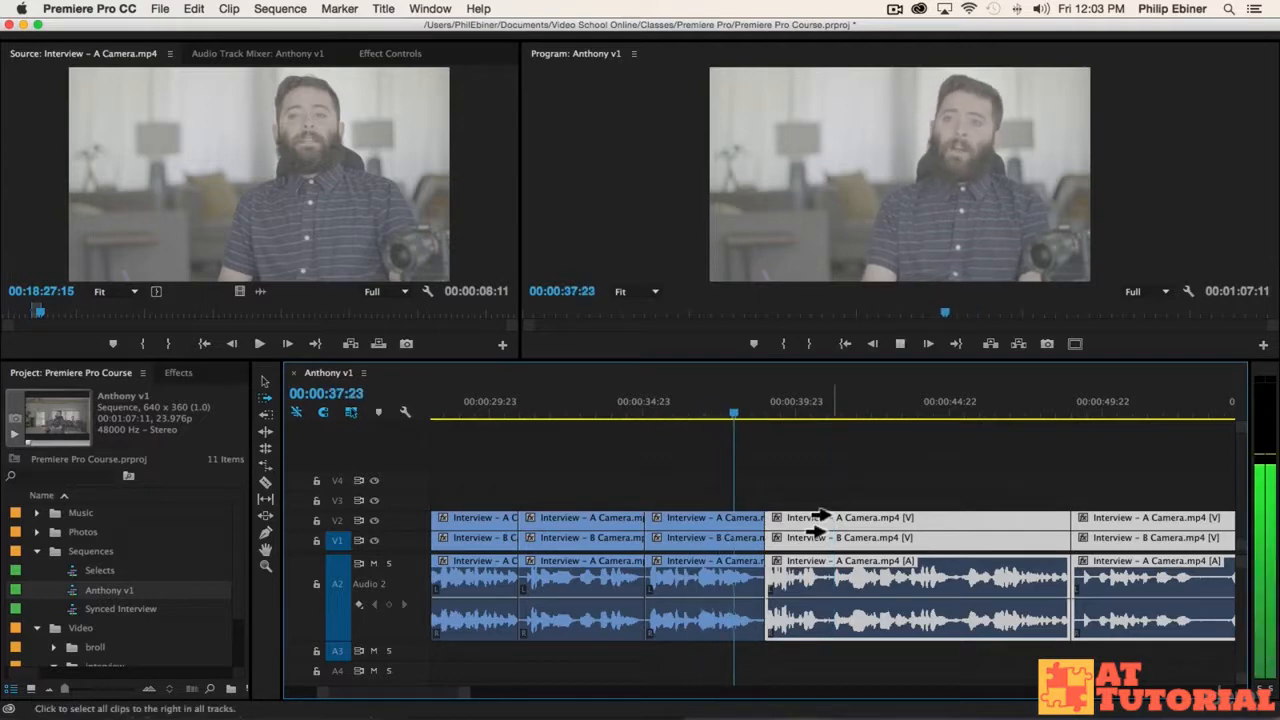
pyautogui.press('space')
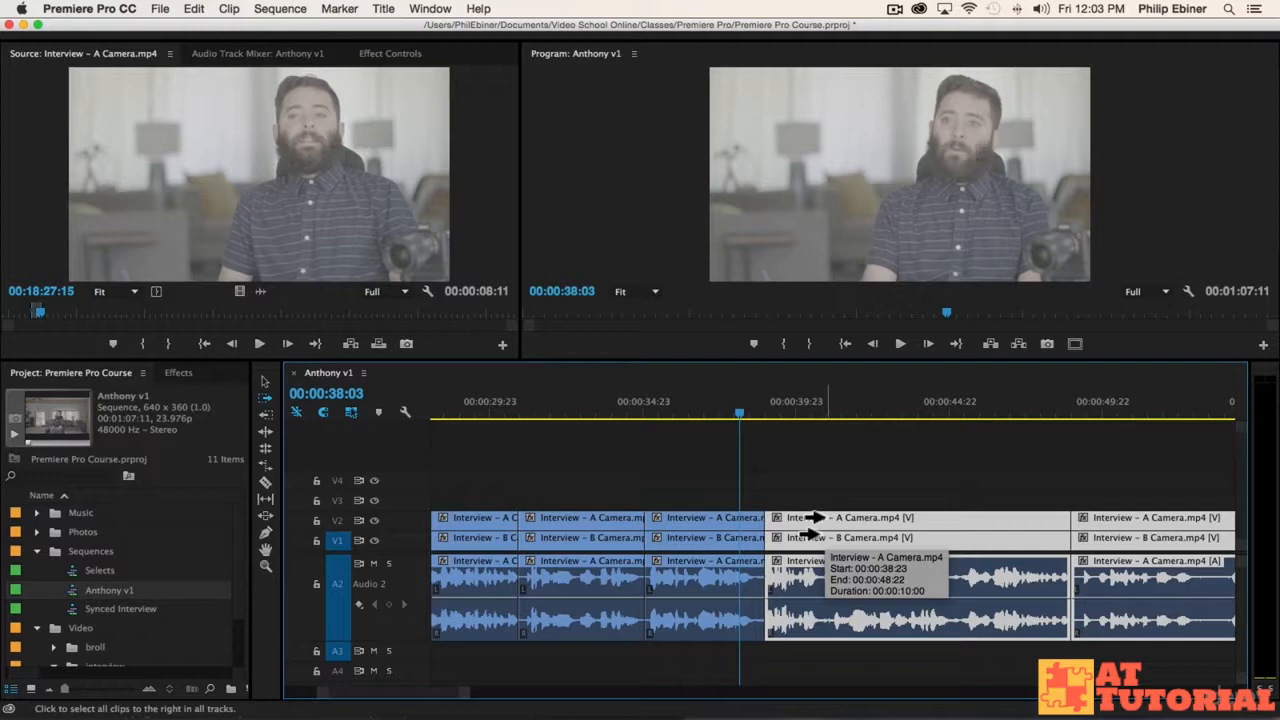
# Nudge all selected clips after the 00:00:38:23 join three frames earlier and clear the selection
pyautogui.hscroll(2, 810, 517)
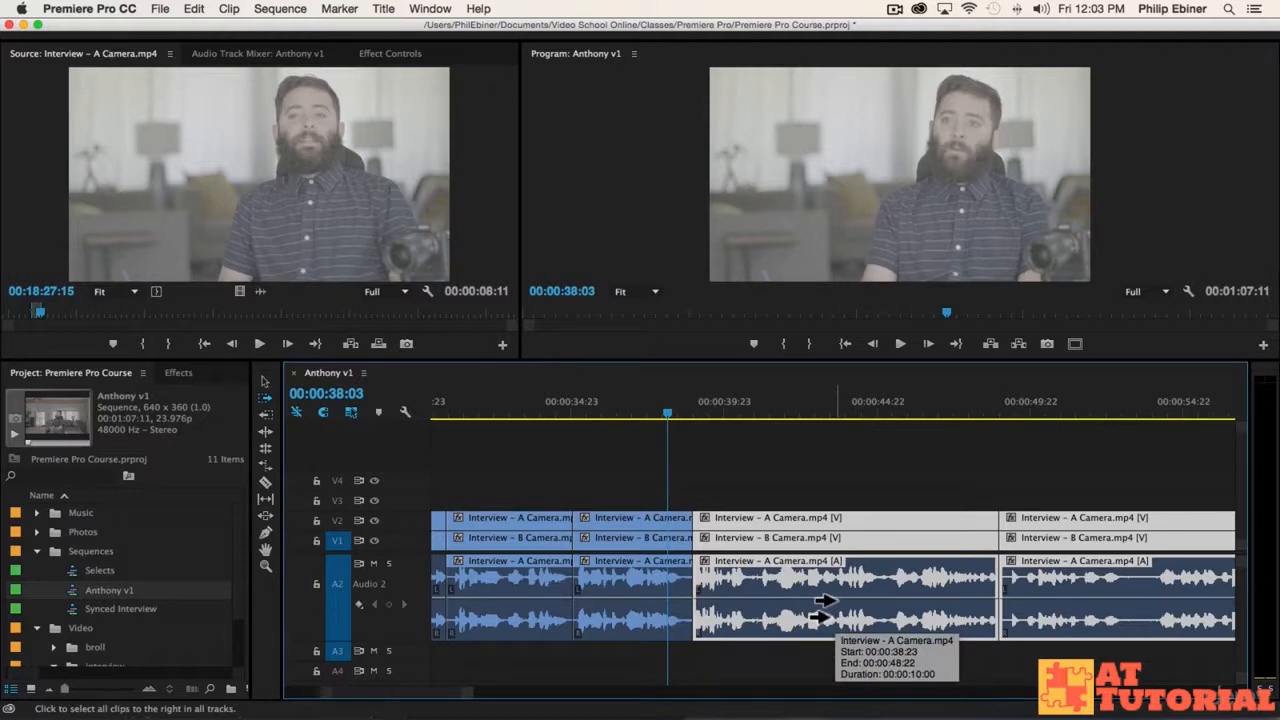
pyautogui.press('super+Left')
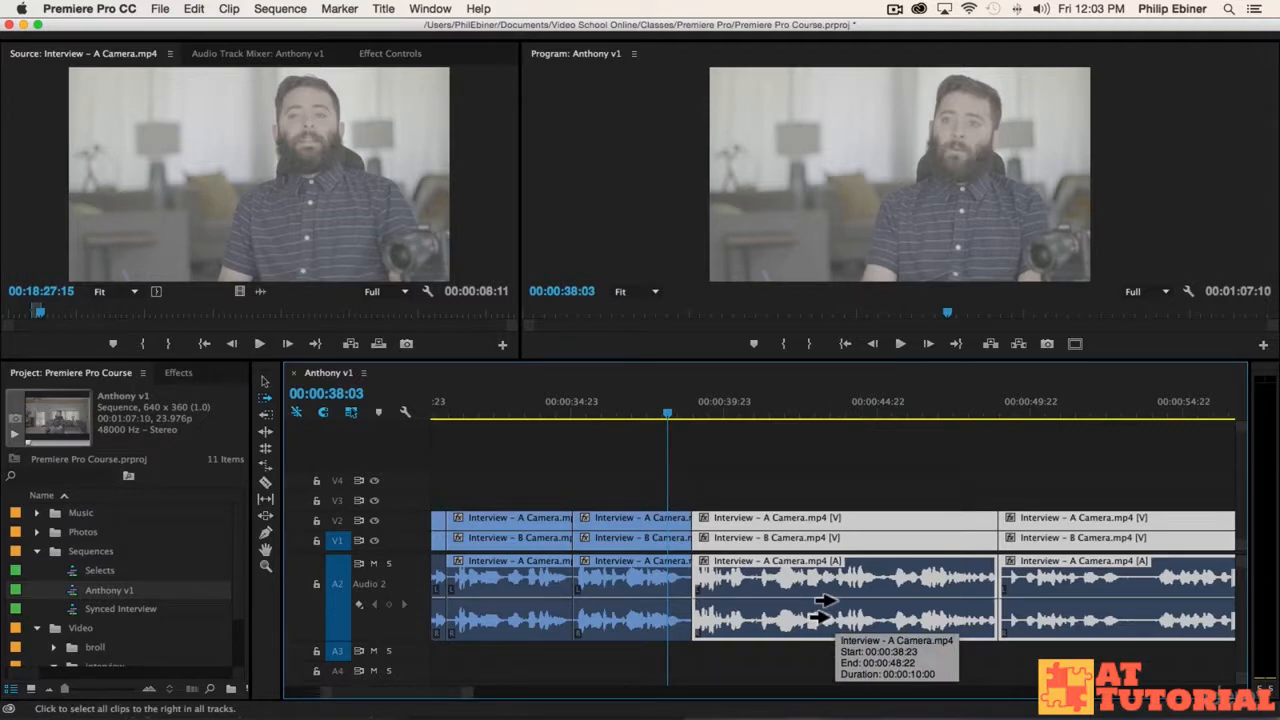
pyautogui.press('super+Left')
pyautogui.press('super+Left')
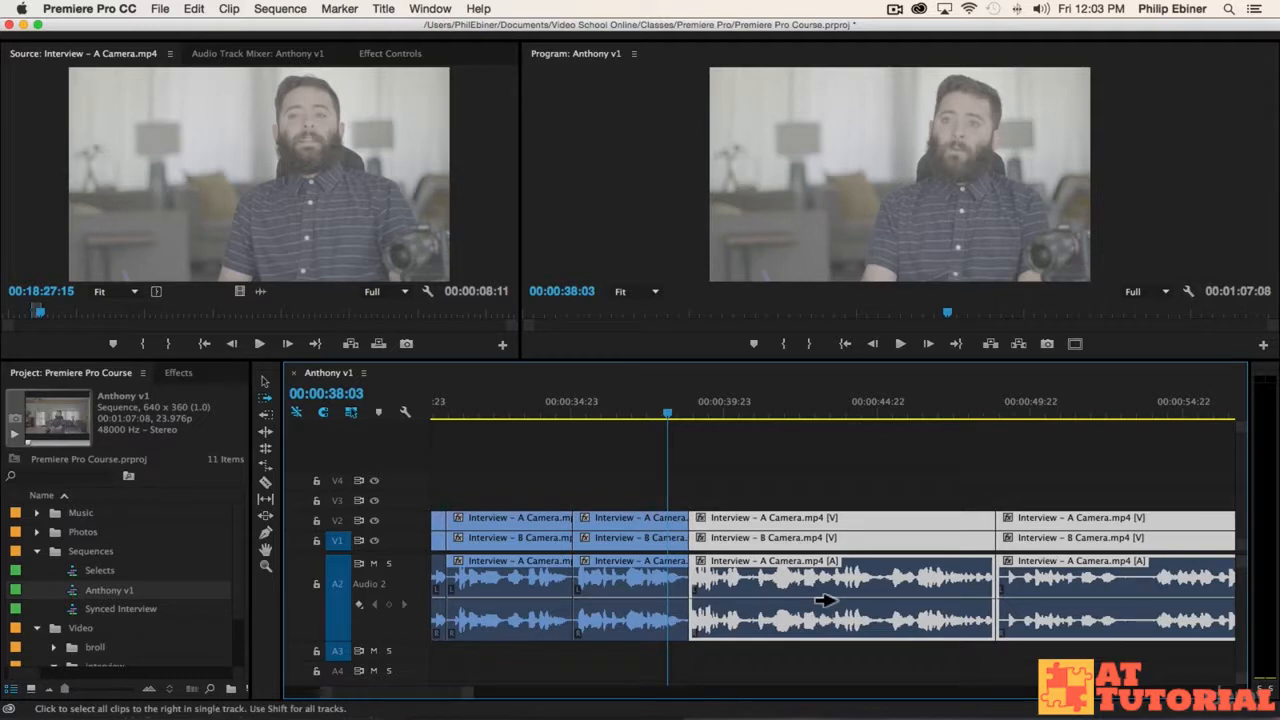
pyautogui.press('shift+super+Left')
pyautogui.press('super+z')
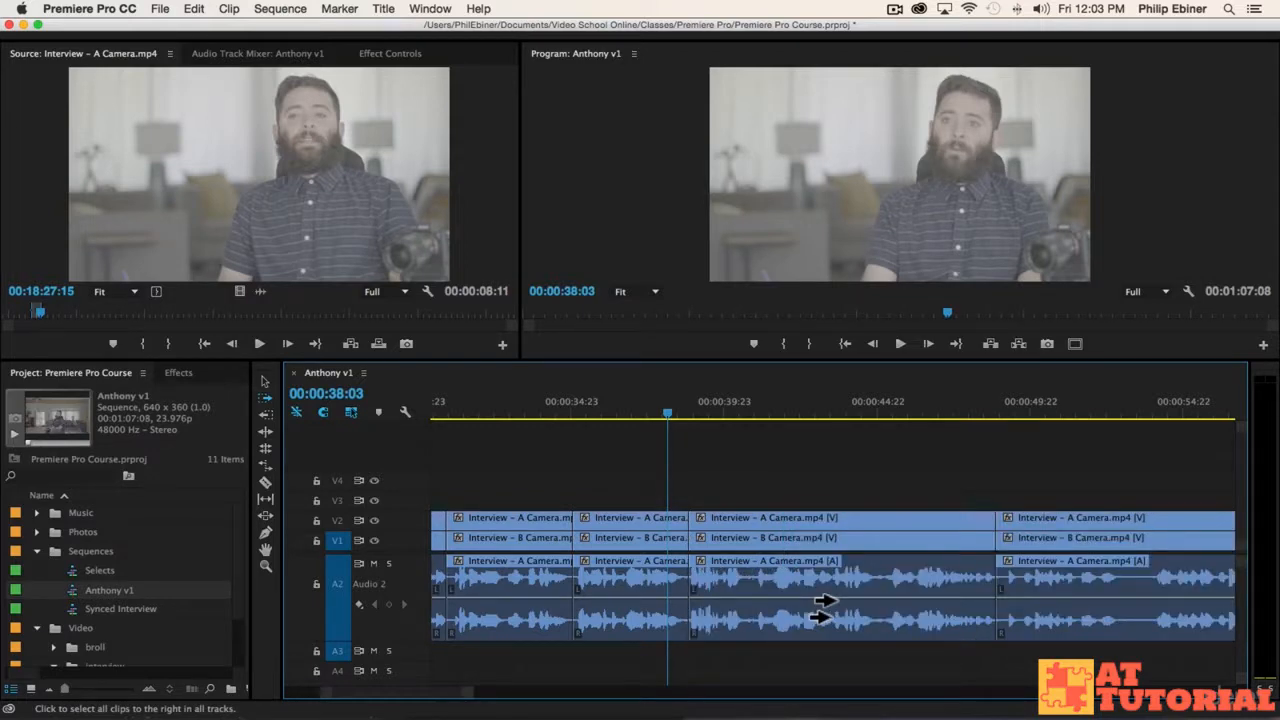
# Select only the A Camera clip and its audio after the join, and nudge it a few frames earlier
pyautogui.press('v')
pyautogui.click(785, 512)
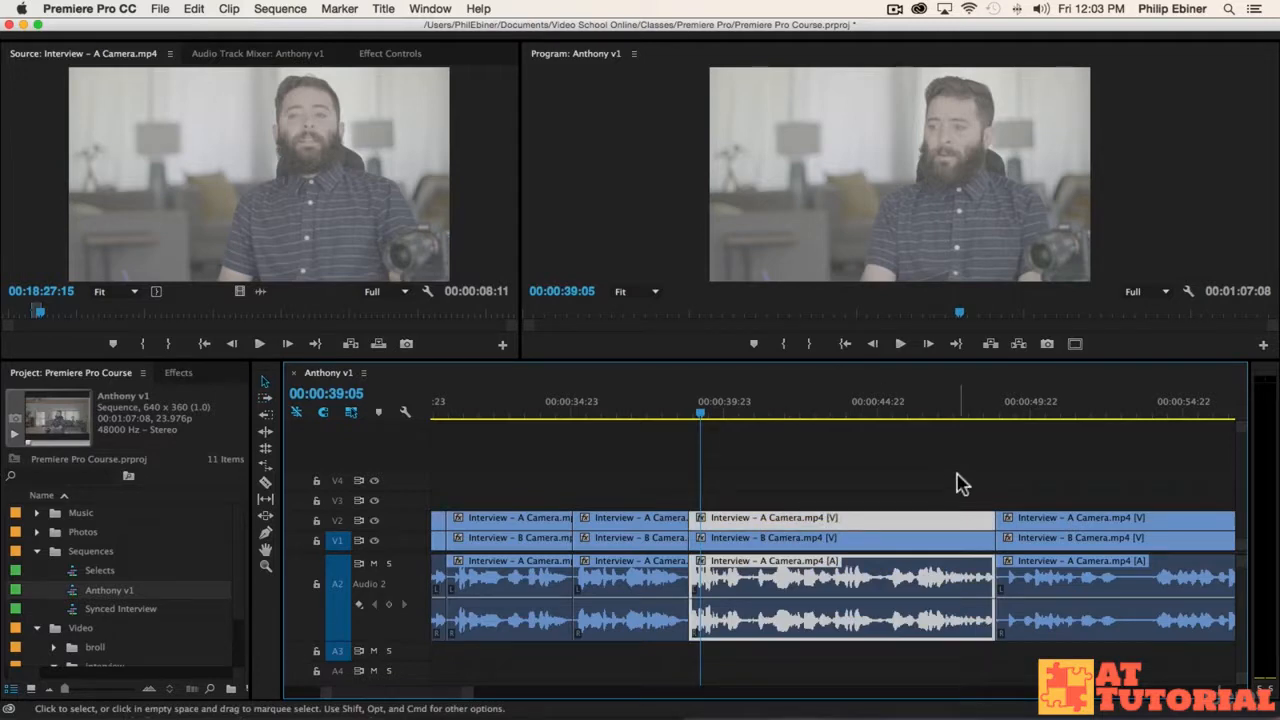
pyautogui.press('super+Left')
pyautogui.press('super+Left')
pyautogui.press('super+Left')
pyautogui.press('super+Left')
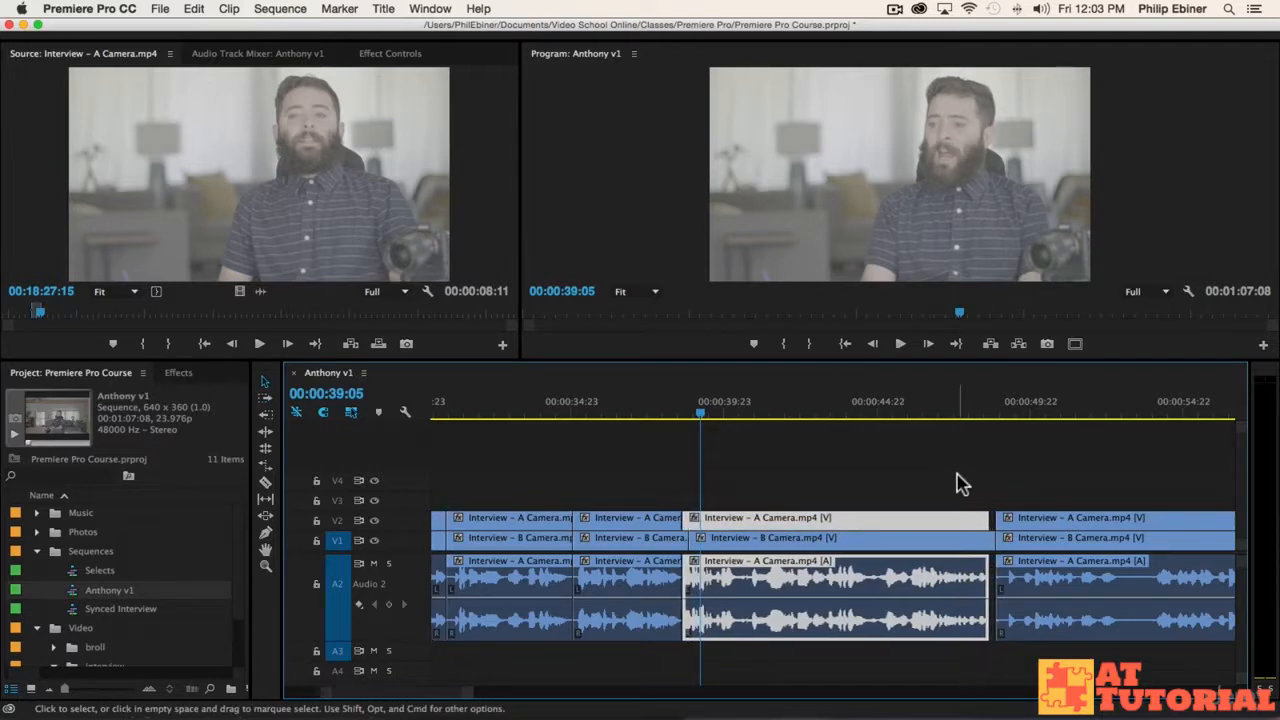
# Nudge the selected A Camera clip frame by frame later, past its original start
pyautogui.press('super+Right')
pyautogui.press('super+Right')
pyautogui.press('super+Right')
pyautogui.press('super+Right')
pyautogui.press('super+Right')
pyautogui.press('super+Right')
pyautogui.press('super+Right')
pyautogui.press('super+Right')
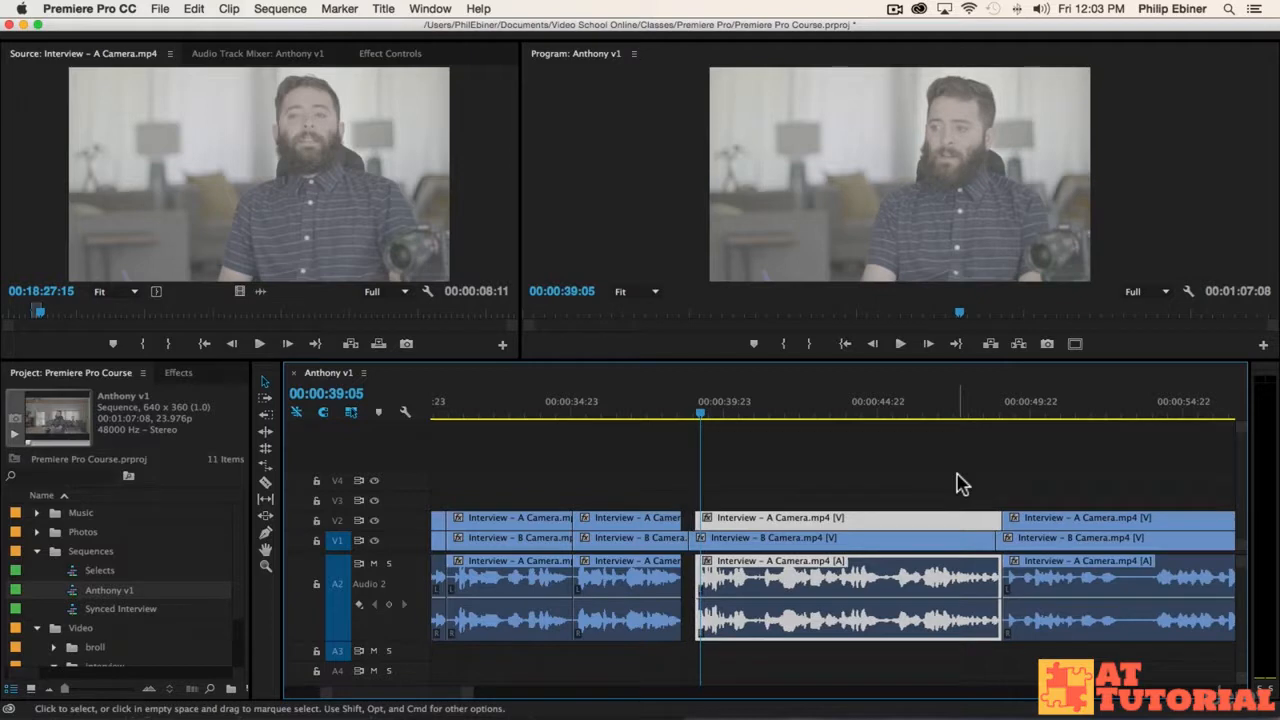
# Clear the selection and undo the frame-by-frame nudges of the A Camera clip after the 00:00:38:23 join
pyautogui.click(957, 484)
pyautogui.press('super+Left')
pyautogui.press('super+Left')
pyautogui.press('super+Left')
pyautogui.press('super+Left')
pyautogui.press('super+Left')
pyautogui.press('super+Left')
pyautogui.press('super+Left')
pyautogui.press('super+Left')
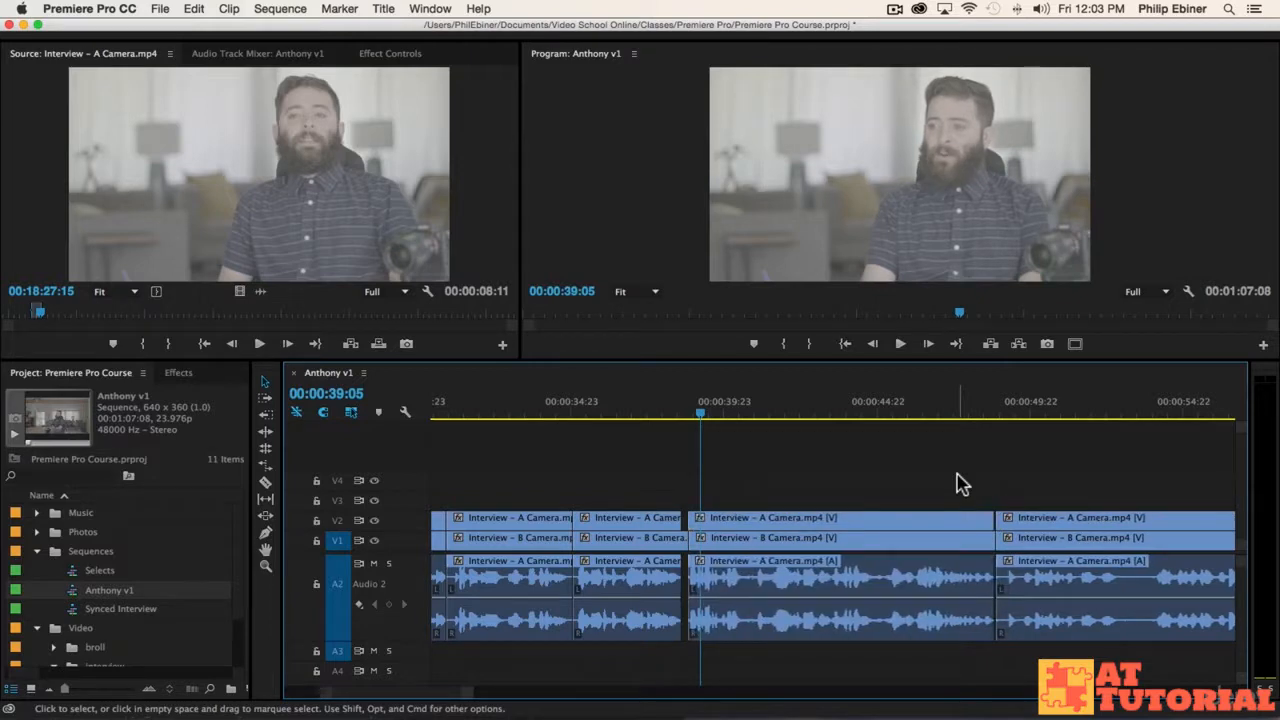
pyautogui.press('super+z')
pyautogui.press('super+z')
pyautogui.press('super+z')
pyautogui.press('super+z')
pyautogui.press('super+z')
pyautogui.press('super+z')
pyautogui.press('super+z')
pyautogui.press('super+z')
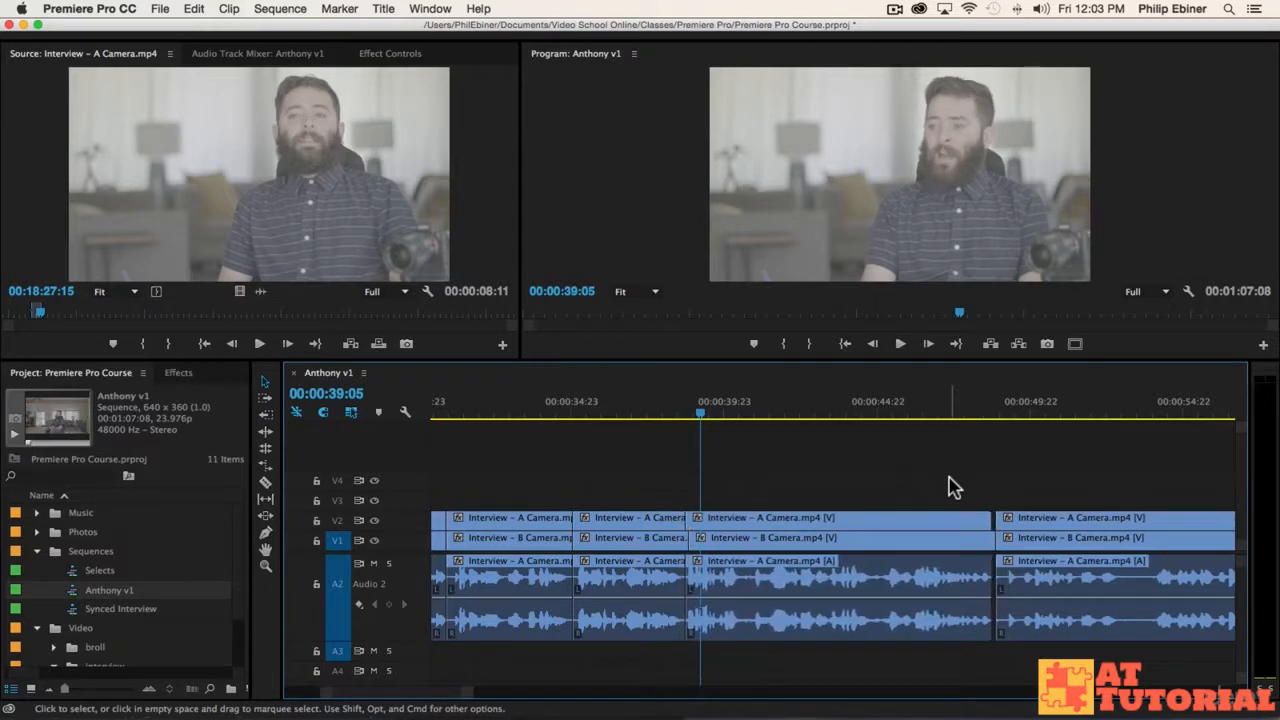
pyautogui.press('super+z')
pyautogui.press('super+z')
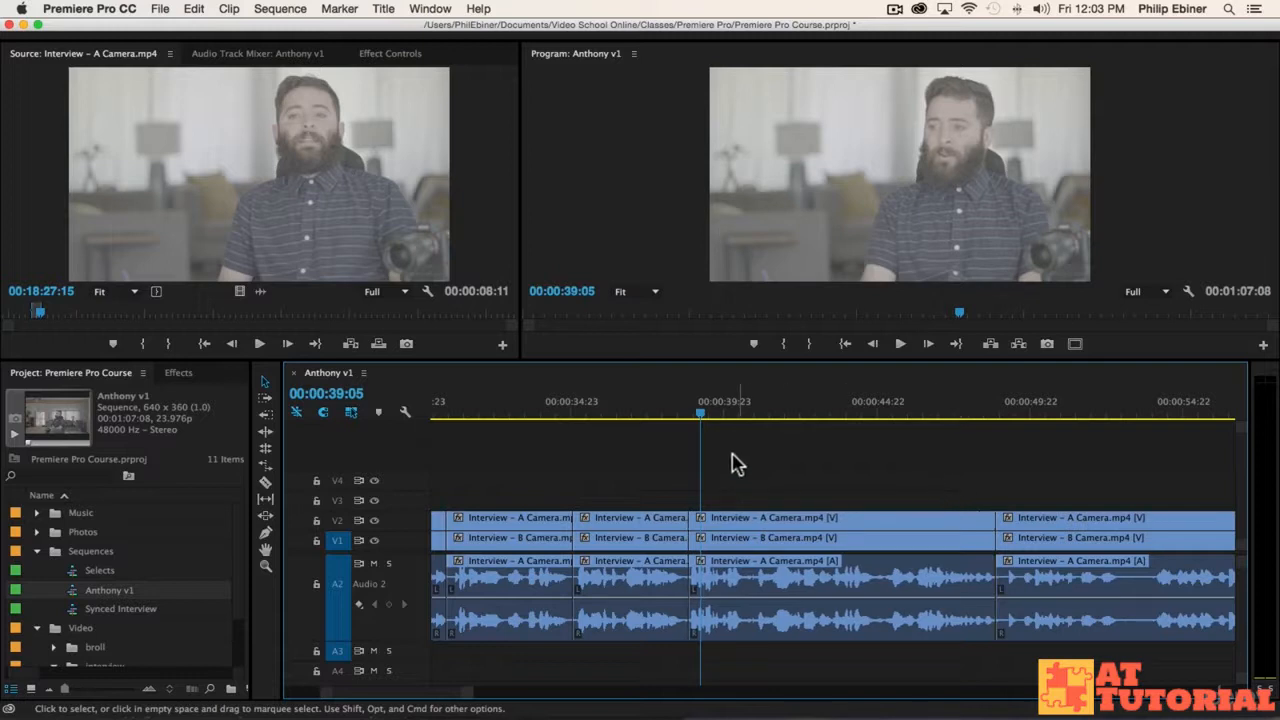
# Play back the interview across the 00:00:38:23 join and on to about 00:00:56:02
pyautogui.click(648, 414)
pyautogui.press('space')
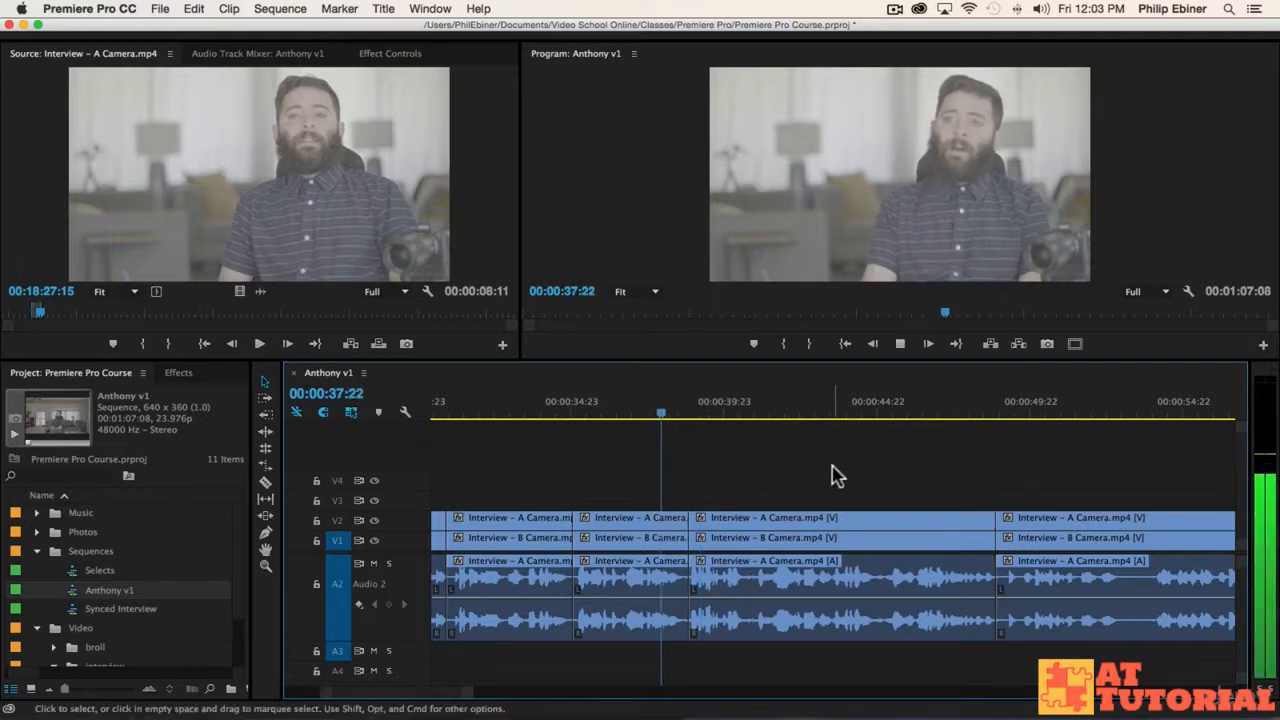
pyautogui.hscroll(3, 832, 467)
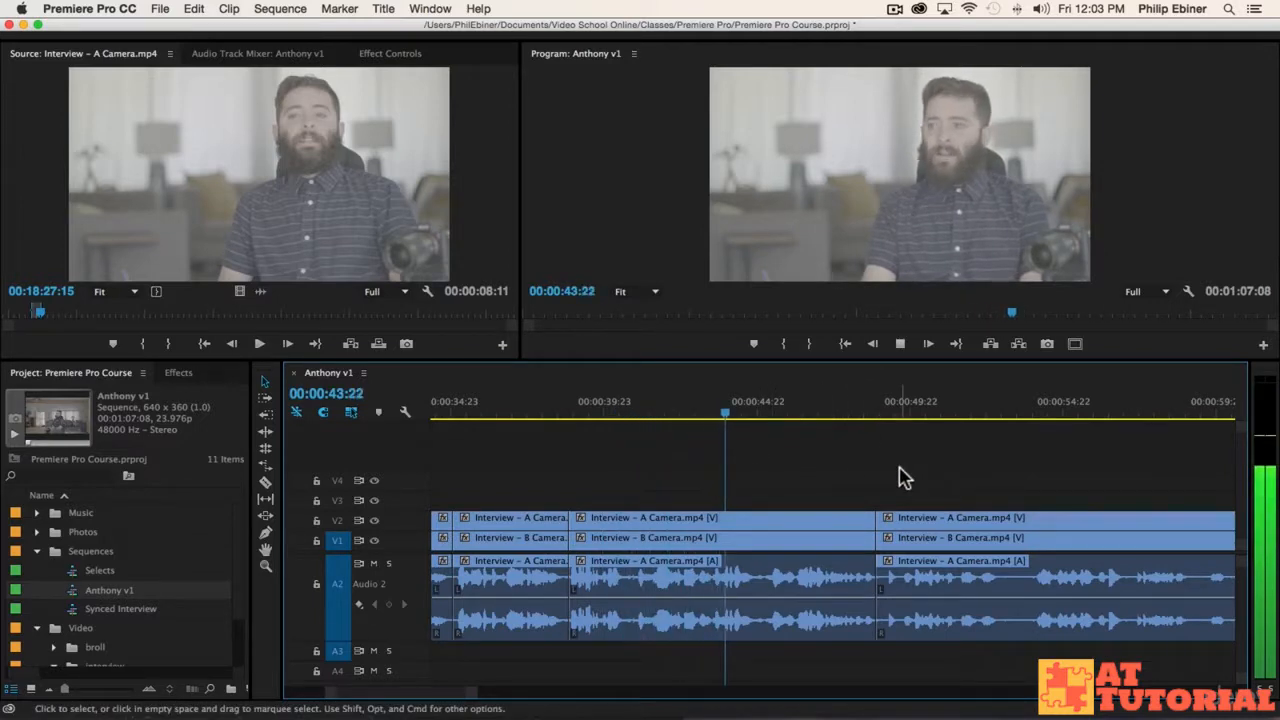
pyautogui.hscroll(2, 920, 507)
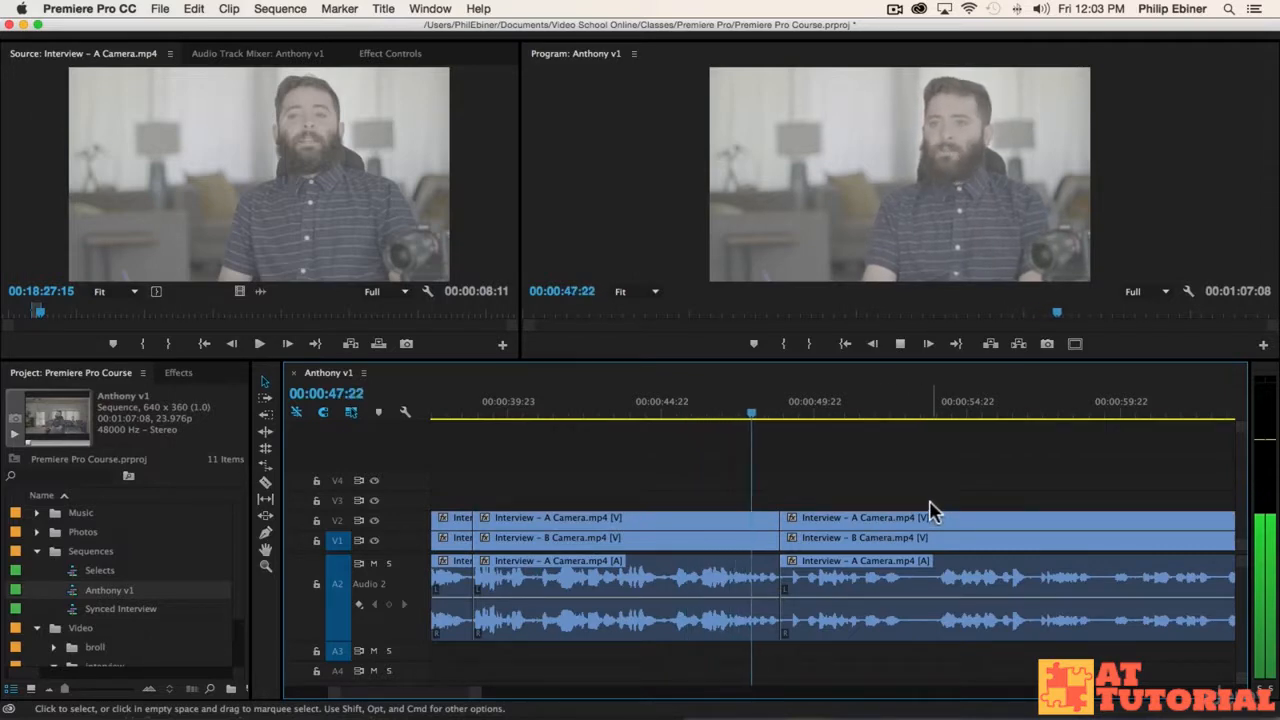
pyautogui.hscroll(3, 963, 503)
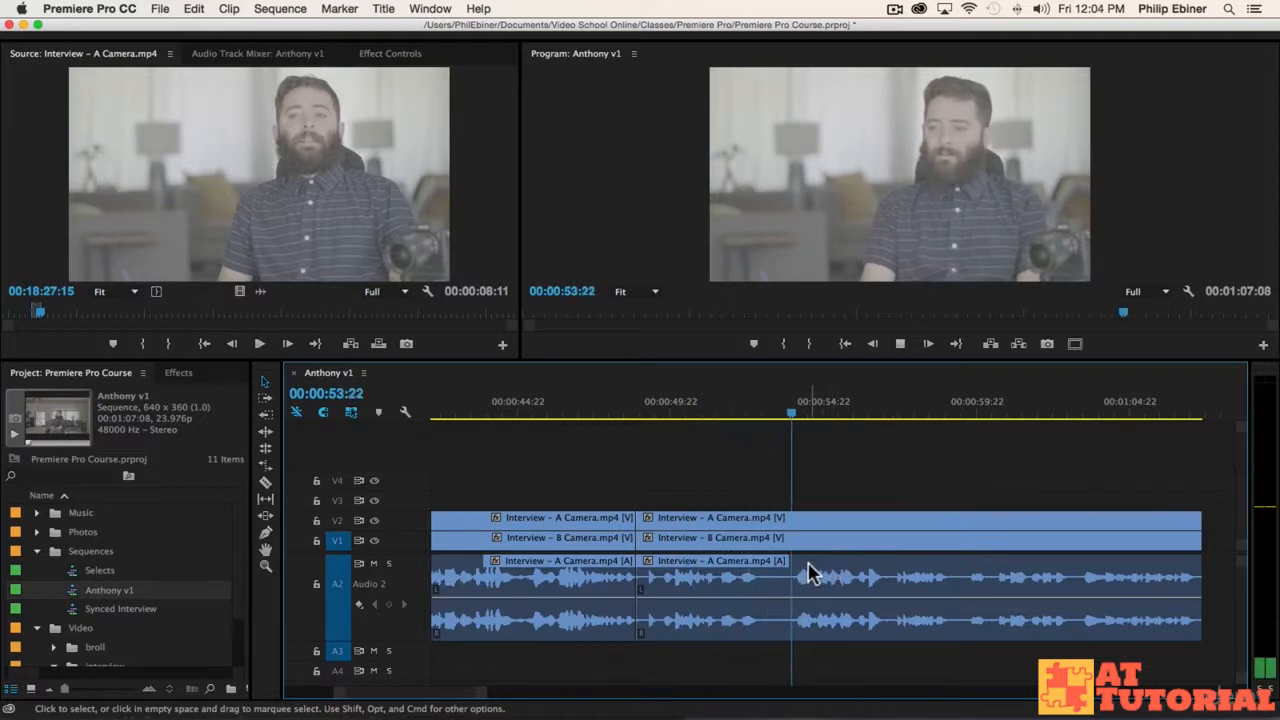
pyautogui.press('space')
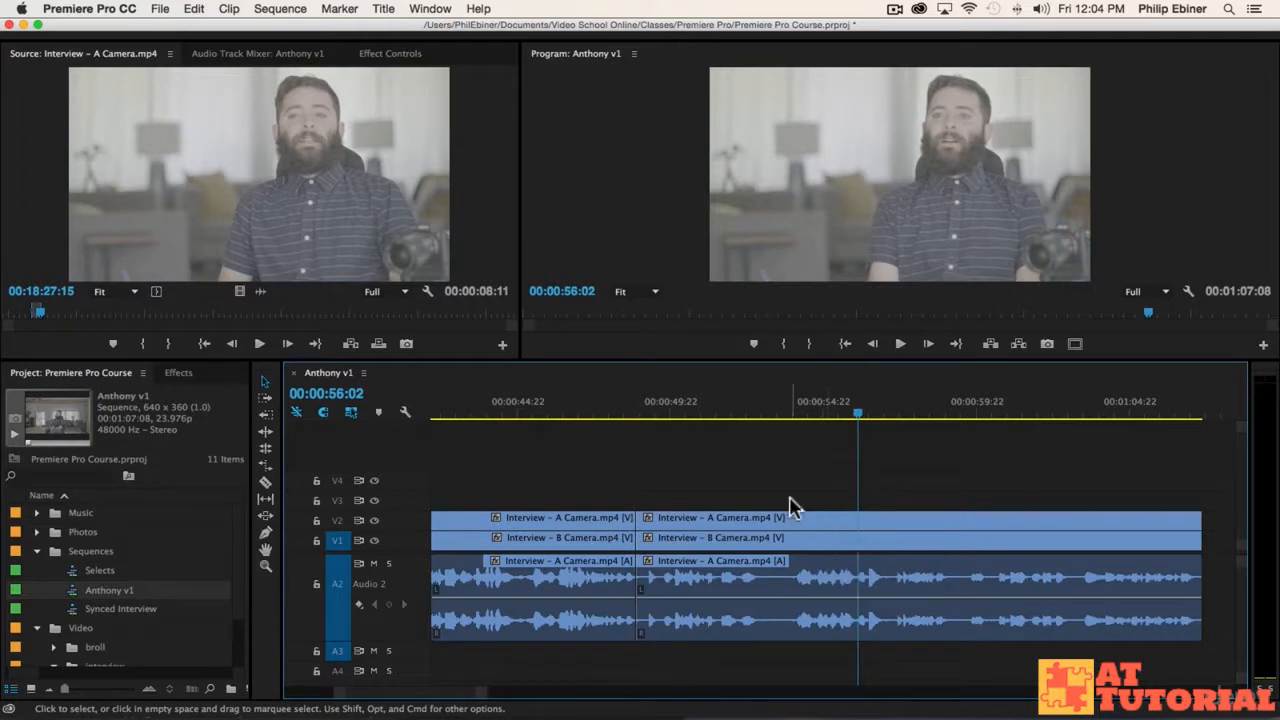
# Split all tracks at 00:00:51:13 and about 00:00:53:22, and slide the remaining clips back over the section between the cuts
pyautogui.click(718, 410)
pyautogui.press('space')
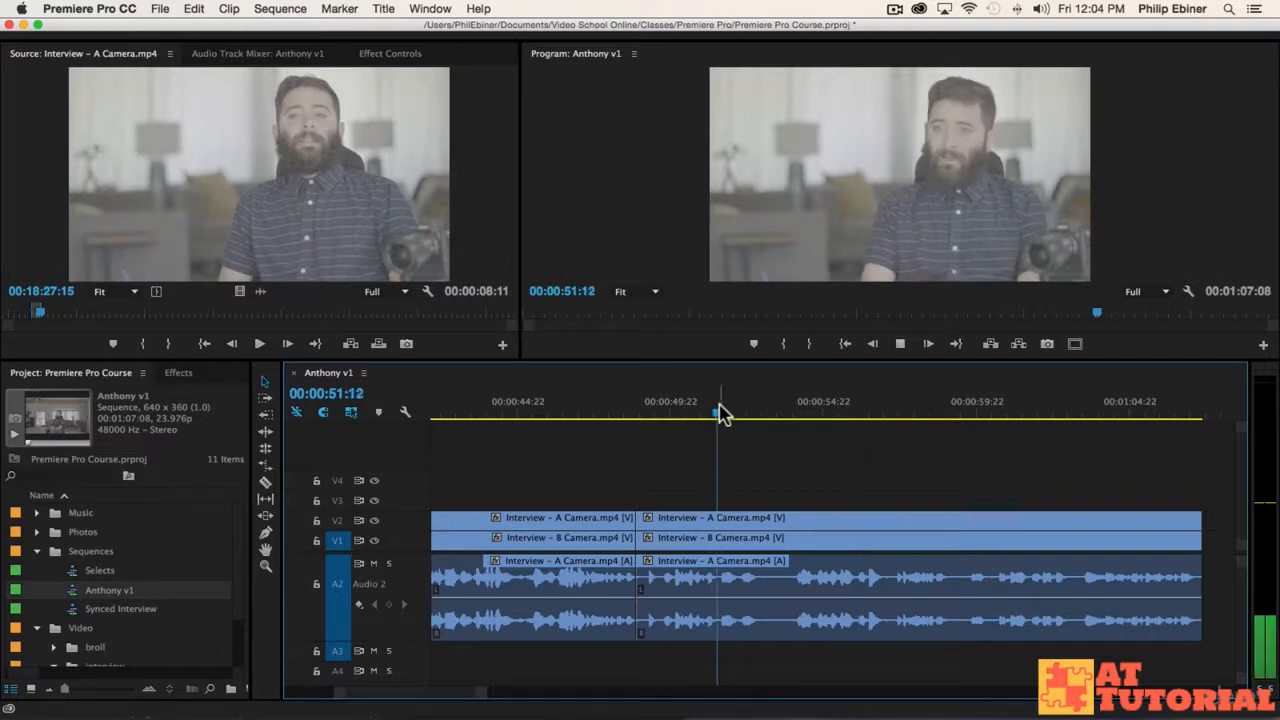
pyautogui.click(720, 411)
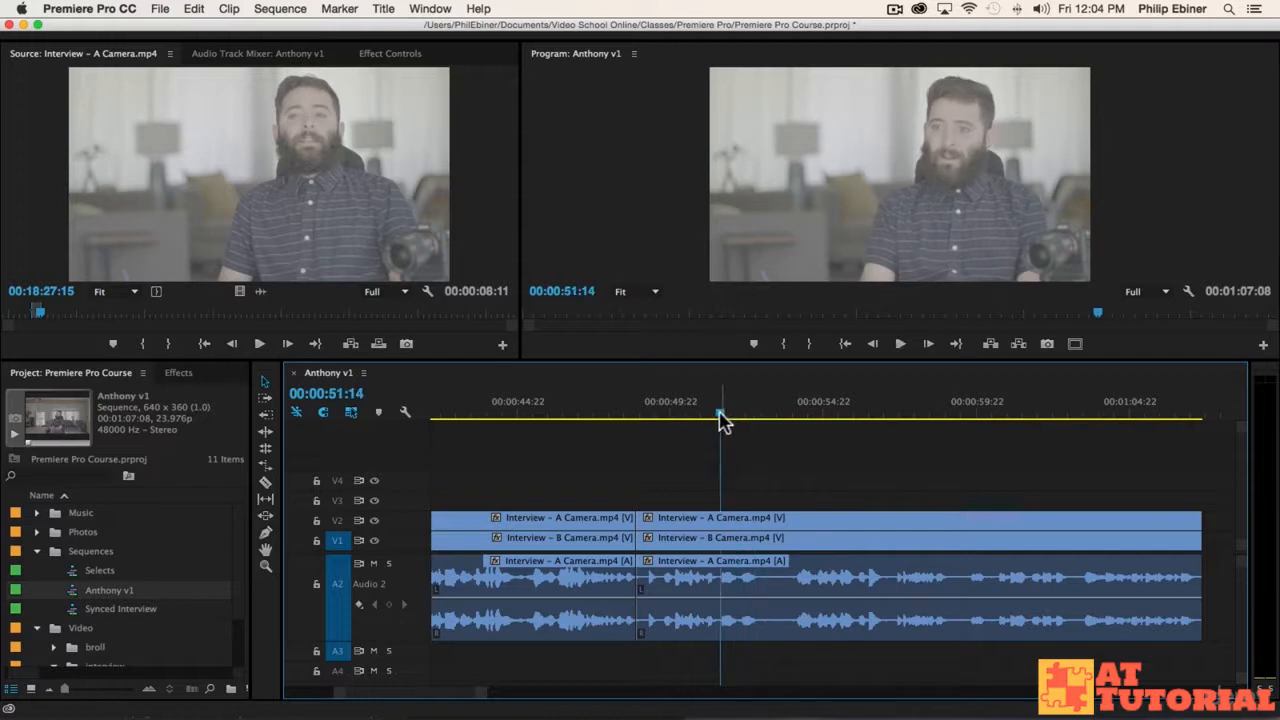
pyautogui.press('c')
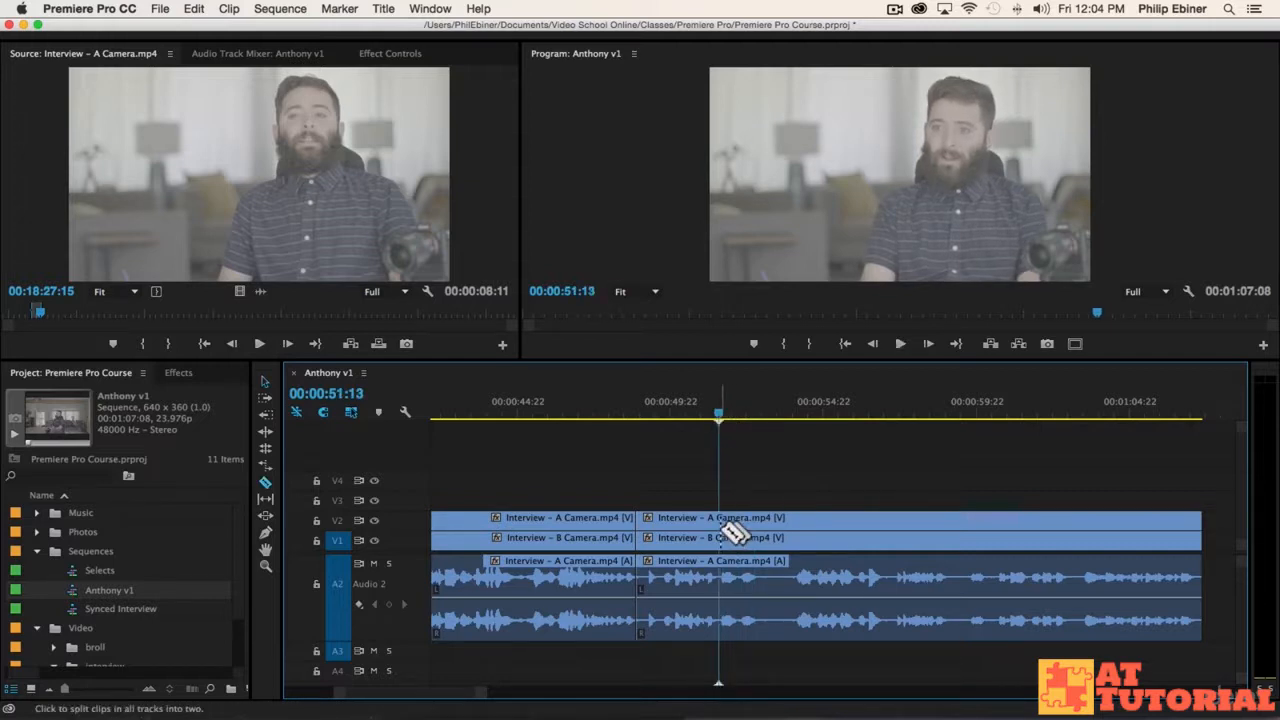
pyautogui.click(720, 530)
pyautogui.click(792, 530)
pyautogui.press('a')
pyautogui.moveTo(822, 520); pyautogui.dragTo(776, 526)
# Audition the 00:00:51:13 join, split all tracks at about 00:00:52:06, and slide the remaining clips back to the join
pyautogui.click(686, 414)
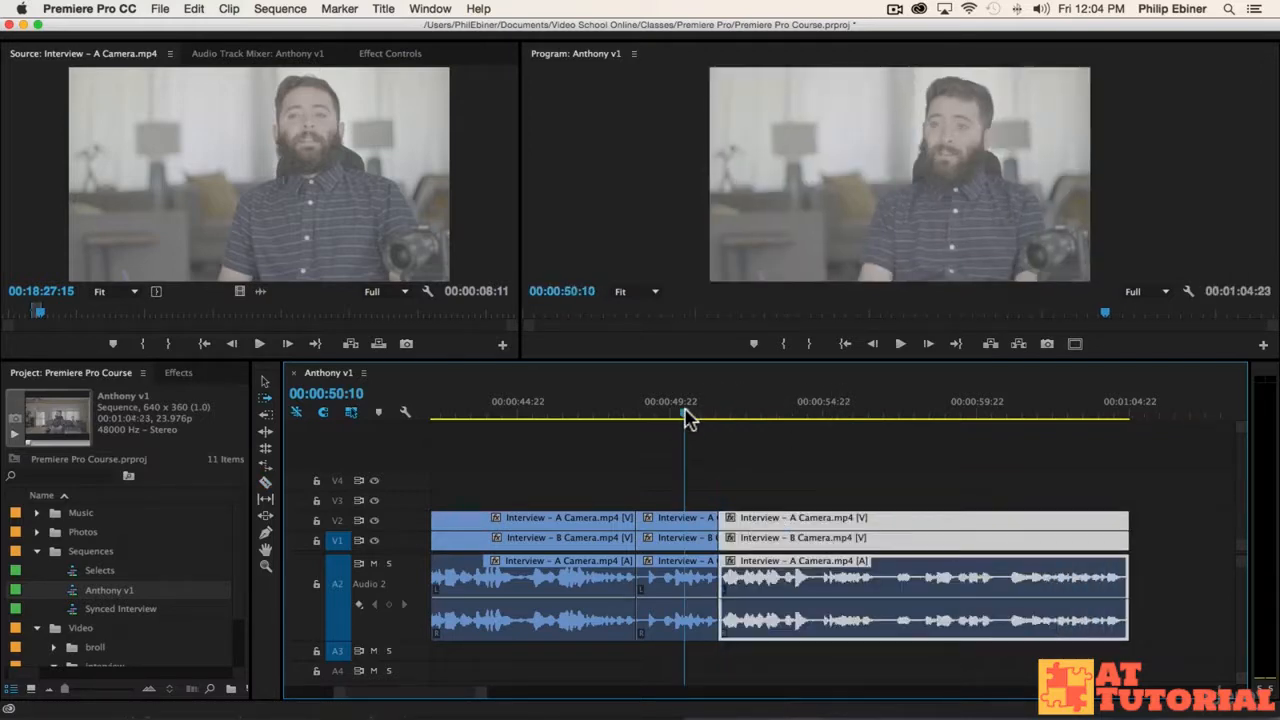
pyautogui.press('space')
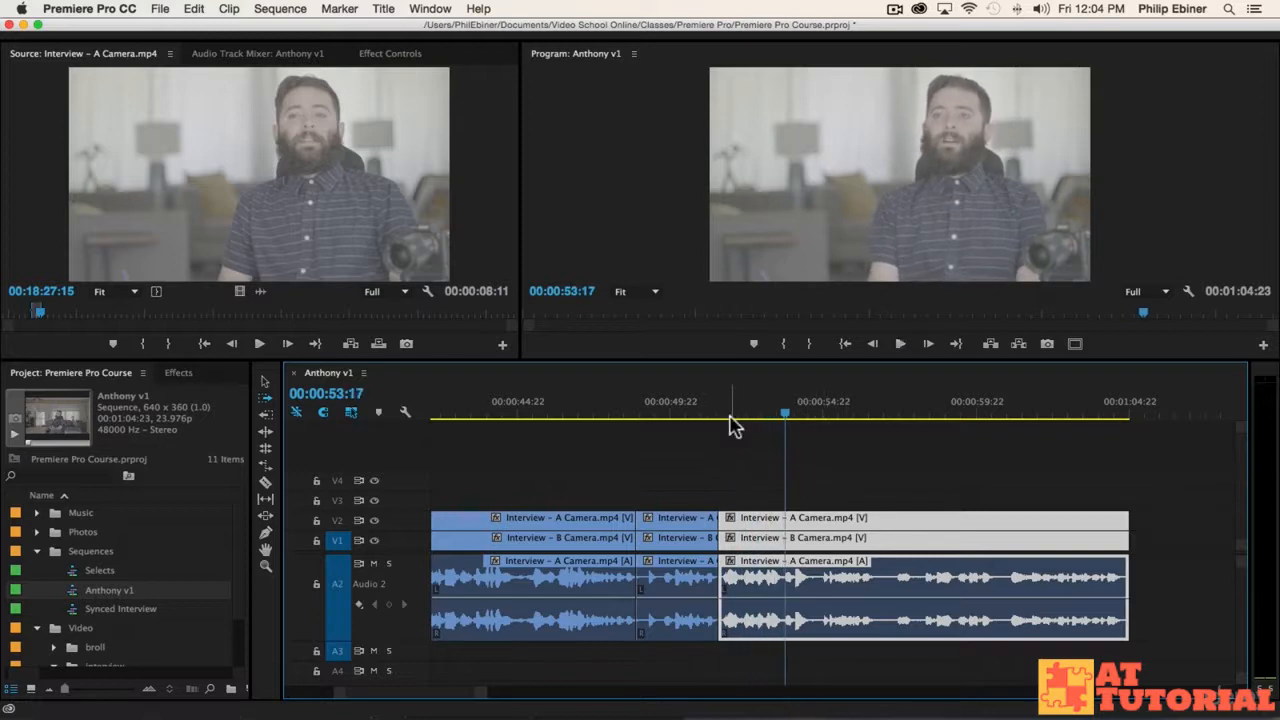
pyautogui.click(724, 415)
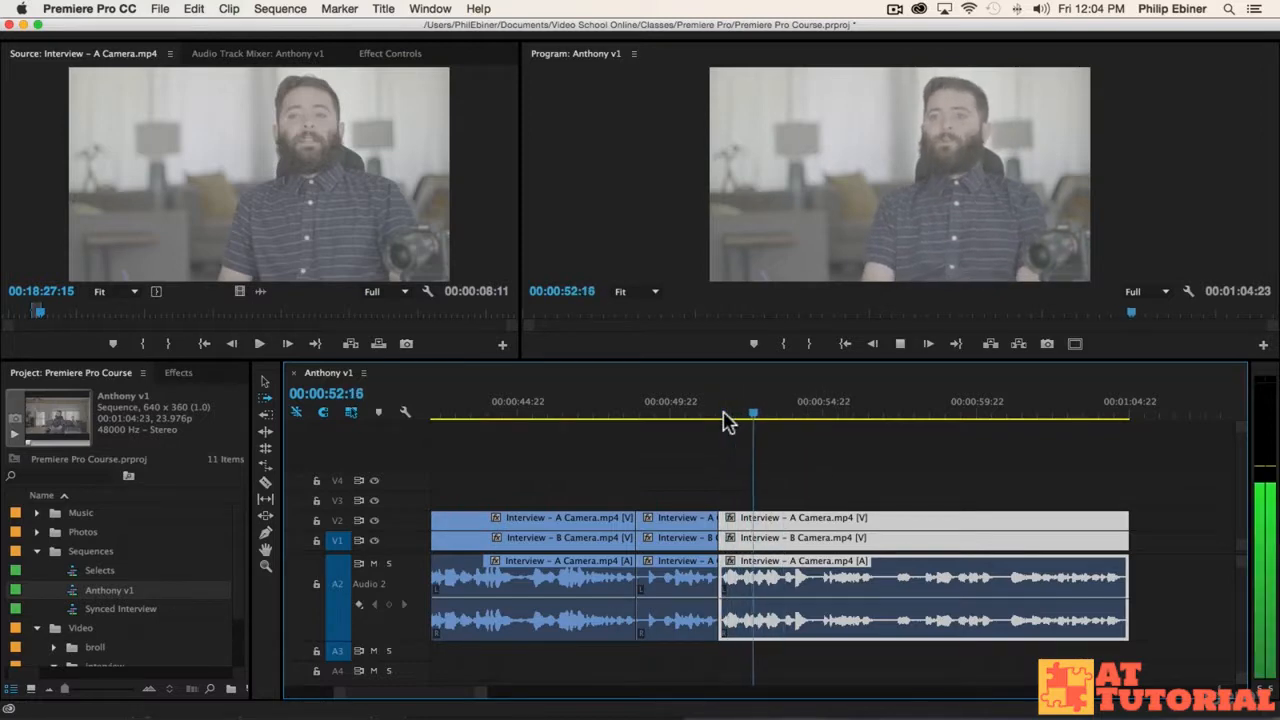
pyautogui.press('space')
pyautogui.click(712, 418)
pyautogui.press('space')
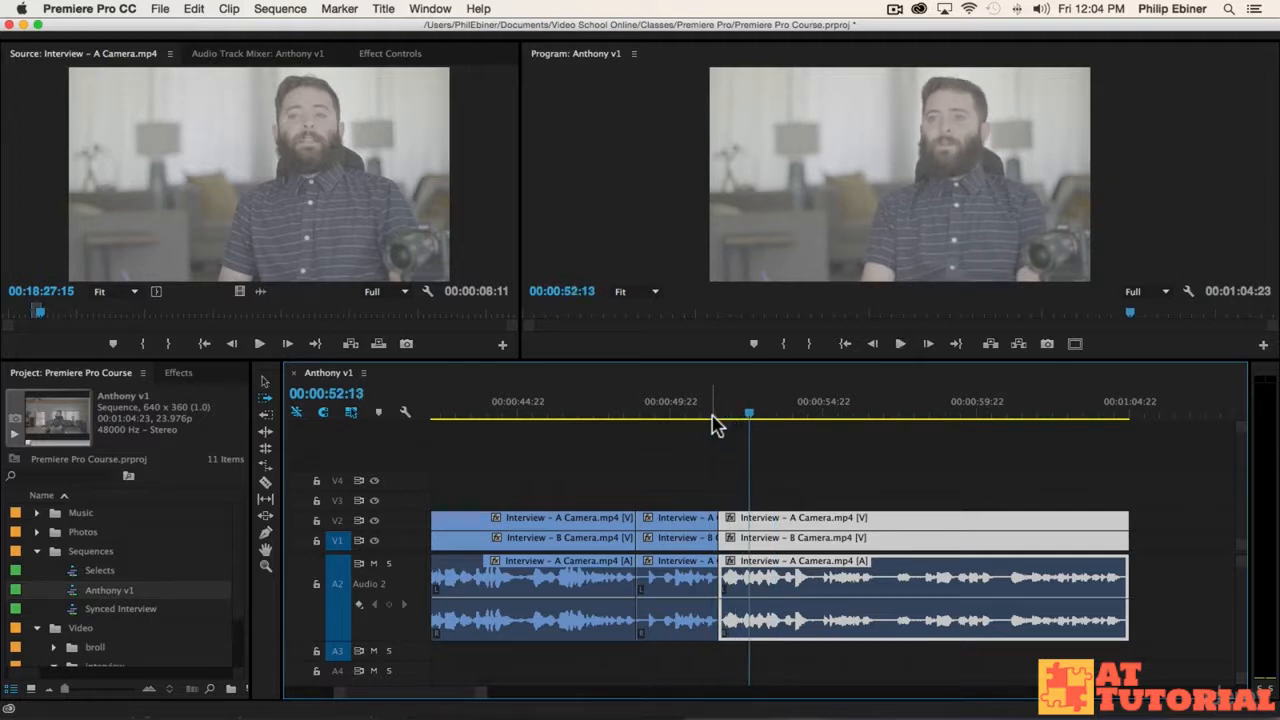
pyautogui.press('c')
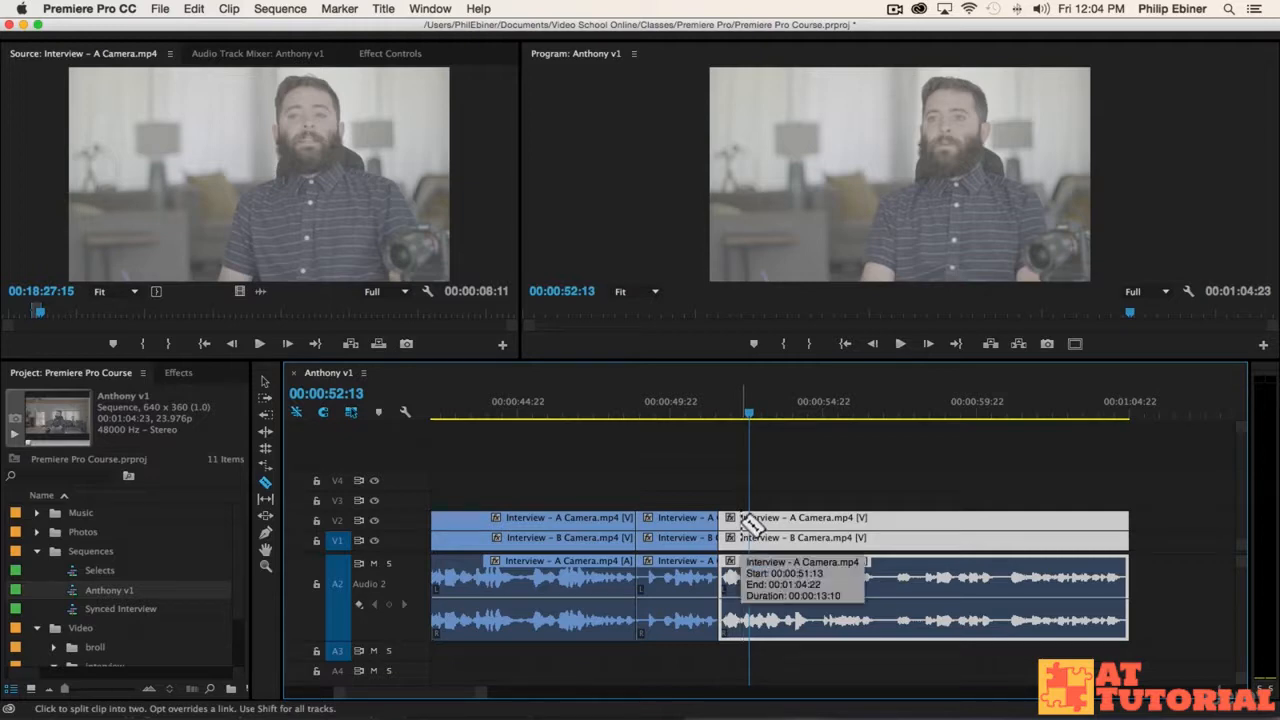
pyautogui.click(741, 525)
pyautogui.press('a')
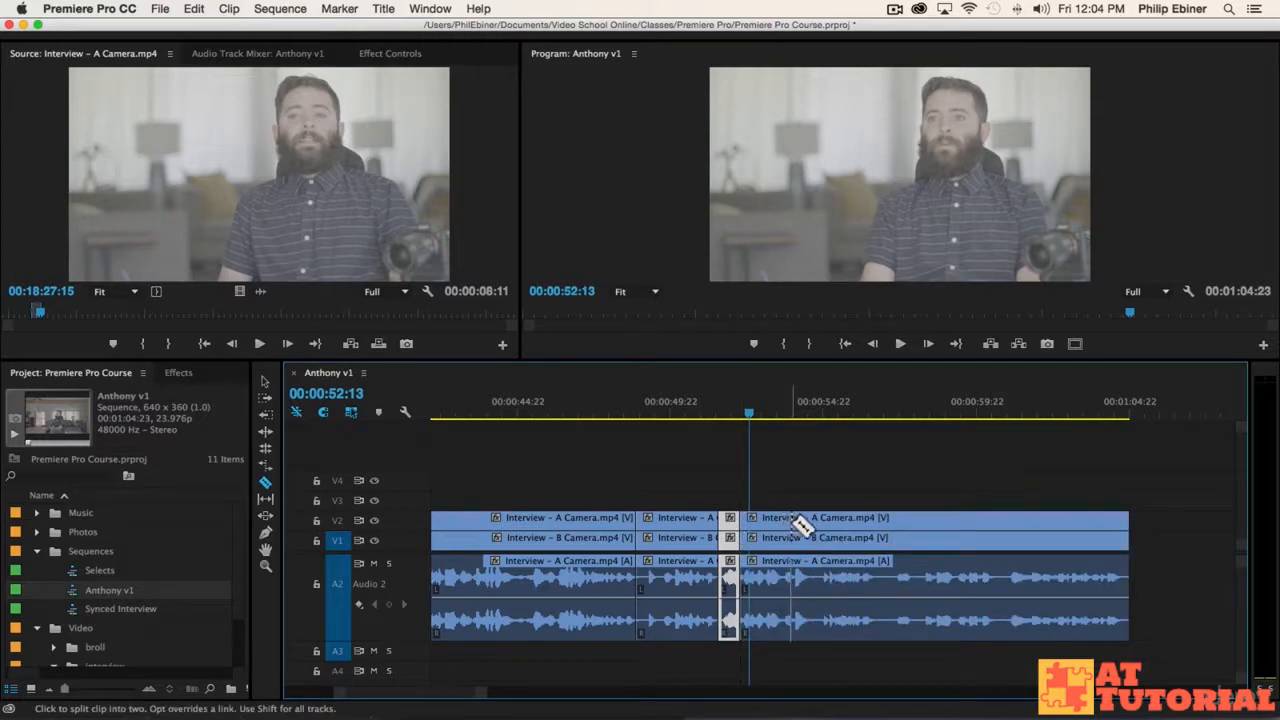
pyautogui.click(772, 521)
pyautogui.moveTo(752, 523); pyautogui.dragTo(730, 523)
# Play on to the sequence's end, then cut out 00:00:56:03 to about 00:00:57:09 on all tracks and close the gap
pyautogui.click(695, 400)
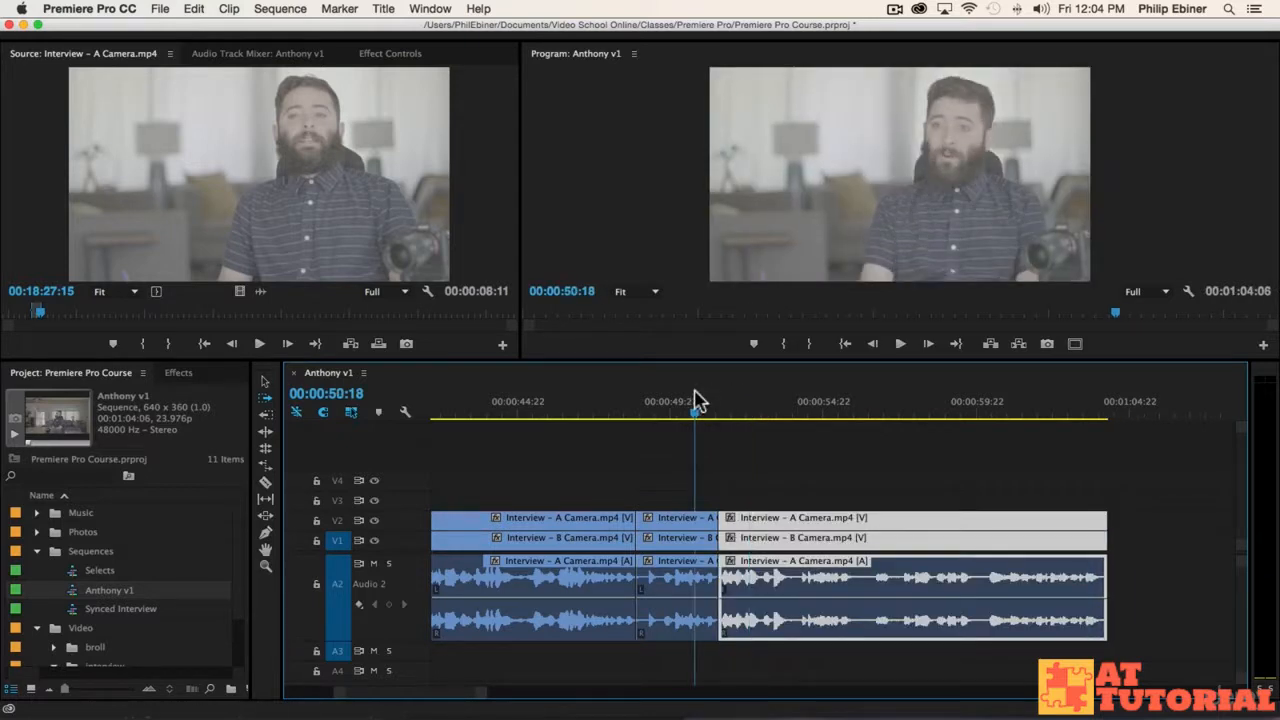
pyautogui.press('space')
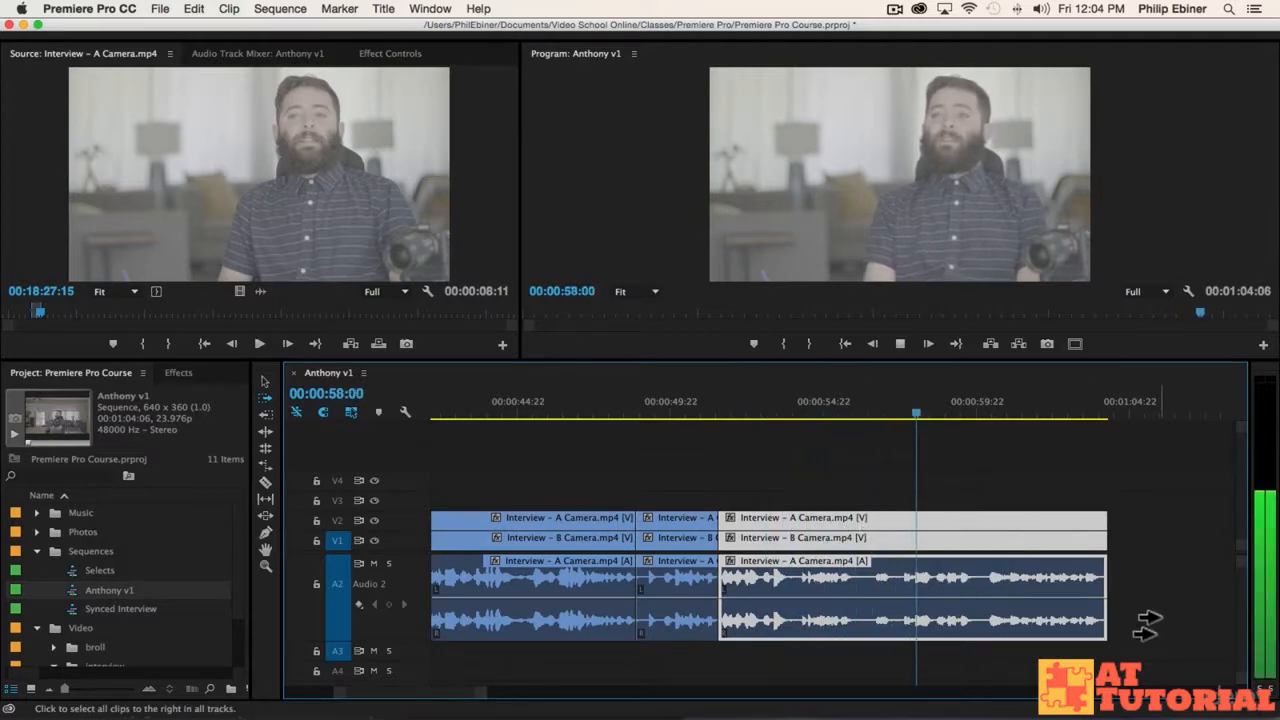
pyautogui.hscroll(2, 1074, 574)
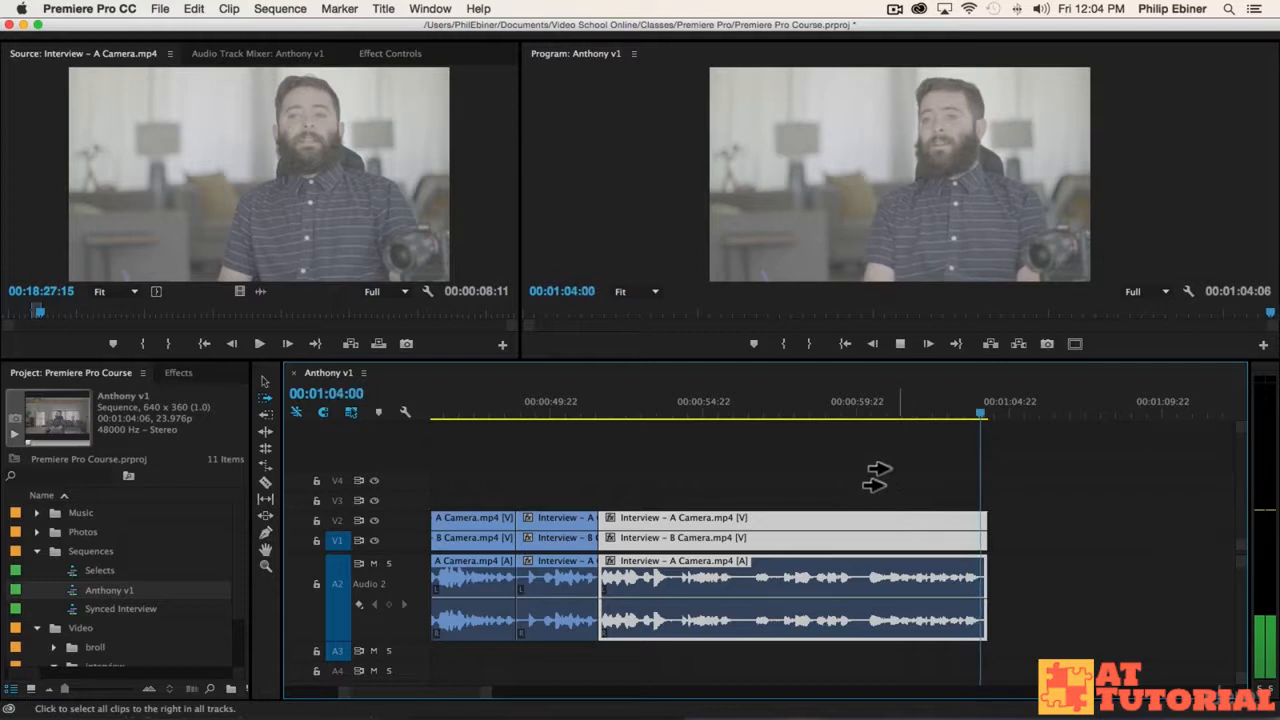
pyautogui.click(740, 415)
pyautogui.press('c')
pyautogui.click(742, 520)
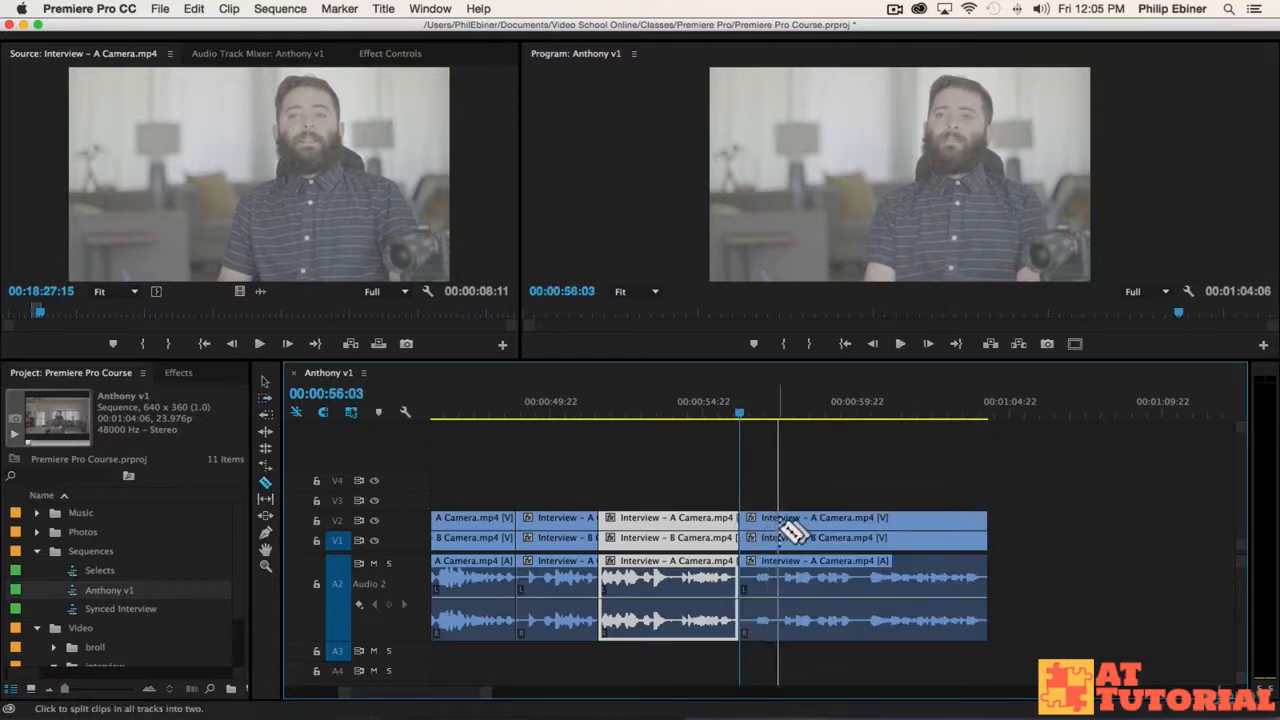
pyautogui.press('v')
pyautogui.moveTo(780, 530)
pyautogui.mouseDown()
pyautogui.moveTo(796, 538)
pyautogui.moveTo(780, 532)
pyautogui.mouseUp()
# Play back the 00:00:56:03 join and review the remaining interview up to the end of the sequence
pyautogui.click(706, 415)
pyautogui.press('space')
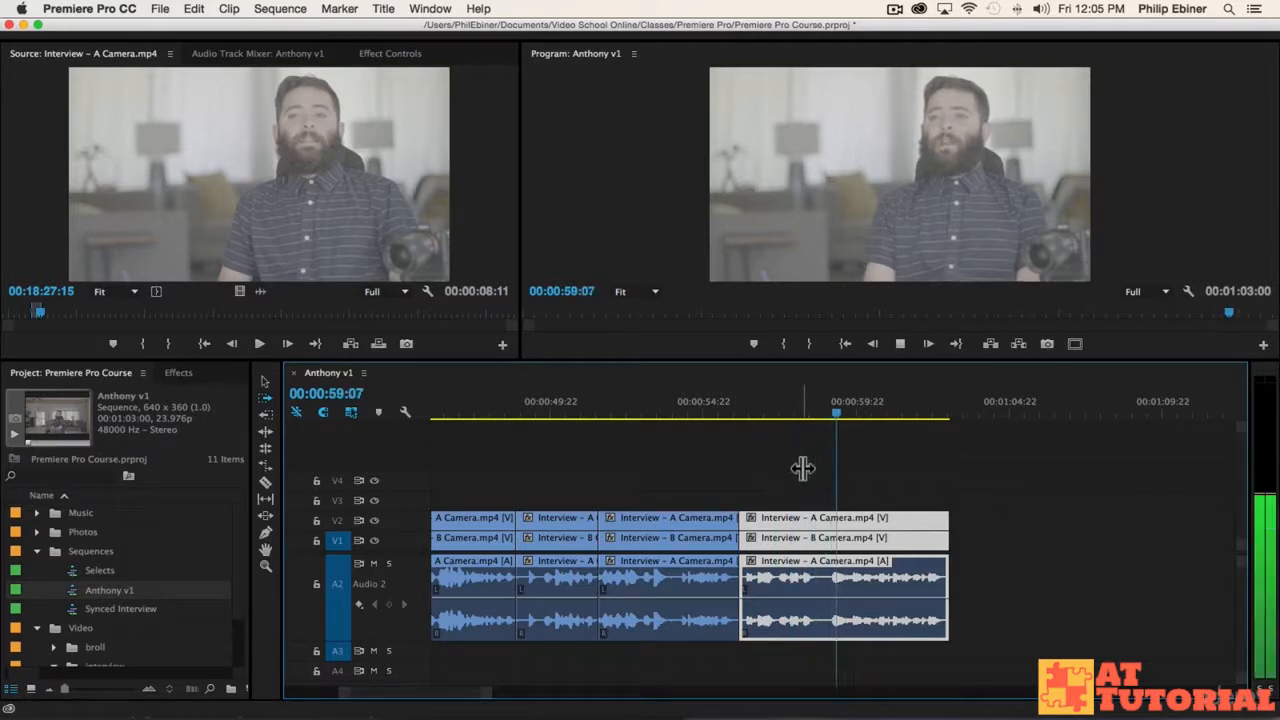
pyautogui.press('space')
pyautogui.press('-')
pyautogui.press('-')
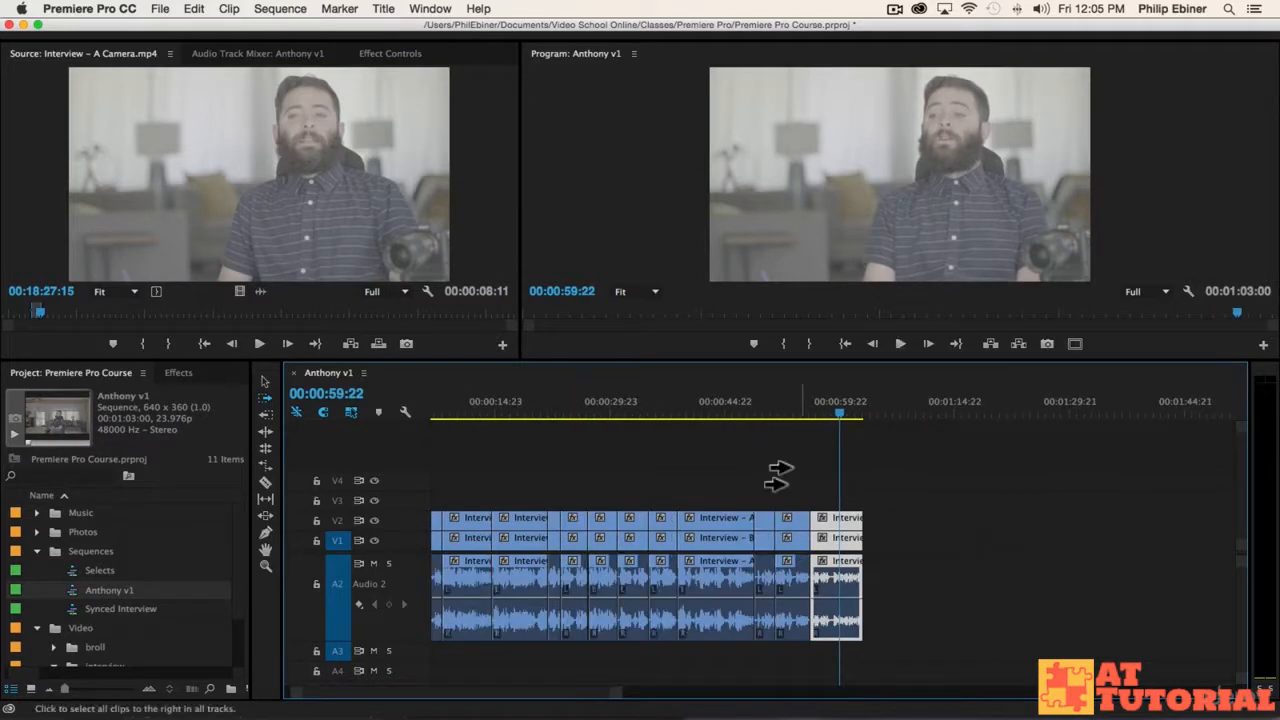
pyautogui.scroll(2, 757, 471)
pyautogui.click(895, 414)
pyautogui.moveTo(894, 411); pyautogui.dragTo(891, 410)
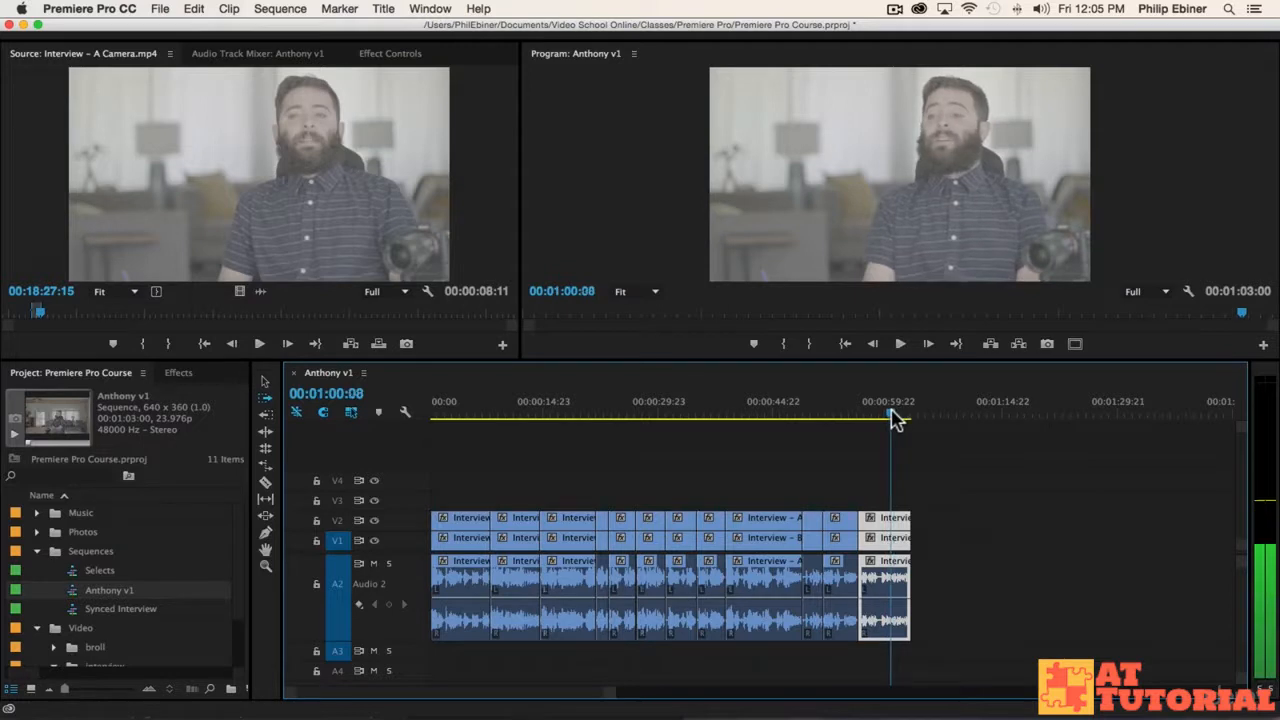
pyautogui.click(826, 453)
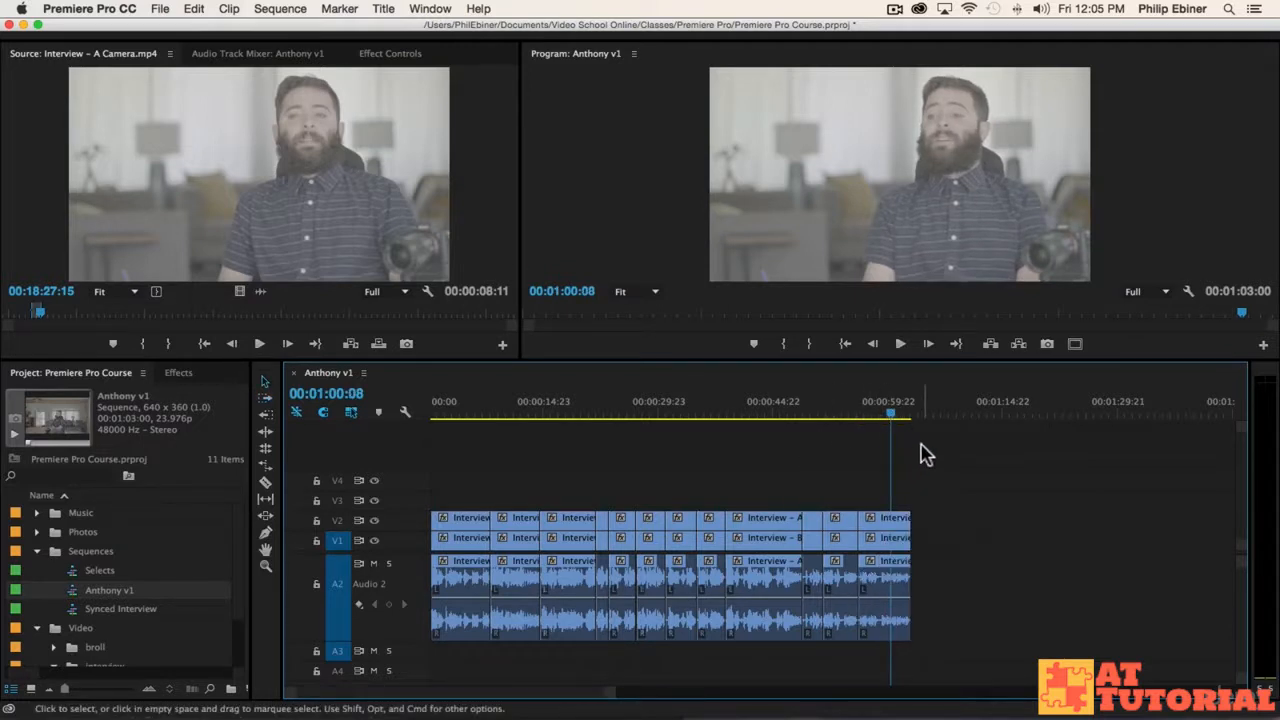
pyautogui.press('space')
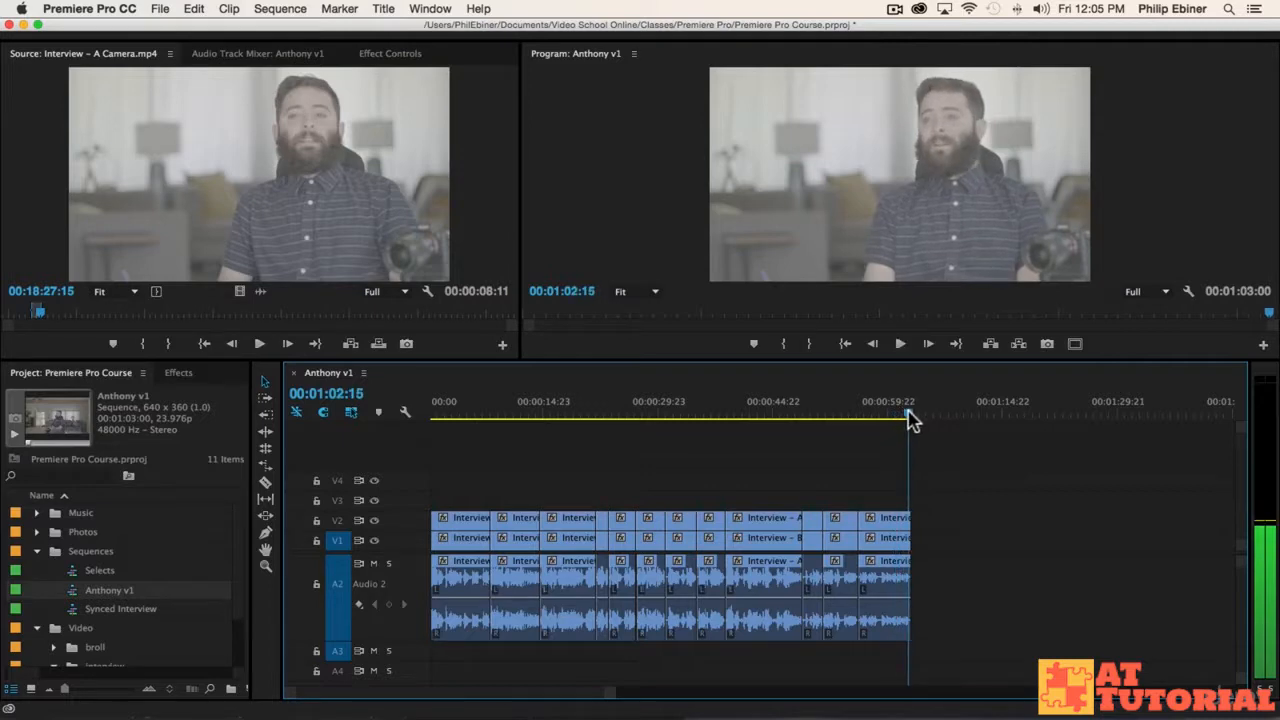
# Play back the sequence from its start across the first join to check the edit
pyautogui.press('Home')
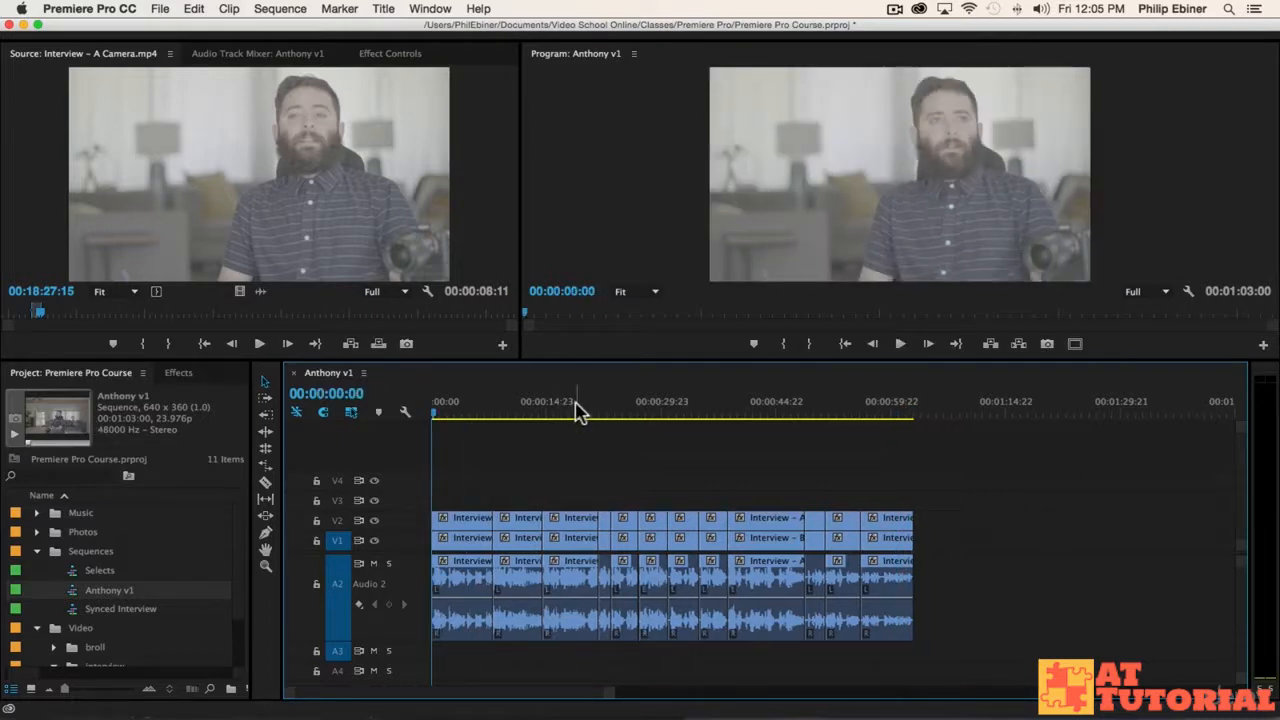
pyautogui.press('=')
pyautogui.press('=')
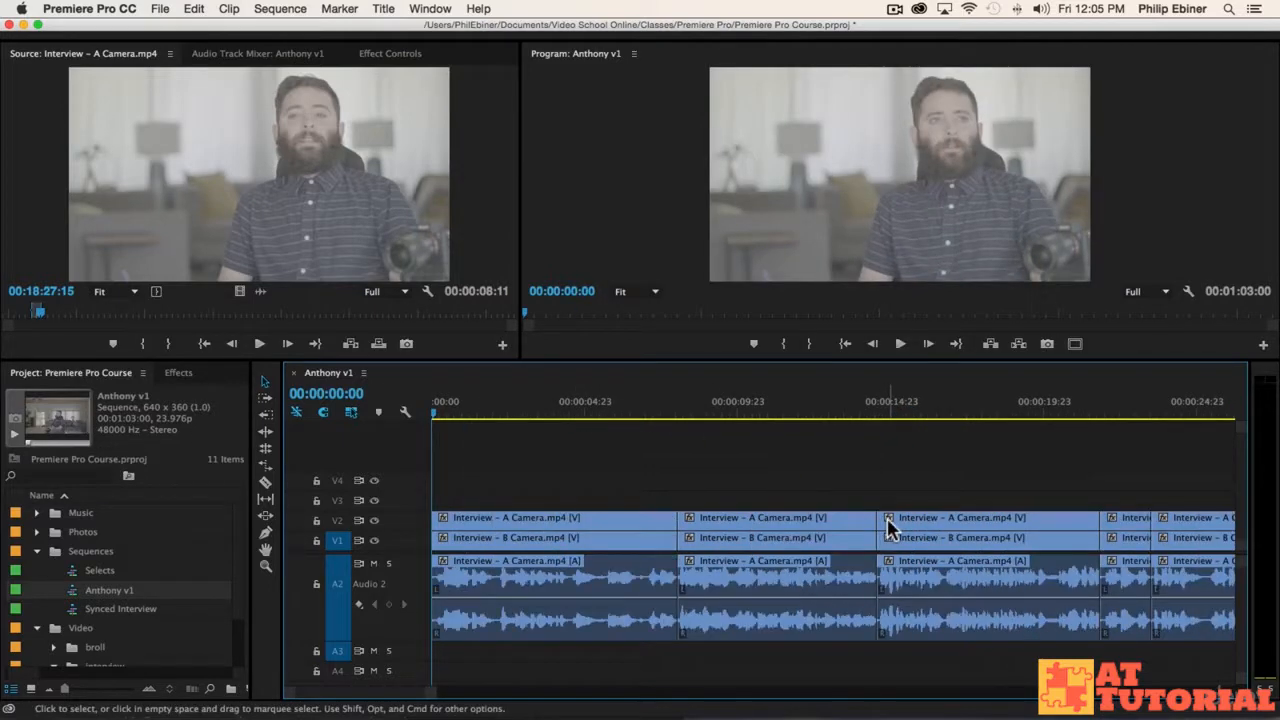
pyautogui.press('space')
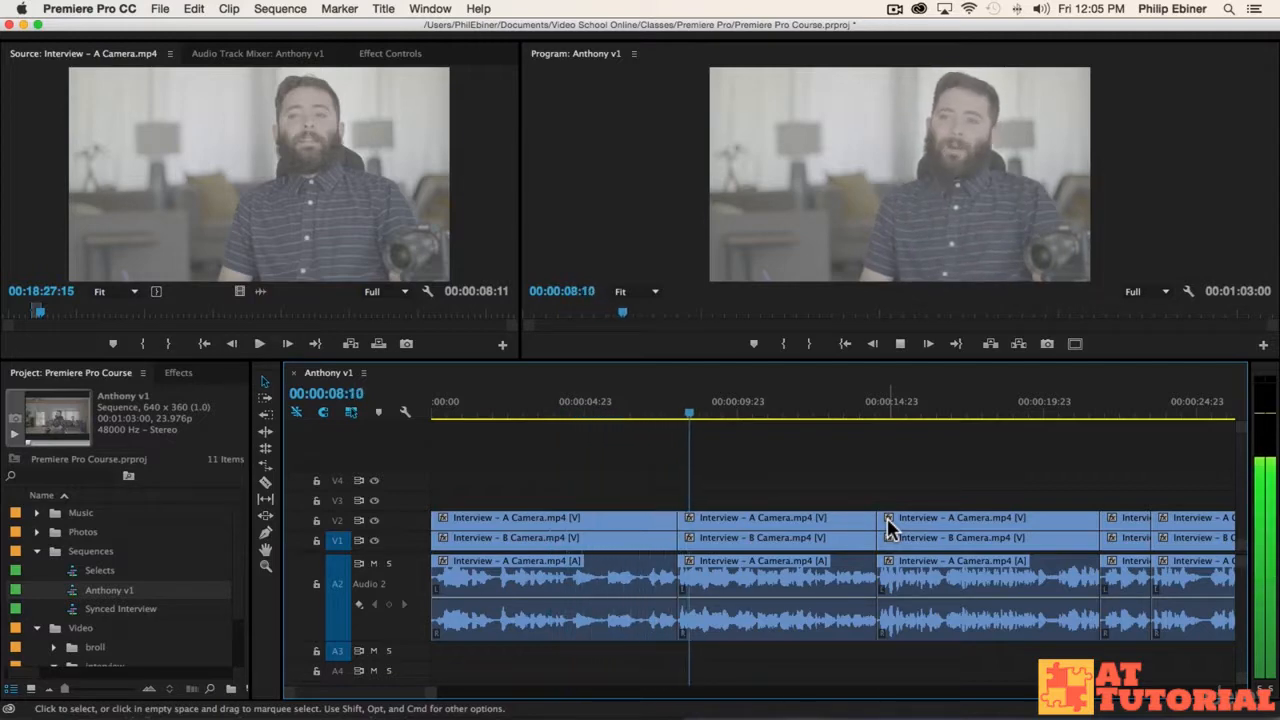
pyautogui.press('space')
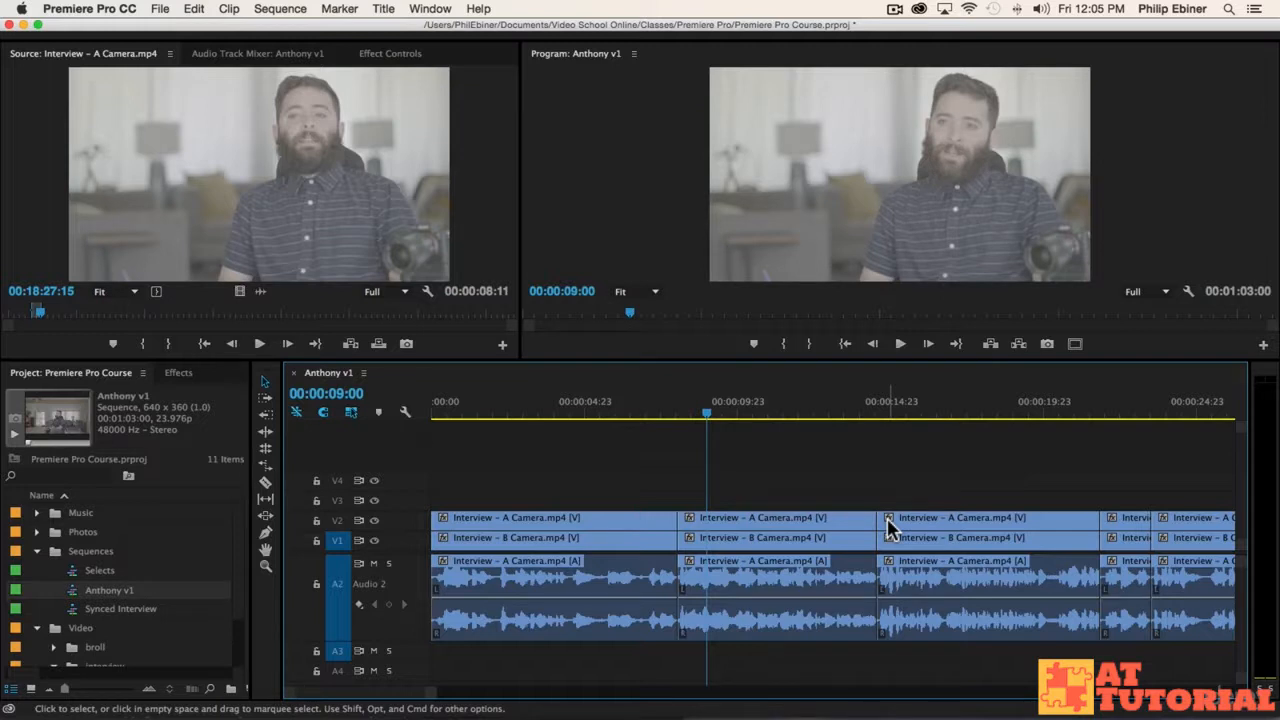
pyautogui.press('space')
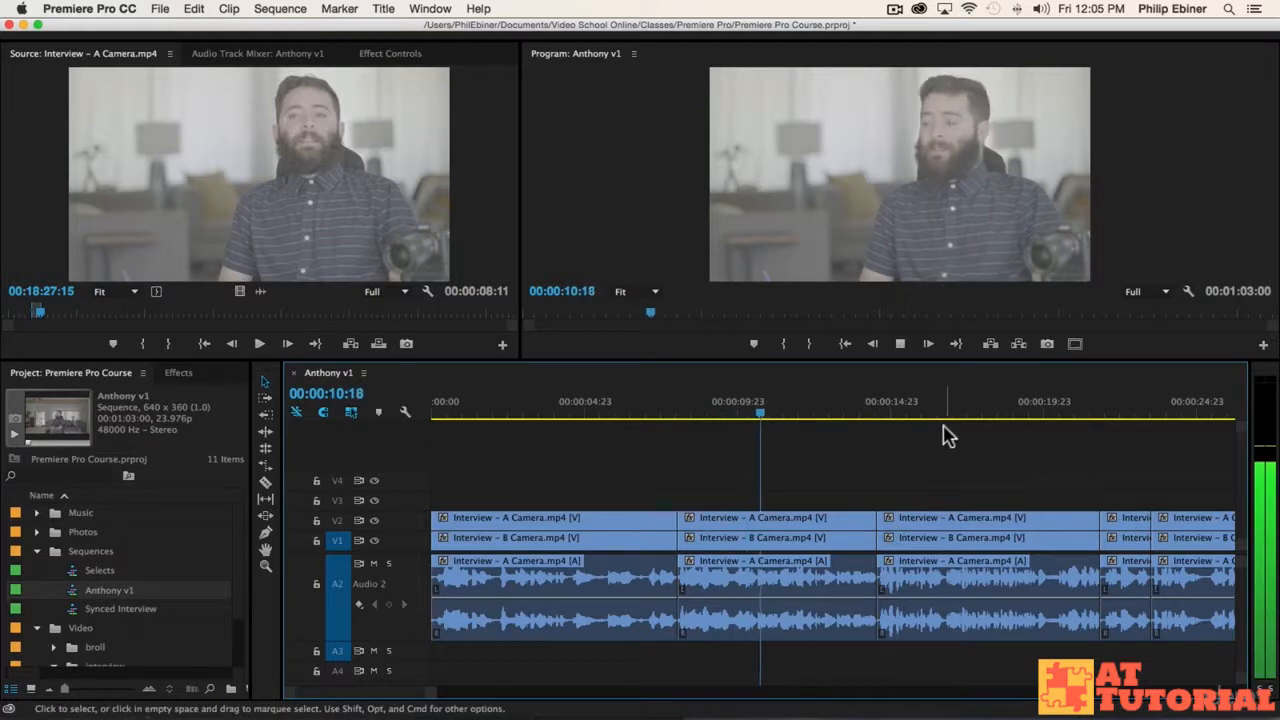
pyautogui.click(705, 418)
pyautogui.hscroll(1, 785, 415)
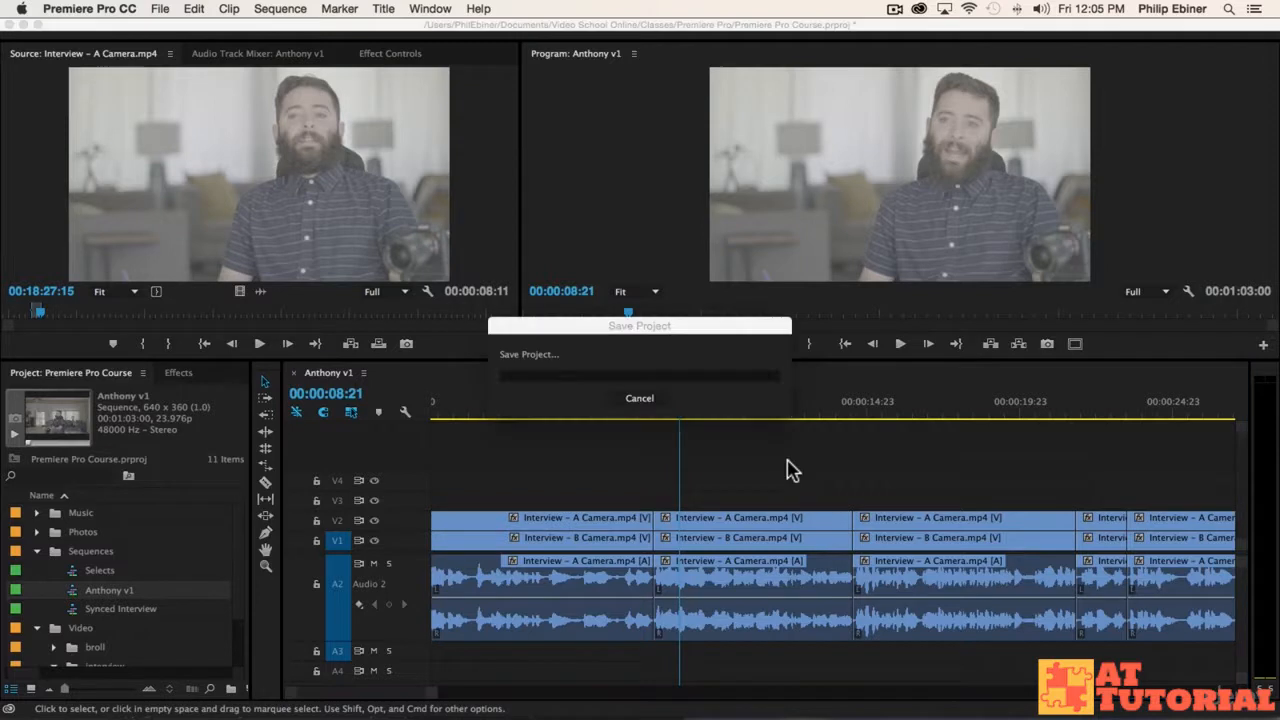
# Collapse the Sequences and Interview bins and expand the broll and Photos bins to examine the available footage and images
pyautogui.click(37, 552)
pyautogui.click(54, 609)
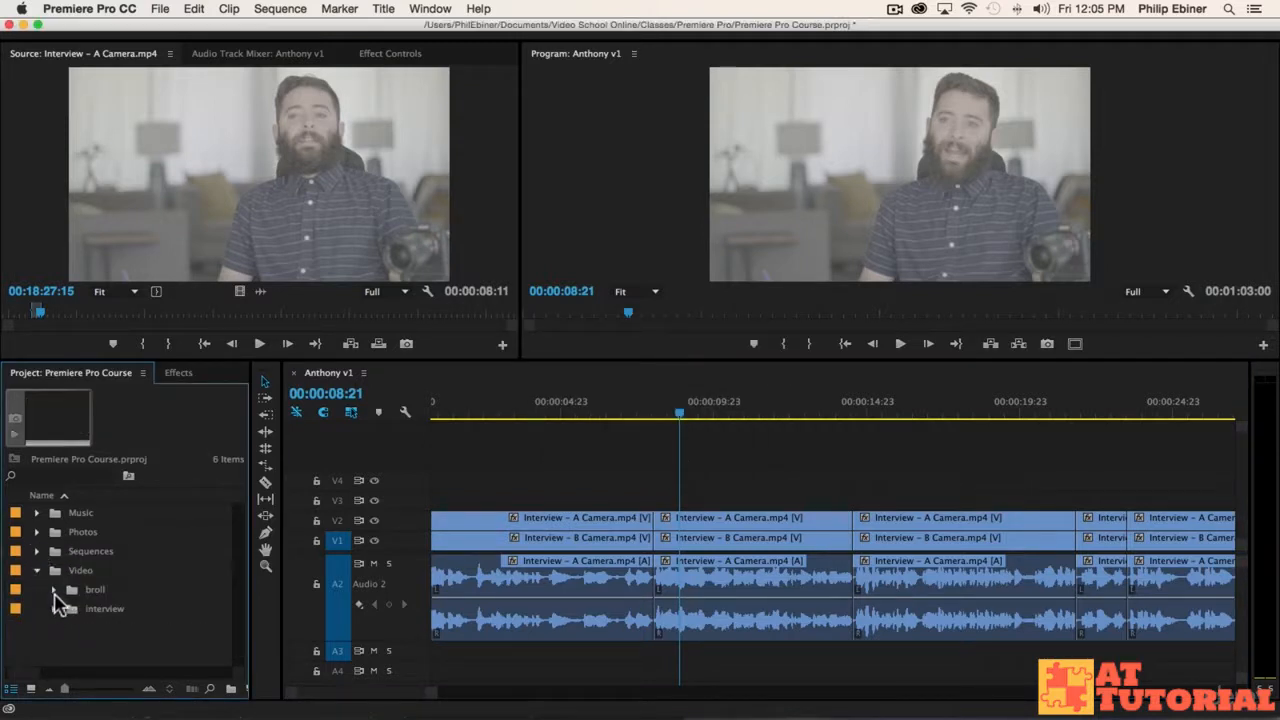
pyautogui.click(54, 590)
pyautogui.scroll(-3, 147, 578)
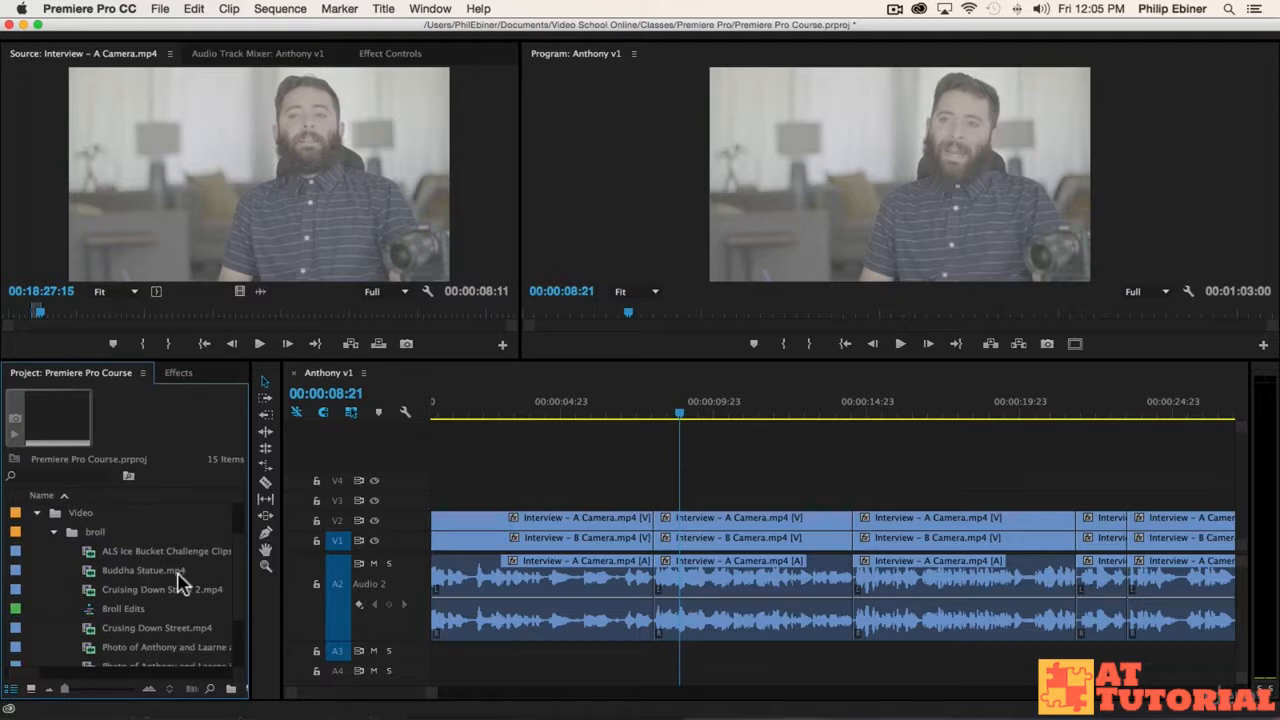
pyautogui.scroll(2, 100, 578)
pyautogui.click(36, 513)
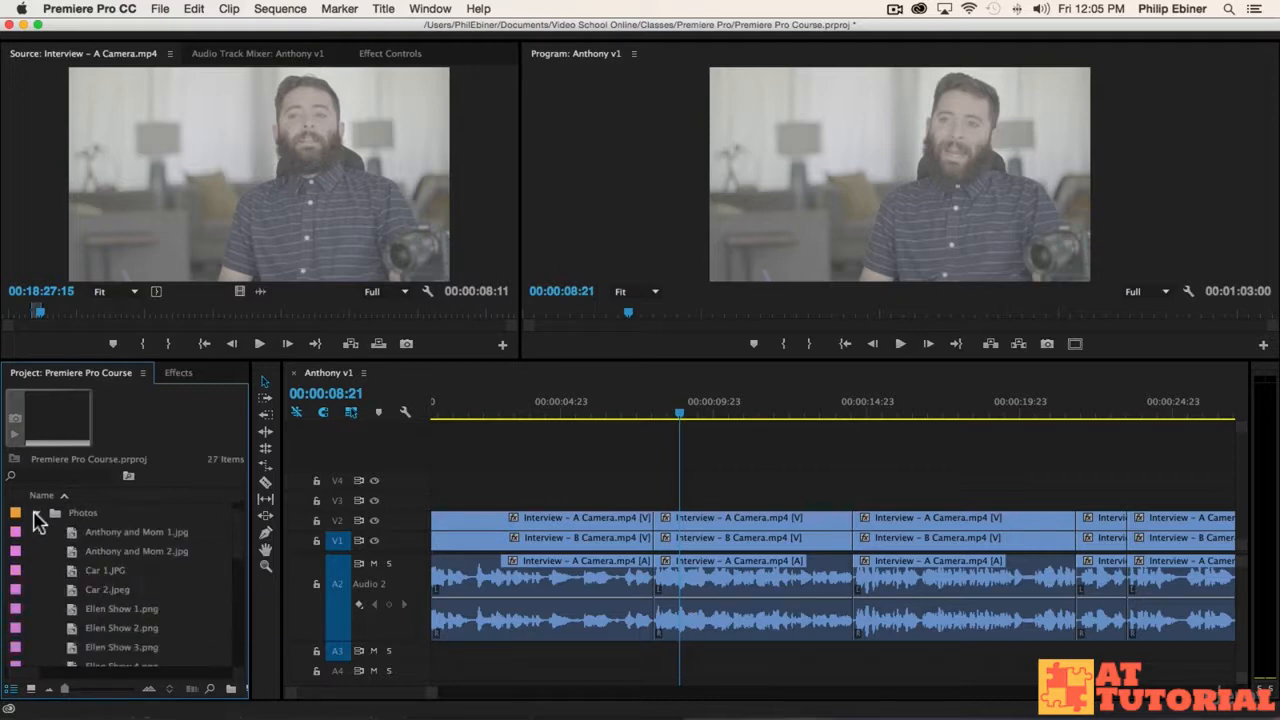
# Open the Social Media 3.png photo from the Photos bin in the Source monitor
pyautogui.scroll(-4, 155, 645)
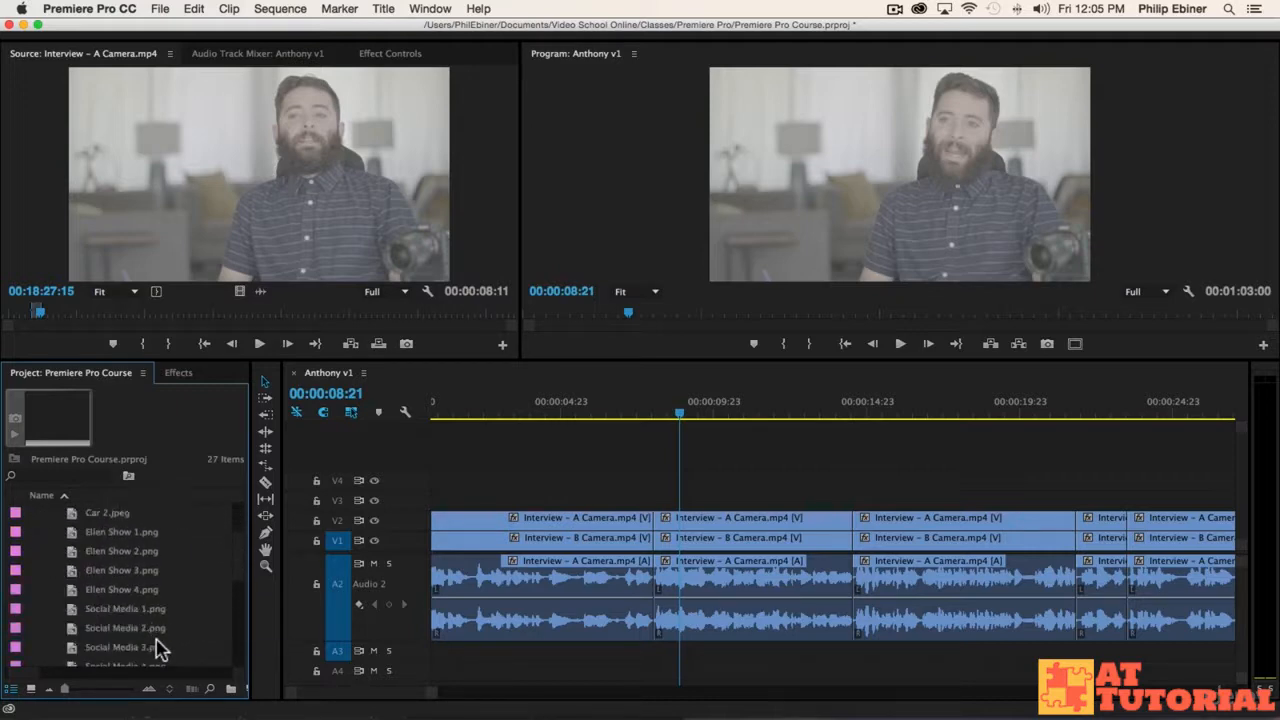
pyautogui.doubleClick(128, 634)
pyautogui.doubleClick(128, 648)
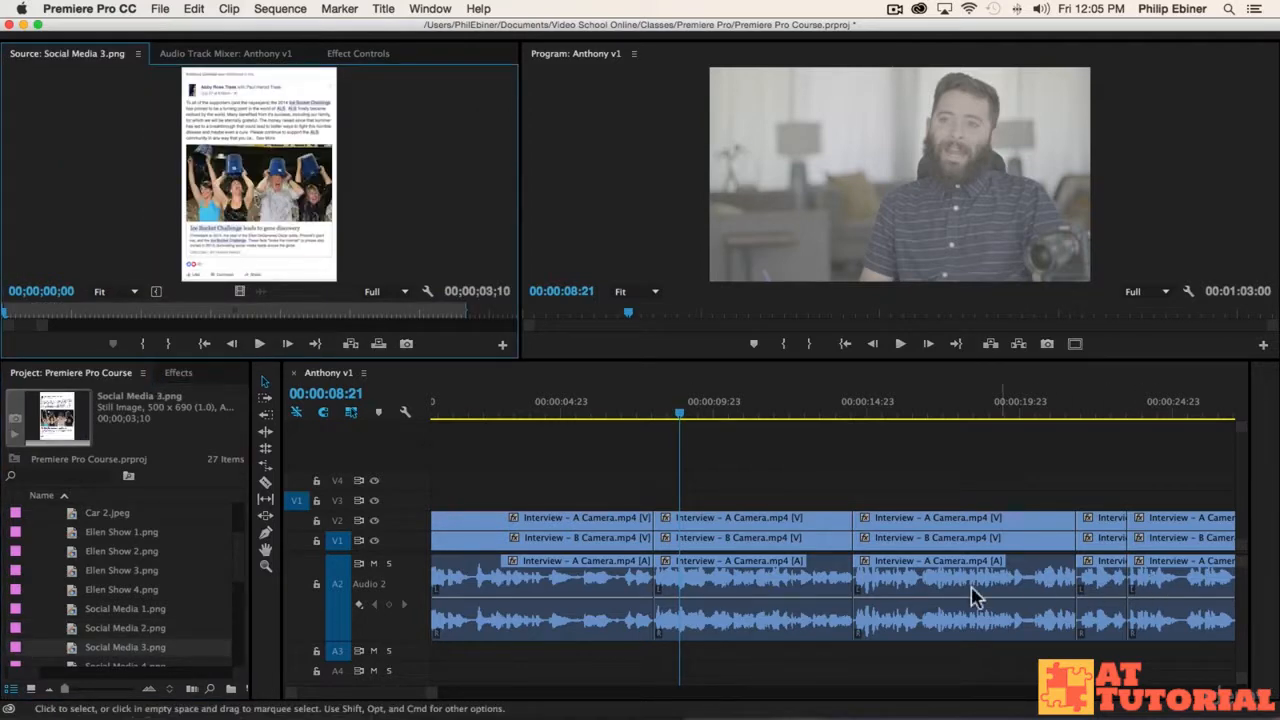
# Play the interview around 00:00:10:00 to find the unneeded words, and split all tracks at about 00:00:09:21
pyautogui.moveTo(660, 418); pyautogui.dragTo(729, 428)
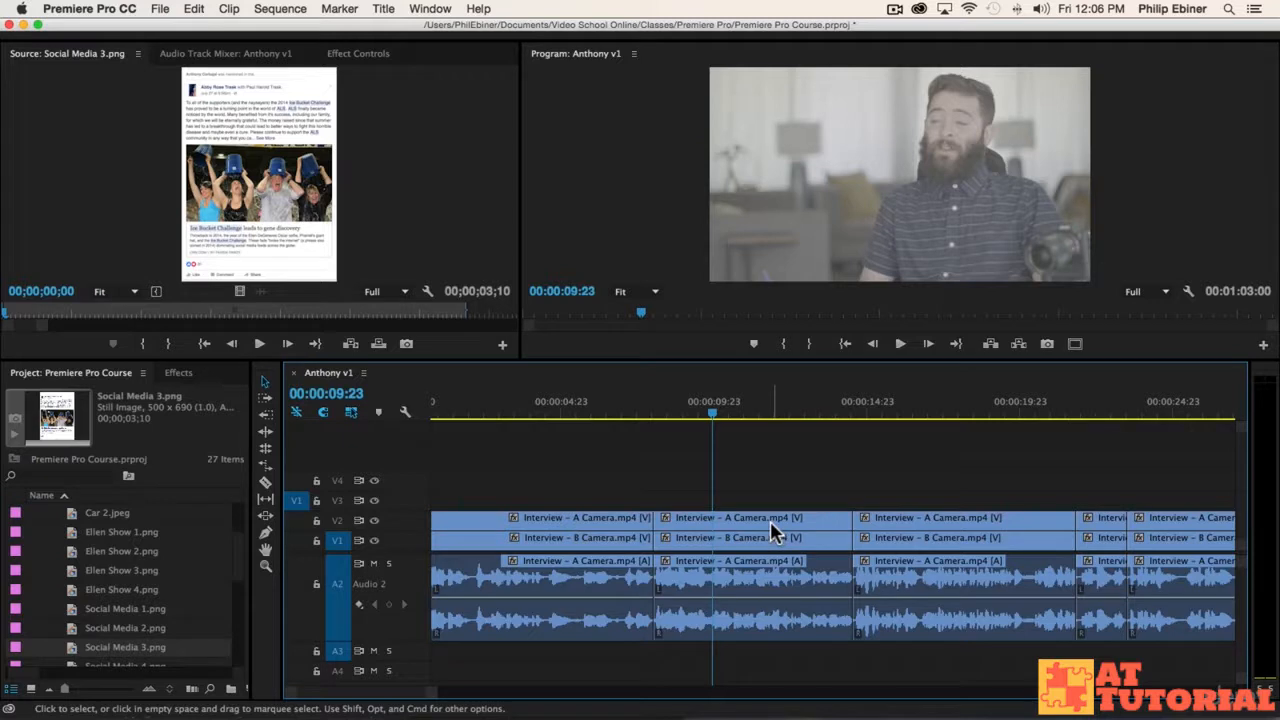
pyautogui.press('=')
pyautogui.click(716, 418)
pyautogui.press('space')
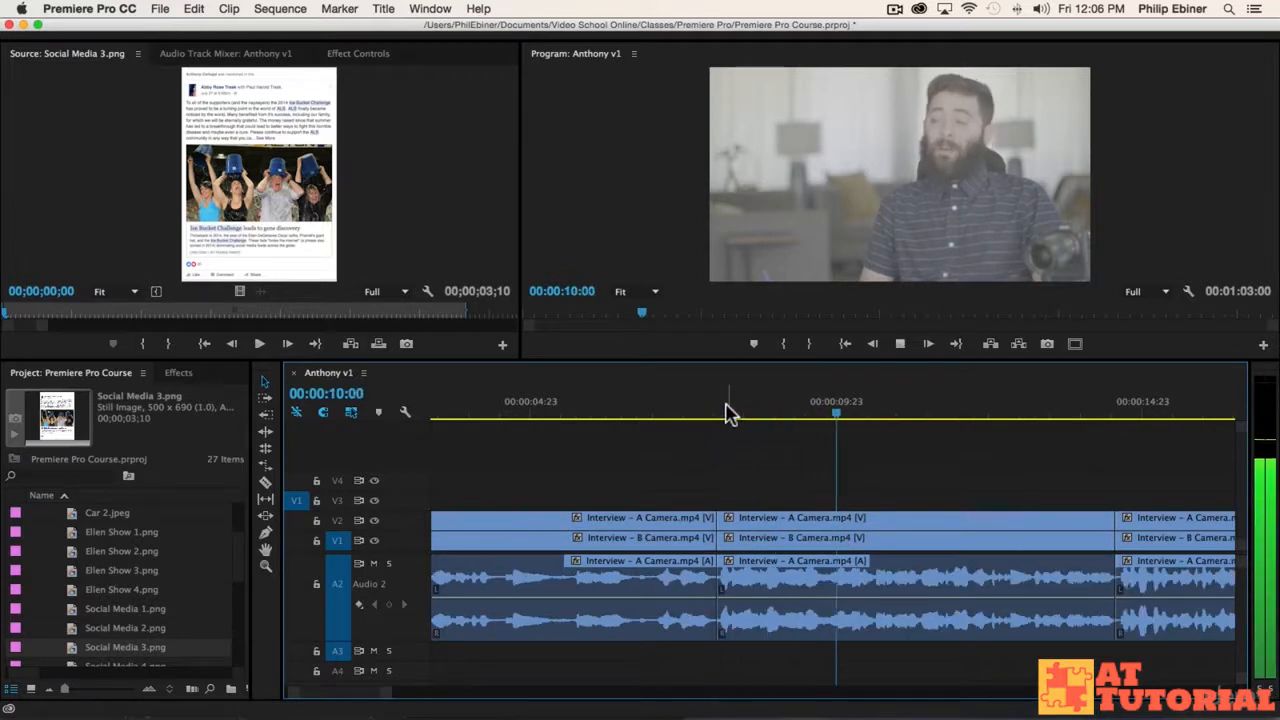
pyautogui.press('space')
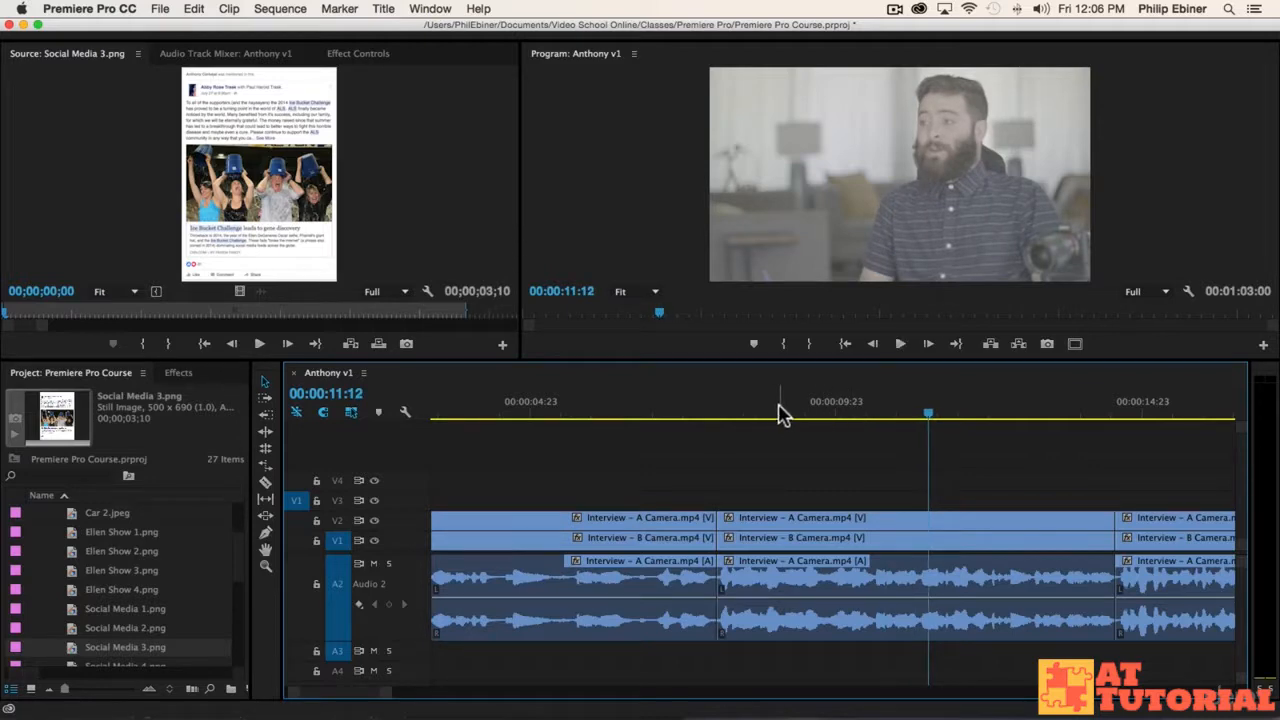
pyautogui.moveTo(782, 418); pyautogui.dragTo(848, 424)
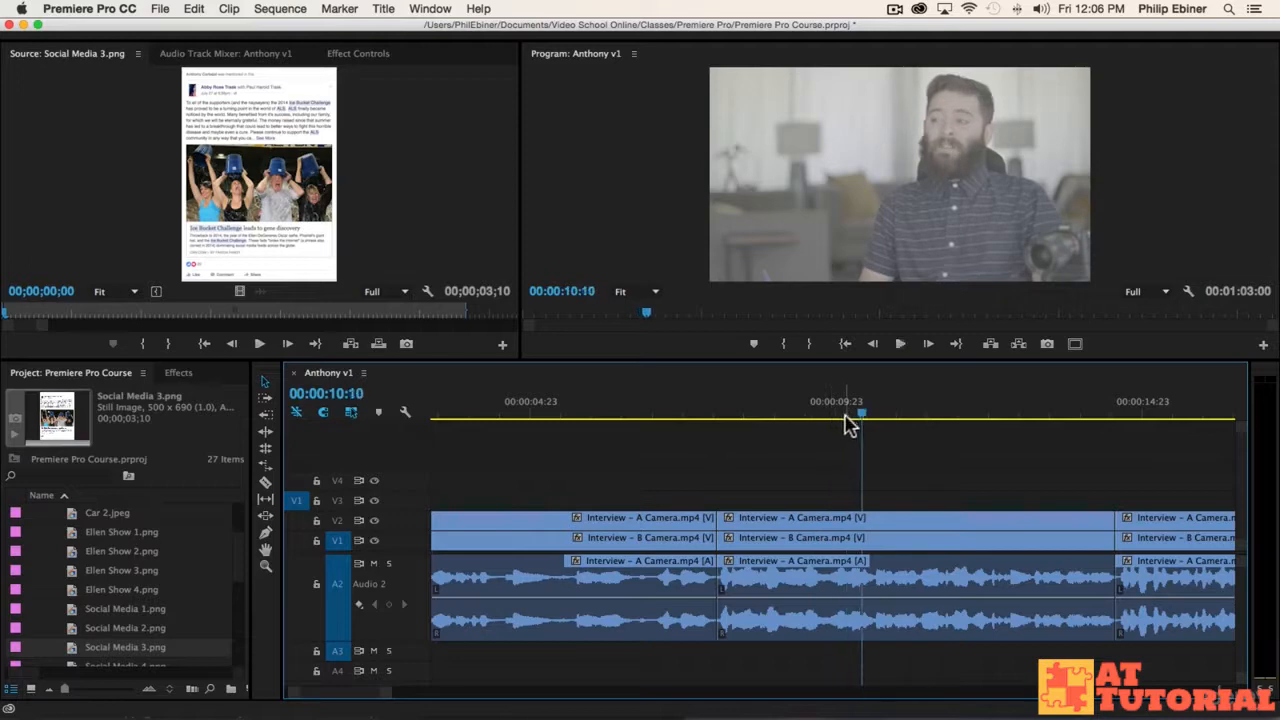
pyautogui.press('c')
pyautogui.click(830, 526)
# Slide all clips after the new cut back to 00:00:09:09, overwriting the short section before it
pyautogui.press('space')
pyautogui.press('space')
pyautogui.moveTo(808, 420)
pyautogui.mouseDown()
pyautogui.moveTo(760, 420)
pyautogui.moveTo(801, 418)
pyautogui.mouseUp()
pyautogui.press('Left')
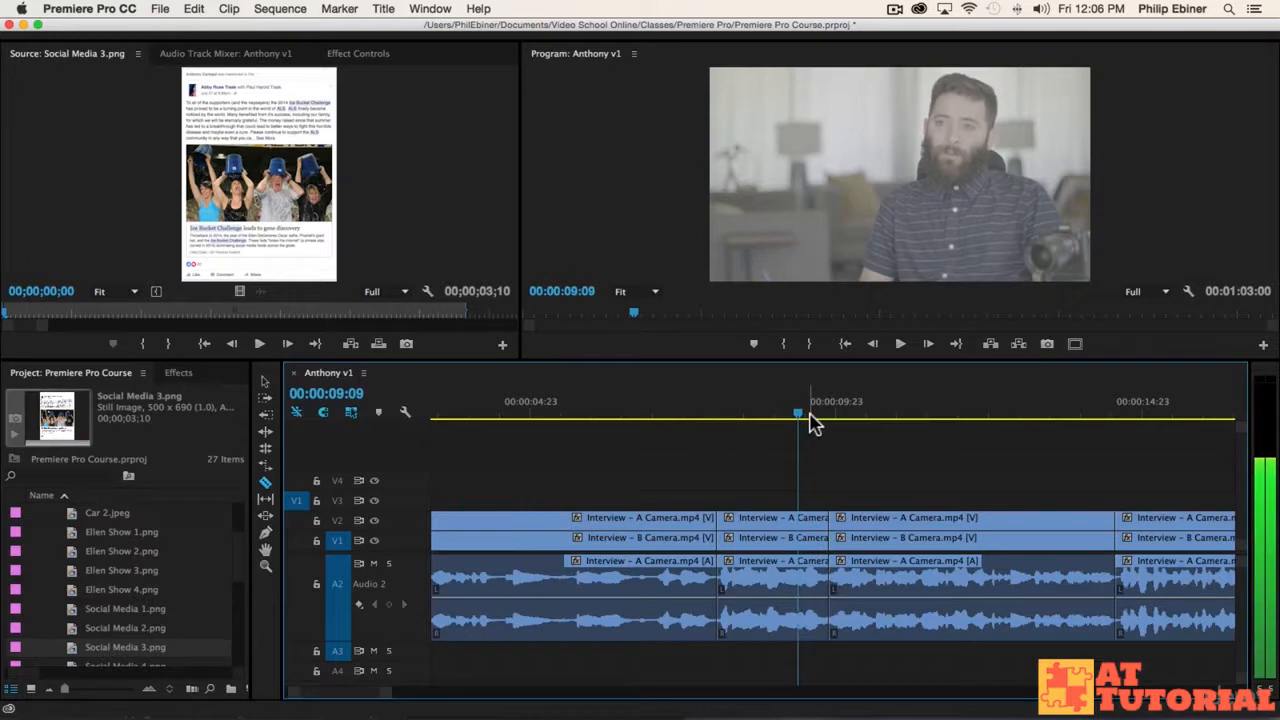
pyautogui.moveTo(876, 528)
pyautogui.mouseDown()
pyautogui.moveTo(862, 528)
pyautogui.moveTo(876, 528)
pyautogui.mouseUp()
# Play back the 00:00:09:09 join and review the interview up to about 00:00:24:07, leaving all clips deselected
pyautogui.click(757, 403)
pyautogui.press('space')
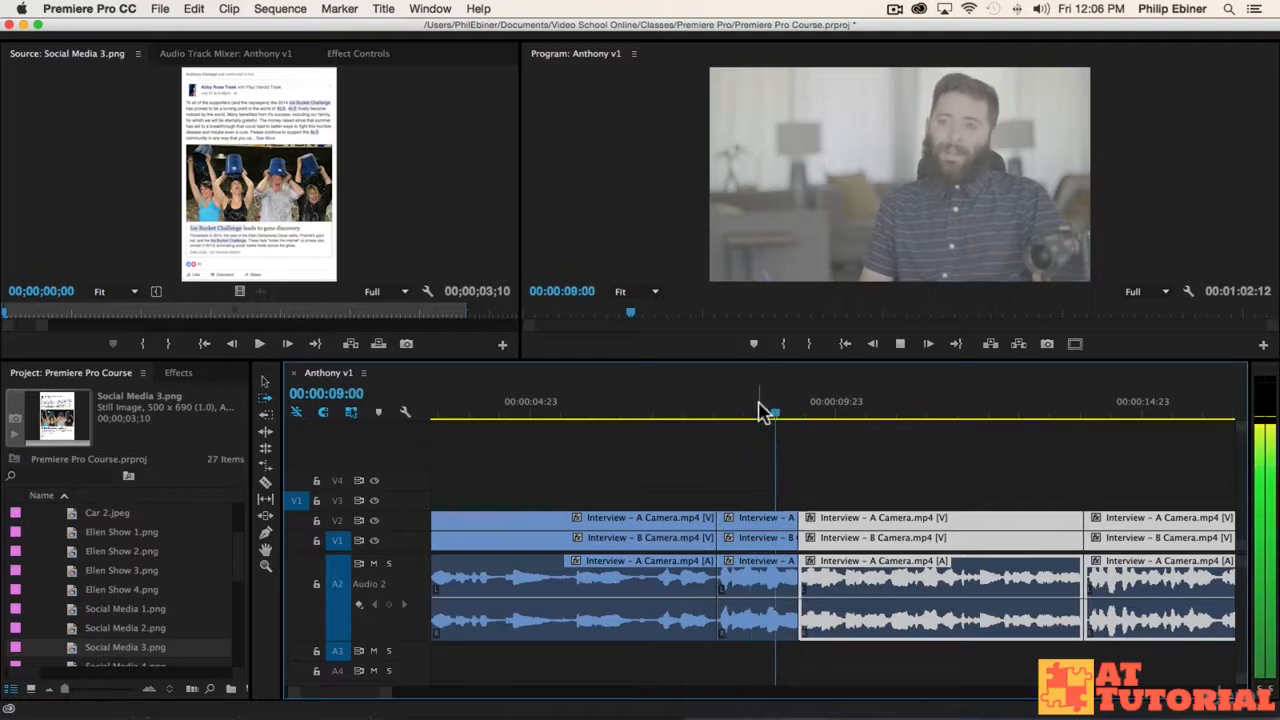
pyautogui.click(735, 410)
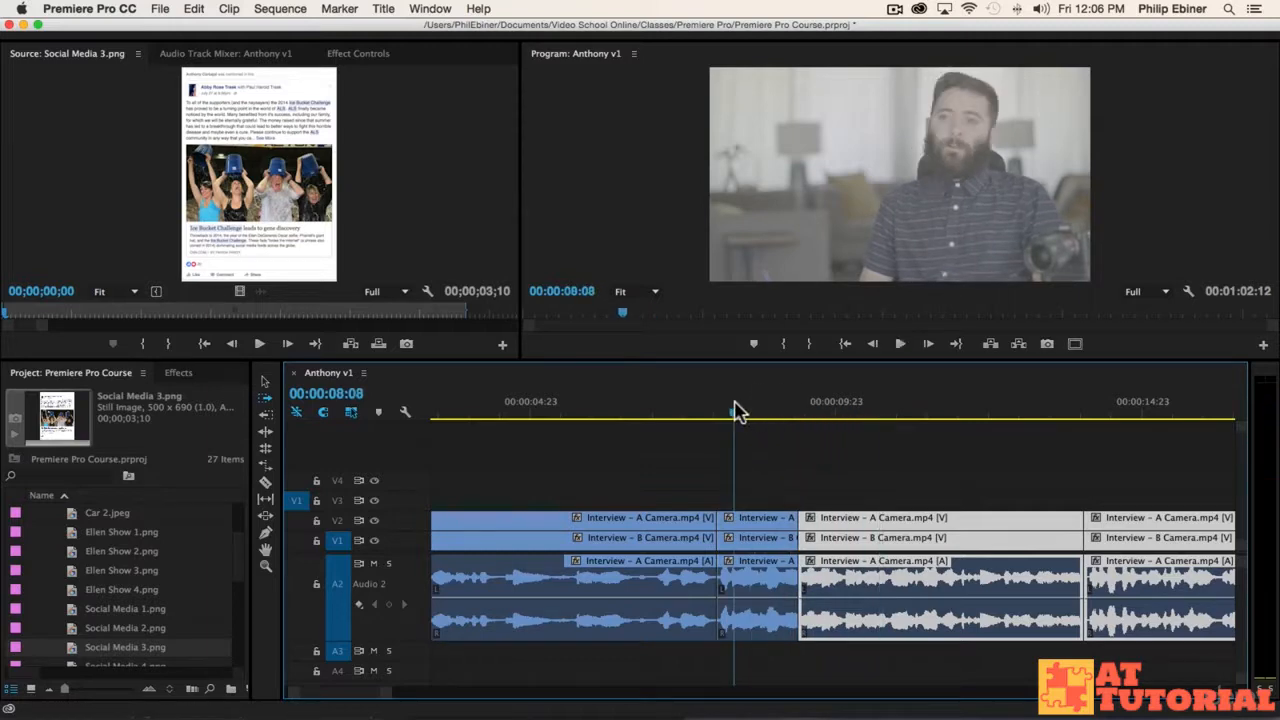
pyautogui.press('v')
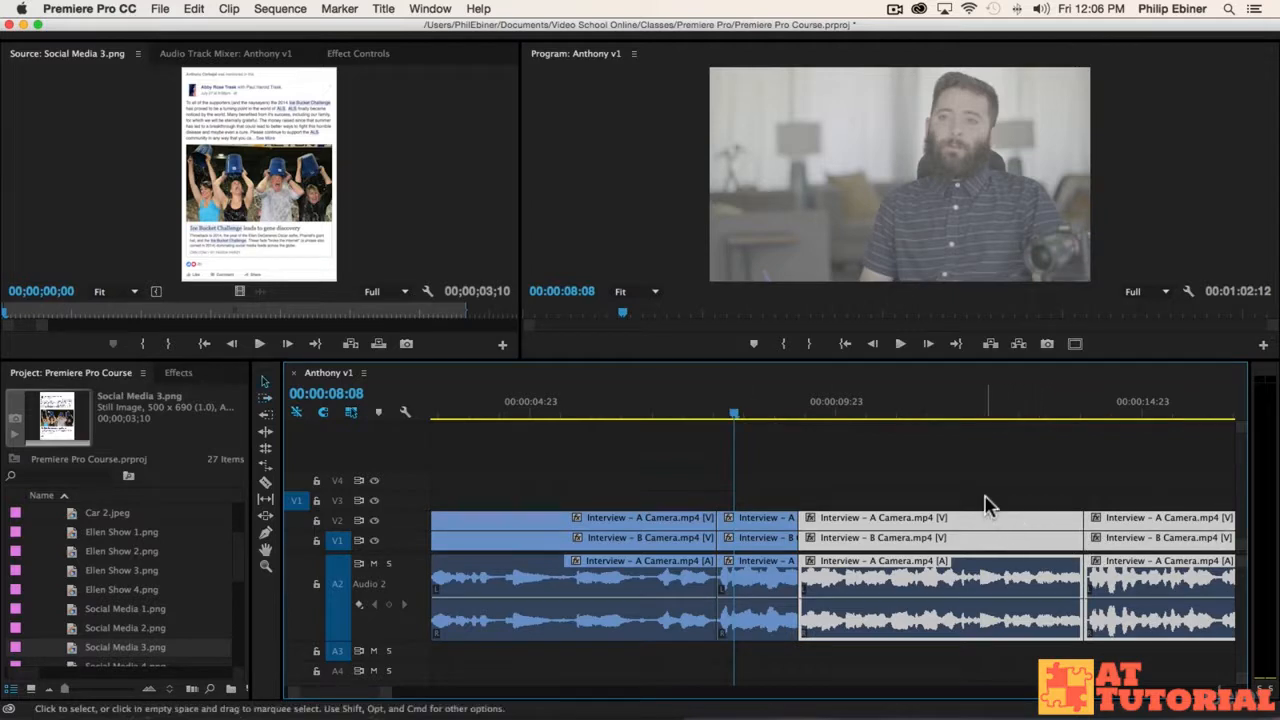
pyautogui.click(988, 505)
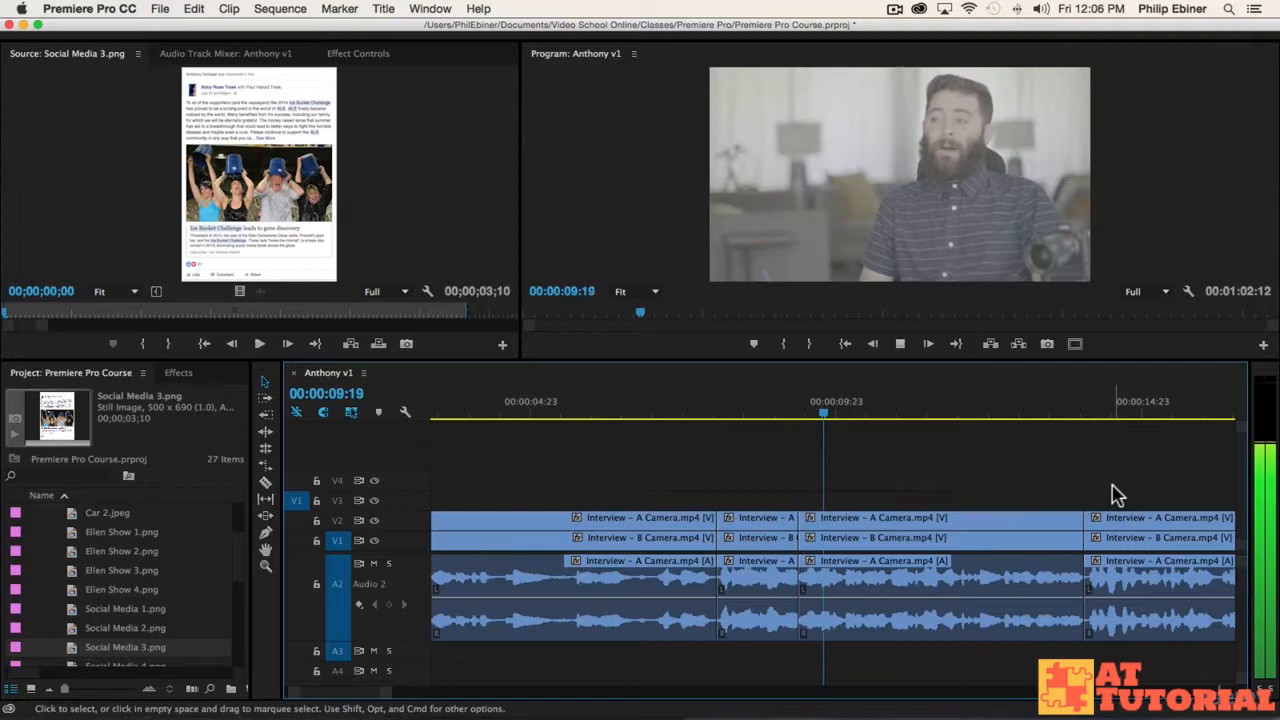
pyautogui.hscroll(3, 1063, 489)
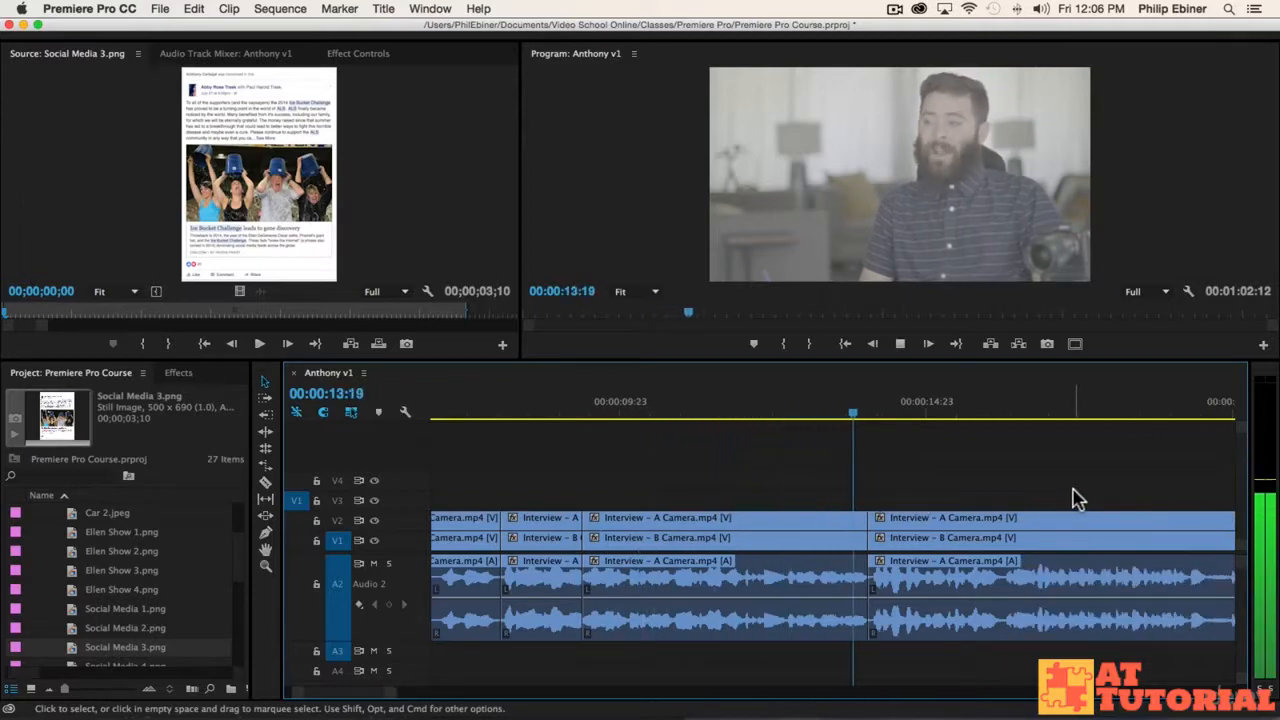
pyautogui.hscroll(7, 1075, 497)
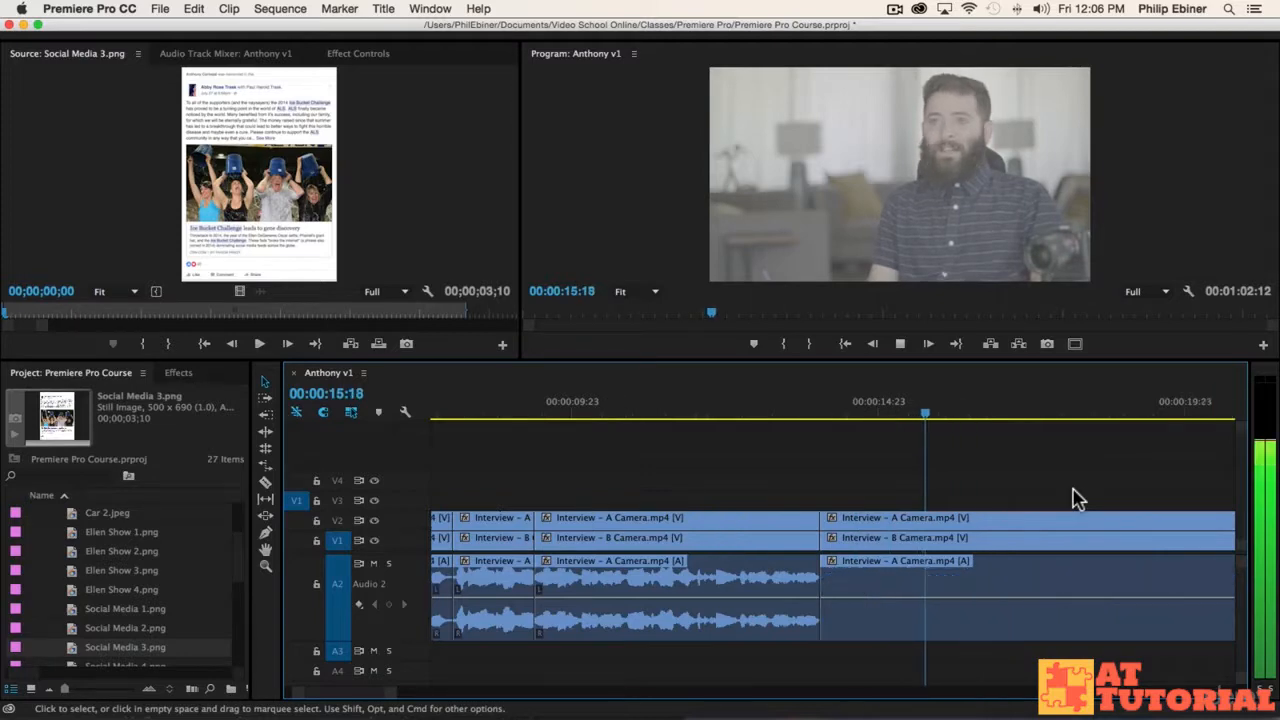
pyautogui.hscroll(-8, 1065, 497)
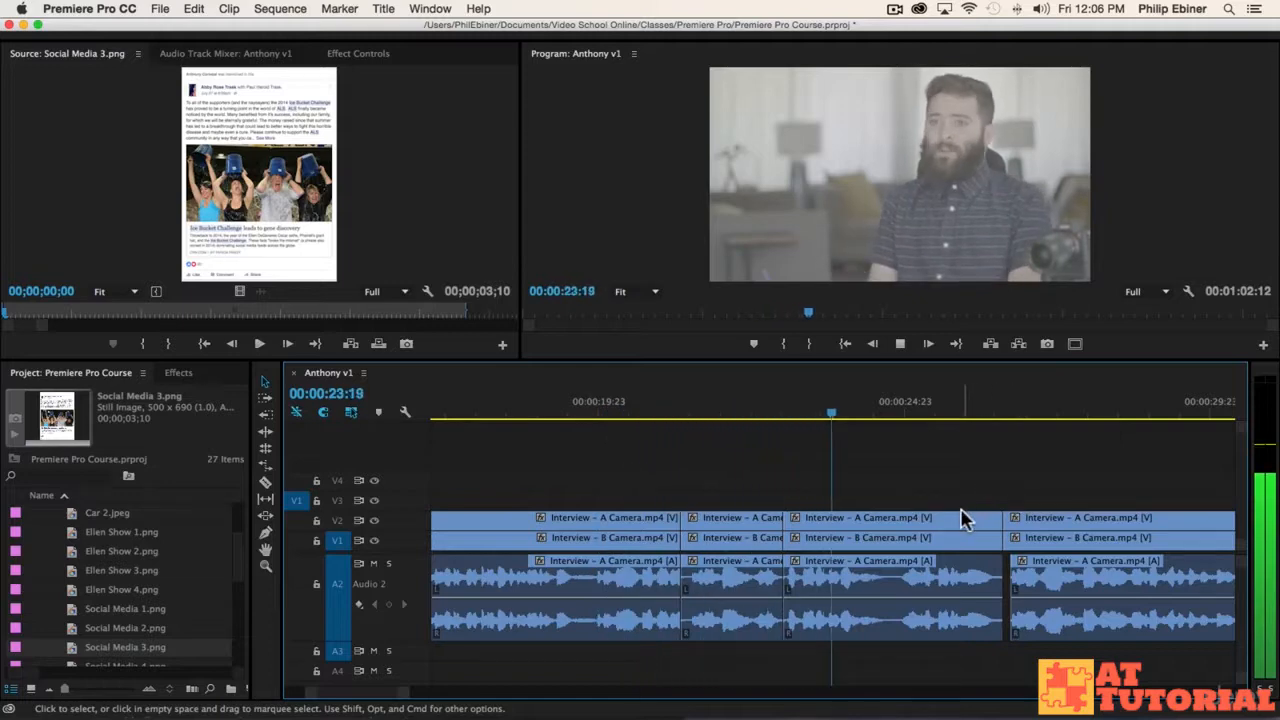
pyautogui.press('space')
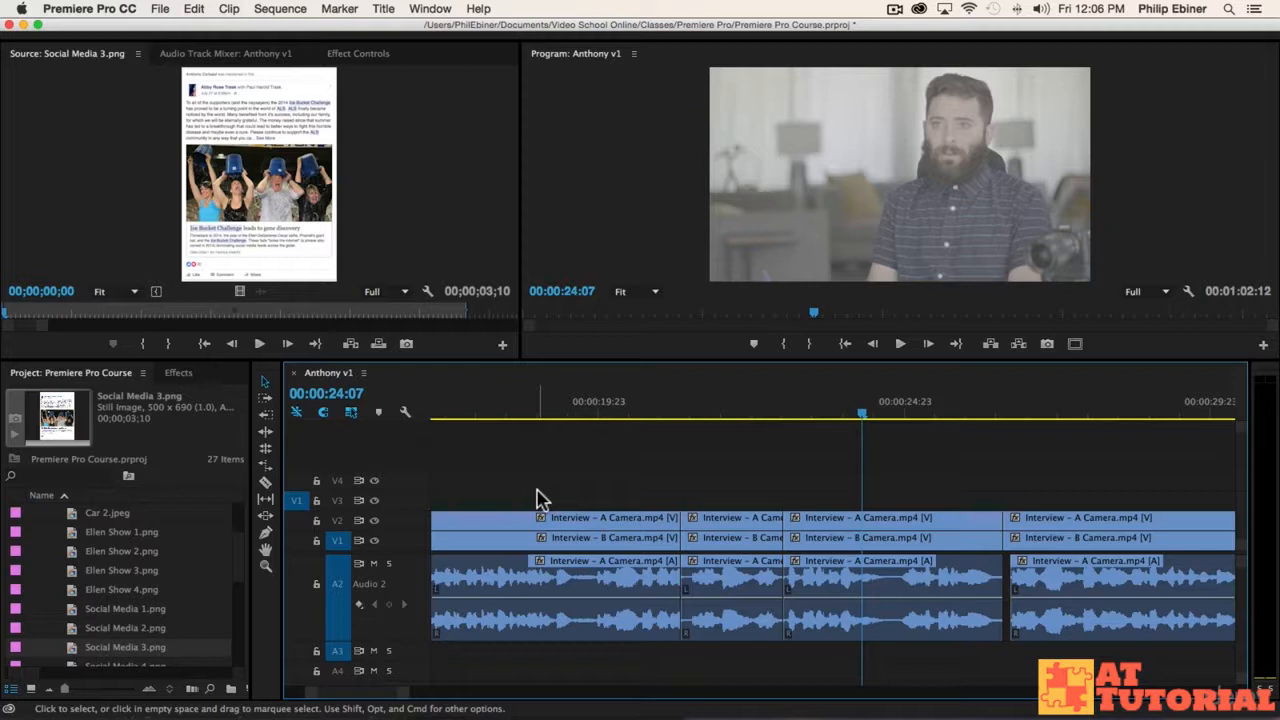
# Delete the short interview section from about 00:00:21:07 to 00:00:22:23 on all tracks and close the gap
pyautogui.moveTo(755, 482); pyautogui.dragTo(741, 627)
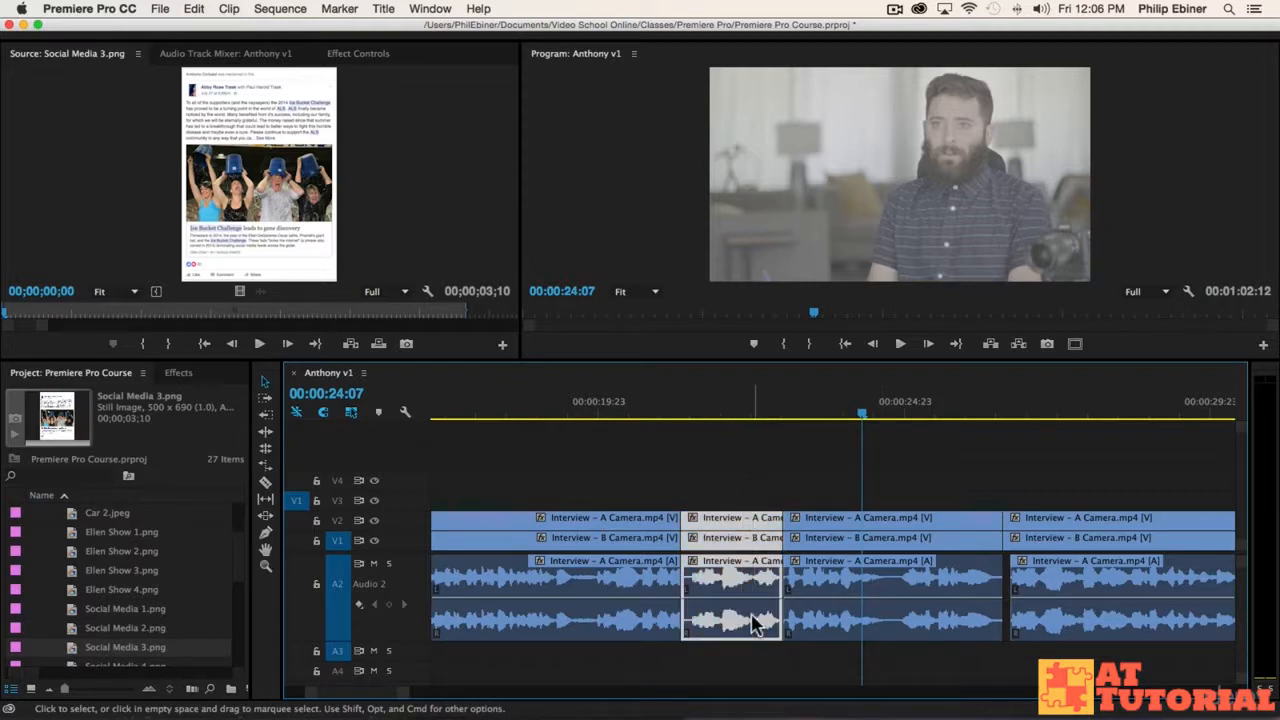
pyautogui.press('Delete')
pyautogui.click(725, 604)
pyautogui.press('Delete')
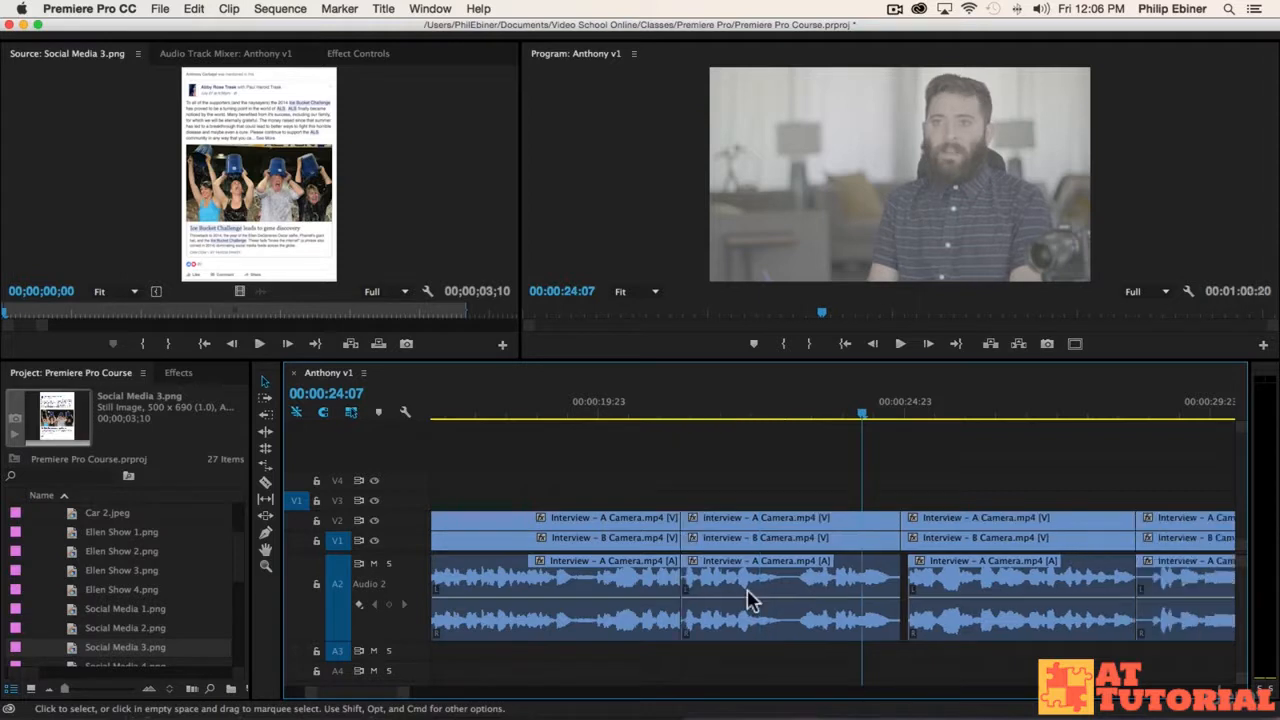
# Play back across the join at about 00:00:21:07, stopping at 00:00:26:06
pyautogui.click(460, 422)
pyautogui.press('space')
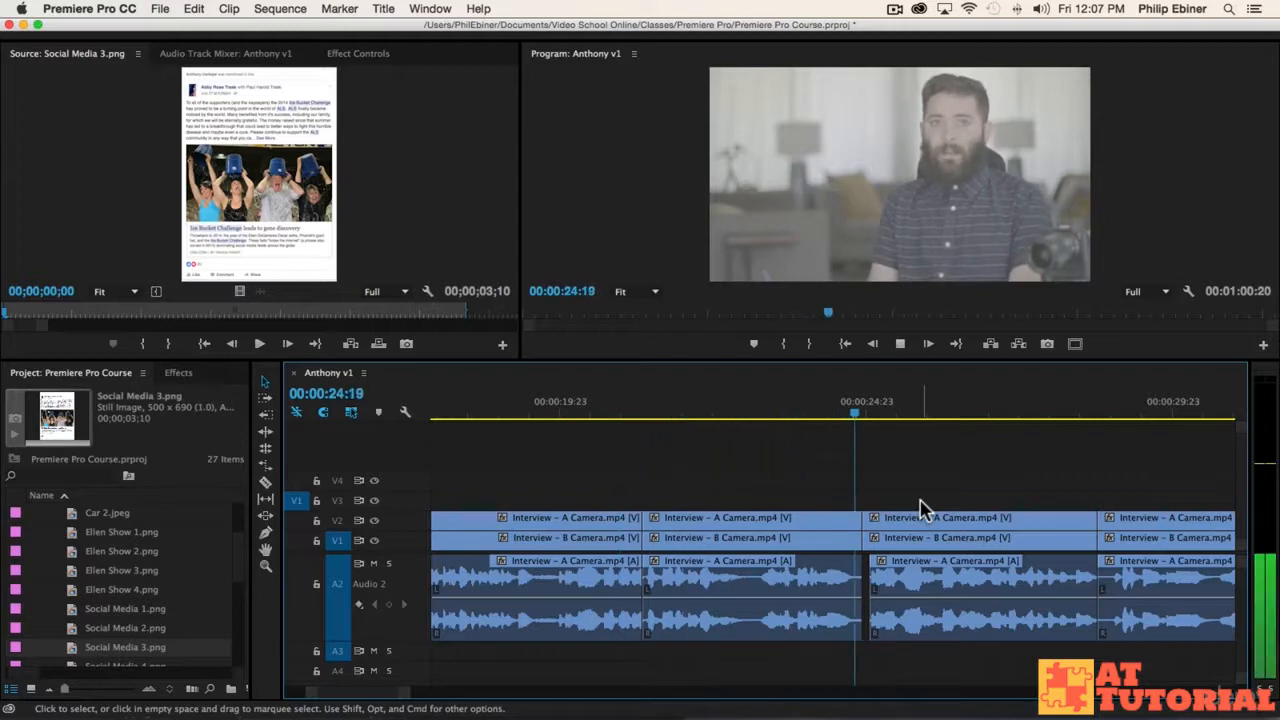
pyautogui.press('space')
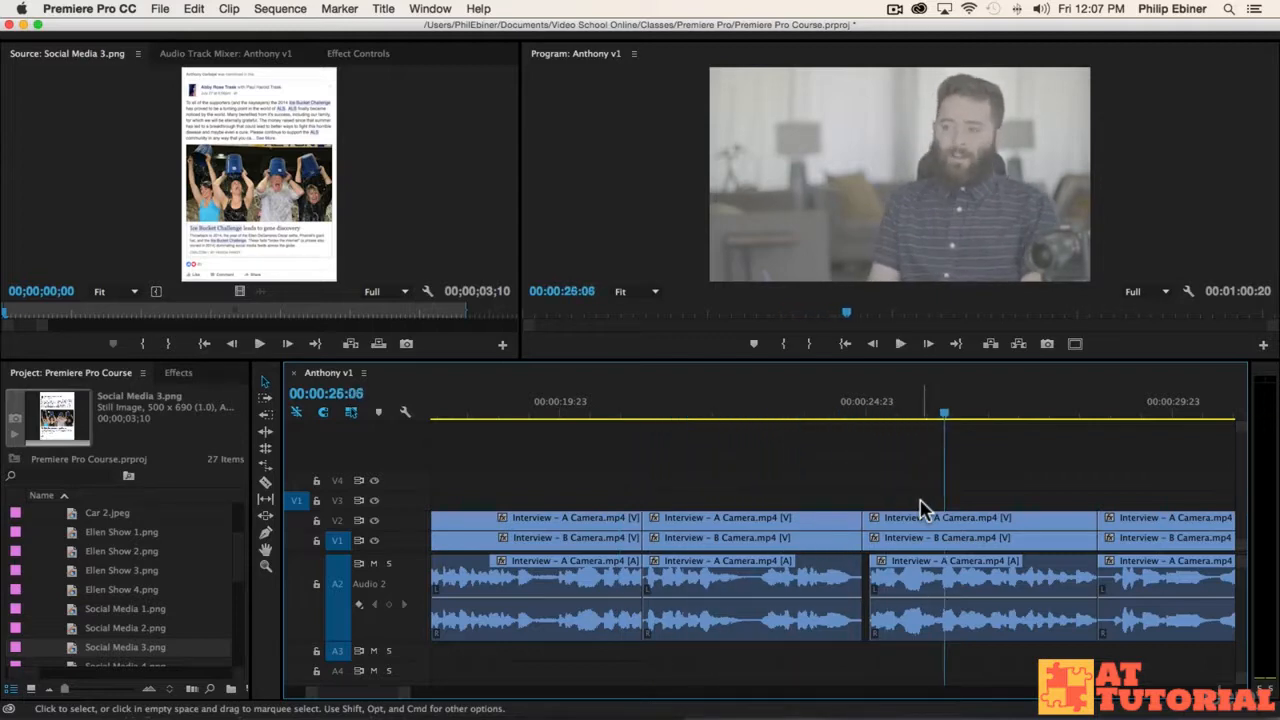
# Check the whole sequence through to its end, then play from 00:00:21:15 to review the following answers
pyautogui.press('-')
pyautogui.press('-')
pyautogui.press('-')
pyautogui.click(894, 415)
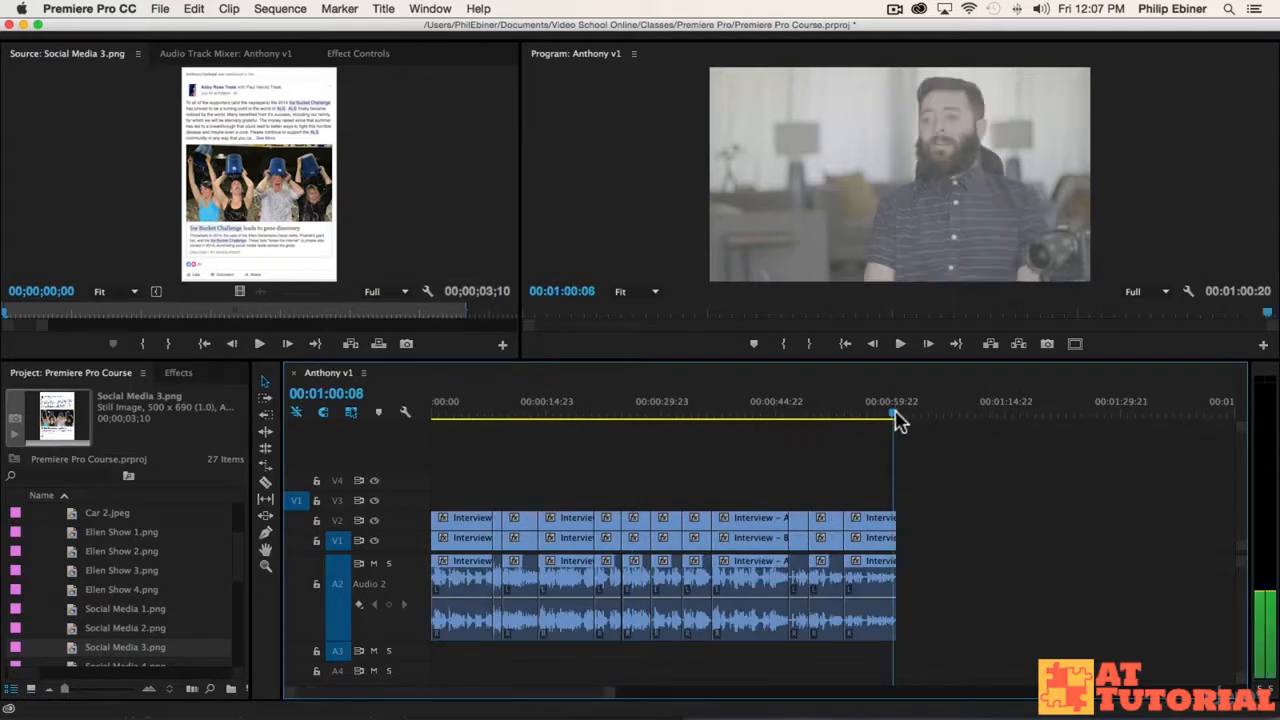
pyautogui.moveTo(896, 414); pyautogui.dragTo(892, 414)
pyautogui.moveTo(584, 425); pyautogui.dragTo(596, 418)
pyautogui.press('=')
pyautogui.press('=')
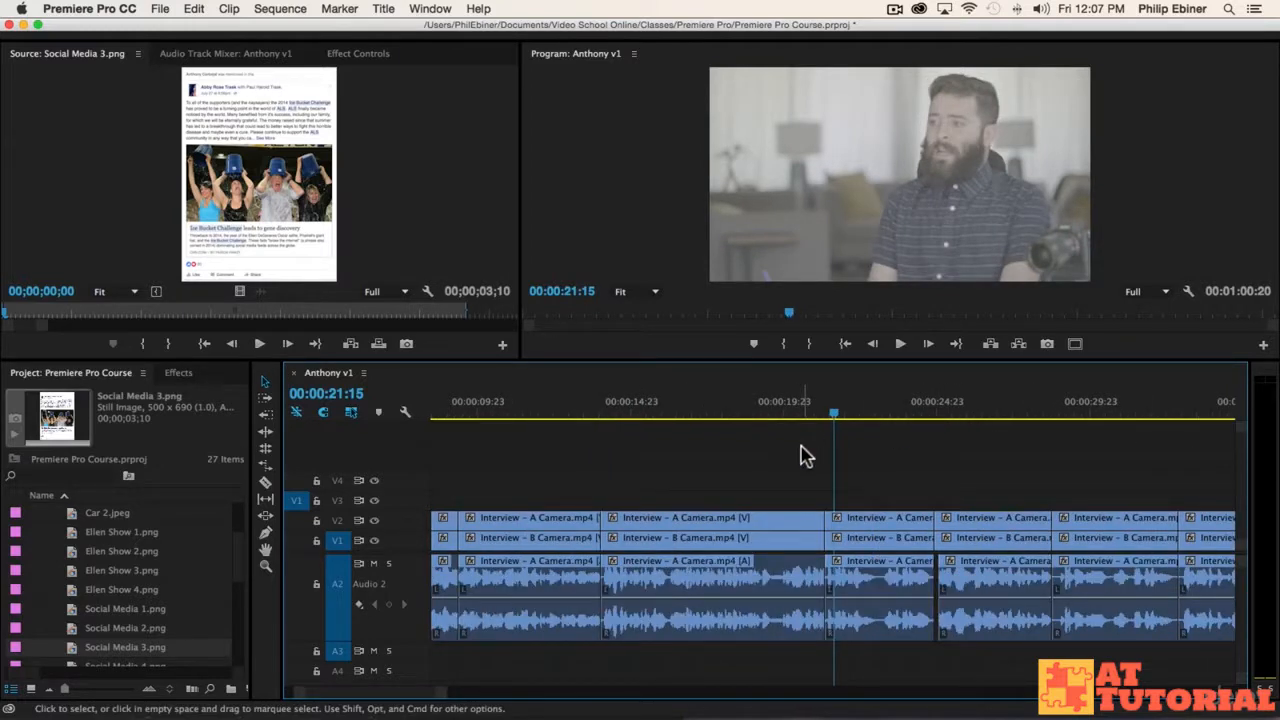
pyautogui.press('space')
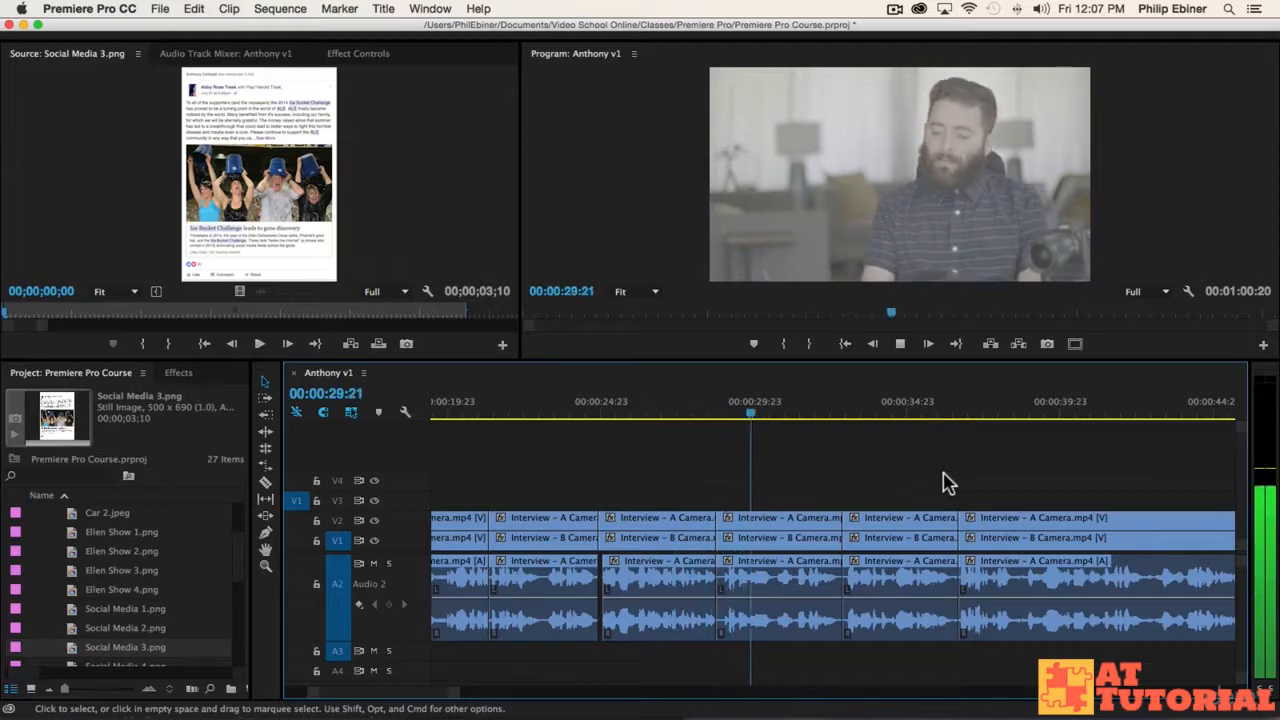
# Replay the interview from 00:00:25:10 and split all tracks at about 00:00:27:17
pyautogui.click(615, 418)
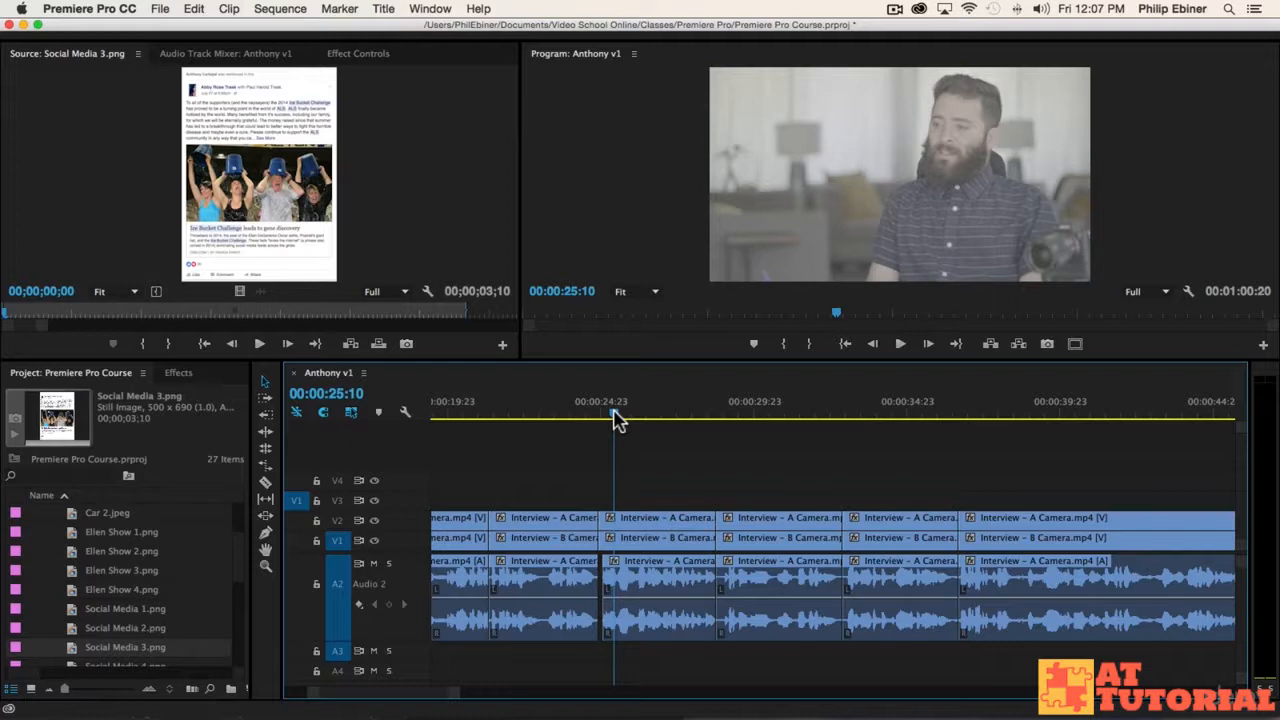
pyautogui.press('space')
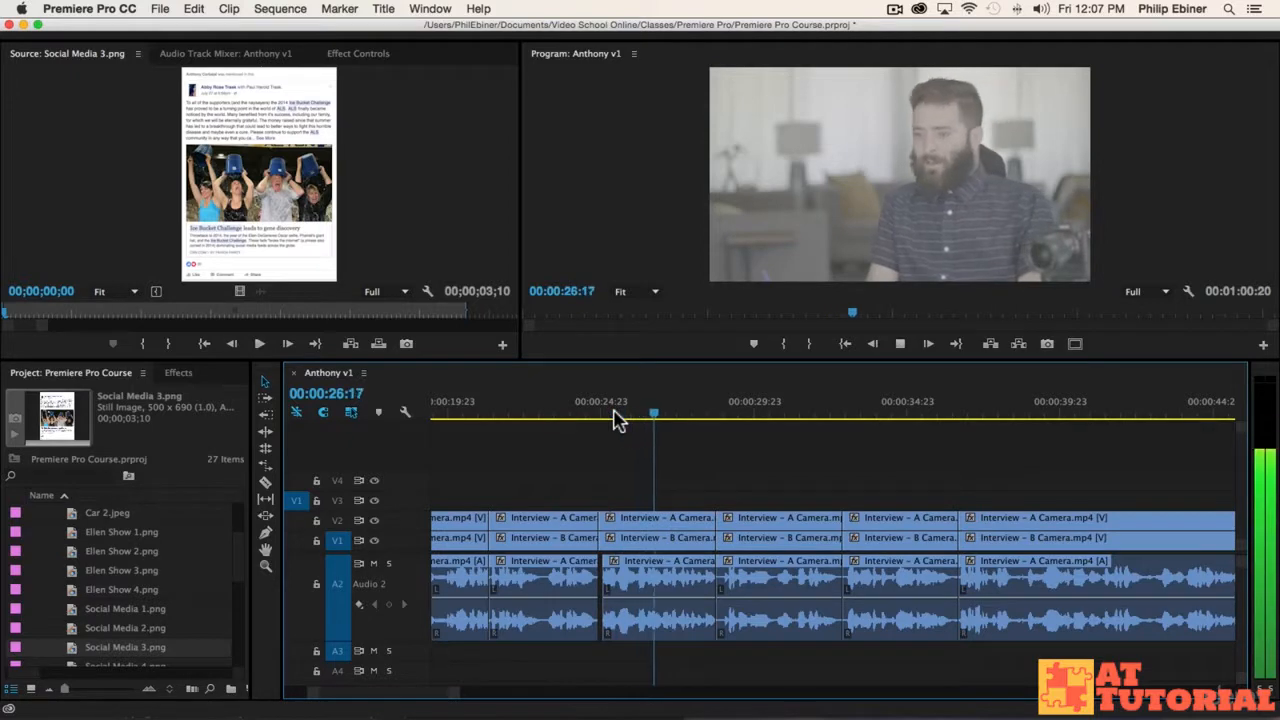
pyautogui.press('space')
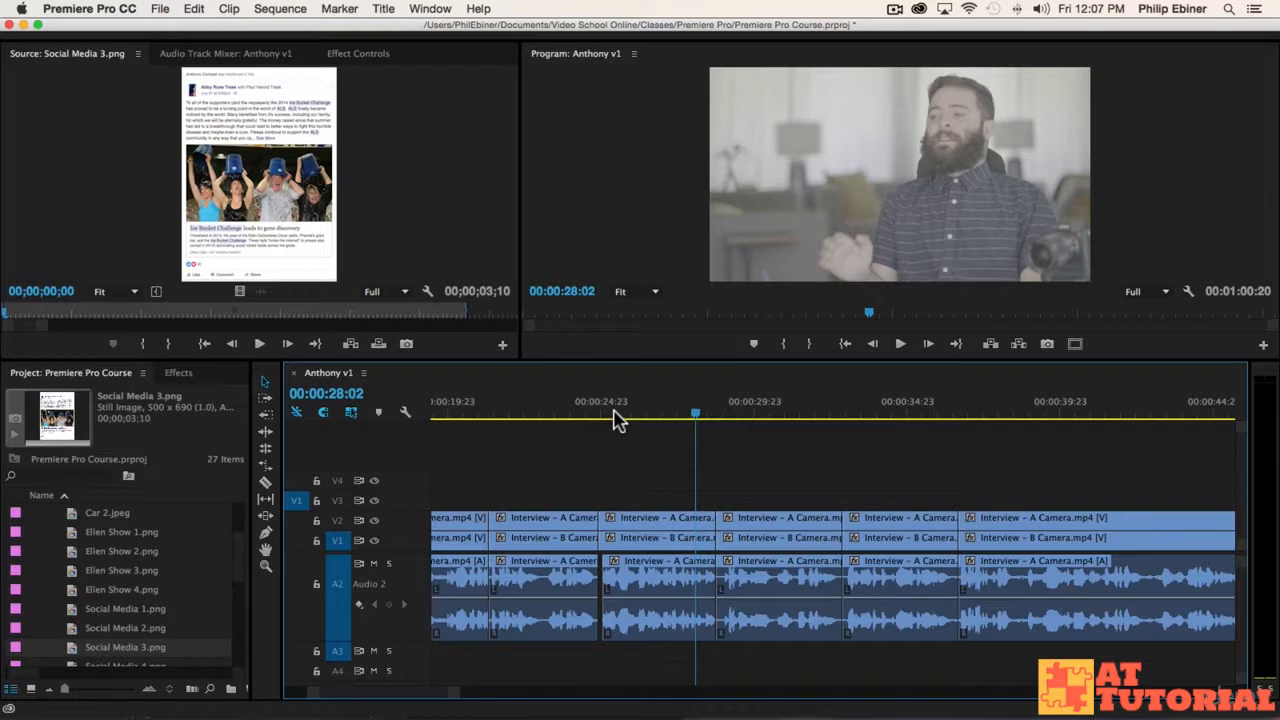
pyautogui.press('=')
pyautogui.press('=')
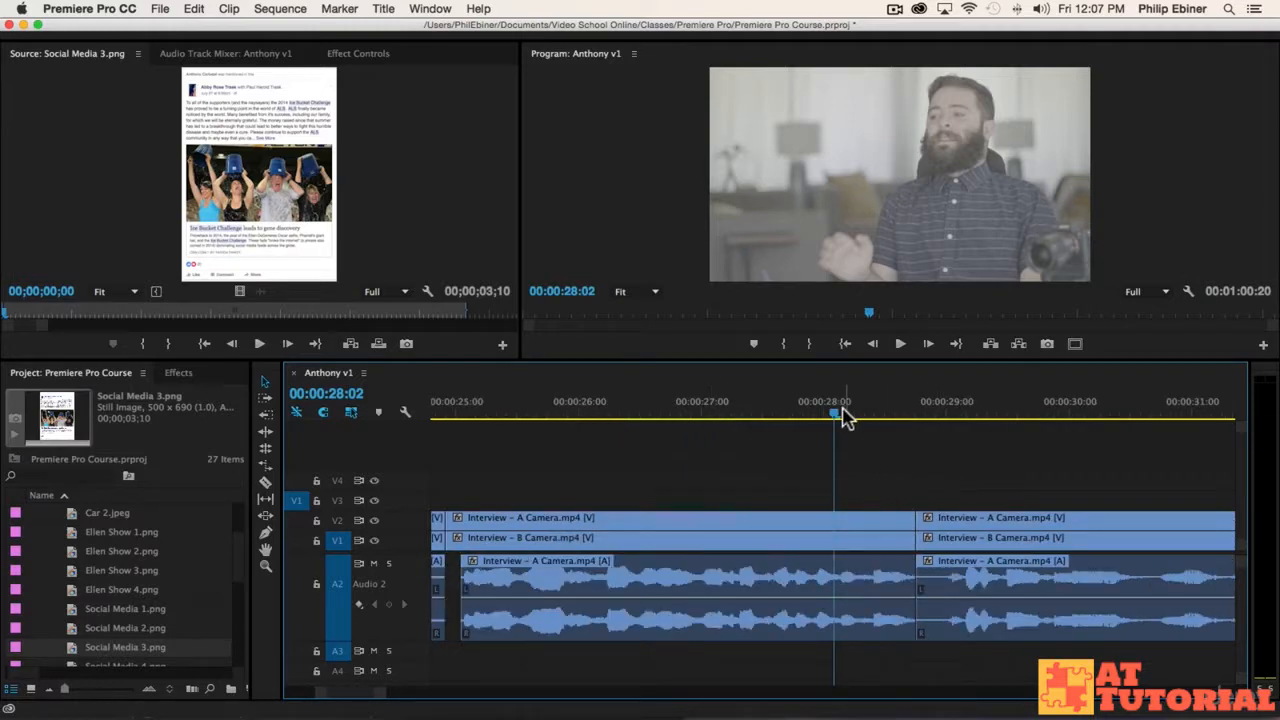
pyautogui.moveTo(843, 418); pyautogui.dragTo(792, 422)
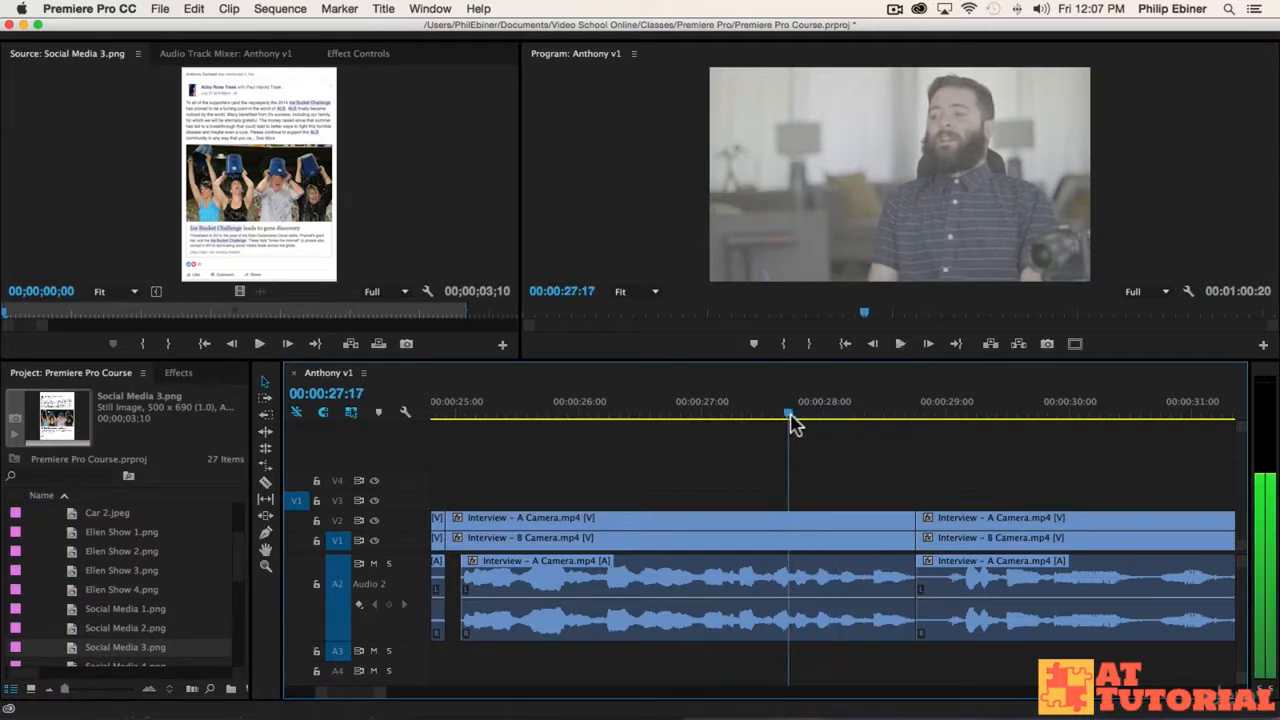
pyautogui.press('c')
pyautogui.keyDown('shift'); pyautogui.click(805, 525); pyautogui.keyUp('shift')
# Slide all clips after the 00:00:27:17 cut back to about 00:00:26:11 over the unneeded words and play back the join
pyautogui.press('space')
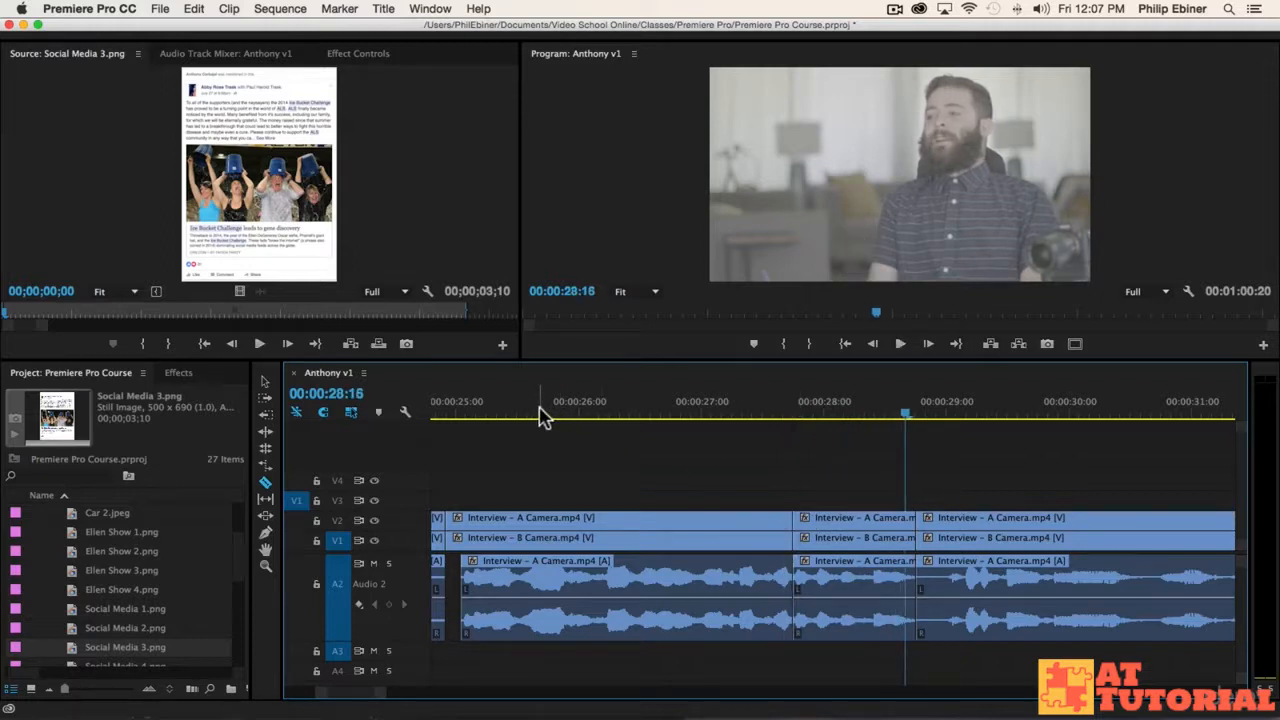
pyautogui.click(466, 410)
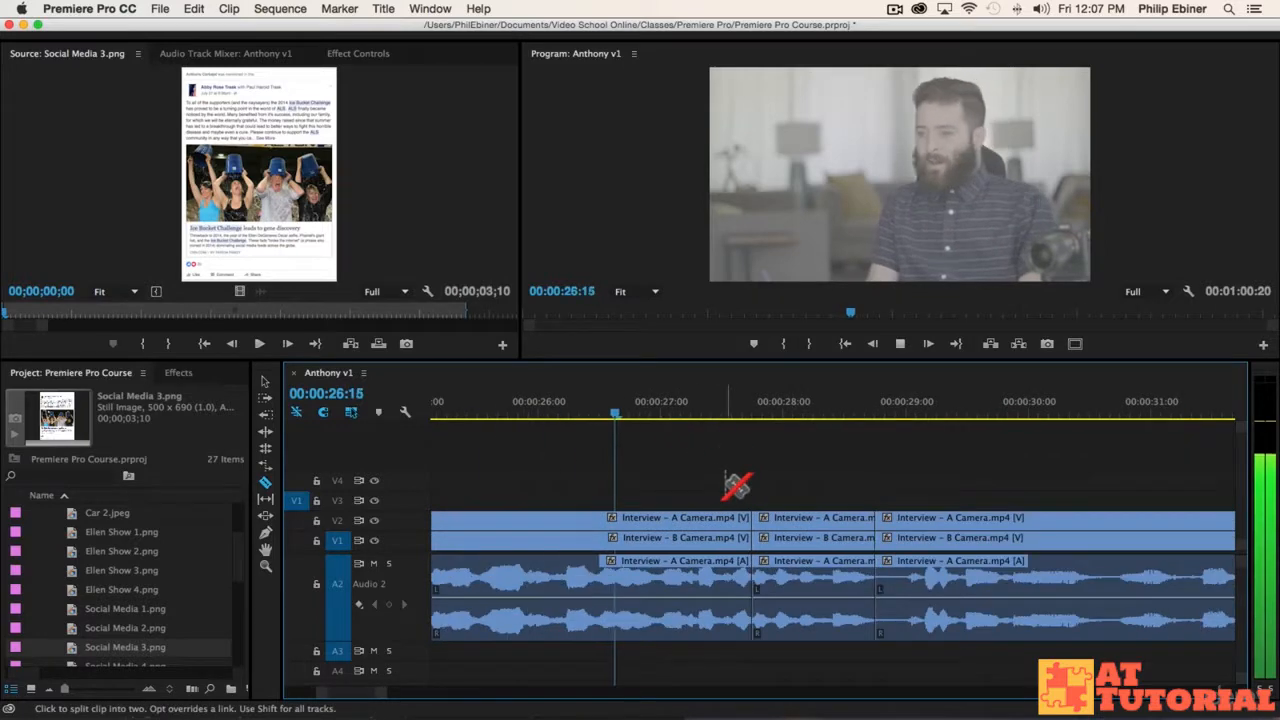
pyautogui.press('space')
pyautogui.click(548, 412)
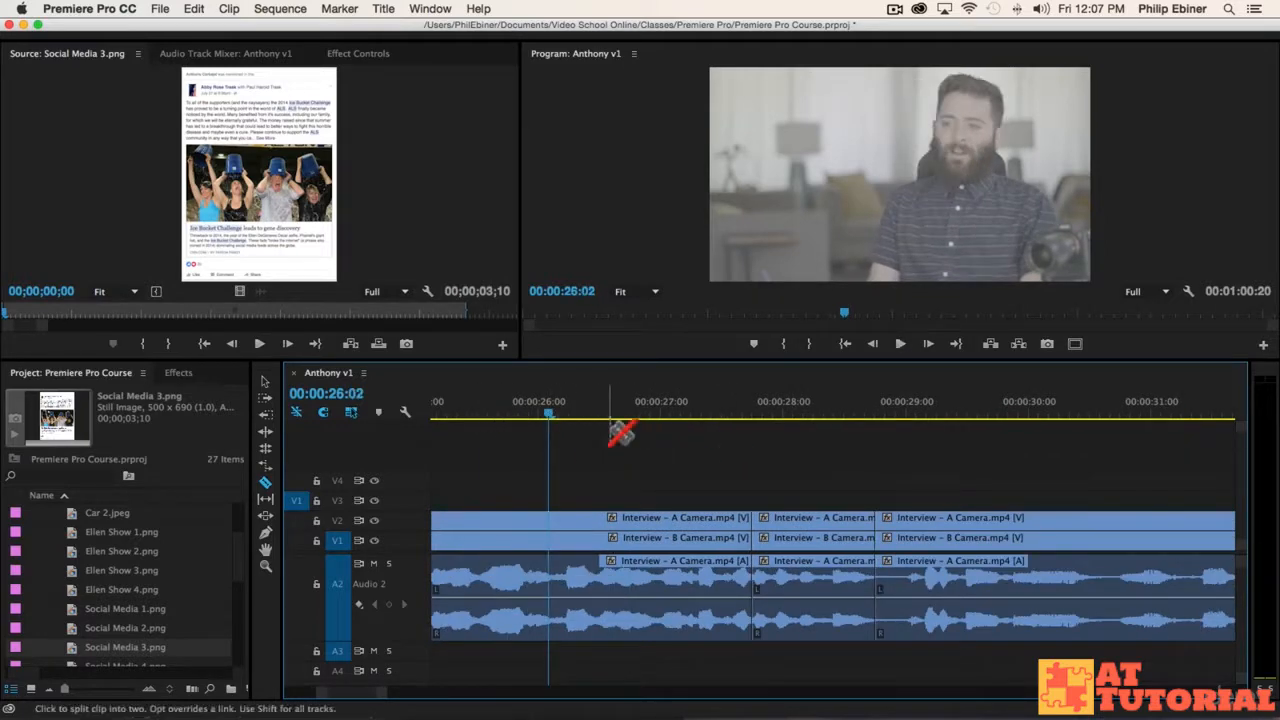
pyautogui.click(592, 414)
pyautogui.press('a')
pyautogui.moveTo(808, 531); pyautogui.dragTo(686, 545)
pyautogui.click(480, 414)
pyautogui.press('space')
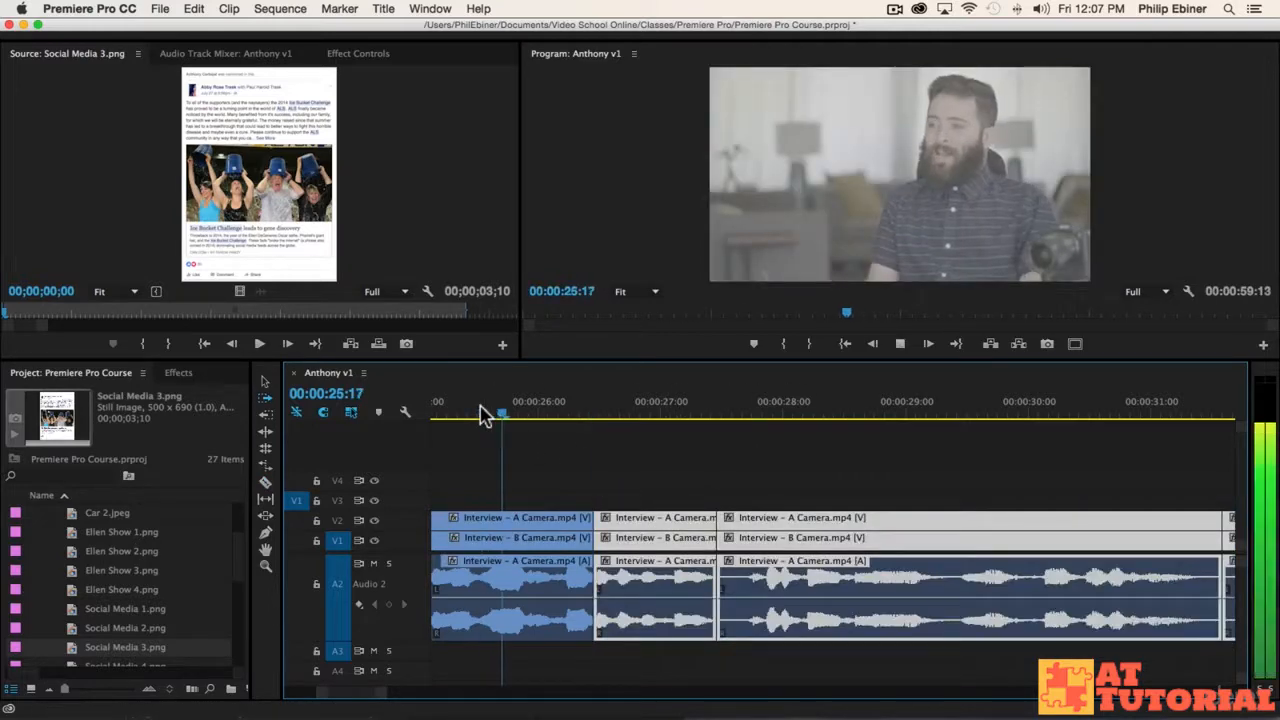
pyautogui.press('space')
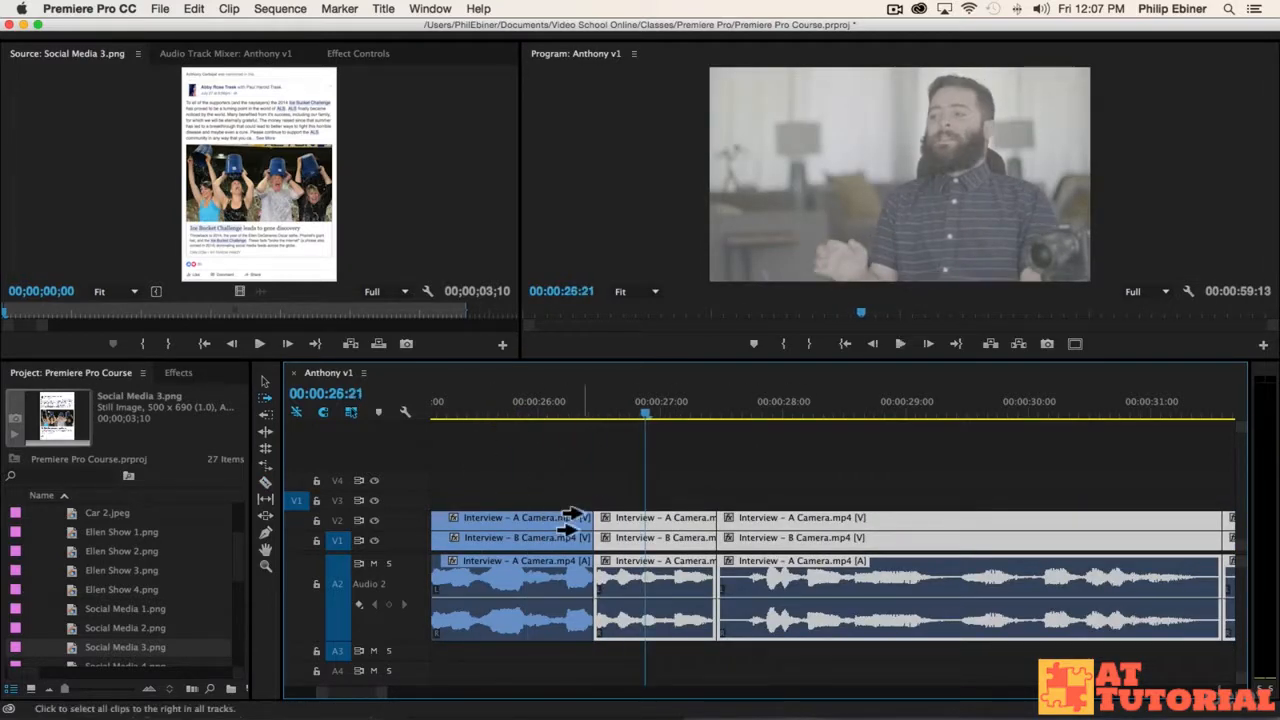
# Move all clips after the 00:00:26:11 join four frames later and extend the preceding interview clips to fill the gap
pyautogui.press('super+Right')
pyautogui.press('super+Right')
pyautogui.press('super+Right')
pyautogui.press('super+Right')
pyautogui.press('v')
pyautogui.moveTo(605, 510); pyautogui.dragTo(740, 583)
pyautogui.press('super+z')
pyautogui.moveTo(548, 462); pyautogui.dragTo(594, 640)
pyautogui.moveTo(588, 543); pyautogui.dragTo(643, 565)
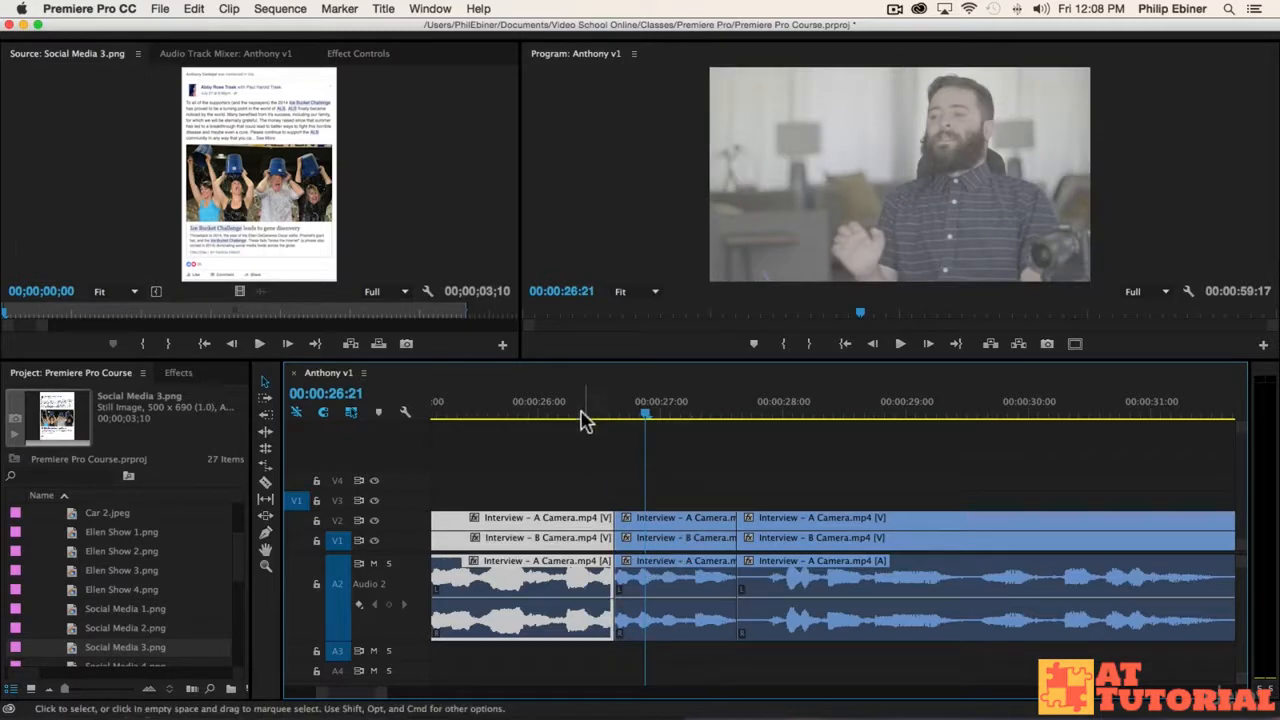
# Try moving the clips after the join one more frame later and extending the preceding clips to meet them
pyautogui.click(534, 412)
pyautogui.press('space')
pyautogui.click(534, 412)
pyautogui.press('a')
pyautogui.moveTo(624, 520); pyautogui.dragTo(608, 651)
pyautogui.press('v')
pyautogui.moveTo(606, 514); pyautogui.dragTo(872, 534)
# Play back the adjusted join and bring all following clips back one frame
pyautogui.press('space')
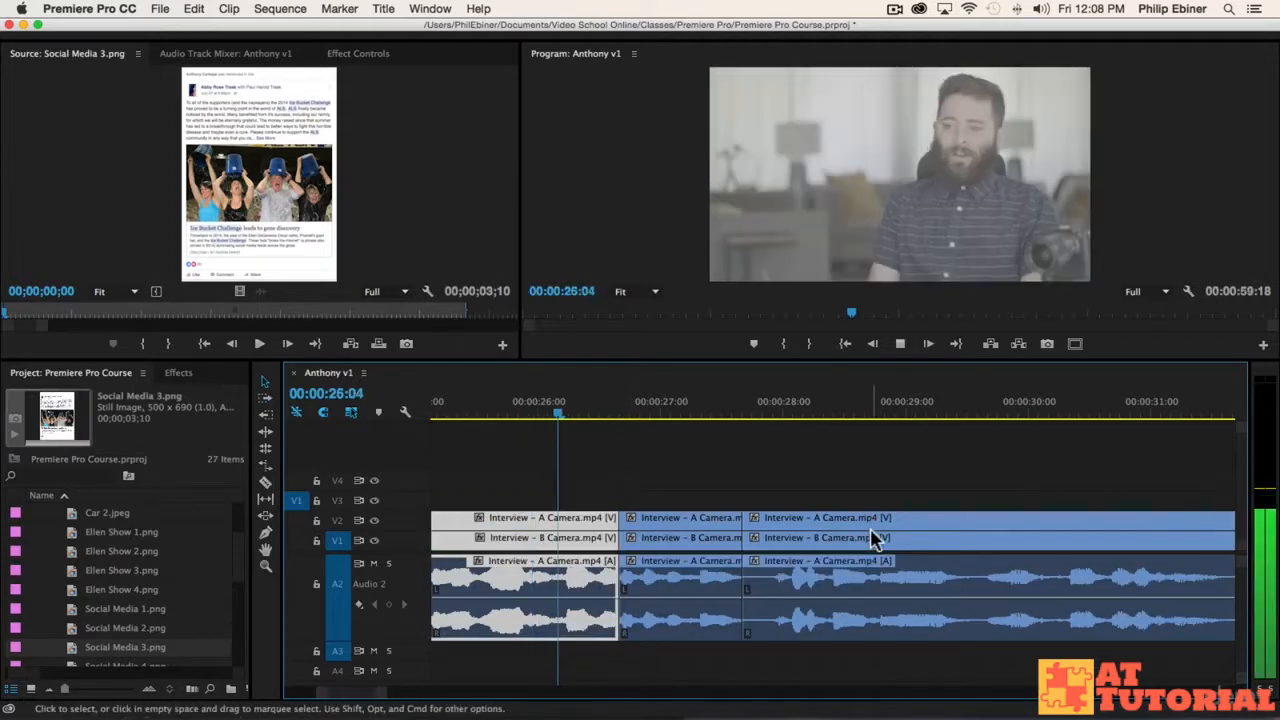
pyautogui.press('space')
pyautogui.press('a')
pyautogui.click(695, 528)
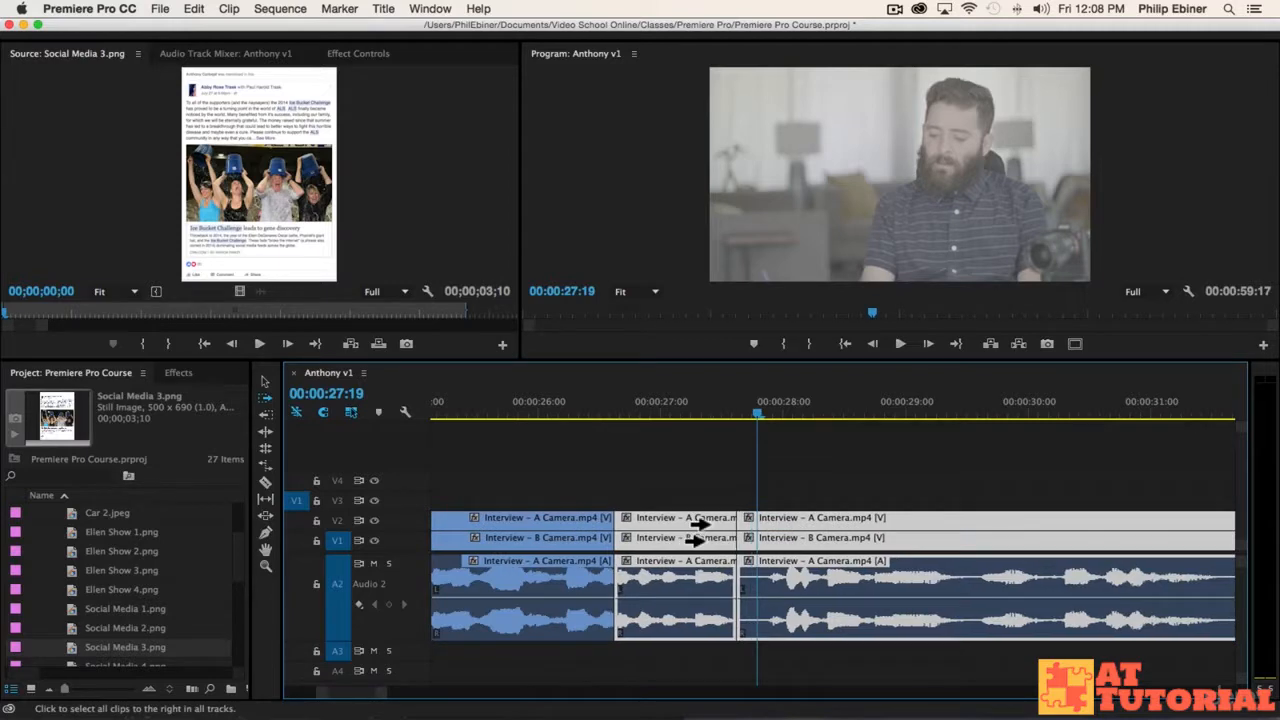
# Play back the adjusted join from about 00:00:26:00 and deselect the clips
pyautogui.click(508, 401)
pyautogui.press('space')
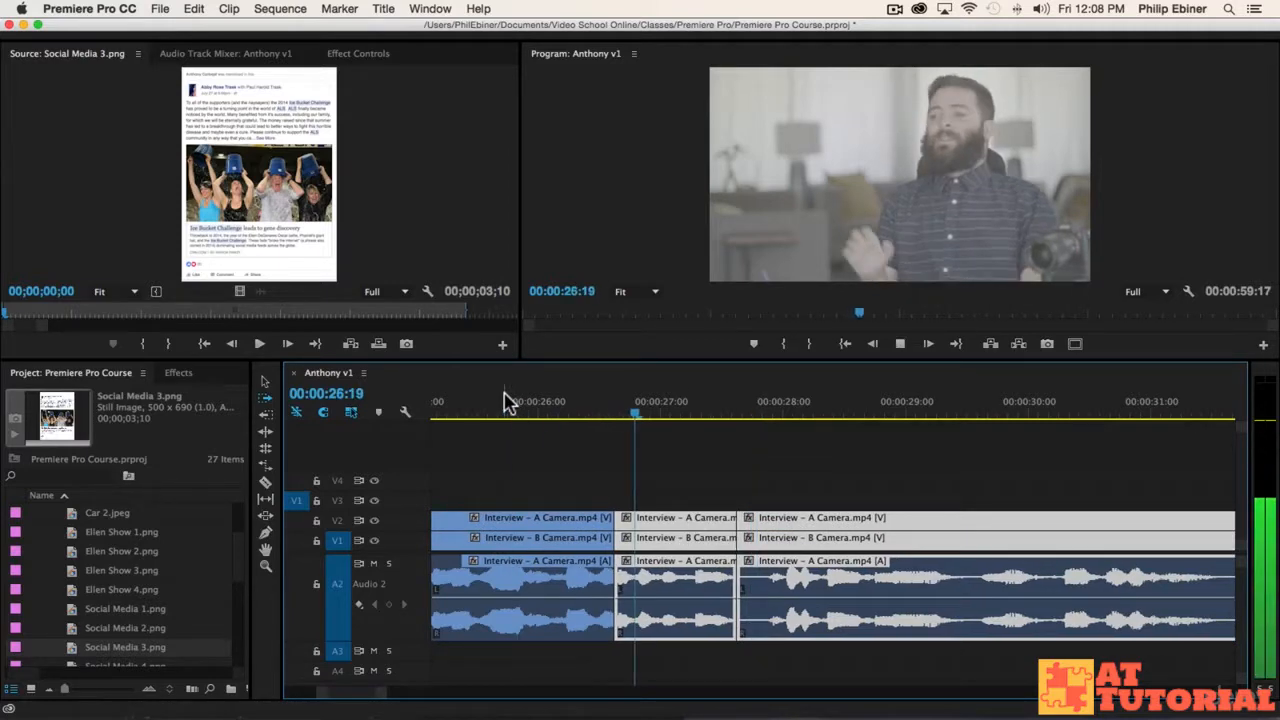
pyautogui.press('v')
pyautogui.click(893, 497)
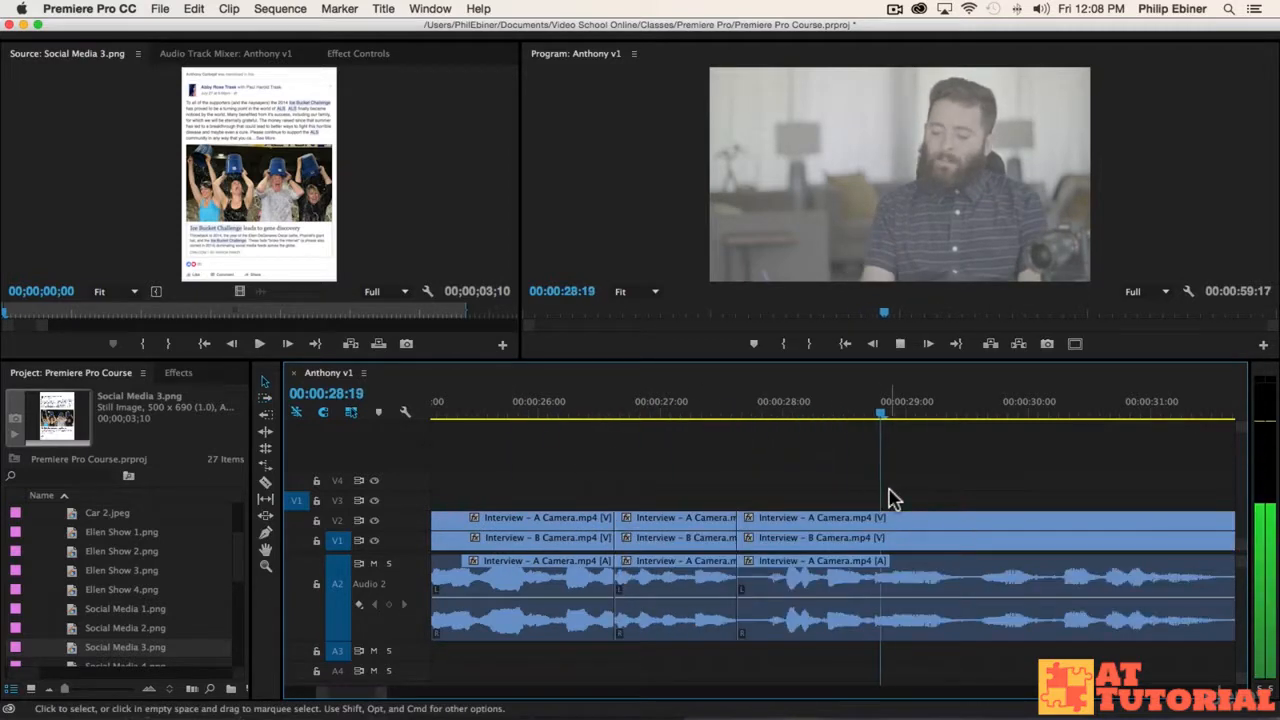
# Play the interview onward from 00:00:28:19 to about 00:00:35:01, listening for the next unneeded words
pyautogui.press('-')
pyautogui.press('-')
pyautogui.hscroll(2, 1057, 494)
pyautogui.press('space')
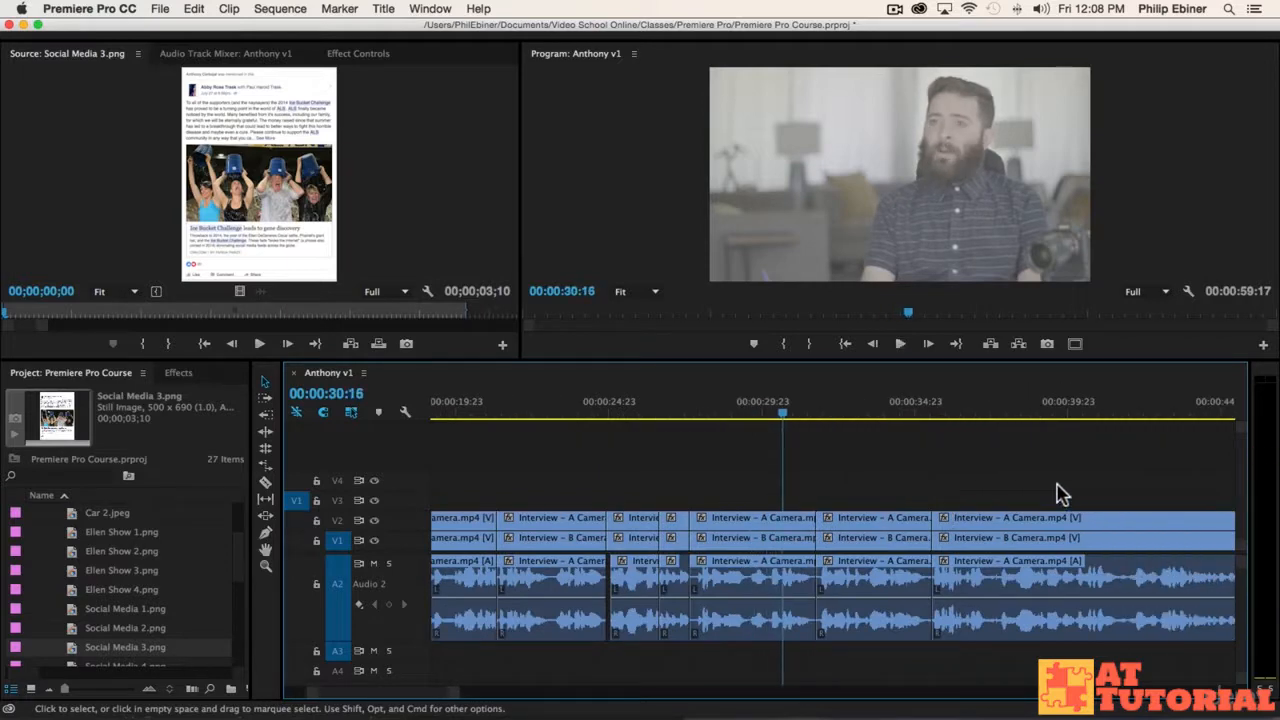
pyautogui.press('space')
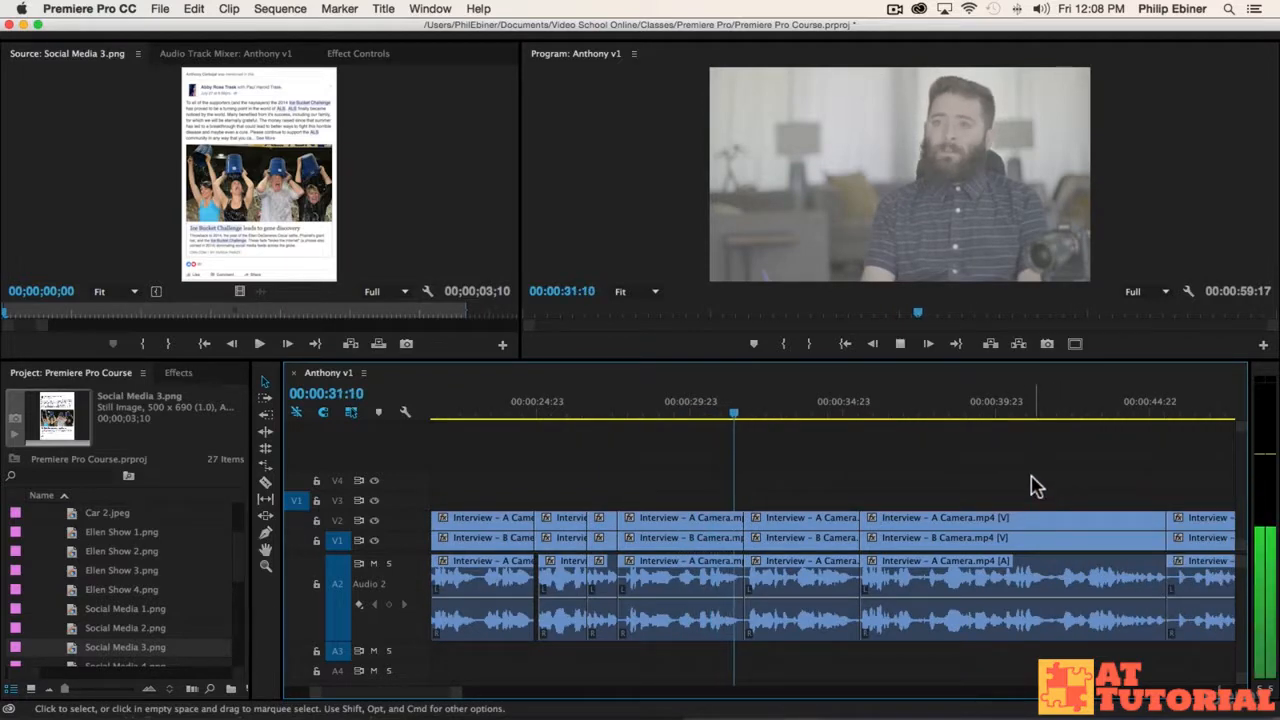
pyautogui.hscroll(1, 1033, 487)
pyautogui.hscroll(1, 1033, 487)
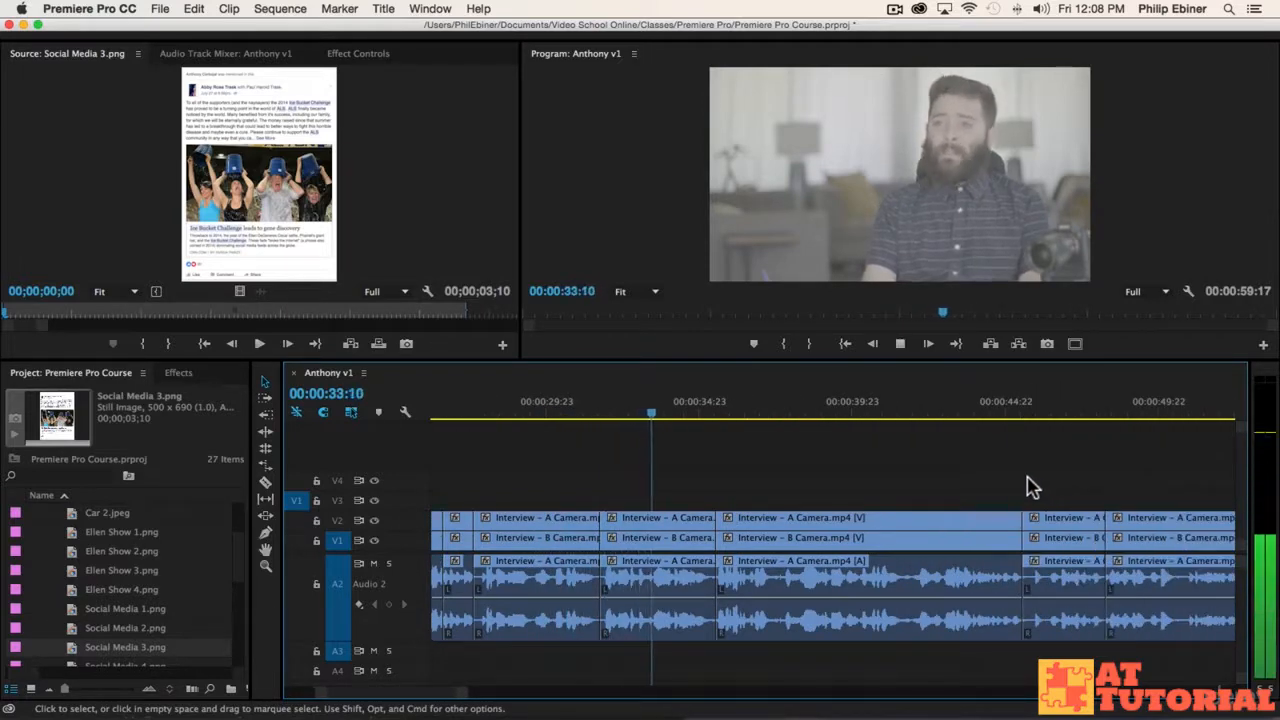
pyautogui.press('space')
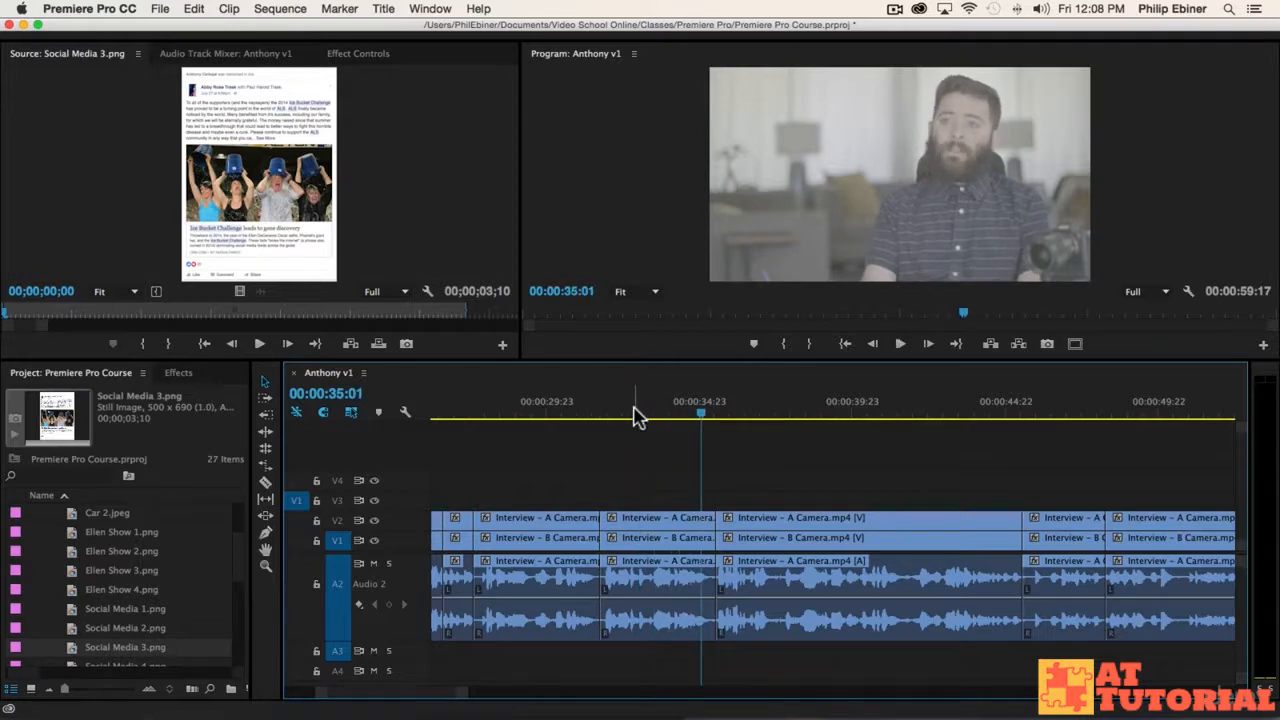
# Replay the phrase around 00:00:33:09 at closer timeline scale to locate the cut point
pyautogui.press('=')
pyautogui.press('space')
pyautogui.press('=')
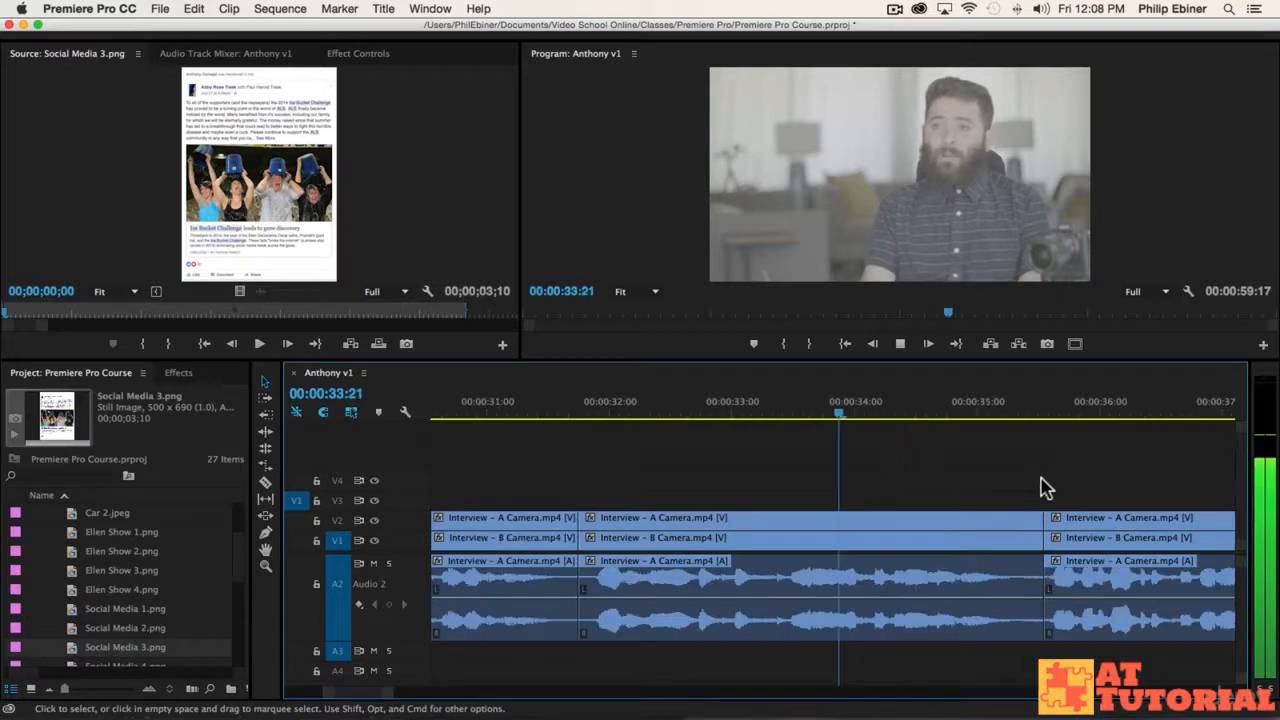
pyautogui.click(777, 412)
pyautogui.press('space')
pyautogui.press('space')
# Try splitting all interview clips at about 00:00:33:08 and play across the cut
pyautogui.click(775, 412)
pyautogui.press('c')
pyautogui.click(776, 525)
pyautogui.press('space')
pyautogui.press('space')
pyautogui.click(702, 409)
pyautogui.press('space')
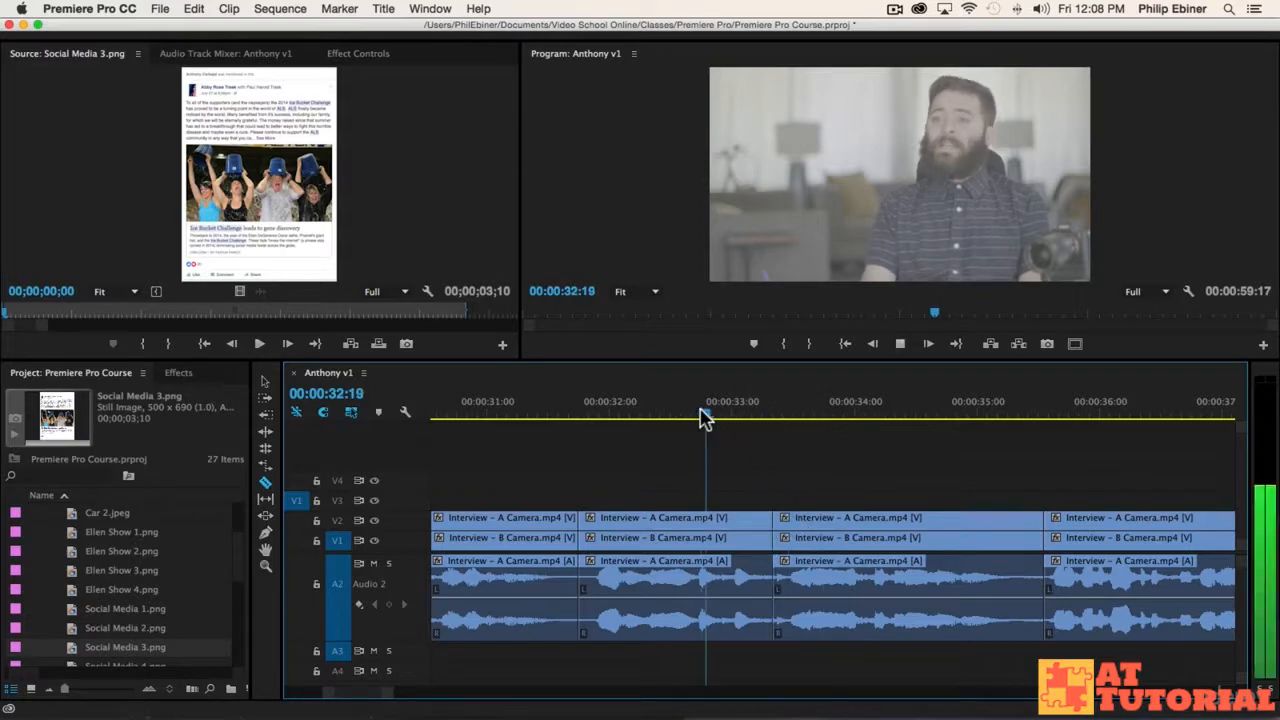
pyautogui.press('space')
# Split all interview clips at about 00:00:33:11 and slide all following clips back to about 00:00:32:22 over the unneeded words
pyautogui.click(810, 551)
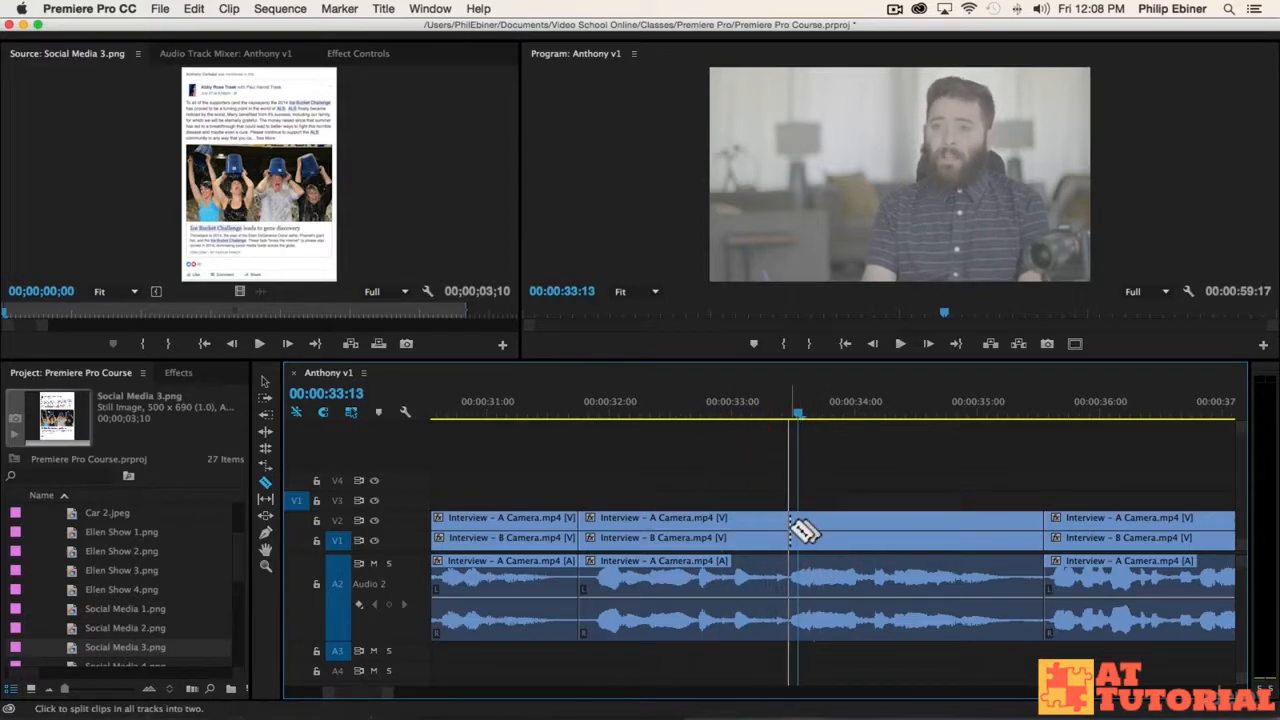
pyautogui.click(622, 411)
pyautogui.press('space')
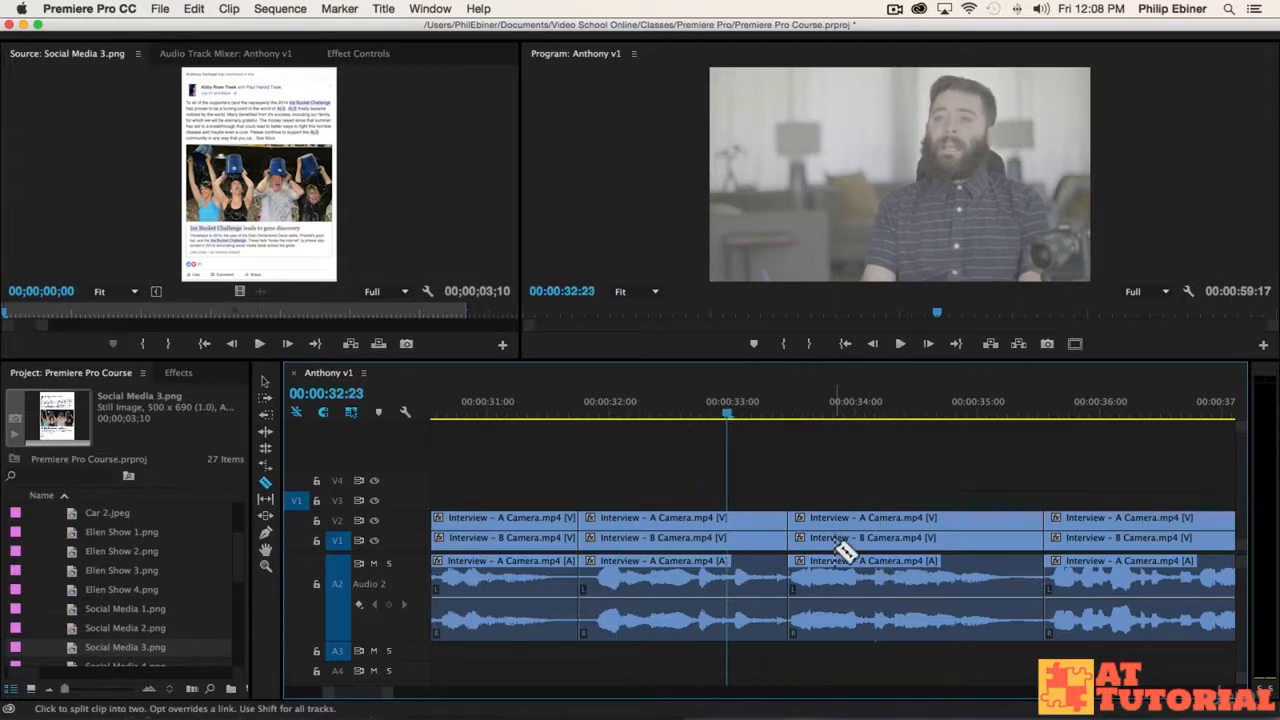
pyautogui.press('space')
pyautogui.press('a')
pyautogui.moveTo(823, 549); pyautogui.dragTo(748, 545)
# Play back the join at about 00:00:32:22 and deselect the clips
pyautogui.click(580, 410)
pyautogui.press('space')
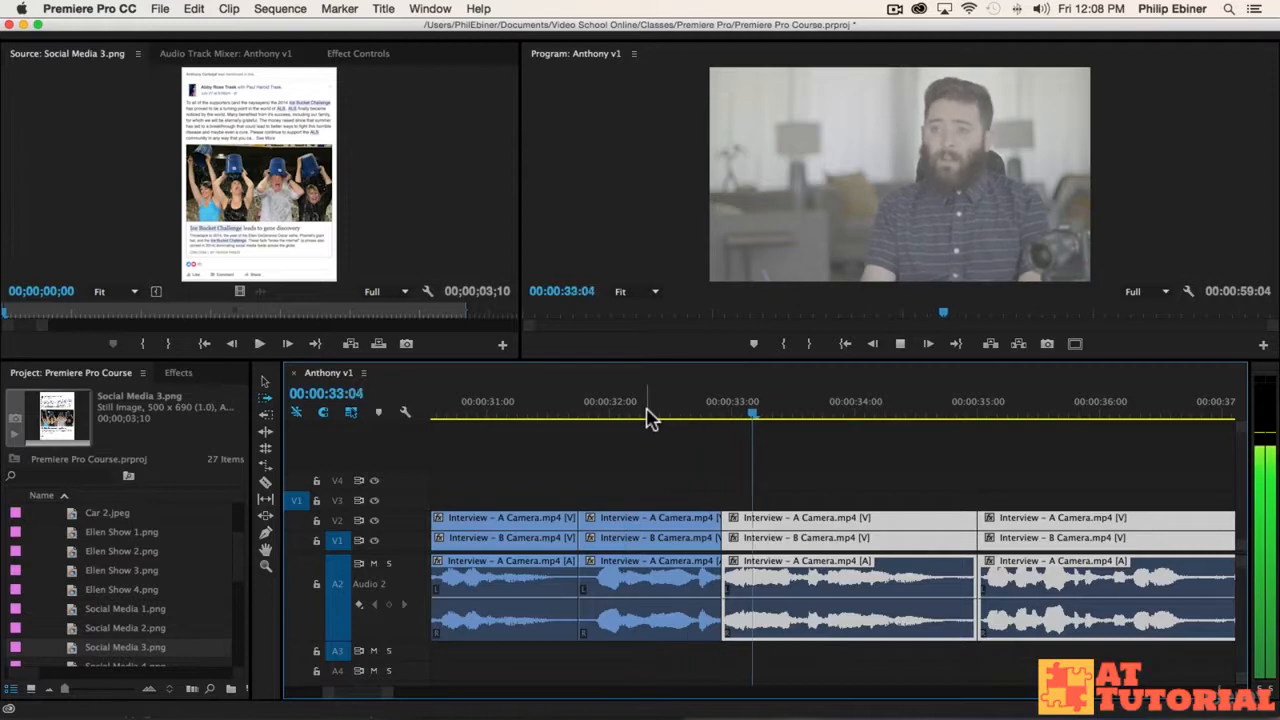
pyautogui.press('v')
pyautogui.click(957, 460)
pyautogui.press('space')
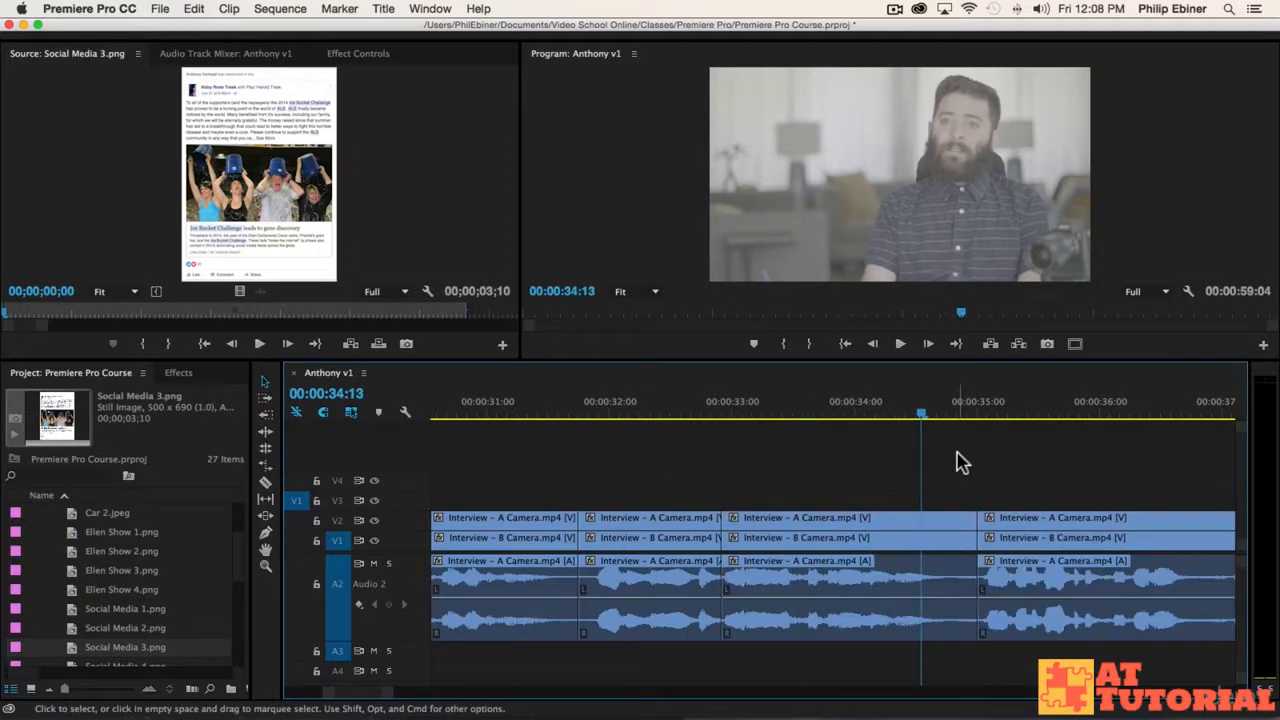
# Play the rest of the interview from 00:00:34:13 to the end of the sequence to review the remaining cuts
pyautogui.press('-')
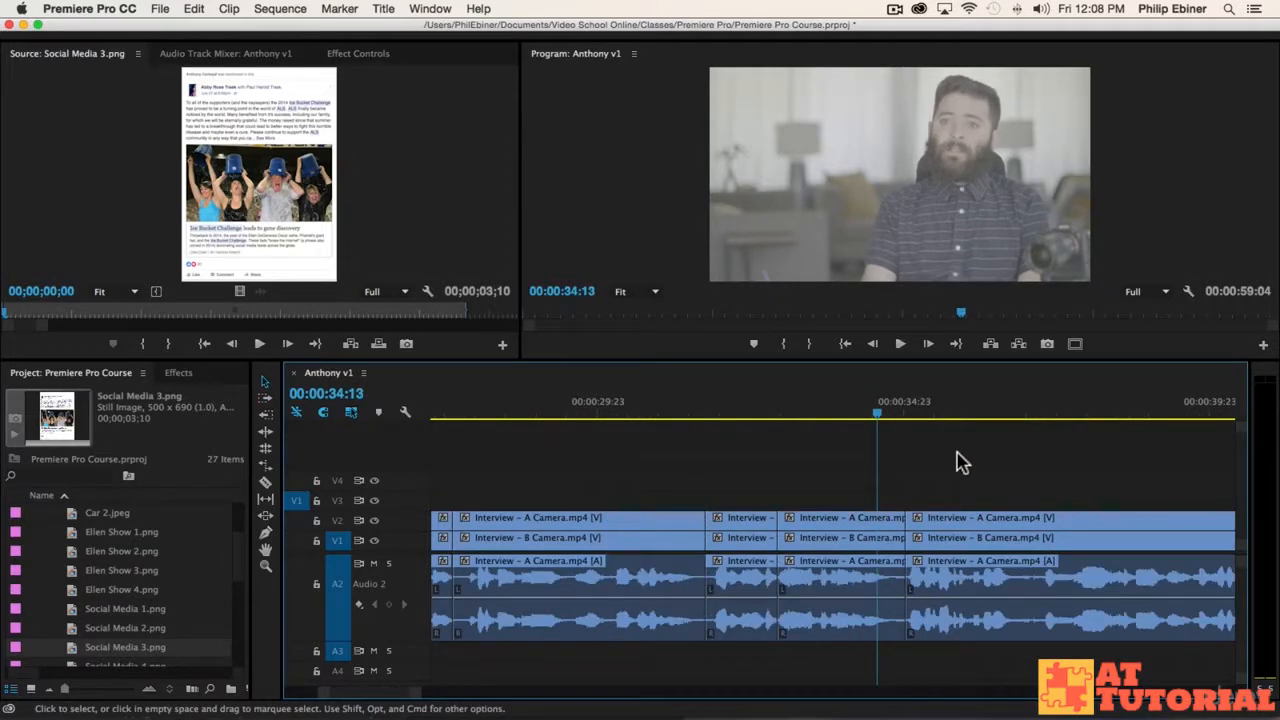
pyautogui.press('space')
pyautogui.press('-')
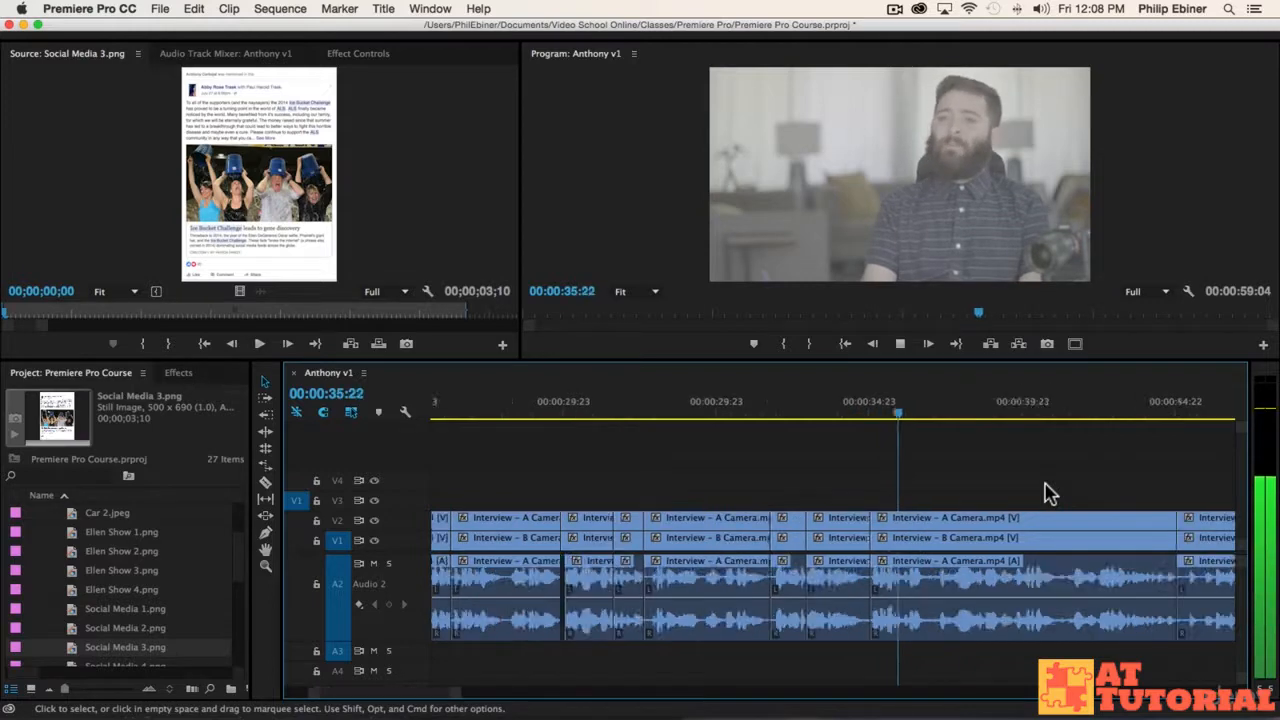
pyautogui.press('-')
pyautogui.hscroll(4, 1097, 489)
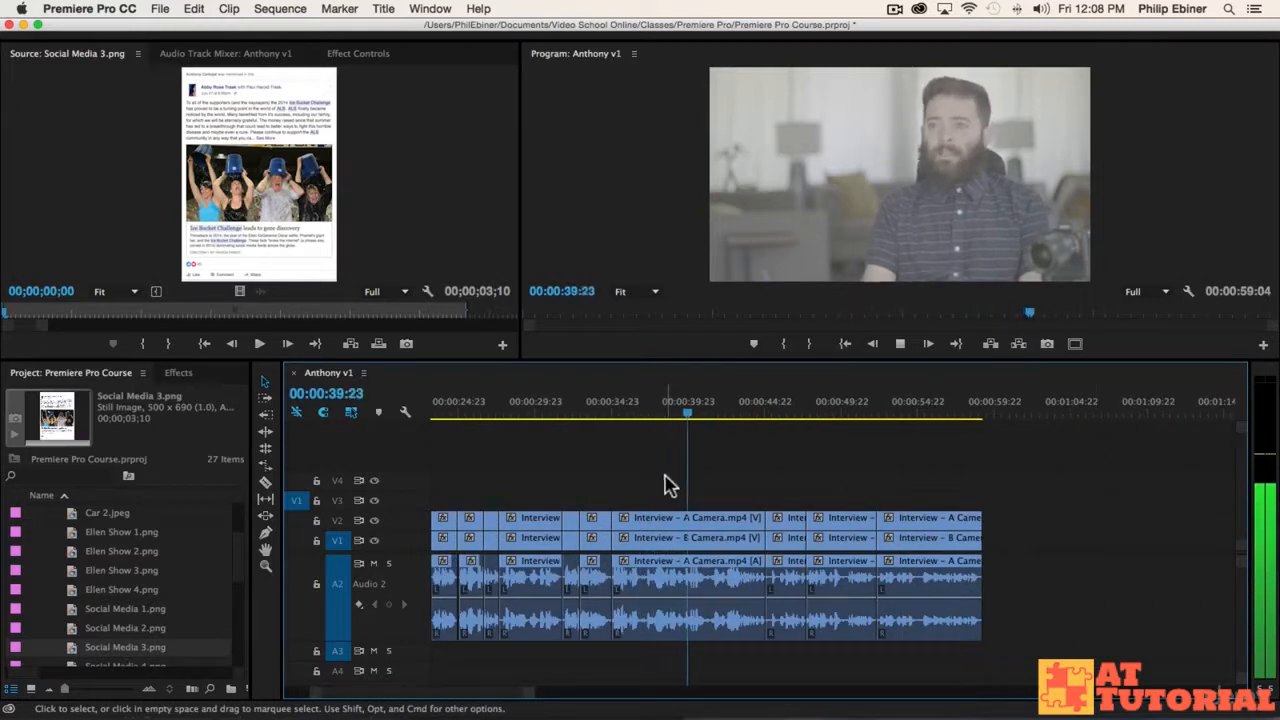
pyautogui.press('=')
pyautogui.press('=')
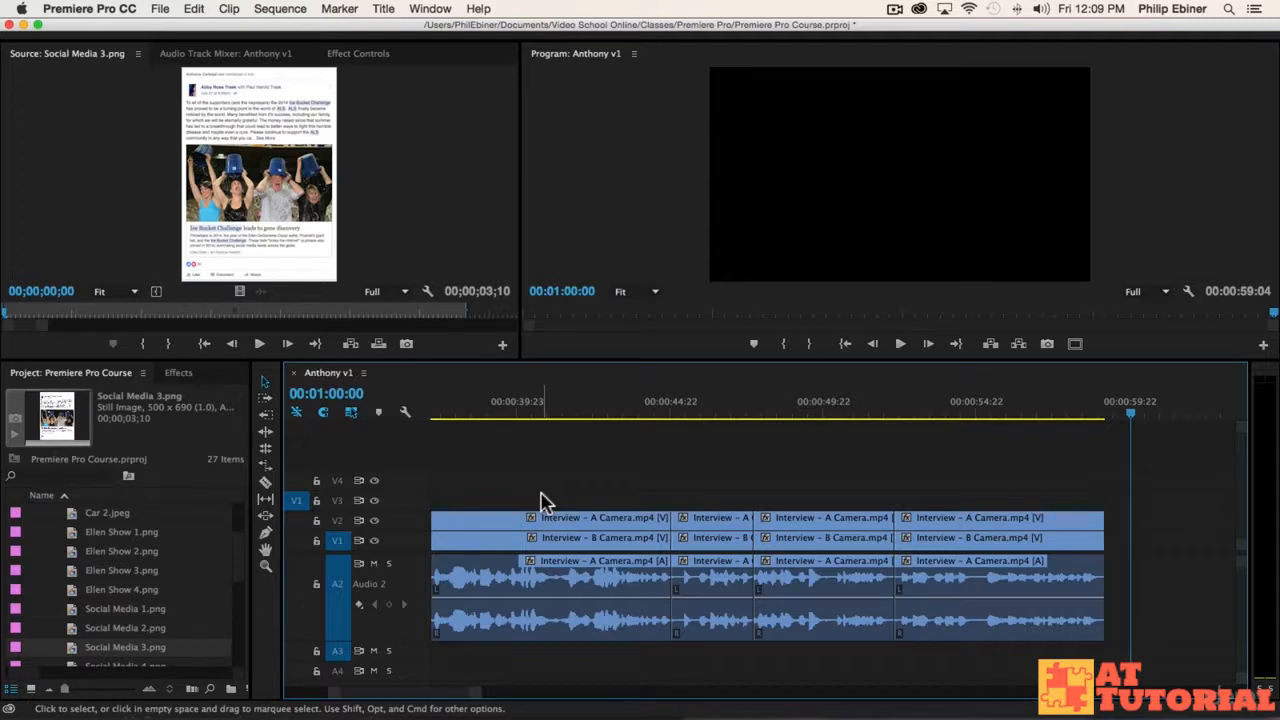
# Return the playhead to the start of the sequence and collapse the Photos and broll bins in the project
pyautogui.press('-')
pyautogui.press('-')
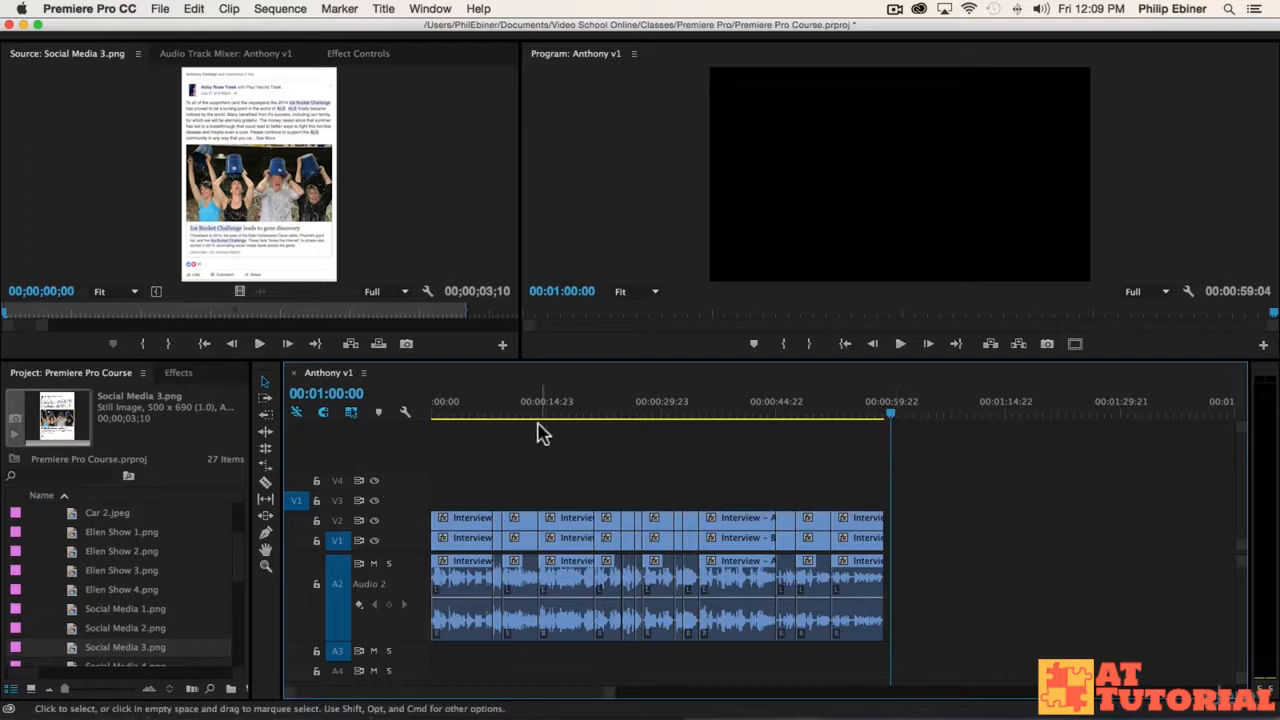
pyautogui.press('Home')
pyautogui.scroll(3, 75, 535)
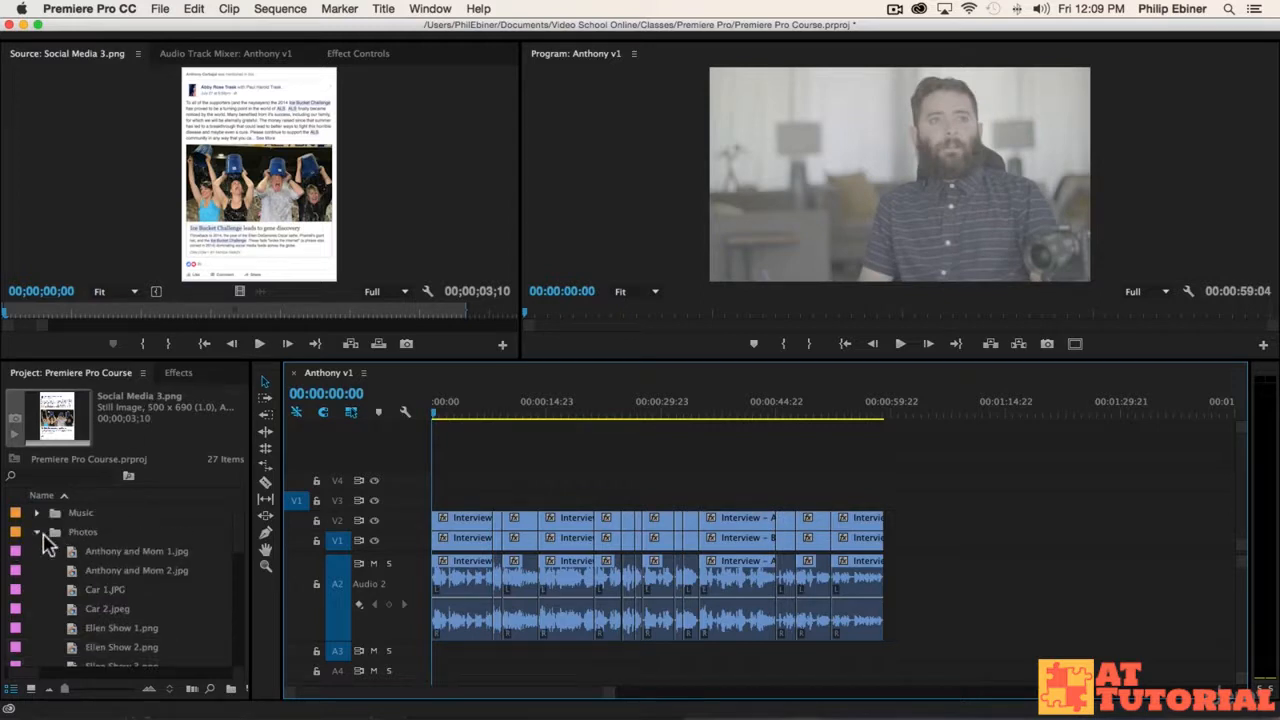
pyautogui.click(37, 531)
pyautogui.click(55, 590)
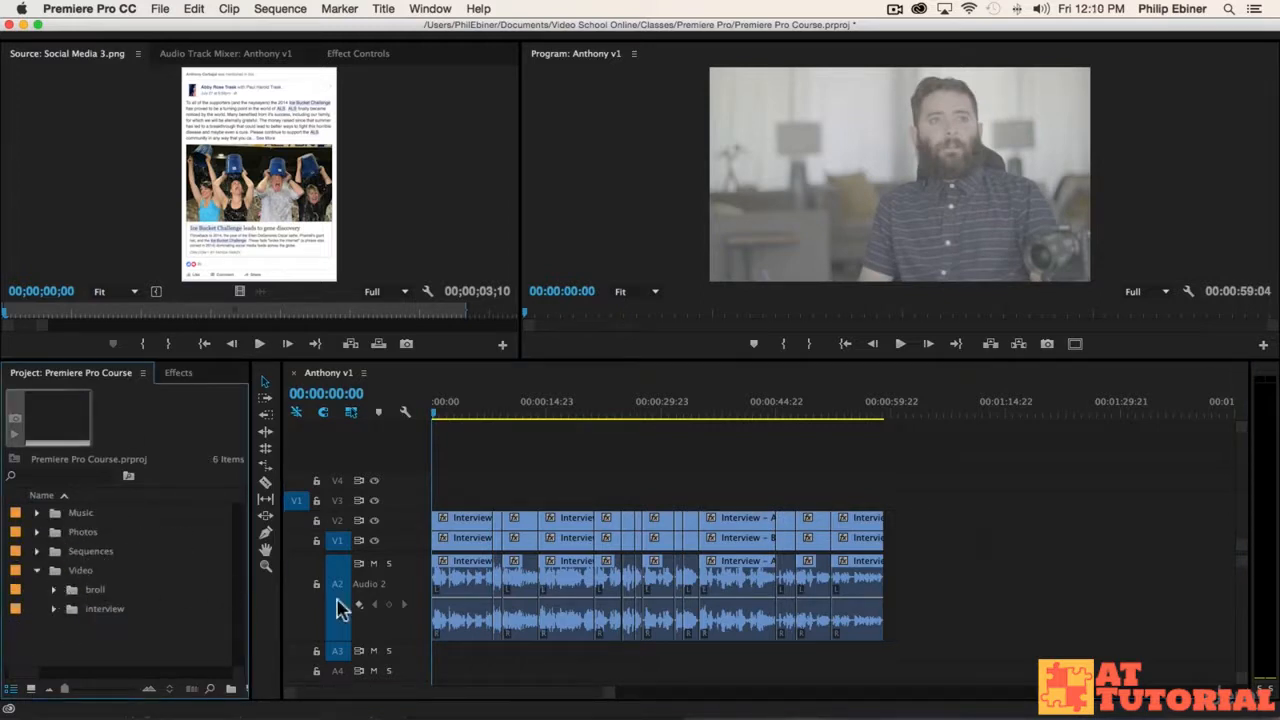